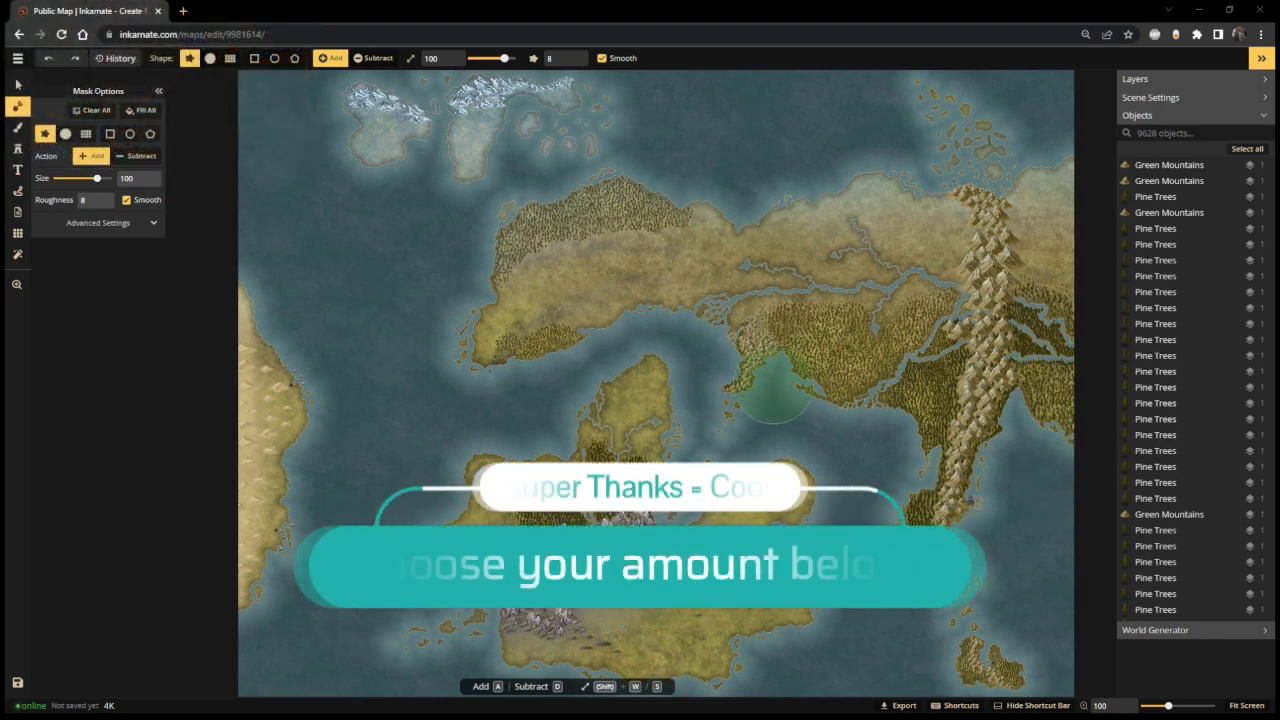
- Switch from mask editing to selection and examine the settlements and ships along the western desert coast
{"action": "left_click", "coordinate": [27, 88]}
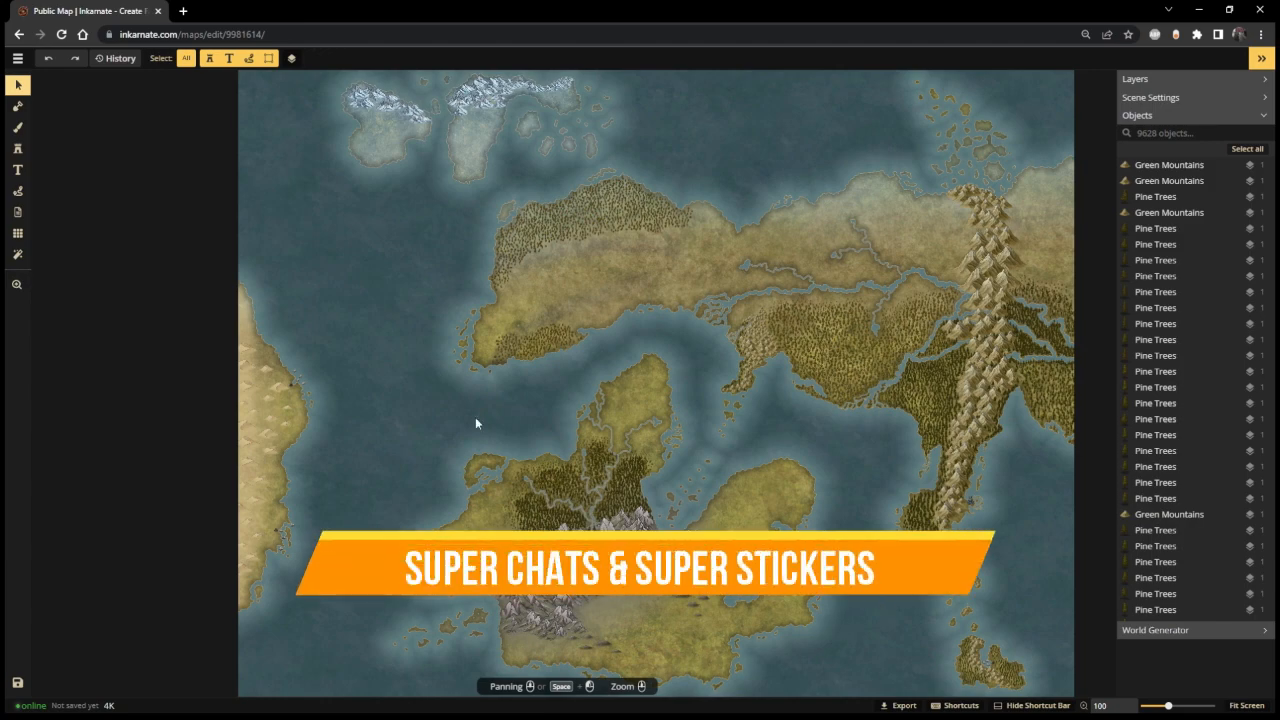
{"action": "scroll", "coordinate": [305, 348], "scroll_direction": "up", "scroll_amount": 5}
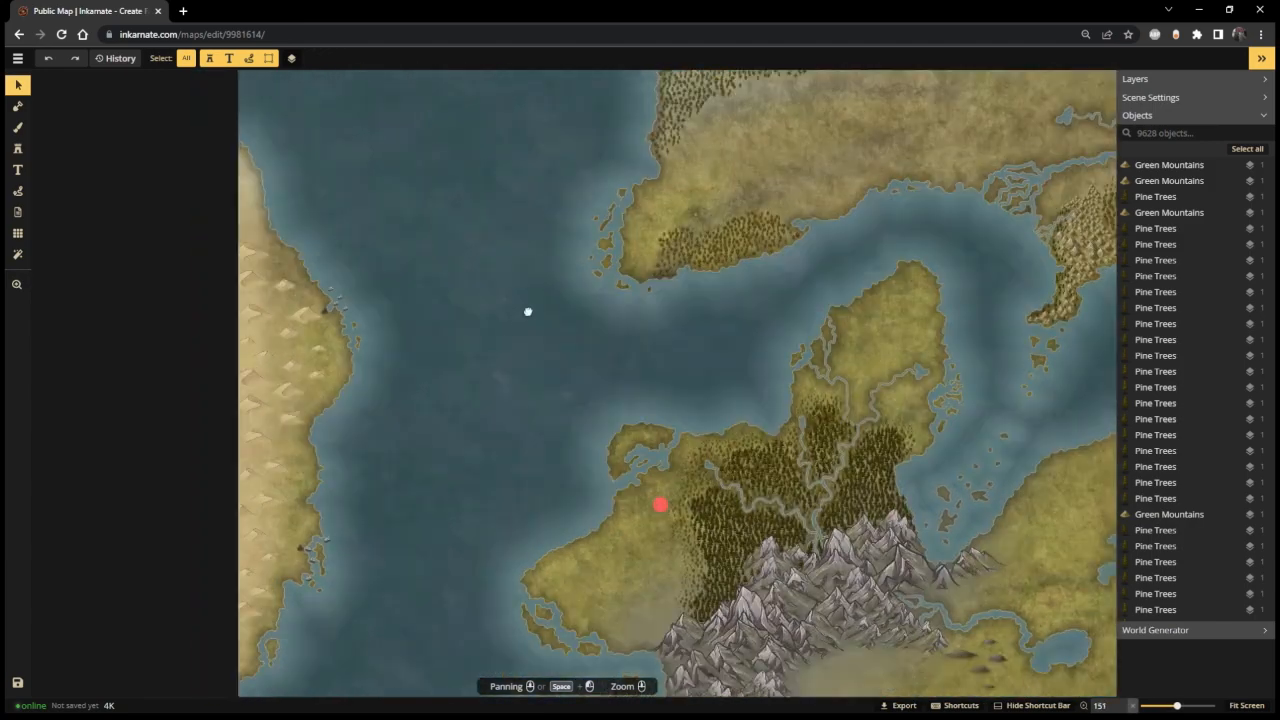
{"action": "left_click_drag", "start_coordinate": [528, 312], "coordinate": [516, 282]}
{"action": "scroll", "coordinate": [483, 203], "scroll_direction": "up", "scroll_amount": 8}
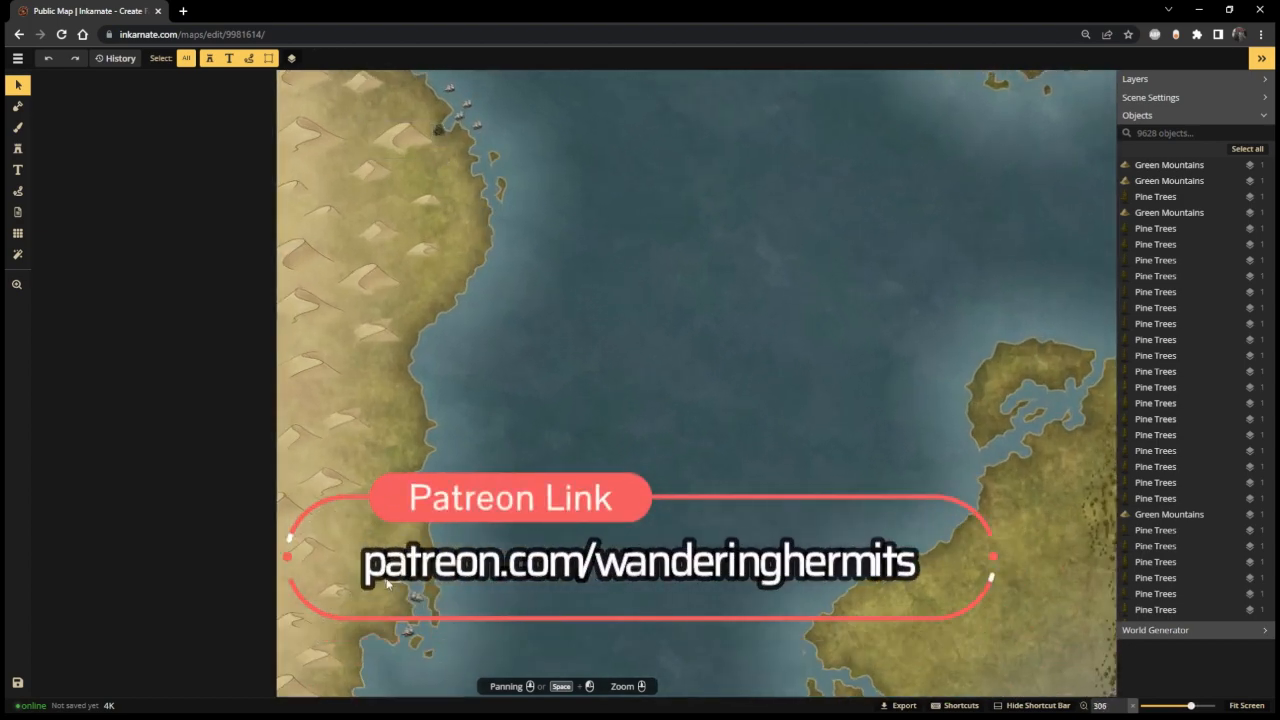
{"action": "scroll", "coordinate": [386, 581], "scroll_direction": "down", "scroll_amount": 2}
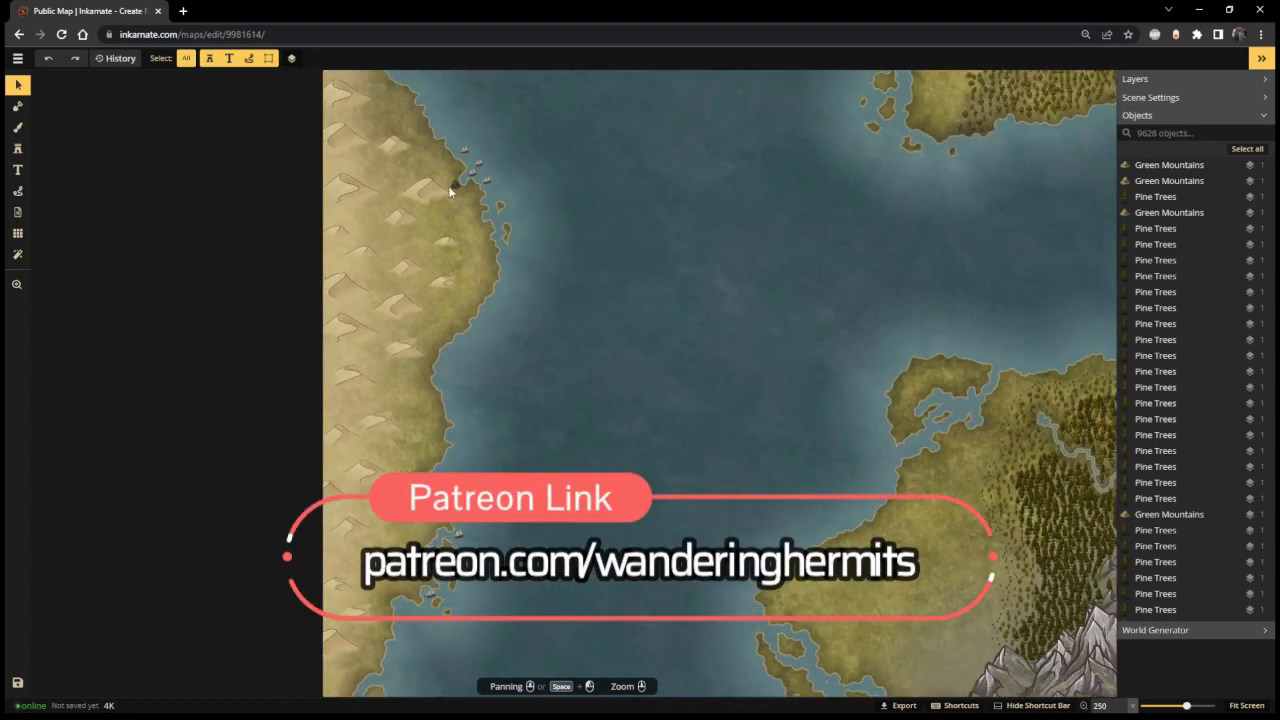
{"action": "scroll", "coordinate": [646, 299], "scroll_direction": "down", "scroll_amount": 2}
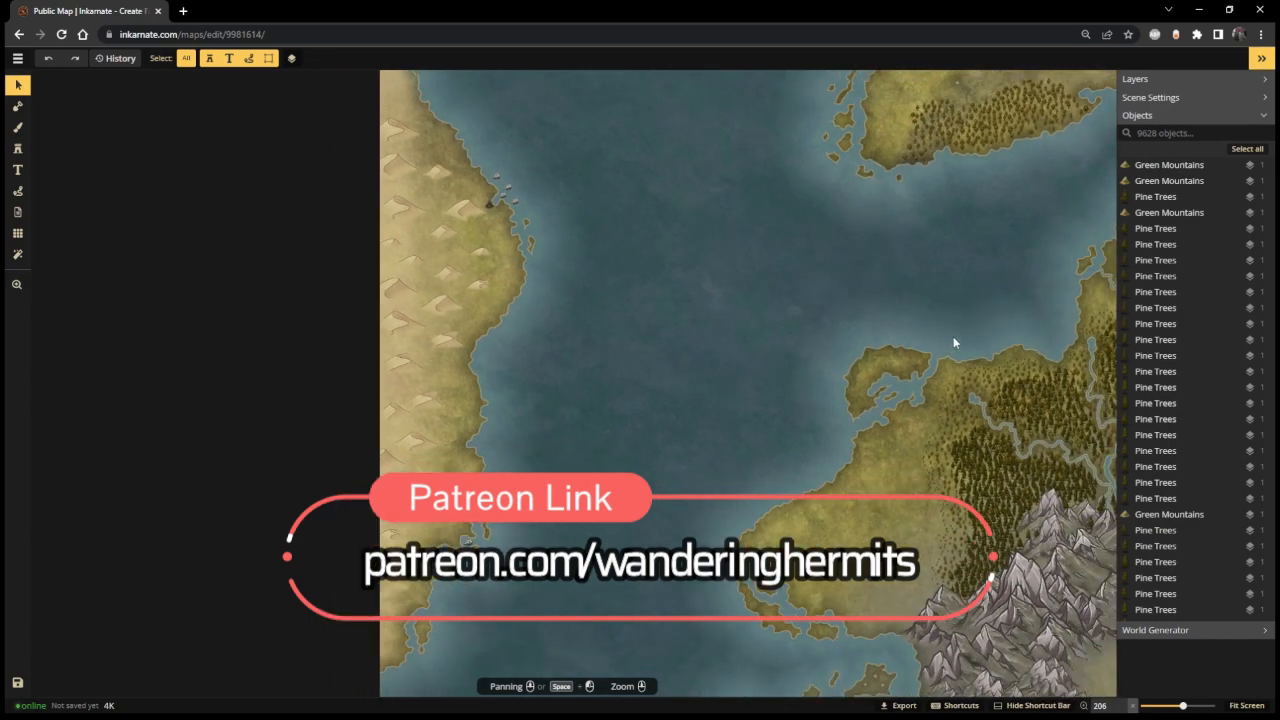
- Inspect the southern mountain continent and the blue-towered castle on the eastern peninsula, leaving no objects selected
{"action": "left_click_drag", "start_coordinate": [953, 338], "coordinate": [452, 282]}
{"action": "scroll", "coordinate": [1027, 462], "scroll_direction": "down", "scroll_amount": 1}
{"action": "scroll", "coordinate": [1027, 462], "scroll_direction": "up", "scroll_amount": 2}
{"action": "left_click_drag", "start_coordinate": [990, 440], "coordinate": [719, 201]}
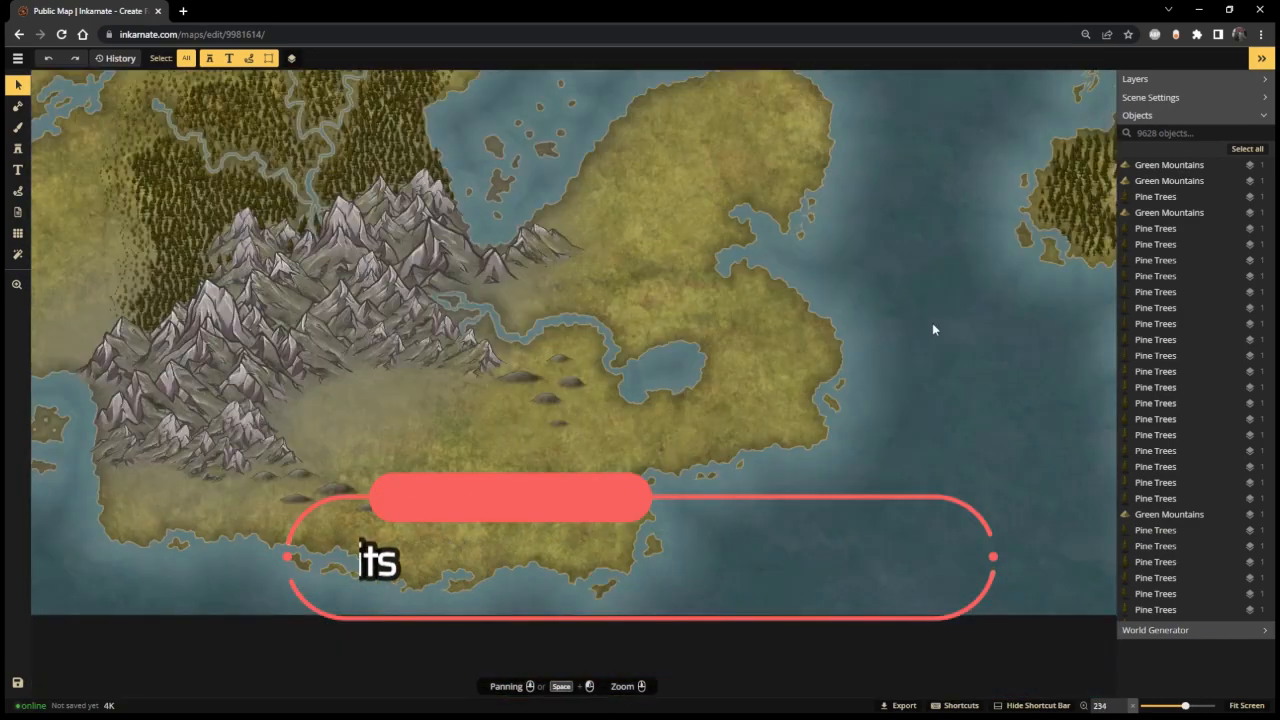
{"action": "left_click_drag", "start_coordinate": [895, 334], "coordinate": [662, 397]}
{"action": "scroll", "coordinate": [640, 400], "scroll_direction": "up", "scroll_amount": 1}
{"action": "left_click_drag", "start_coordinate": [1061, 286], "coordinate": [852, 370]}
{"action": "scroll", "coordinate": [1078, 256], "scroll_direction": "up", "scroll_amount": 2}
{"action": "left_click_drag", "start_coordinate": [1080, 255], "coordinate": [787, 357]}
{"action": "scroll", "coordinate": [740, 322], "scroll_direction": "up", "scroll_amount": 1}
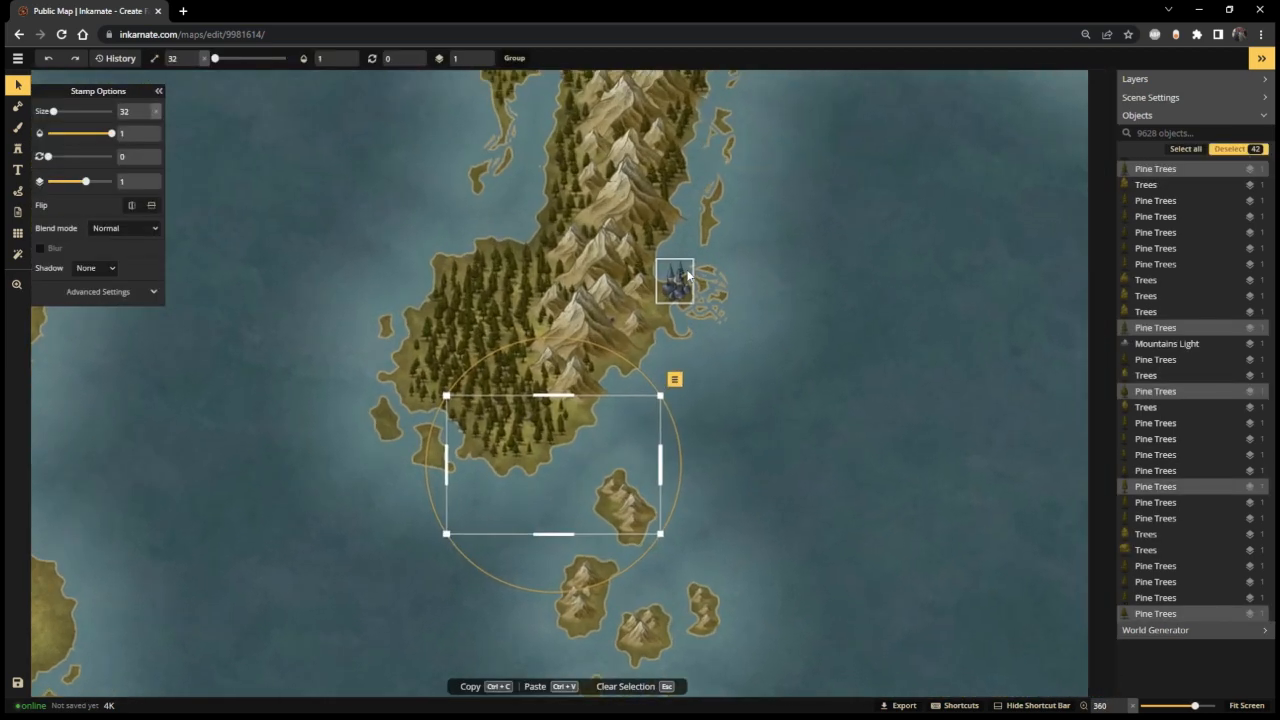
{"action": "scroll", "coordinate": [687, 275], "scroll_direction": "up", "scroll_amount": 2}
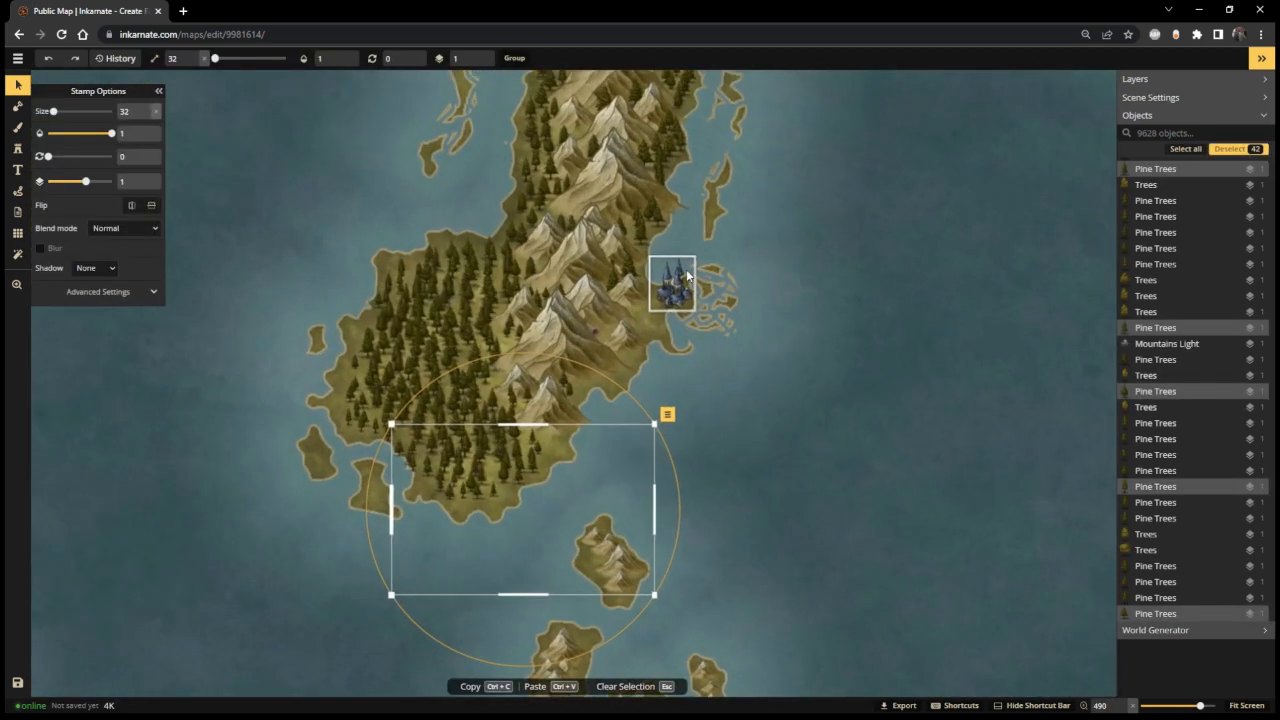
{"action": "left_click", "coordinate": [767, 343]}
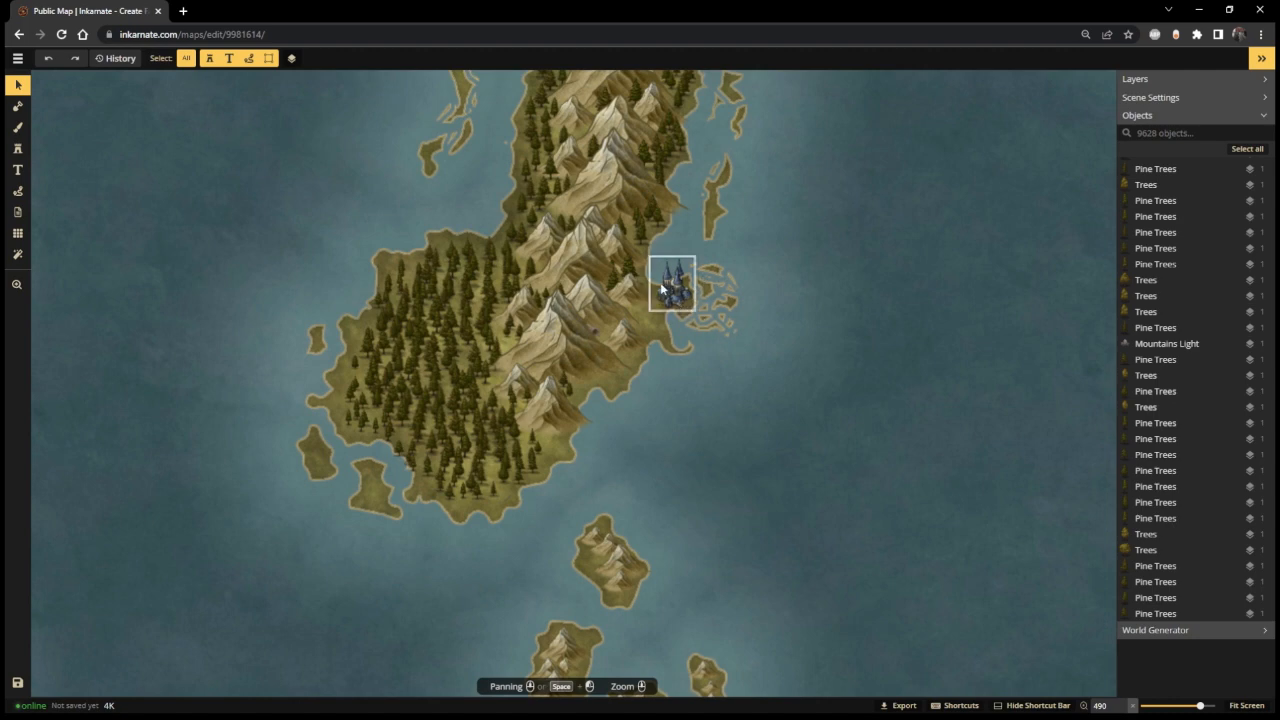
{"action": "scroll", "coordinate": [782, 446], "scroll_direction": "down", "scroll_amount": 1}
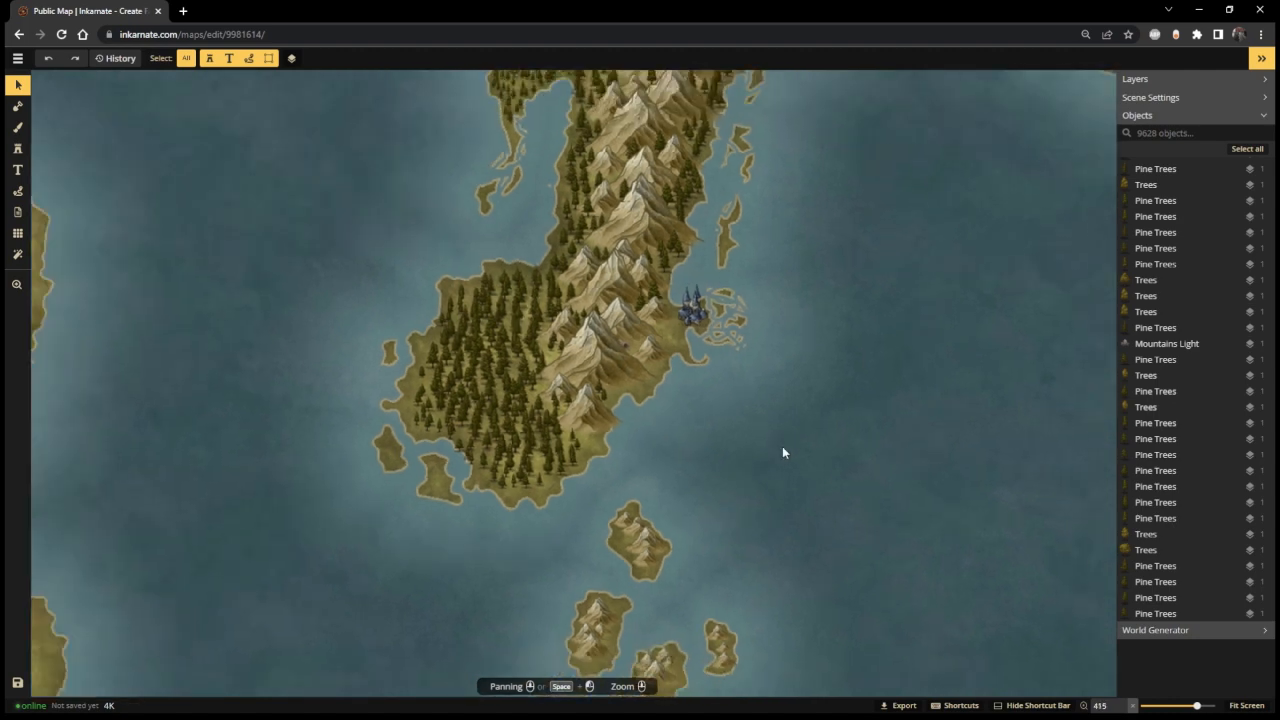
- Inspect the ships and harbour in the southeastern island's bay and the islets north of it, then fit the whole map in view
{"action": "scroll", "coordinate": [782, 446], "scroll_direction": "up", "scroll_amount": 1}
{"action": "left_click_drag", "start_coordinate": [790, 432], "coordinate": [751, 30]}
{"action": "scroll", "coordinate": [822, 488], "scroll_direction": "down", "scroll_amount": 1}
{"action": "scroll", "coordinate": [825, 571], "scroll_direction": "up", "scroll_amount": 1}
{"action": "left_click_drag", "start_coordinate": [825, 571], "coordinate": [791, 438]}
{"action": "scroll", "coordinate": [690, 523], "scroll_direction": "up", "scroll_amount": 4}
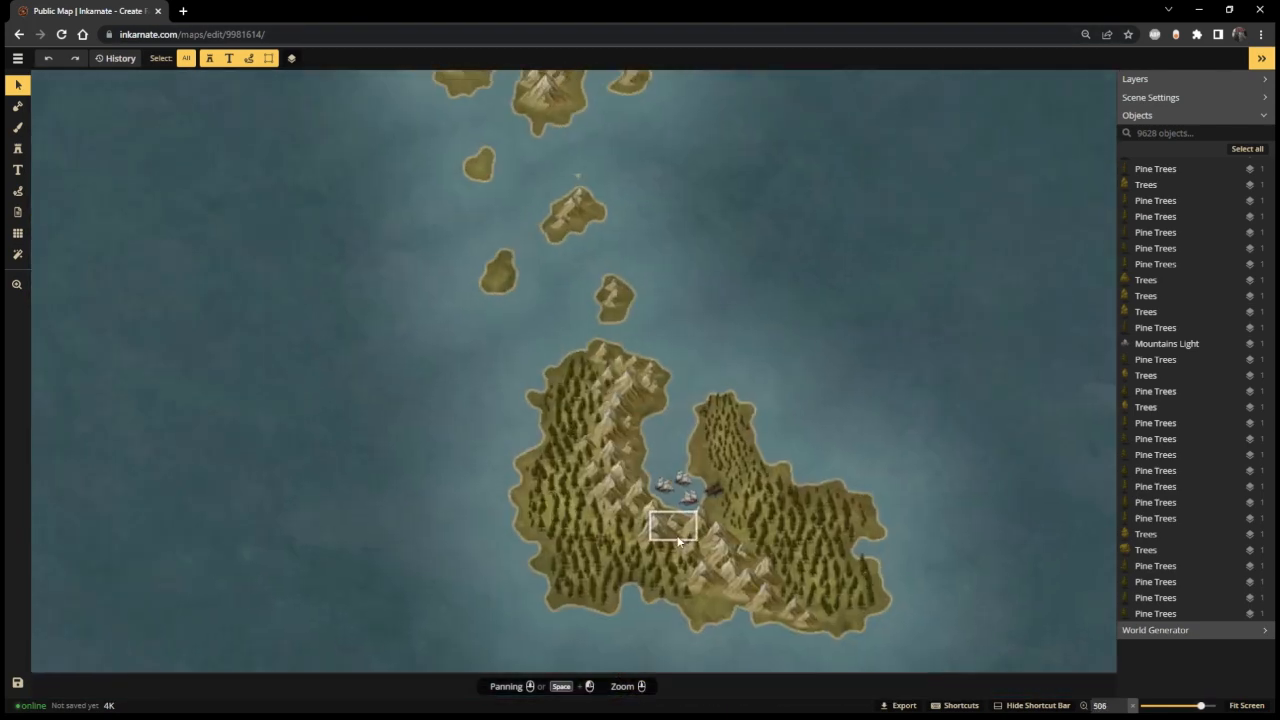
{"action": "scroll", "coordinate": [722, 500], "scroll_direction": "up", "scroll_amount": 1}
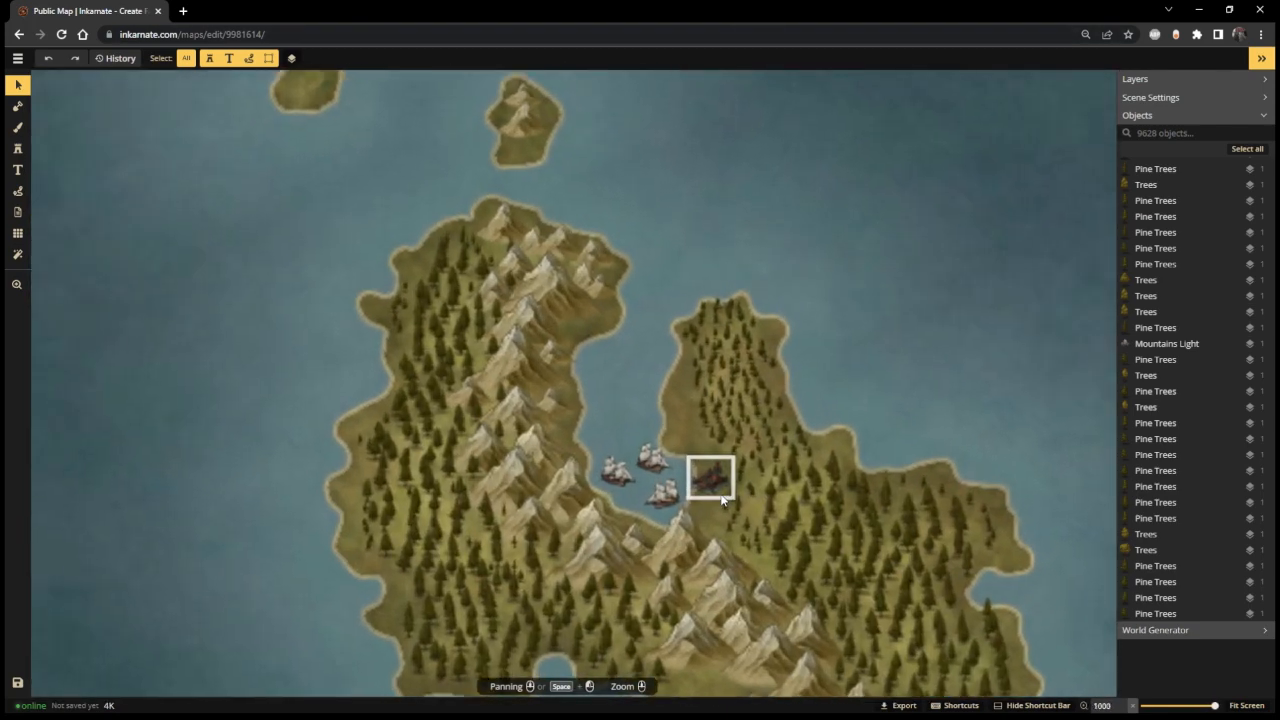
{"action": "scroll", "coordinate": [722, 500], "scroll_direction": "down", "scroll_amount": 5}
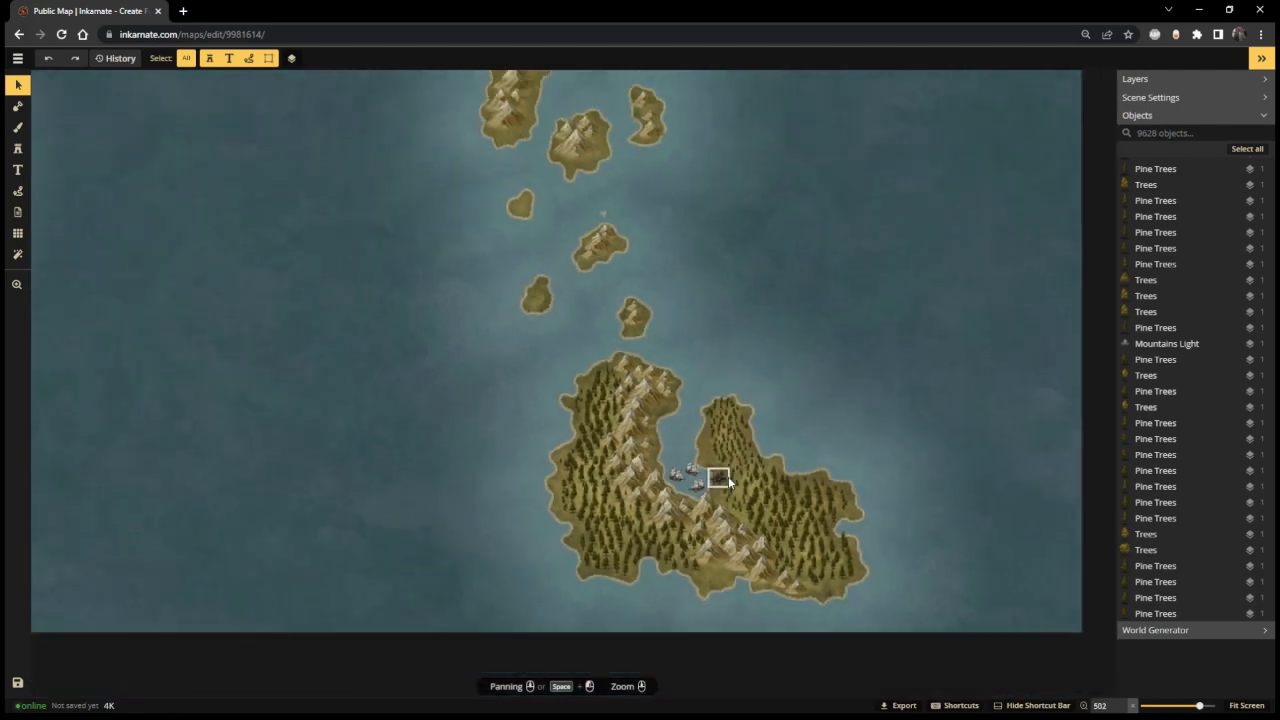
{"action": "scroll", "coordinate": [738, 458], "scroll_direction": "up", "scroll_amount": 1}
{"action": "left_click_drag", "start_coordinate": [737, 288], "coordinate": [810, 506]}
{"action": "scroll", "coordinate": [774, 350], "scroll_direction": "down", "scroll_amount": 1}
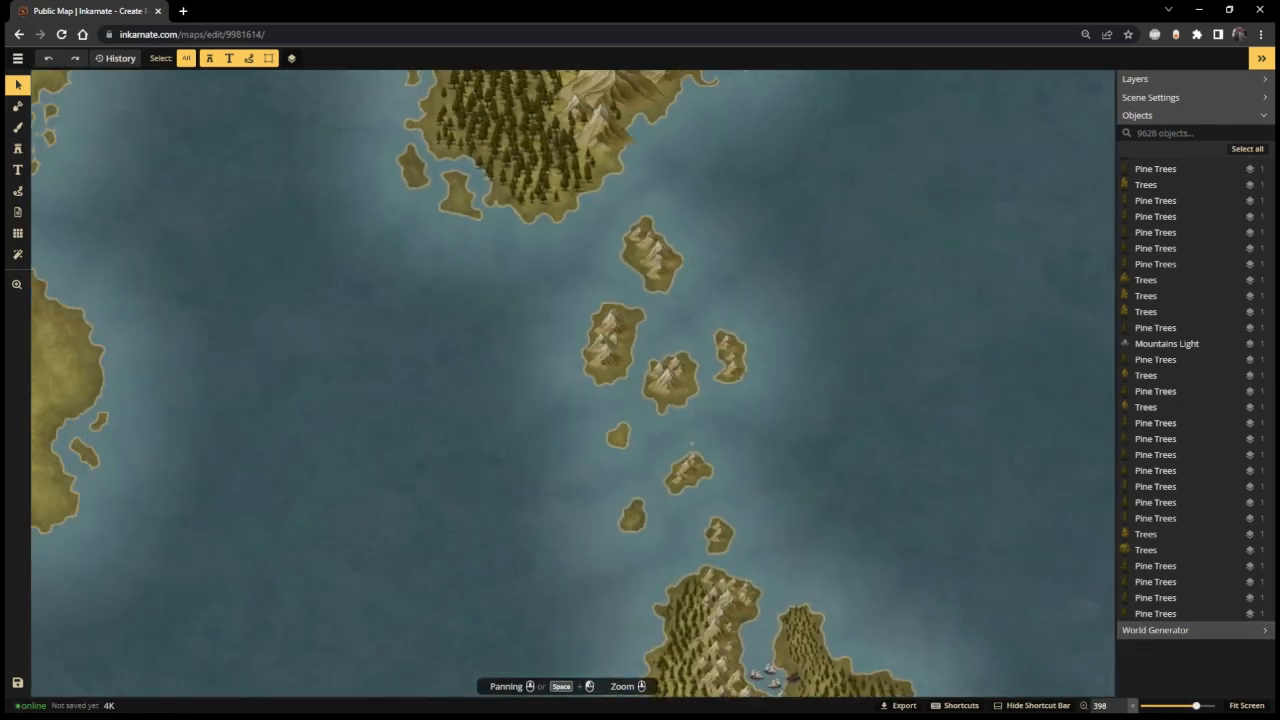
{"action": "left_click", "coordinate": [1246, 706]}
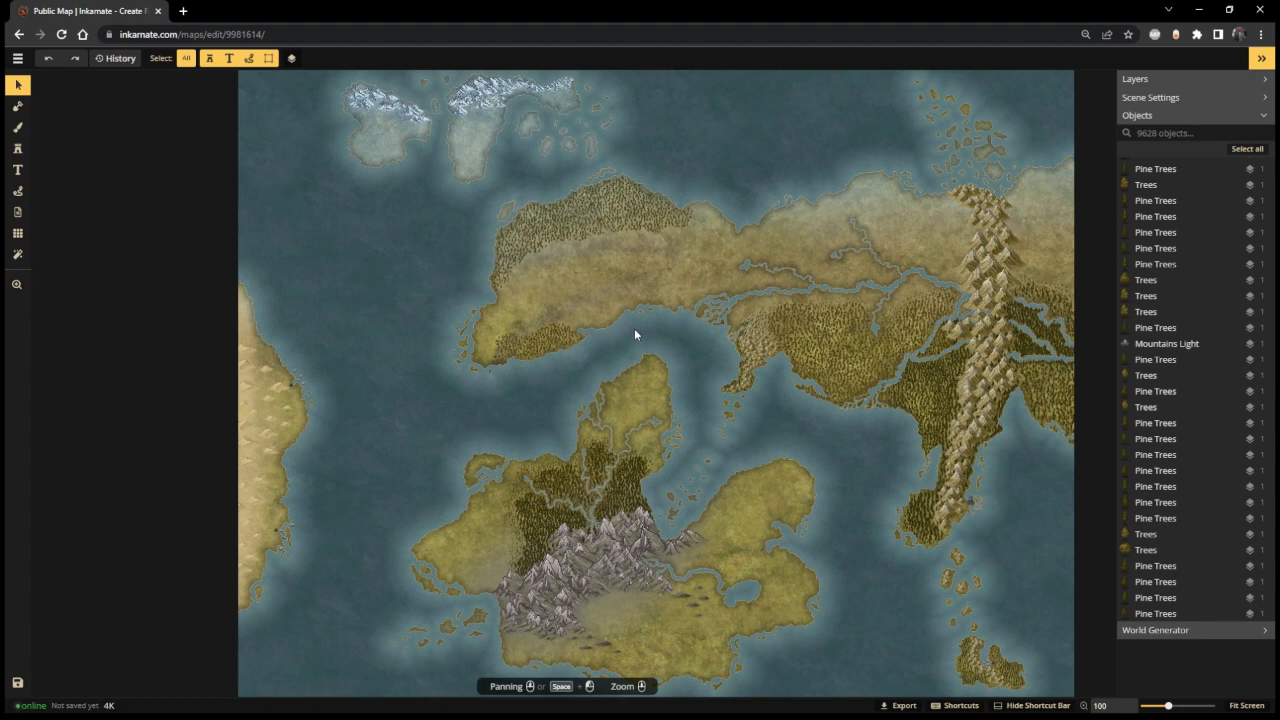
- Open the stamp catalog and view the Icons and POI Icons packs before returning to the full Fantasy World collection
{"action": "left_click", "coordinate": [16, 150]}
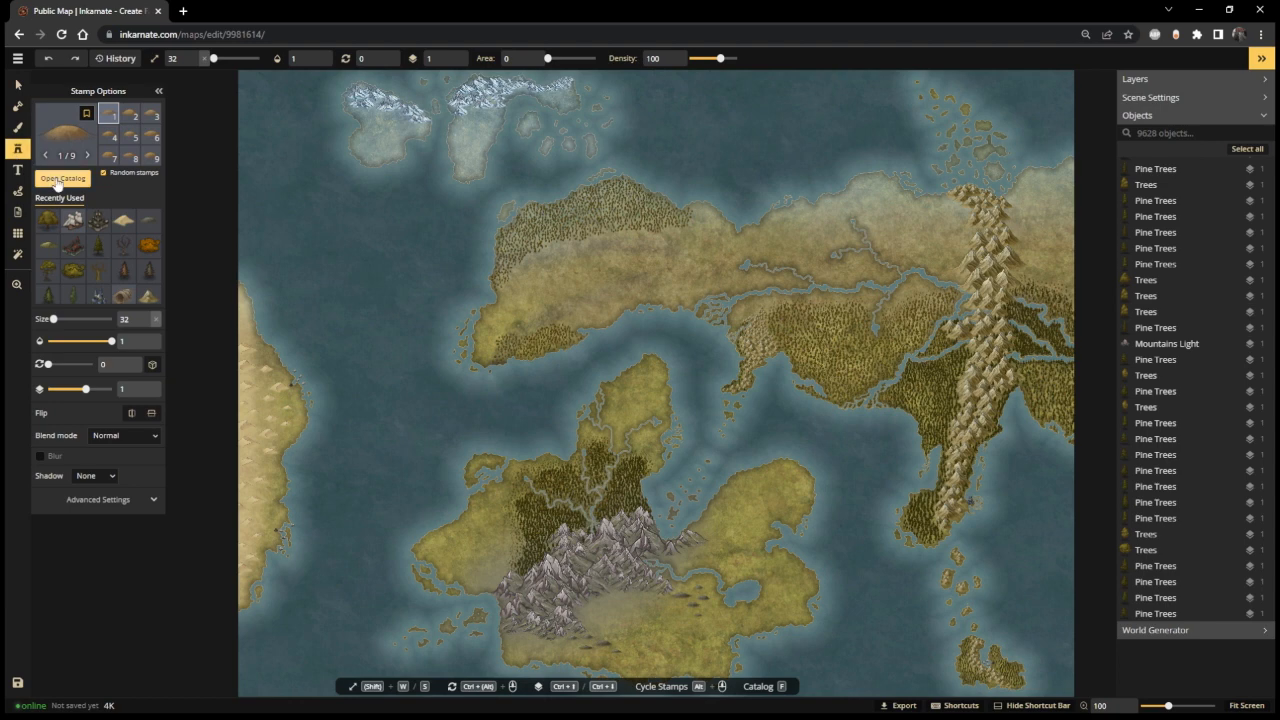
{"action": "left_click", "coordinate": [60, 179]}
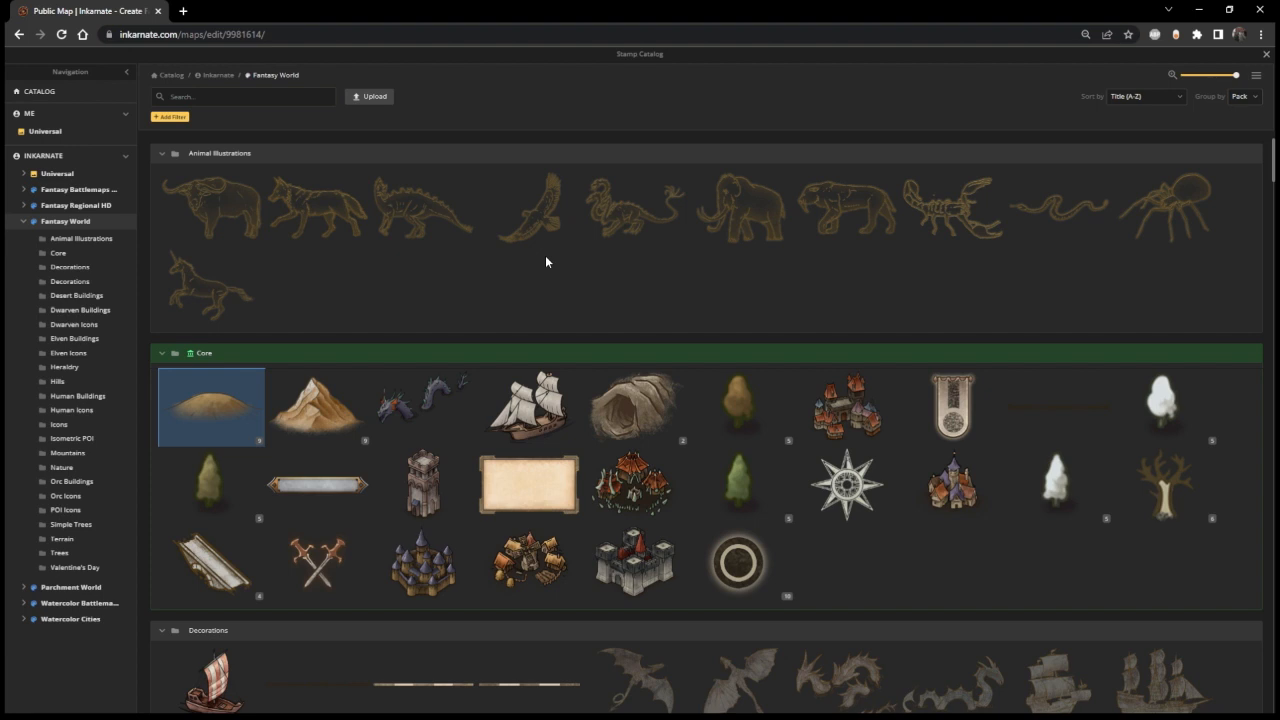
{"action": "left_click", "coordinate": [45, 428]}
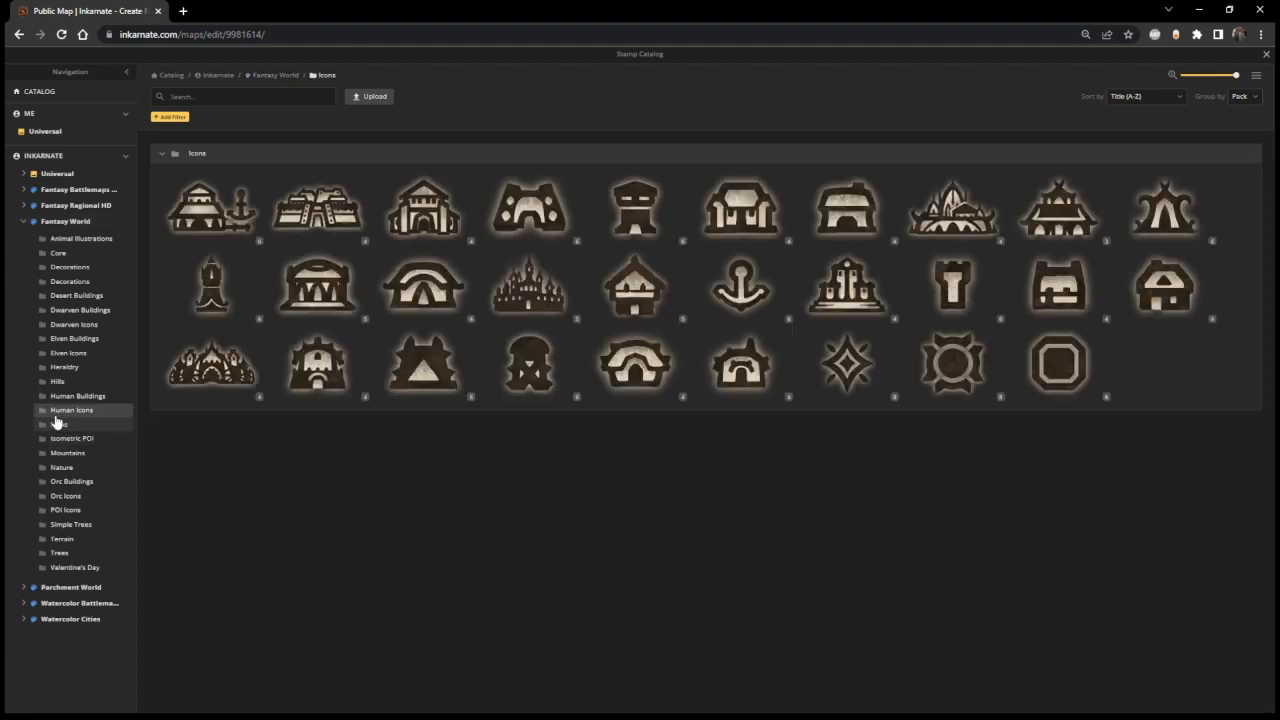
{"action": "left_click", "coordinate": [64, 511]}
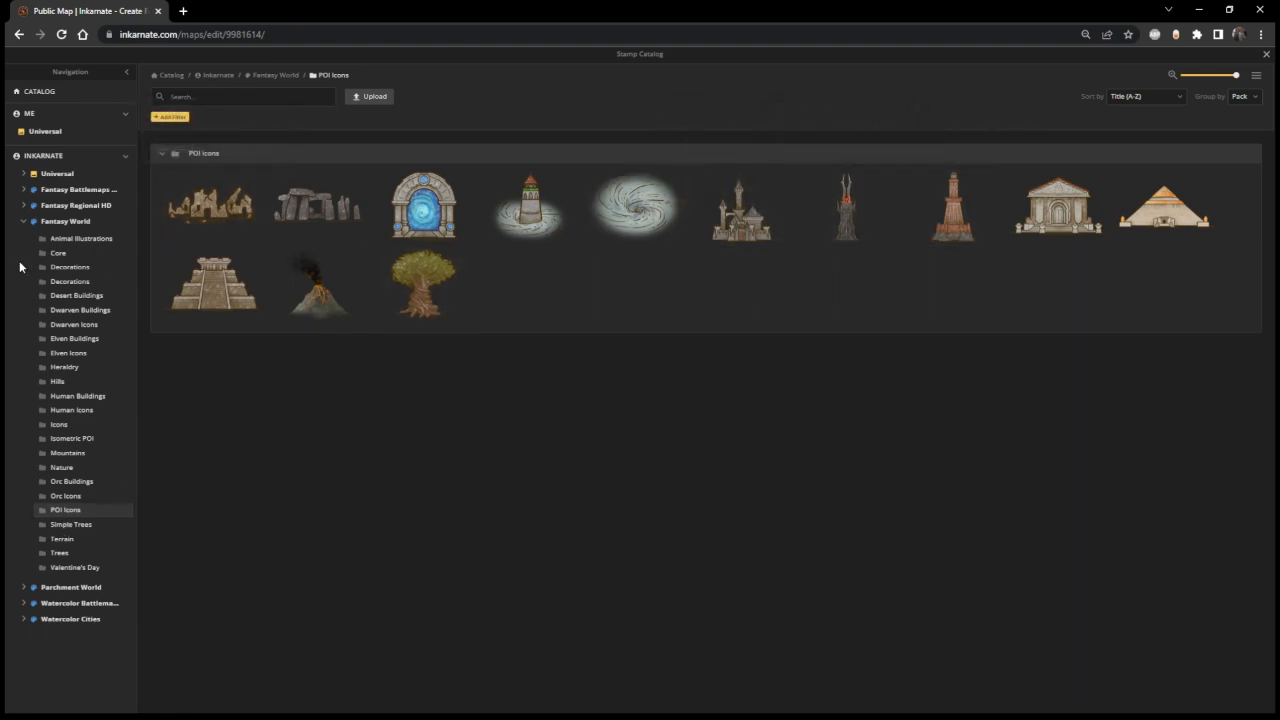
{"action": "left_click", "coordinate": [75, 224]}
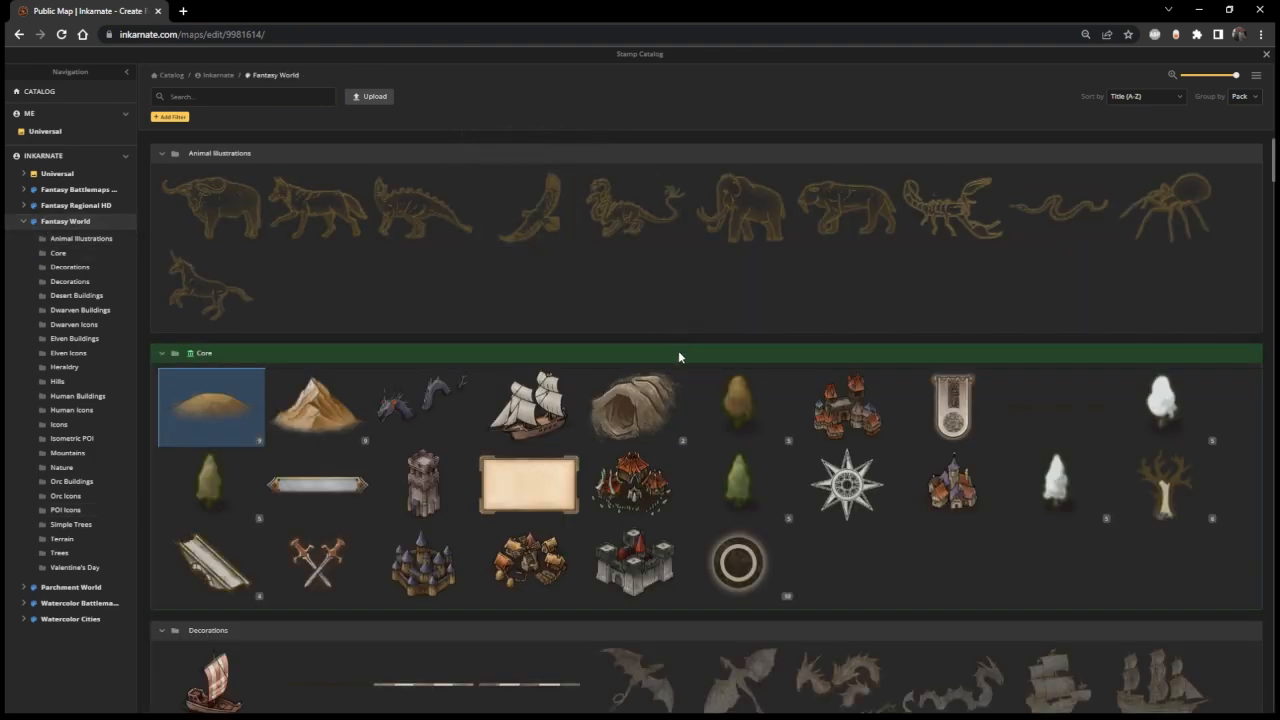
- Look through the Fantasy World stamp packs from Core to Icons for settlement and landmark stamps
{"action": "scroll", "coordinate": [678, 357], "scroll_direction": "down", "scroll_amount": 3}
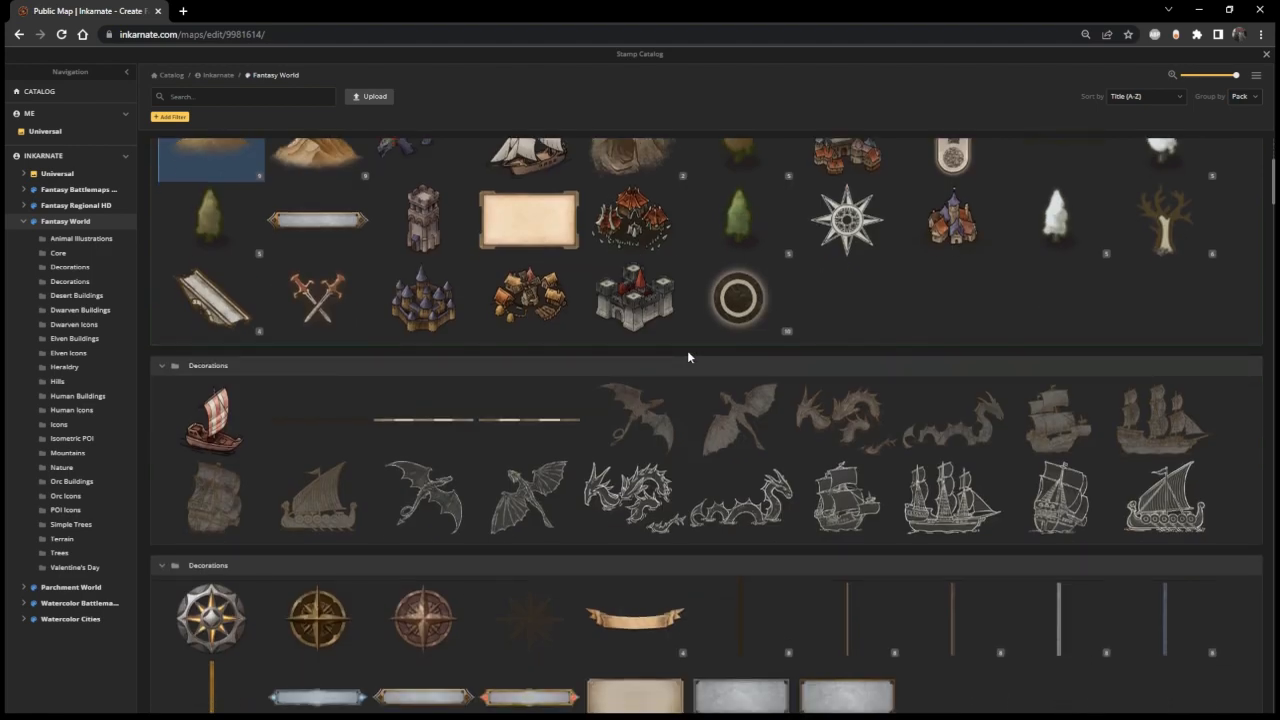
{"action": "scroll", "coordinate": [687, 357], "scroll_direction": "down", "scroll_amount": 4}
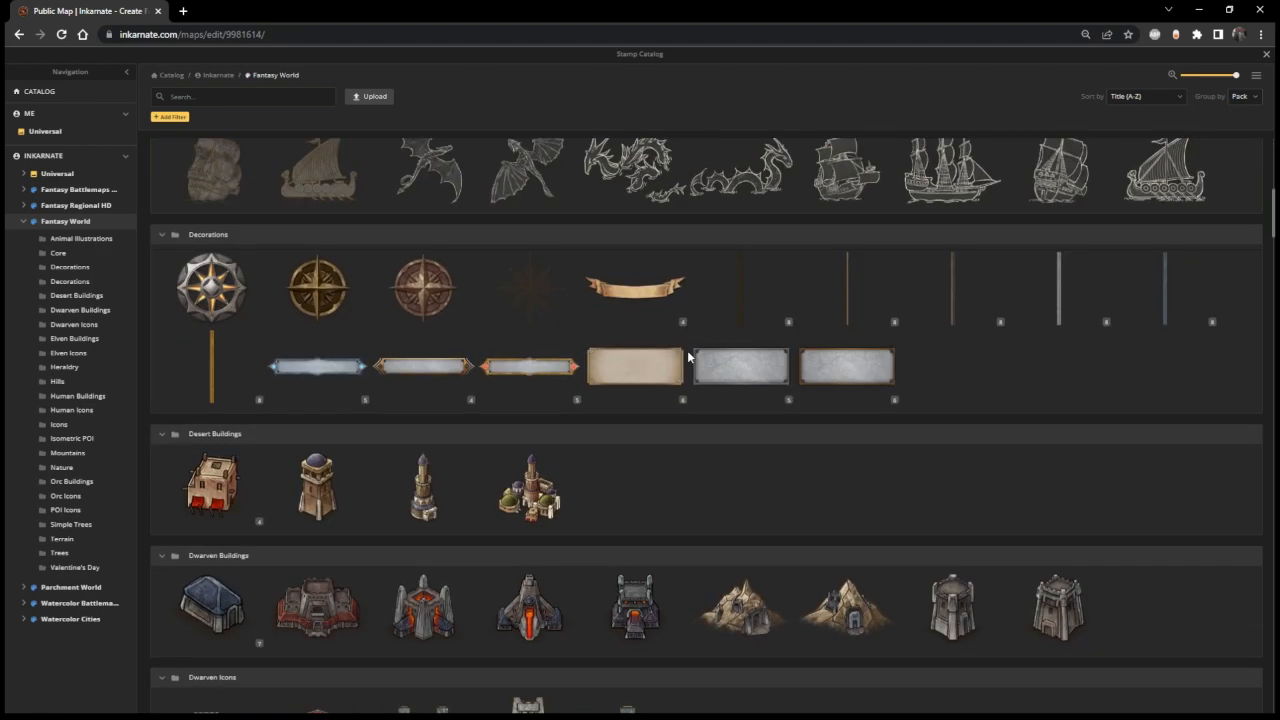
{"action": "scroll", "coordinate": [905, 413], "scroll_direction": "down", "scroll_amount": 3}
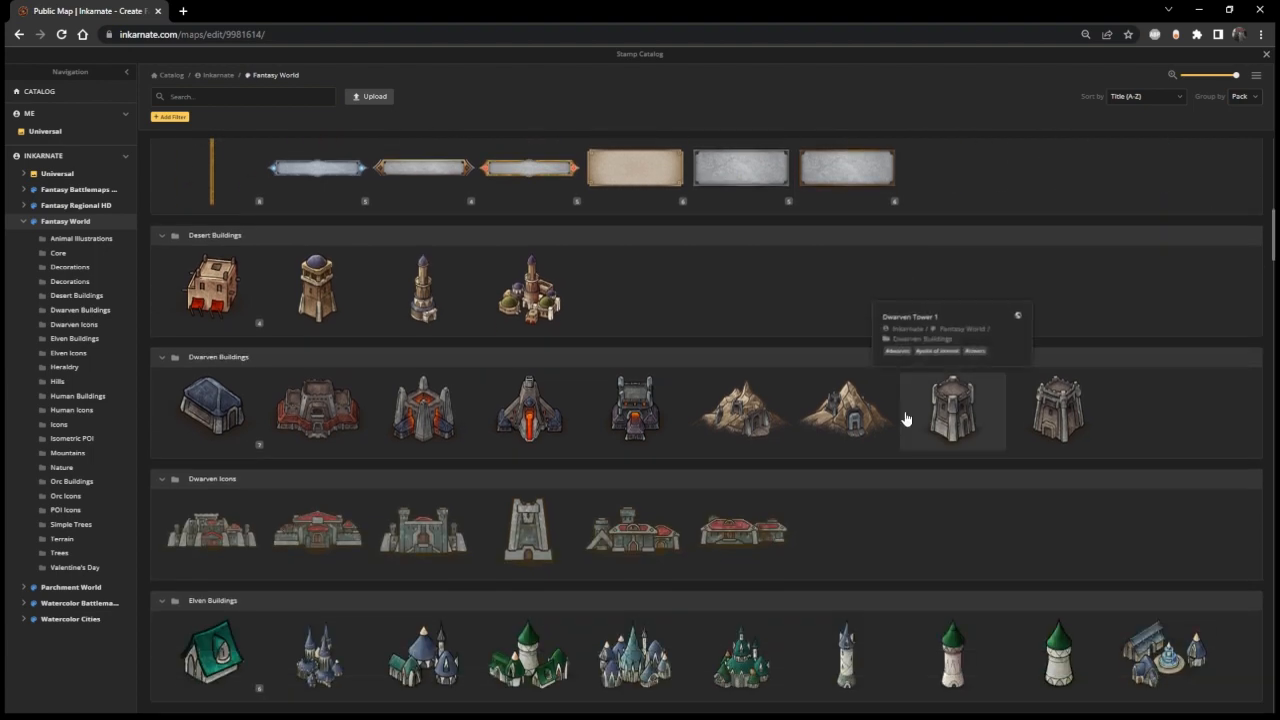
{"action": "scroll", "coordinate": [905, 413], "scroll_direction": "down", "scroll_amount": 4}
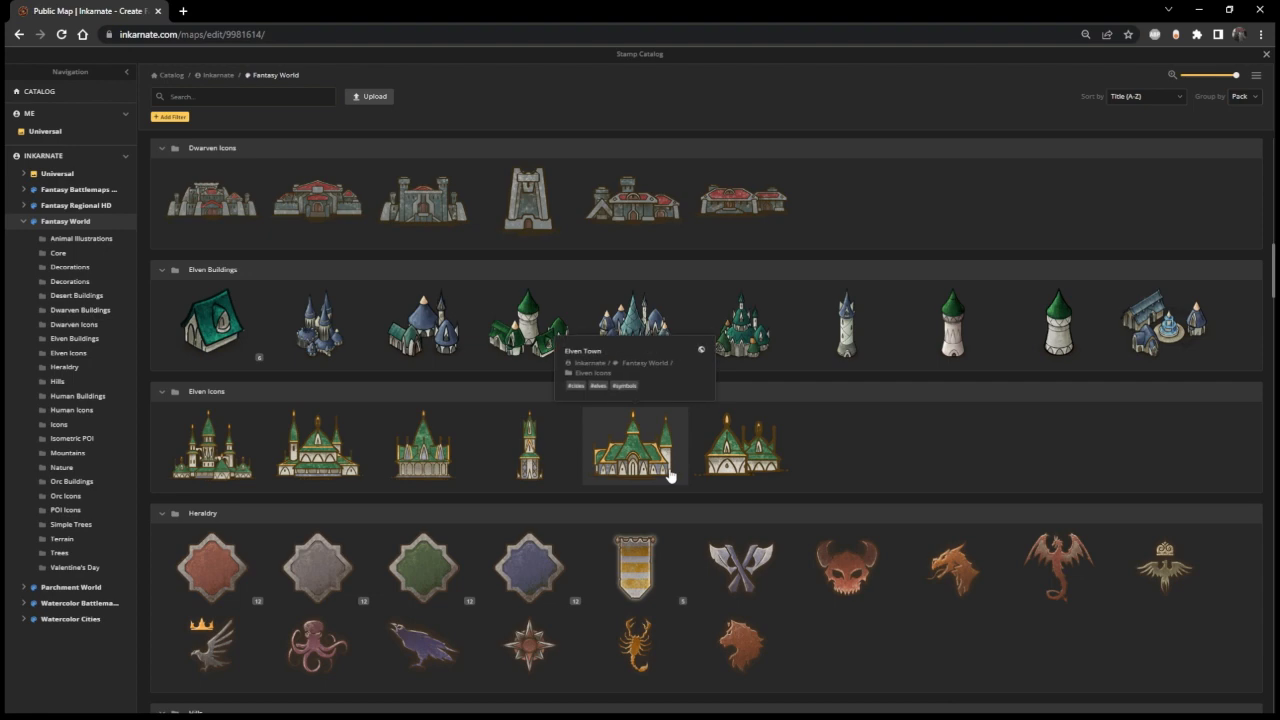
{"action": "scroll", "coordinate": [669, 476], "scroll_direction": "down", "scroll_amount": 2}
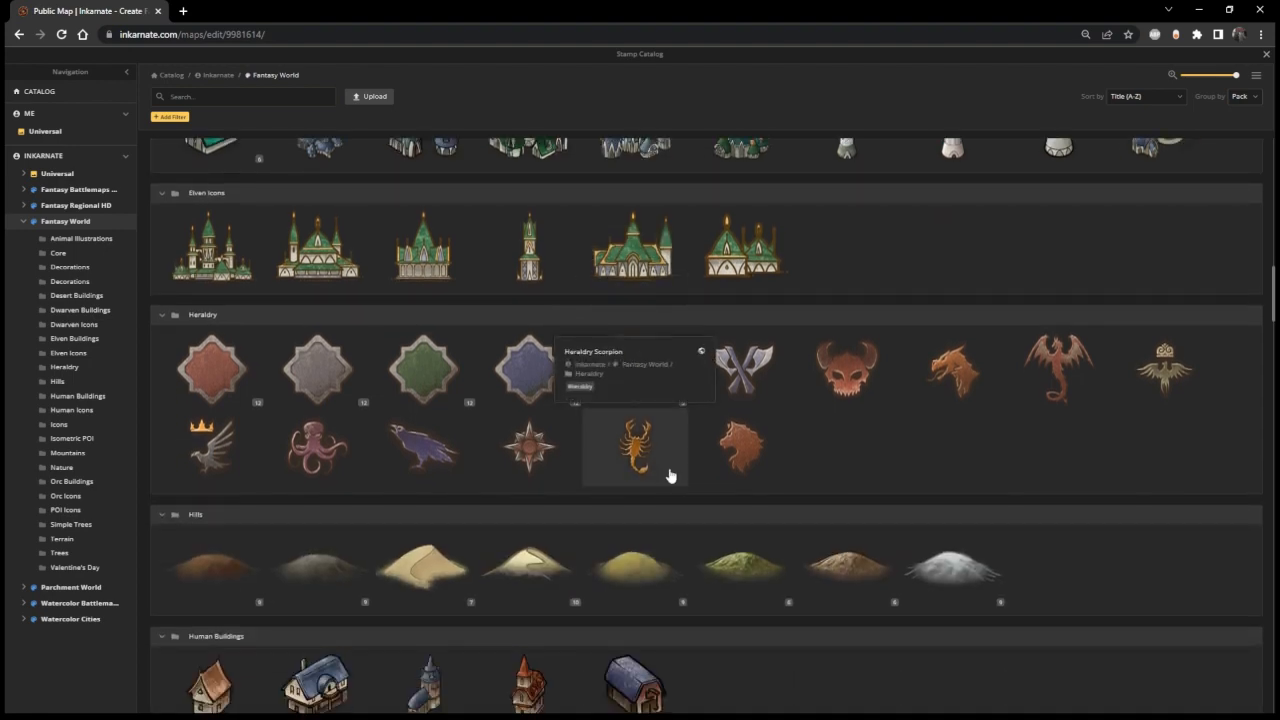
{"action": "scroll", "coordinate": [871, 450], "scroll_direction": "down", "scroll_amount": 7}
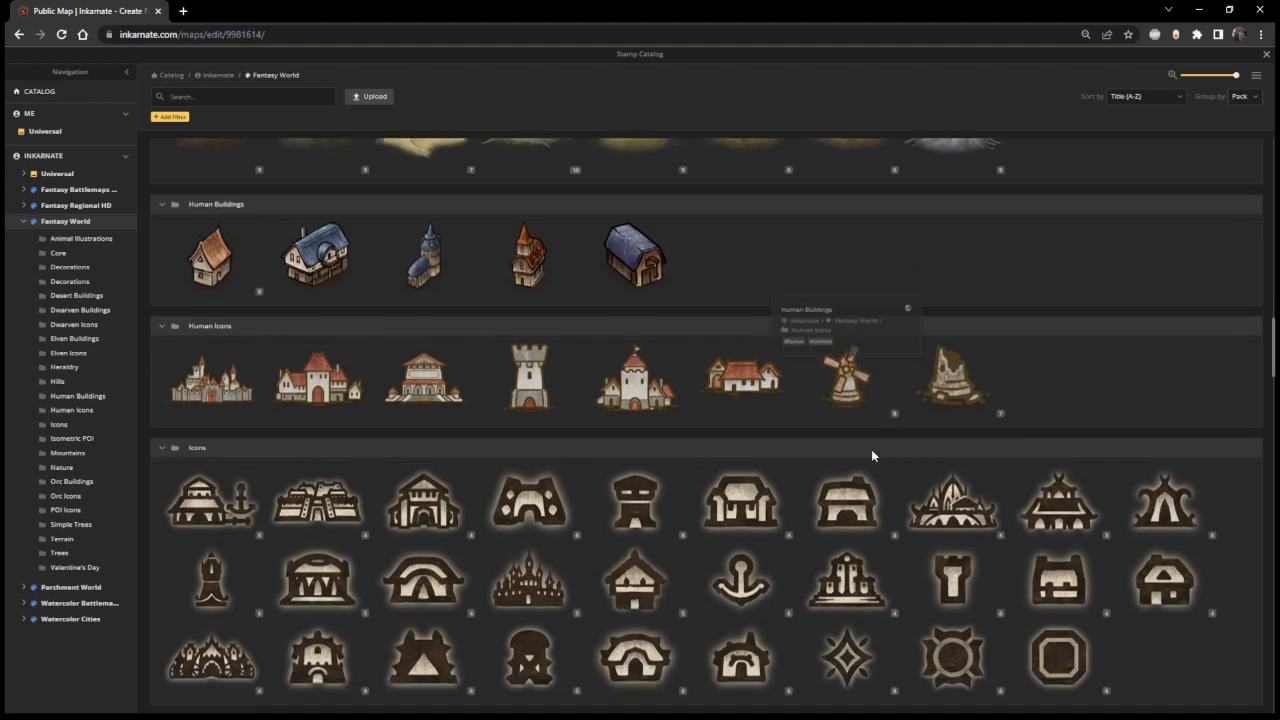
{"action": "scroll", "coordinate": [871, 457], "scroll_direction": "up", "scroll_amount": 1}
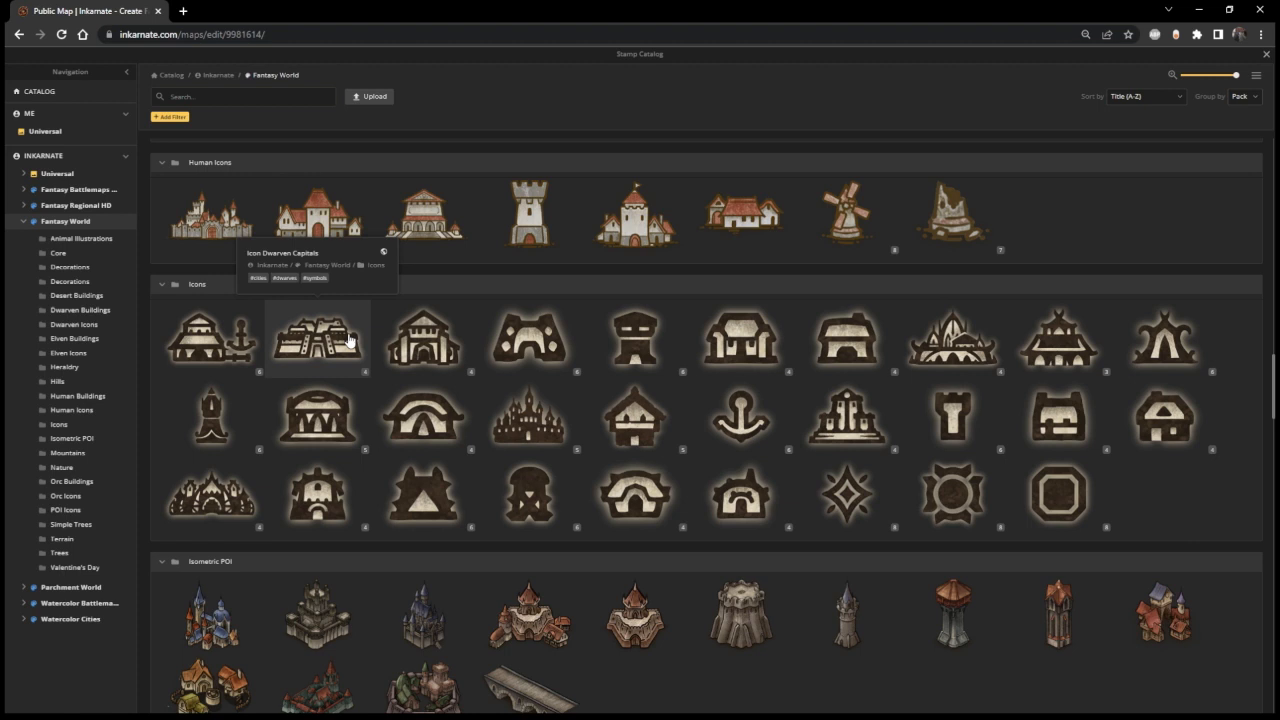
- Examine the variants of the castle-city icon and of the two marker groups in the Icons pack
{"action": "left_click", "coordinate": [578, 452]}
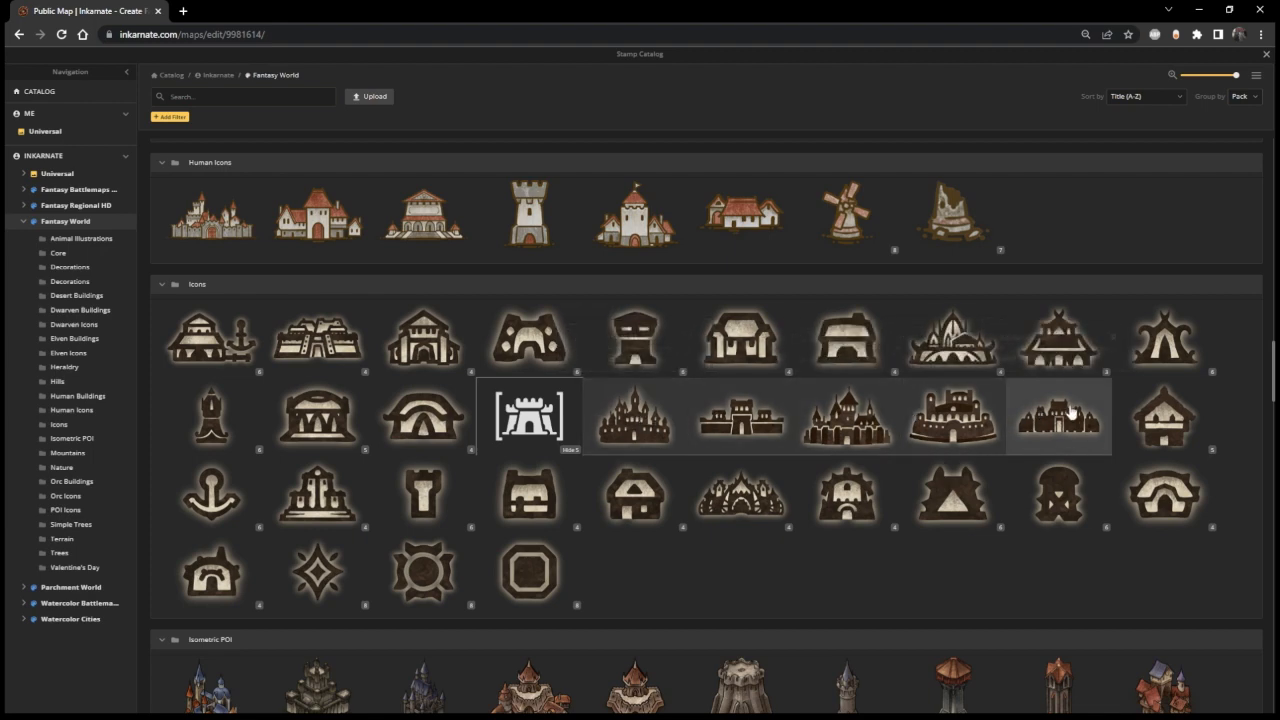
{"action": "left_click", "coordinate": [572, 452]}
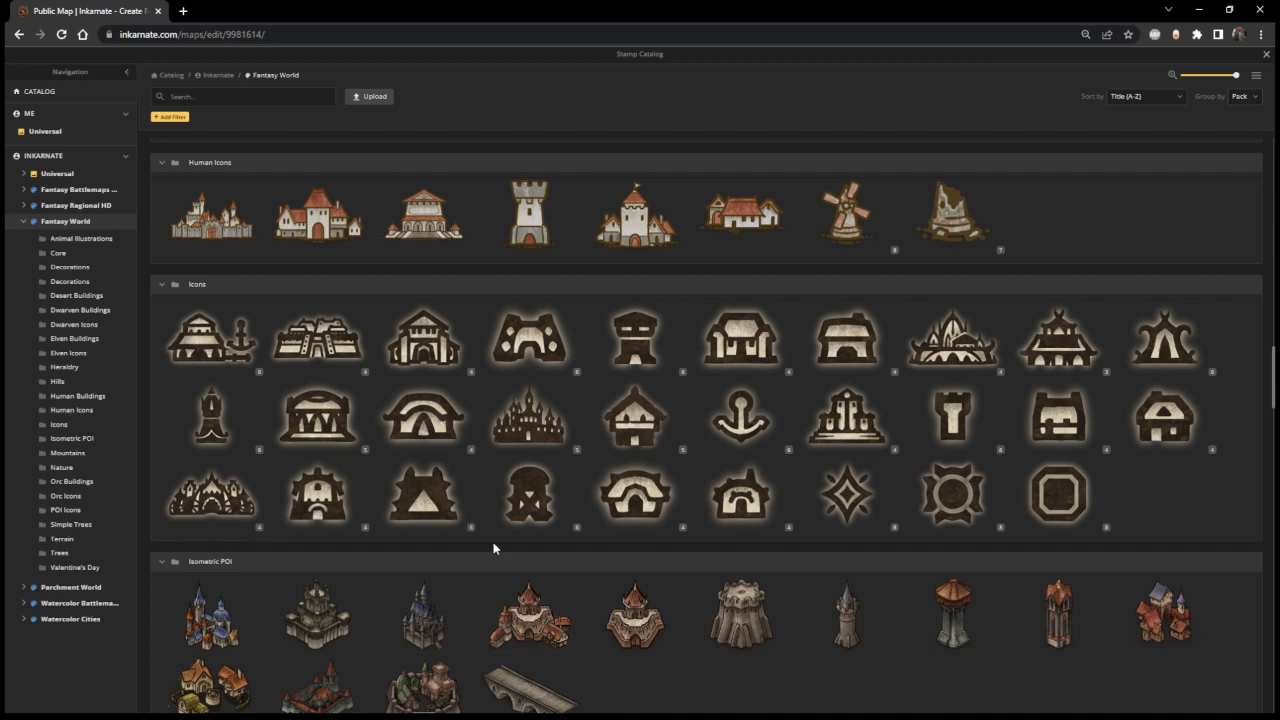
{"action": "left_click", "coordinate": [1107, 531]}
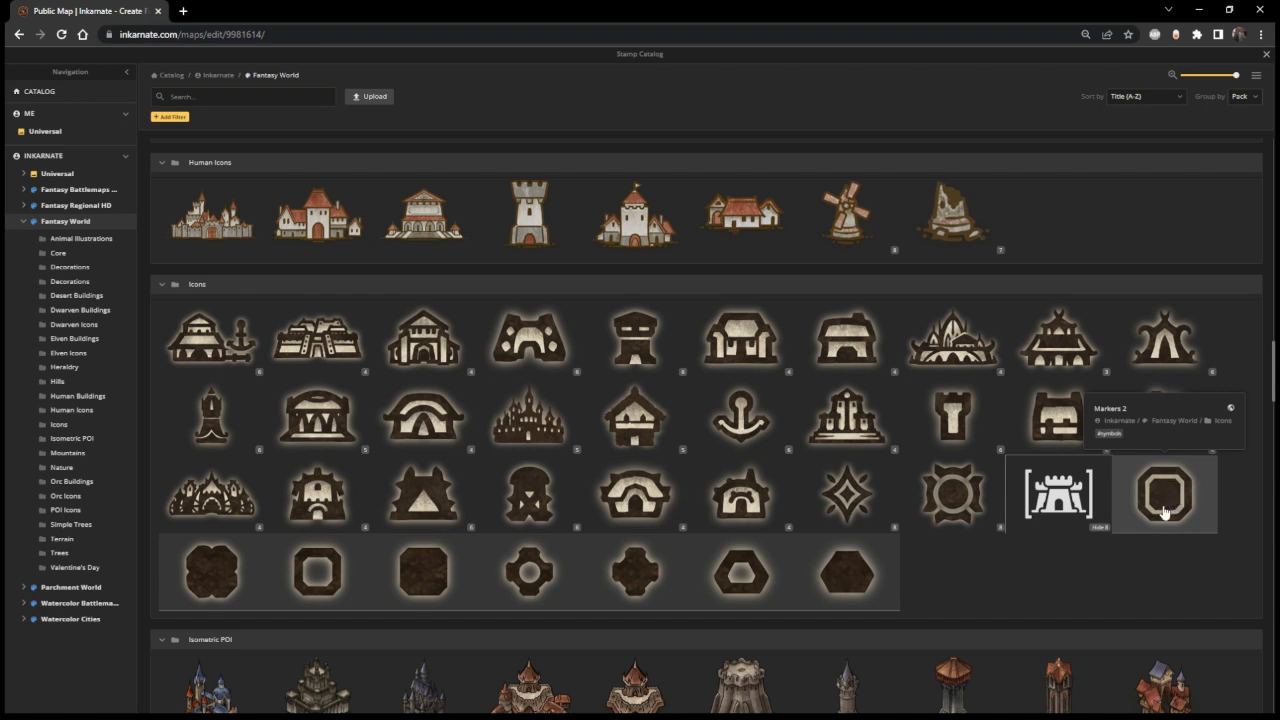
{"action": "left_click", "coordinate": [998, 533]}
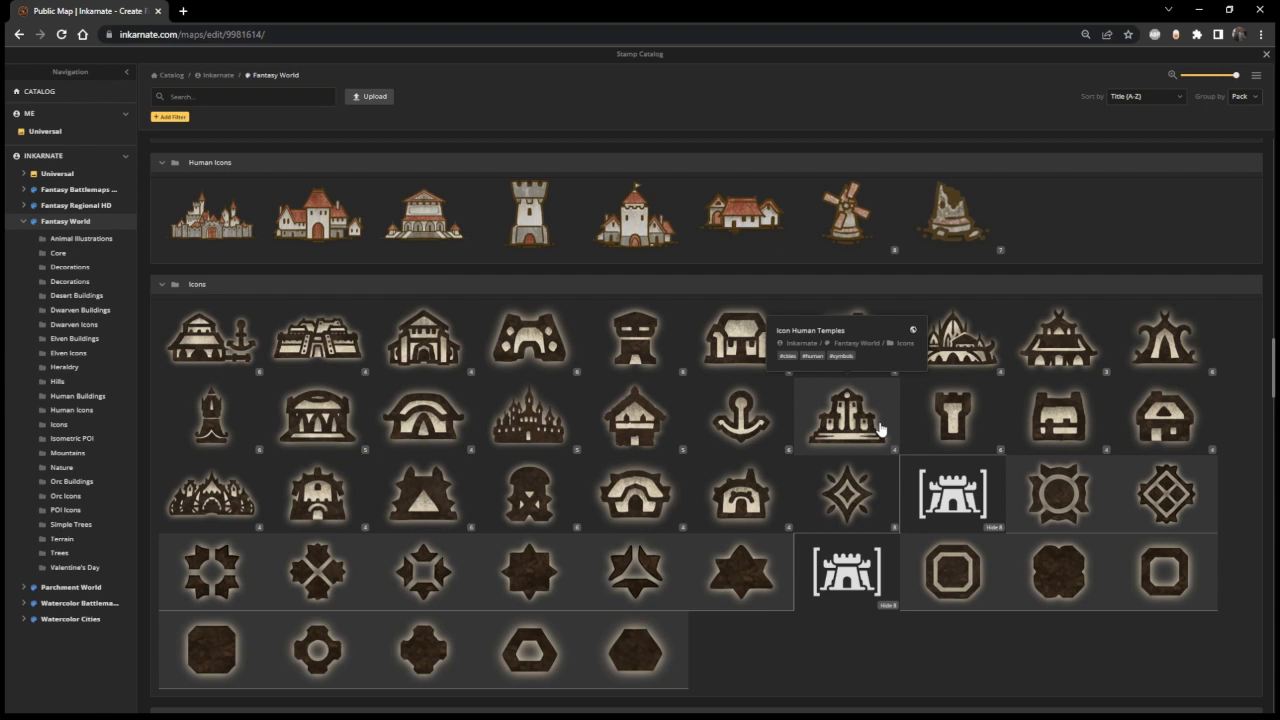
- Review the Human Icons and Elven Buildings packs, checking the details of Human Capital and Elven City 2
{"action": "scroll", "coordinate": [1015, 578], "scroll_direction": "up", "scroll_amount": 3}
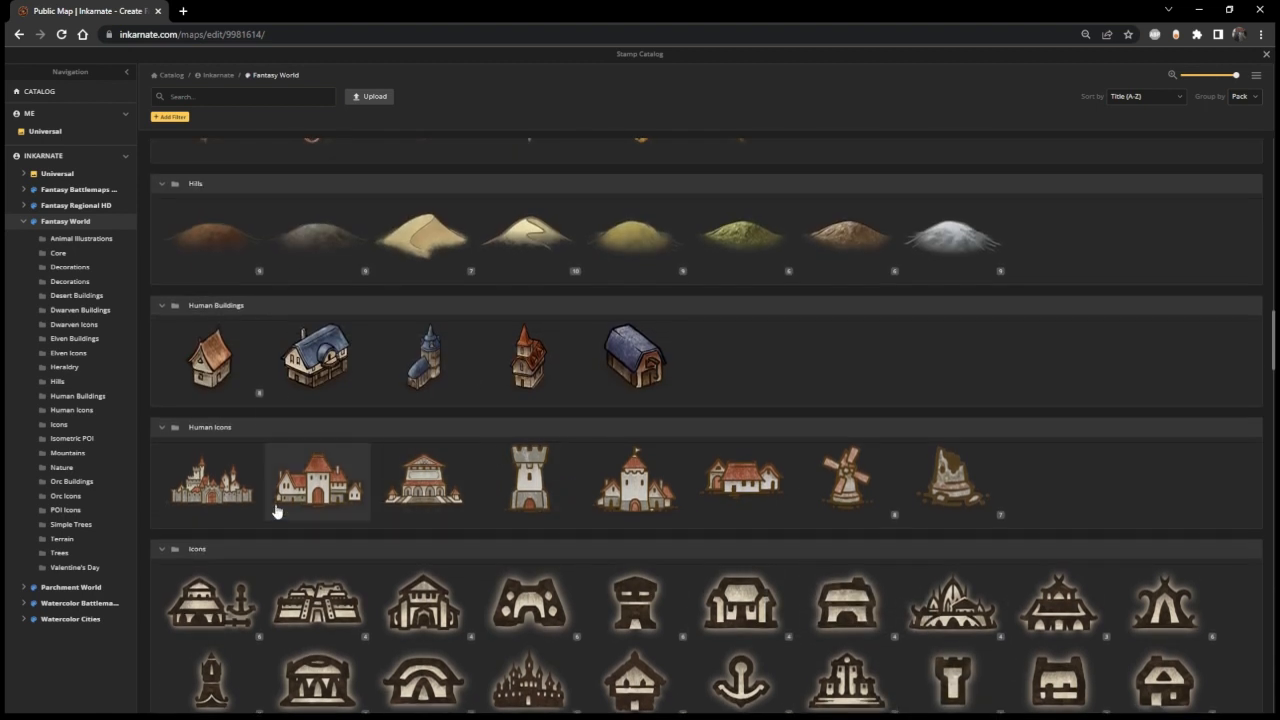
{"action": "mouse_move", "coordinate": [237, 503]}
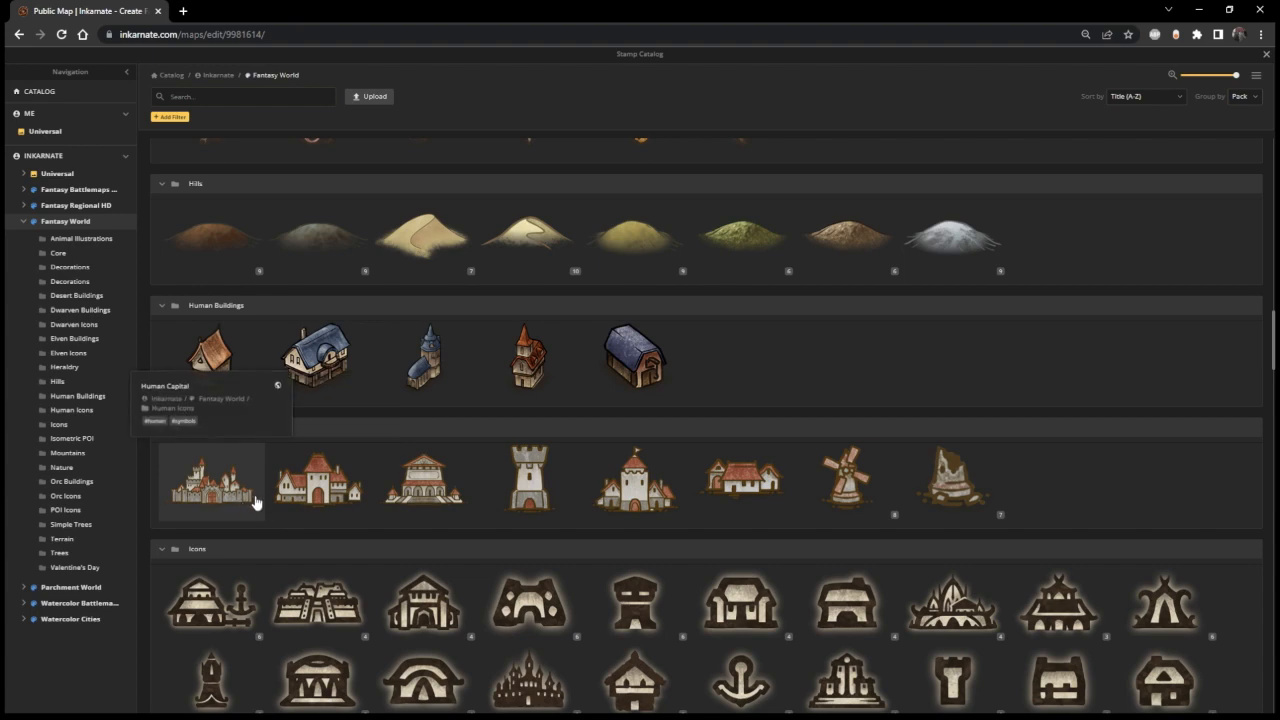
{"action": "scroll", "coordinate": [424, 395], "scroll_direction": "up", "scroll_amount": 3}
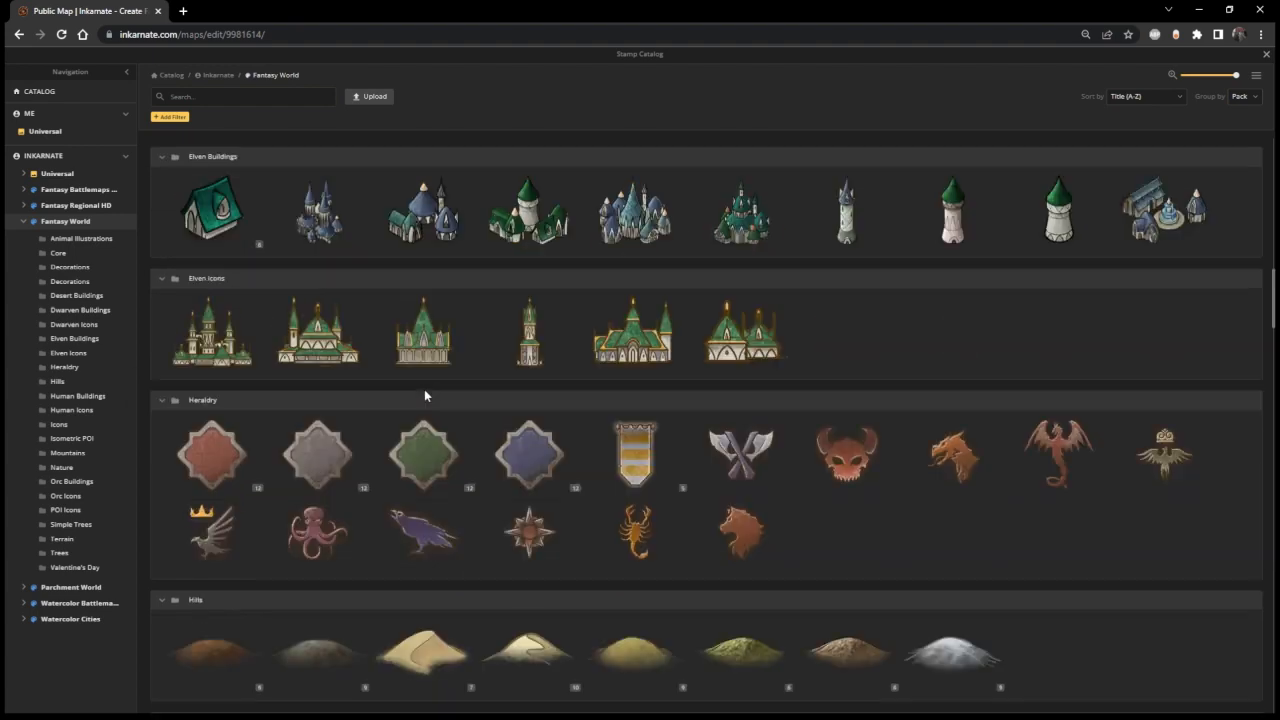
{"action": "scroll", "coordinate": [424, 395], "scroll_direction": "up", "scroll_amount": 3}
{"action": "scroll", "coordinate": [571, 490], "scroll_direction": "down", "scroll_amount": 2}
{"action": "mouse_move", "coordinate": [527, 340]}
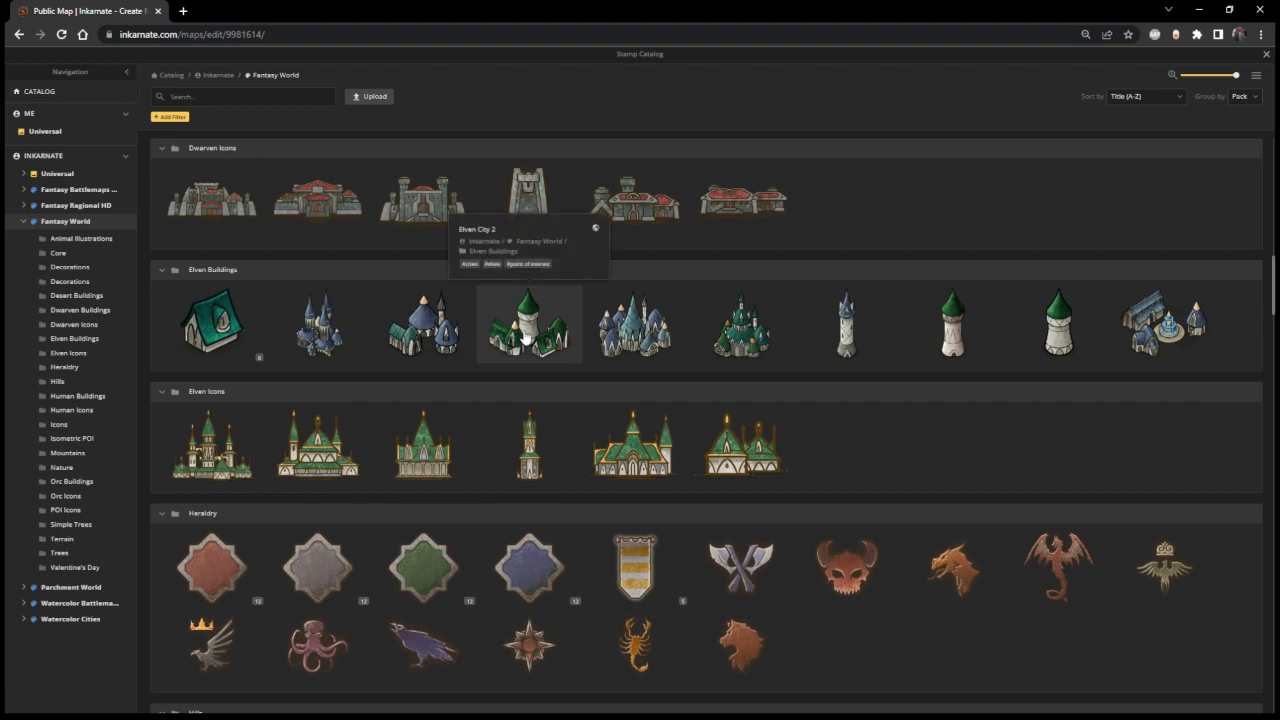
- Browse from the Elven Buildings pack to the Human Icons pack and expand the variants of the windmill settlement group
{"action": "mouse_move", "coordinate": [290, 337]}
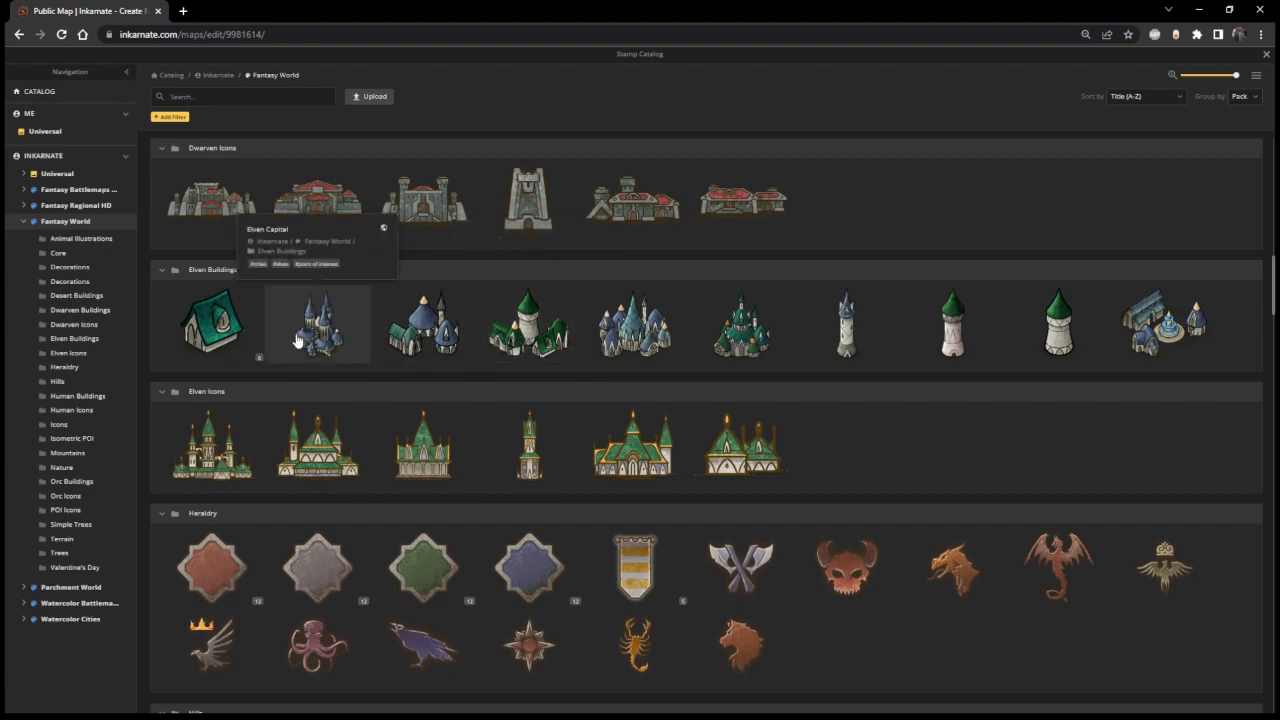
{"action": "scroll", "coordinate": [1097, 307], "scroll_direction": "down", "scroll_amount": 10}
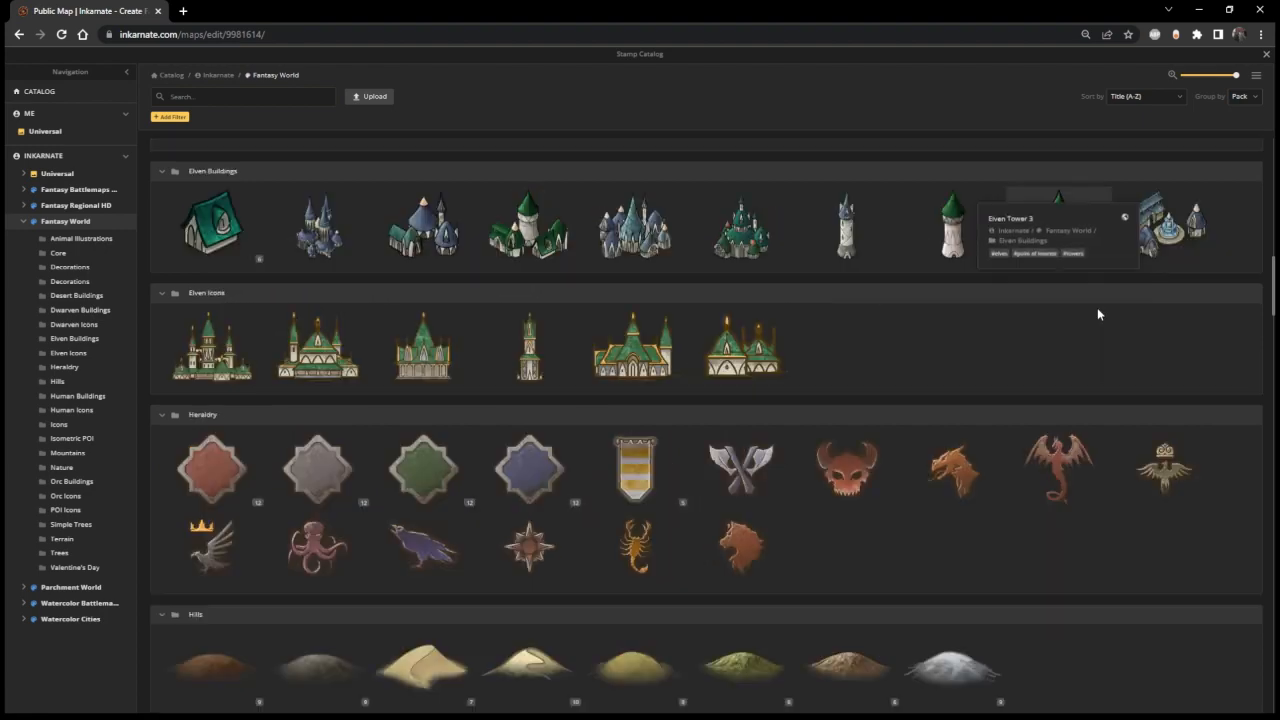
{"action": "scroll", "coordinate": [1085, 356], "scroll_direction": "up", "scroll_amount": 5}
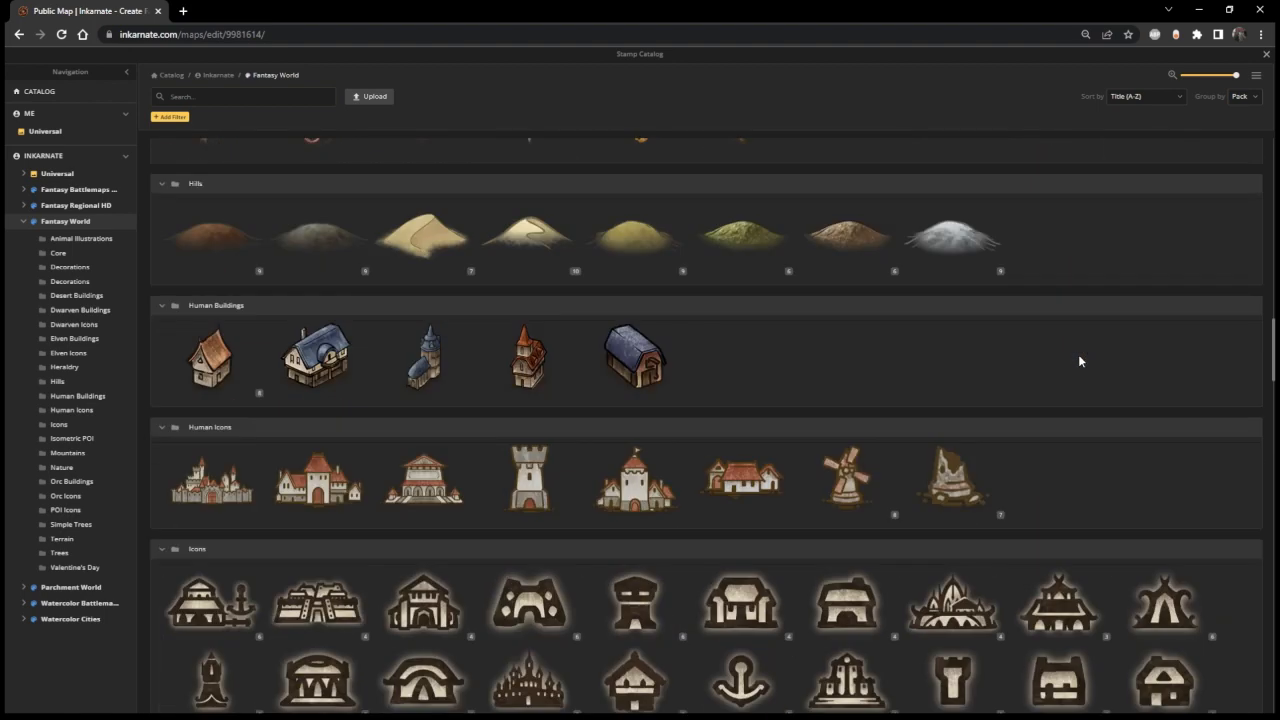
{"action": "left_click", "coordinate": [892, 517]}
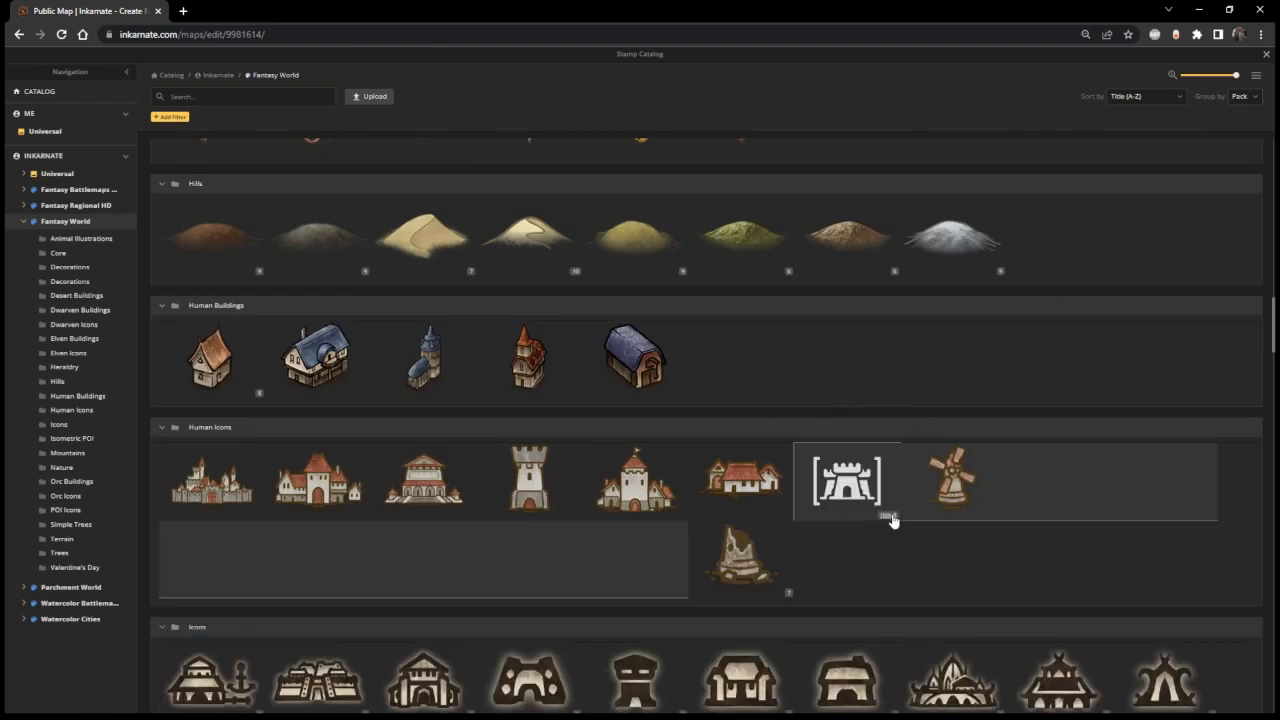
{"action": "scroll", "coordinate": [952, 496], "scroll_direction": "down", "scroll_amount": 1}
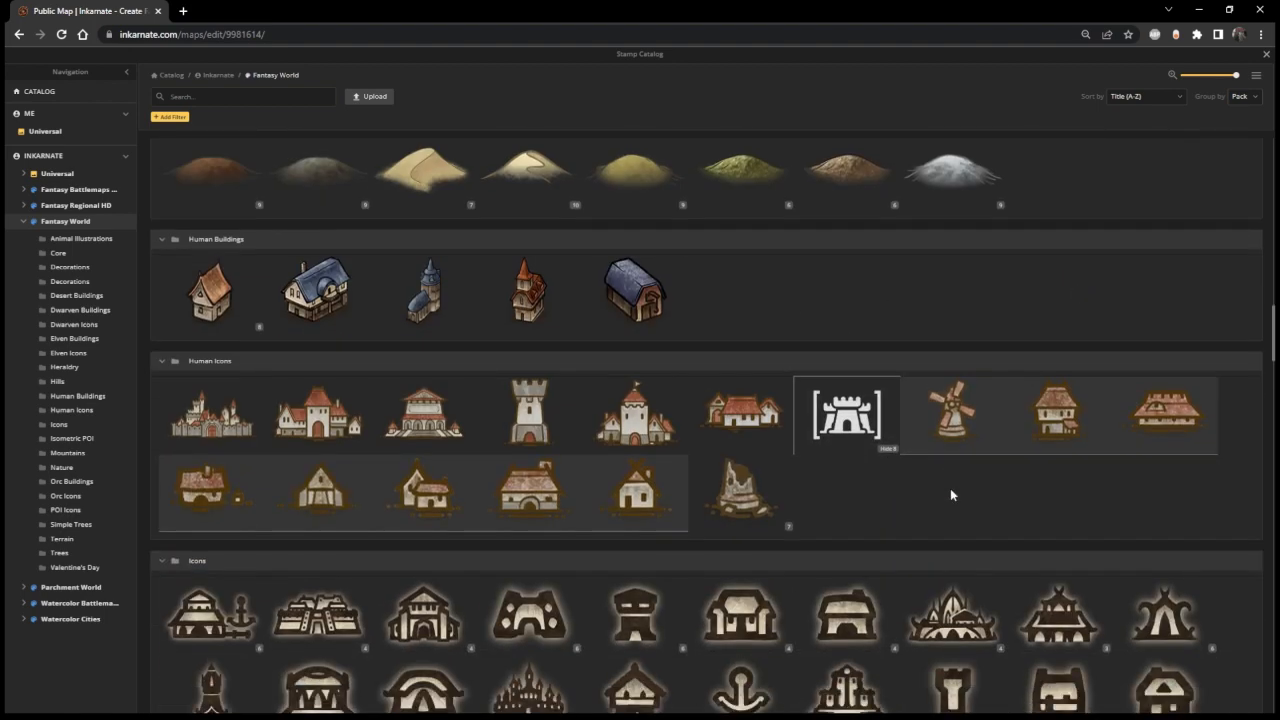
- Compare the marker groups in the Icons pack and choose the six-pointed star split by three spokes from Markers 3
{"action": "scroll", "coordinate": [950, 488], "scroll_direction": "down", "scroll_amount": 4}
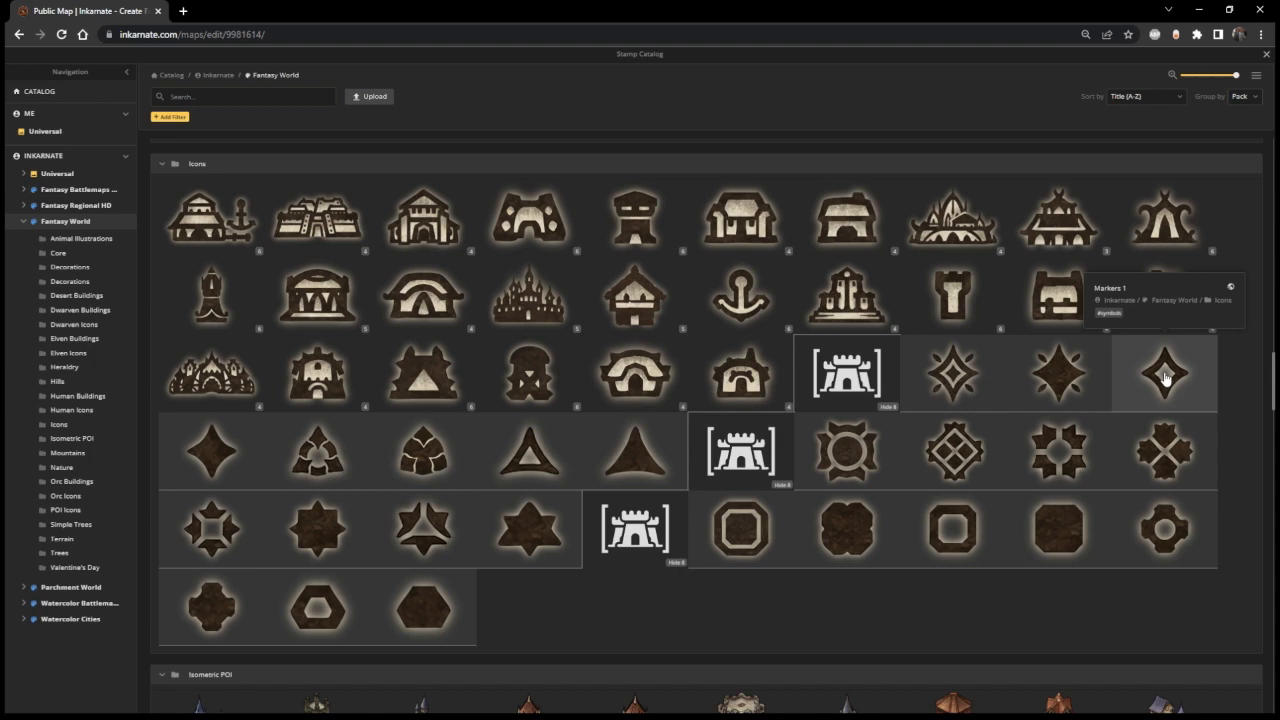
{"action": "scroll", "coordinate": [897, 535], "scroll_direction": "down", "scroll_amount": 3}
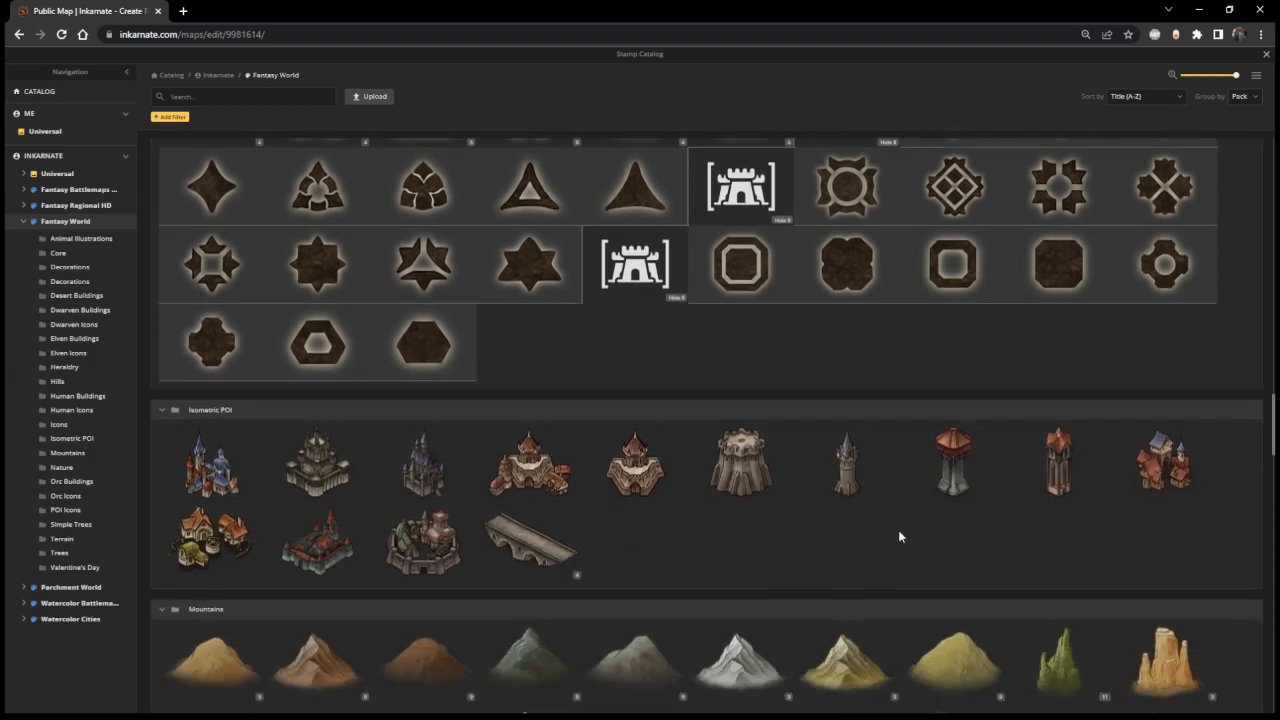
{"action": "scroll", "coordinate": [898, 530], "scroll_direction": "up", "scroll_amount": 2}
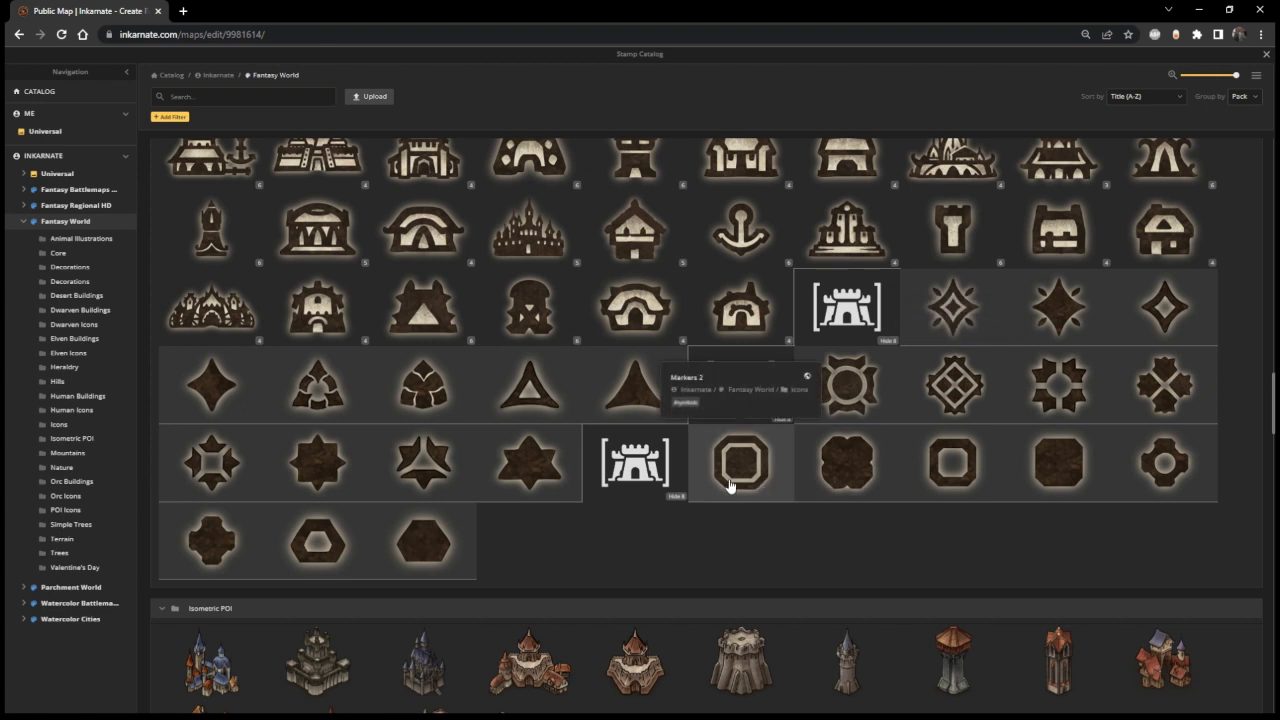
{"action": "left_click", "coordinate": [450, 470]}
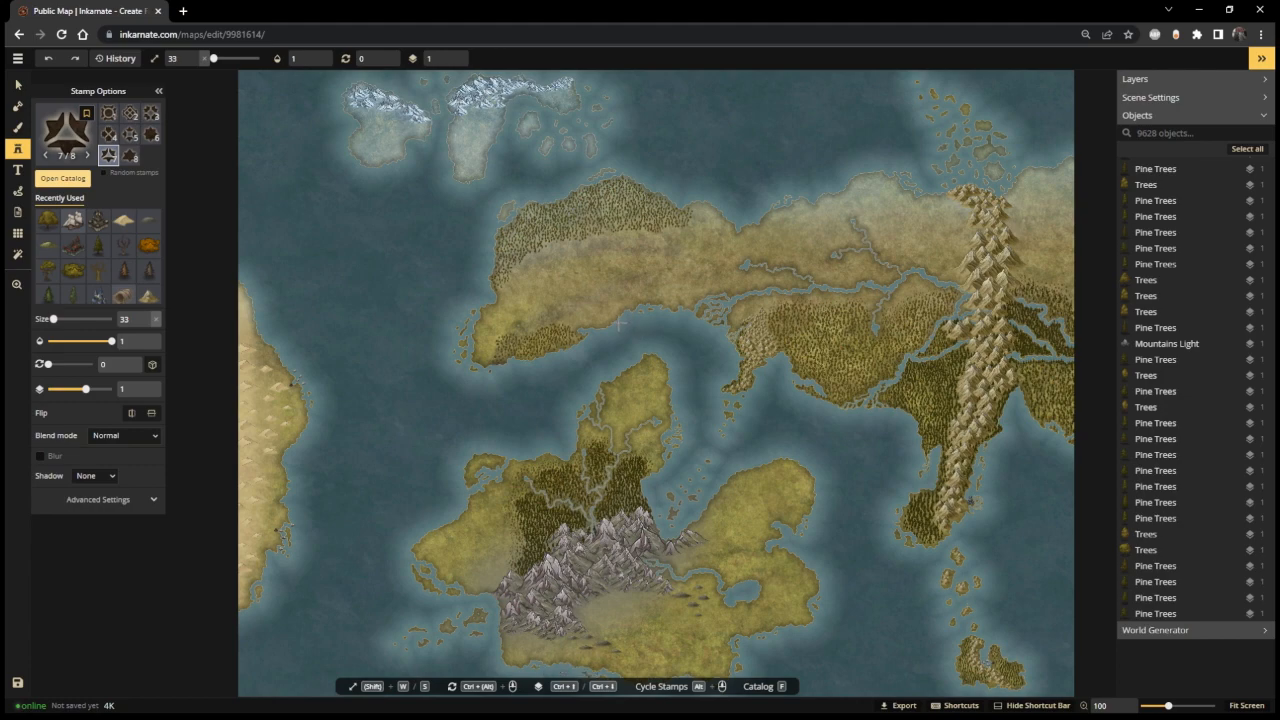
- Set the star marker stamp's size to 40 and place it in the sea west of the southeastern island
{"action": "key", "text": "w"}
{"action": "key", "text": "w"}
{"action": "key", "text": "w"}
{"action": "key", "text": "w"}
{"action": "key", "text": "w"}
{"action": "key", "text": "w"}
{"action": "key", "text": "w"}
{"action": "key", "text": "w"}
{"action": "key", "text": "w"}
{"action": "key", "text": "w"}
{"action": "scroll", "coordinate": [891, 579], "scroll_direction": "up", "scroll_amount": 5}
{"action": "scroll", "coordinate": [1017, 633], "scroll_direction": "up", "scroll_amount": 3}
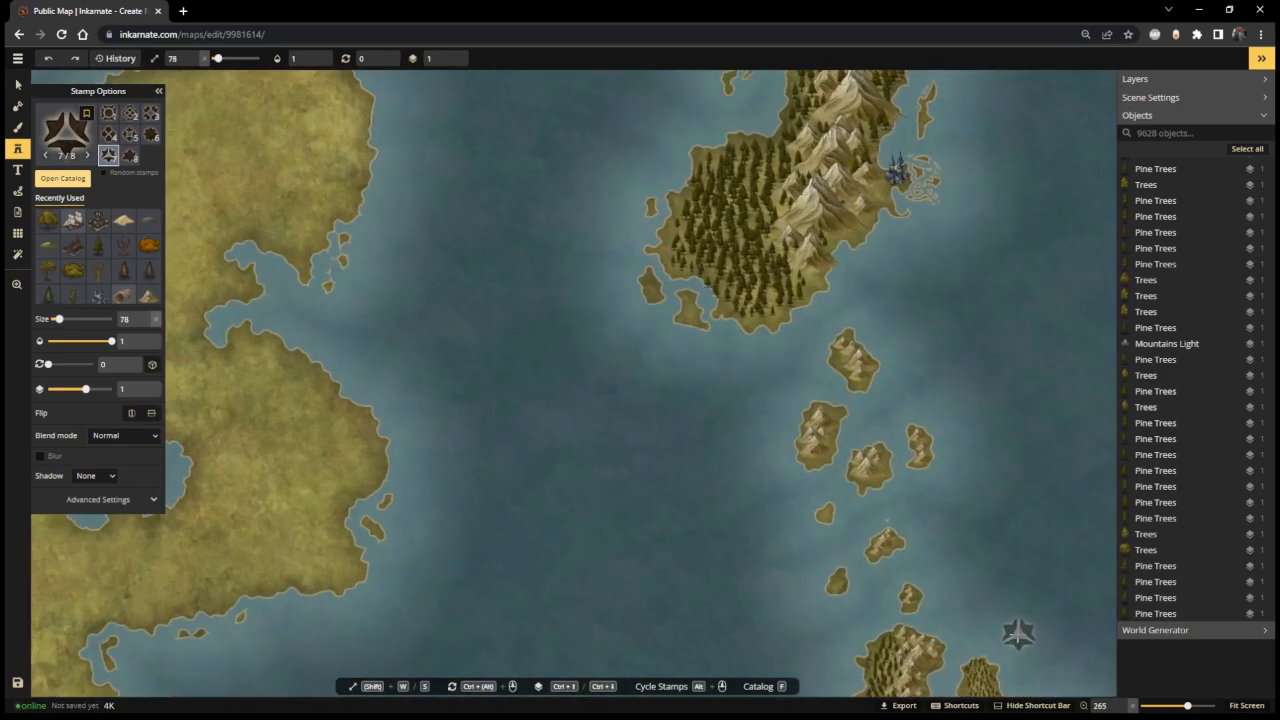
{"action": "left_click_drag", "start_coordinate": [1017, 633], "coordinate": [818, 165]}
{"action": "scroll", "coordinate": [780, 295], "scroll_direction": "up", "scroll_amount": 3}
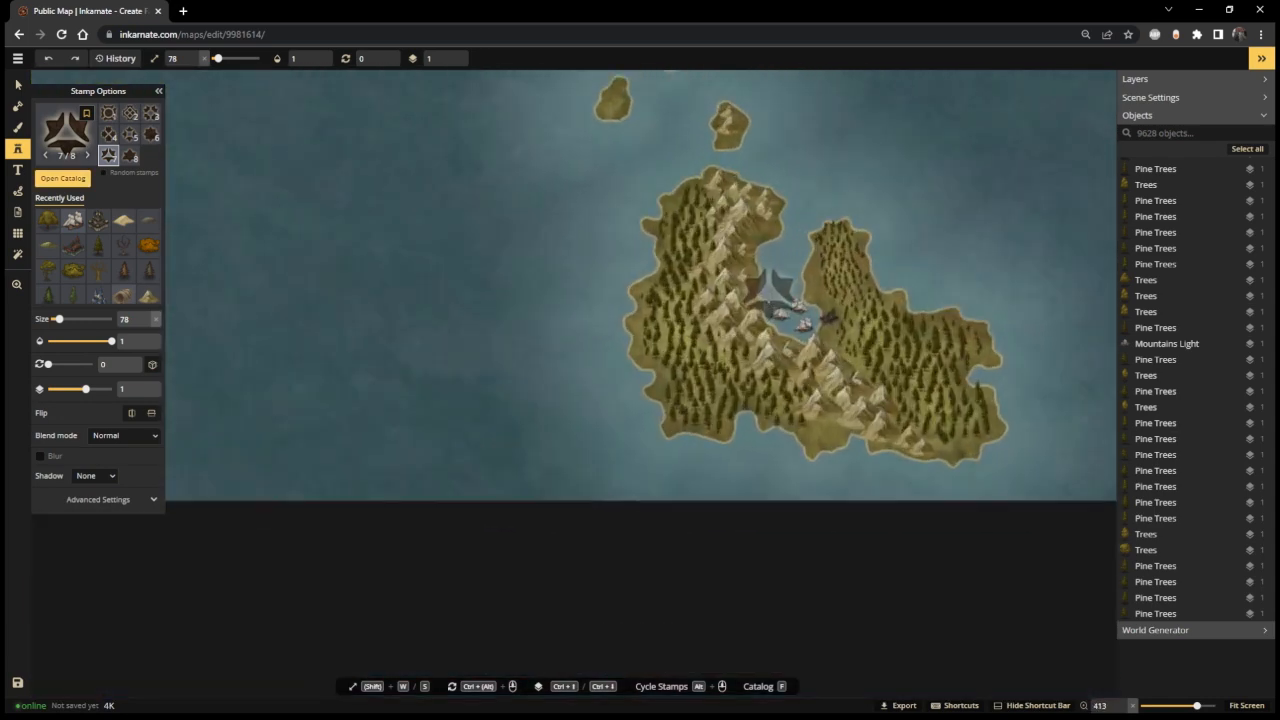
{"action": "key", "text": "s"}
{"action": "key", "text": "s"}
{"action": "key", "text": "s"}
{"action": "key", "text": "s"}
{"action": "key", "text": "s"}
{"action": "key", "text": "s"}
{"action": "key", "text": "s"}
{"action": "key", "text": "s"}
{"action": "key", "text": "s"}
{"action": "key", "text": "s"}
{"action": "key", "text": "s"}
{"action": "key", "text": "s"}
{"action": "key", "text": "s"}
{"action": "key", "text": "s"}
{"action": "key", "text": "s"}
{"action": "key", "text": "s"}
{"action": "key", "text": "s"}
{"action": "key", "text": "s"}
{"action": "key", "text": "s"}
{"action": "key", "text": "s"}
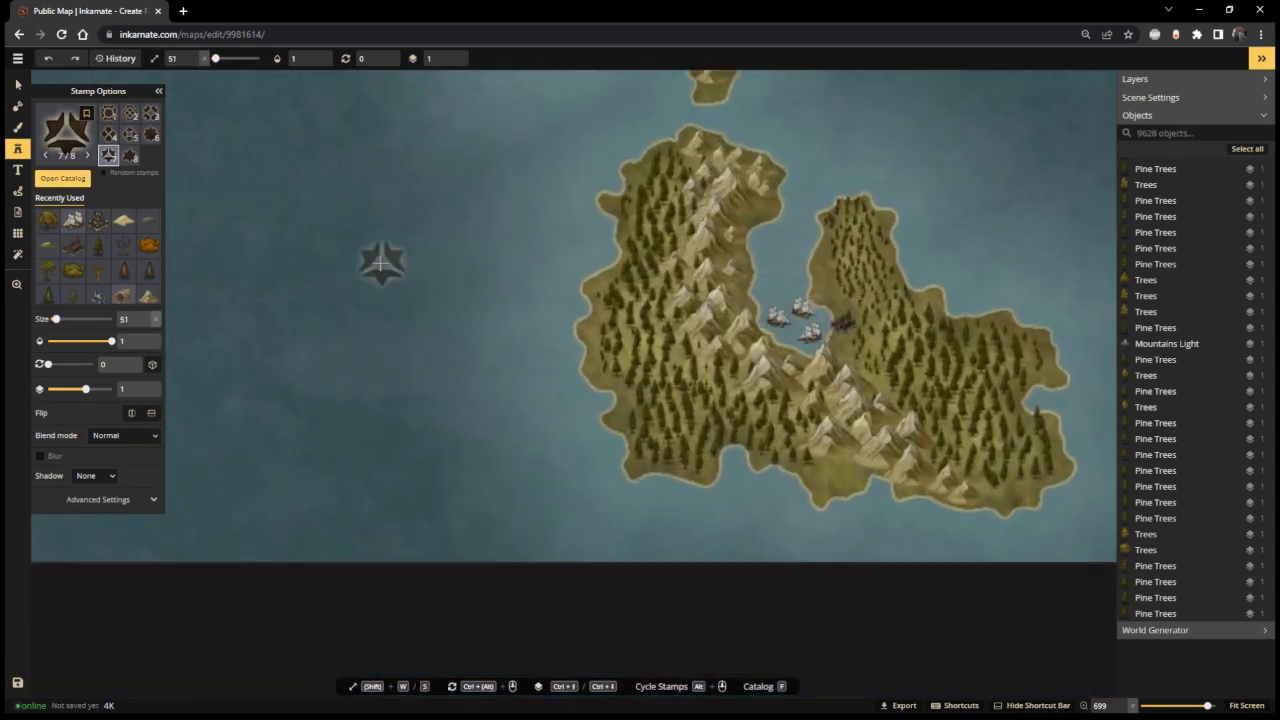
{"action": "key", "text": "s"}
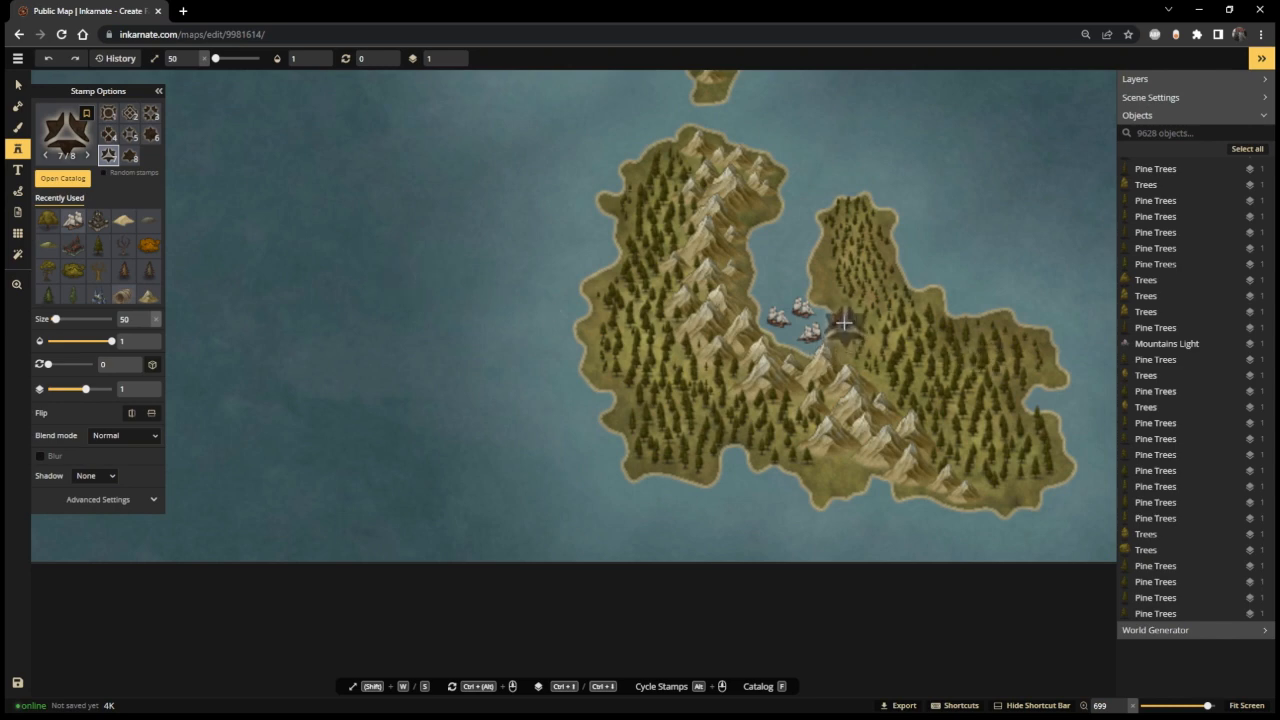
{"action": "key", "text": "s"}
{"action": "key", "text": "s"}
{"action": "key", "text": "s"}
{"action": "key", "text": "s"}
{"action": "key", "text": "s"}
{"action": "key", "text": "s"}
{"action": "key", "text": "s"}
{"action": "key", "text": "s"}
{"action": "key", "text": "s"}
{"action": "key", "text": "s"}
{"action": "key", "text": "s"}
{"action": "key", "text": "s"}
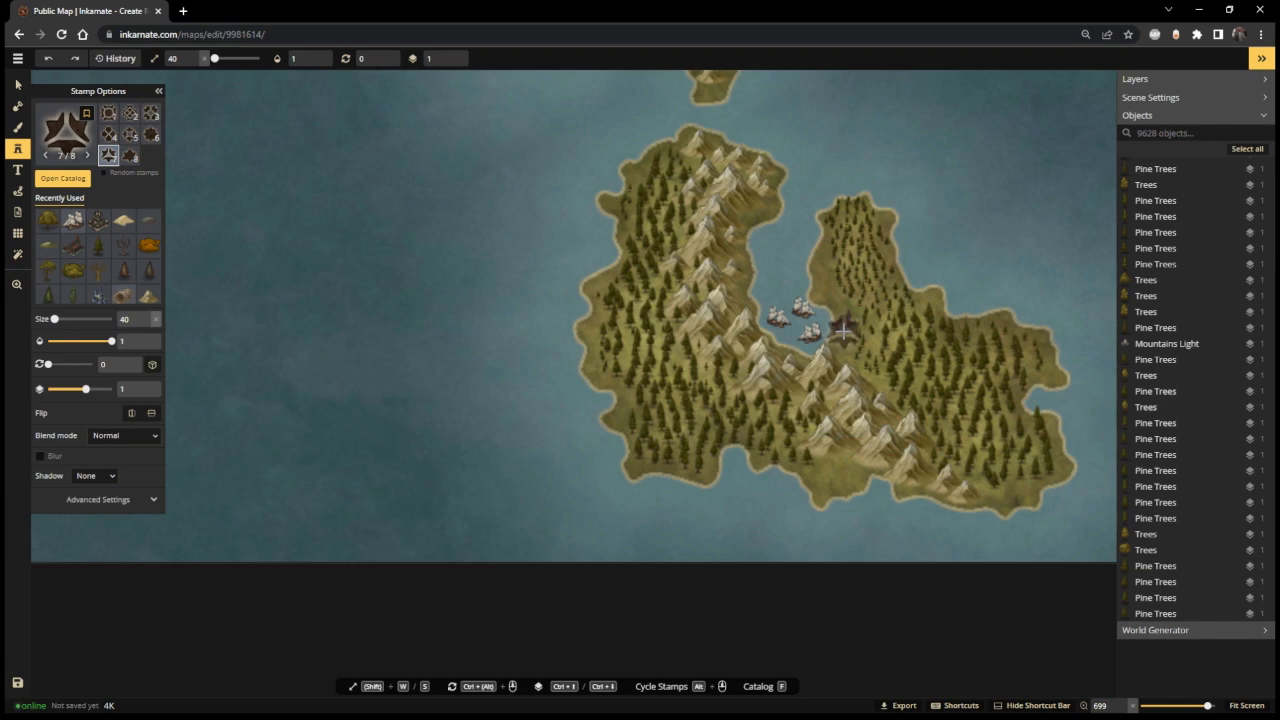
{"action": "left_click", "coordinate": [456, 319]}
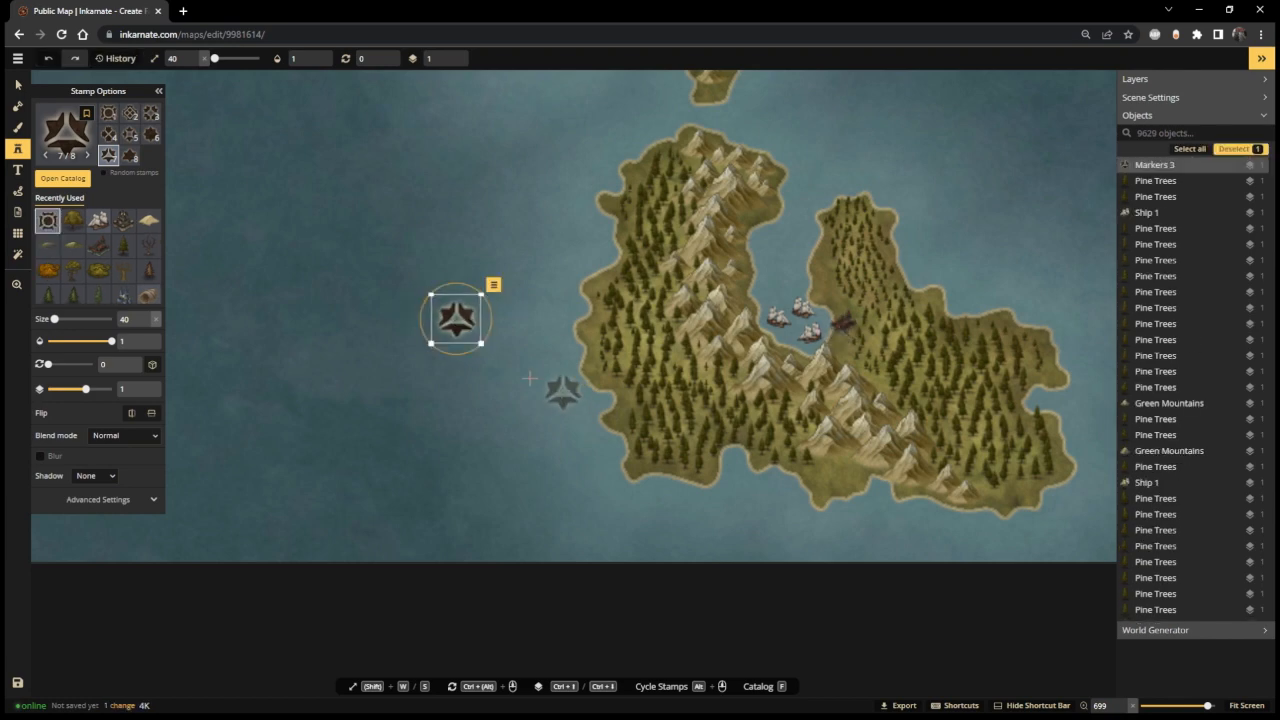
- Delete the Fortified City stamp and the three ships in the bay of the southeastern island
{"action": "left_click", "coordinate": [18, 86]}
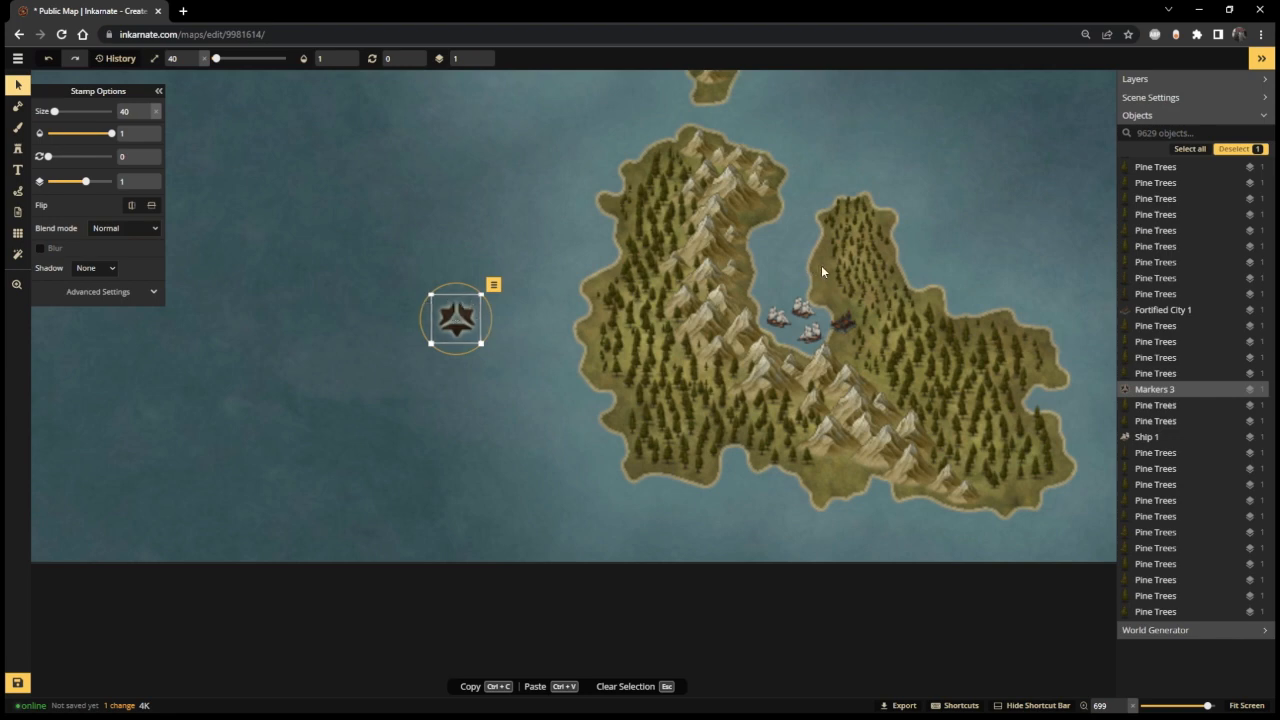
{"action": "left_click", "coordinate": [848, 324]}
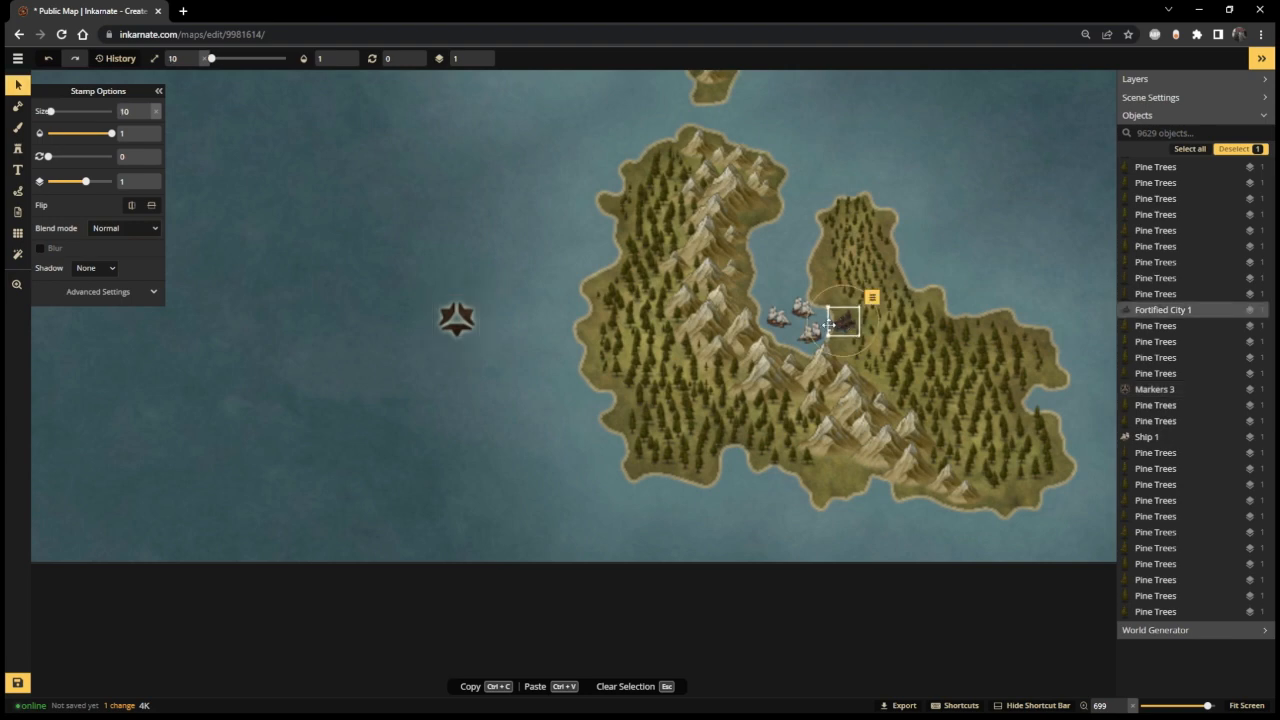
{"action": "key", "text": "Delete"}
{"action": "left_click", "coordinate": [808, 331]}
{"action": "key", "text": "Delete"}
{"action": "left_click", "coordinate": [806, 312]}
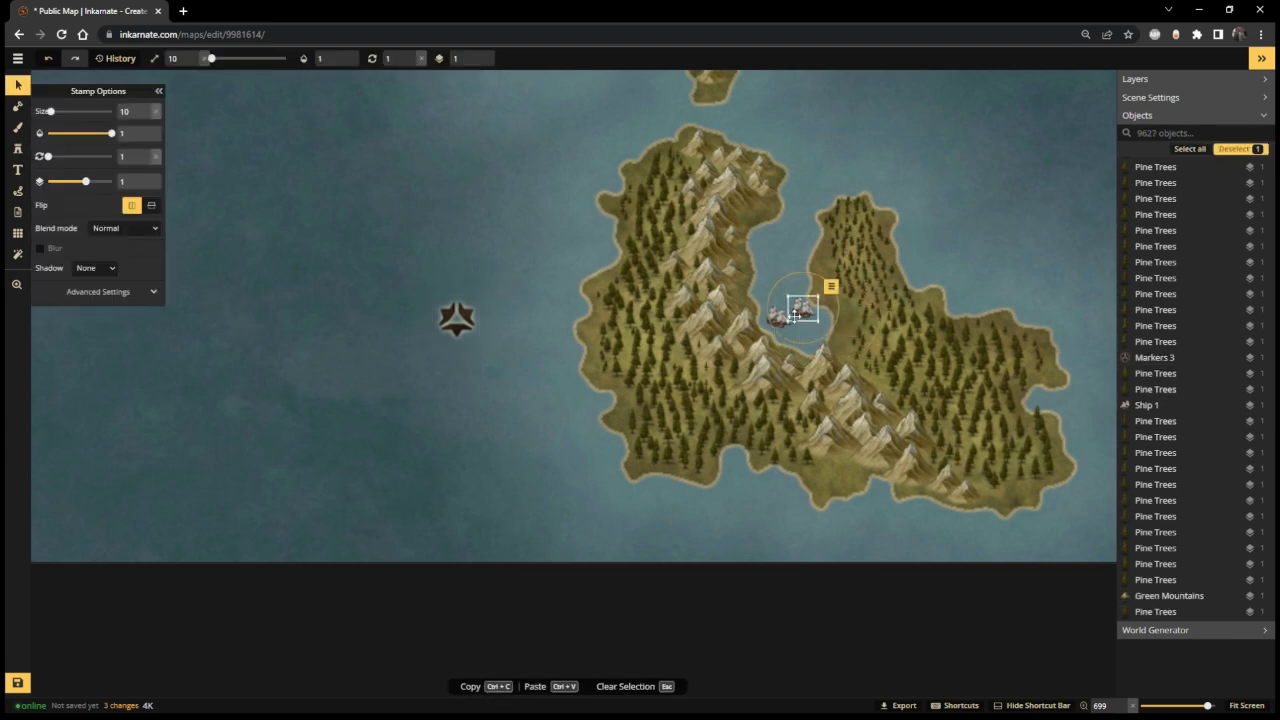
{"action": "key", "text": "Delete"}
{"action": "left_click", "coordinate": [776, 317]}
{"action": "key", "text": "Delete"}
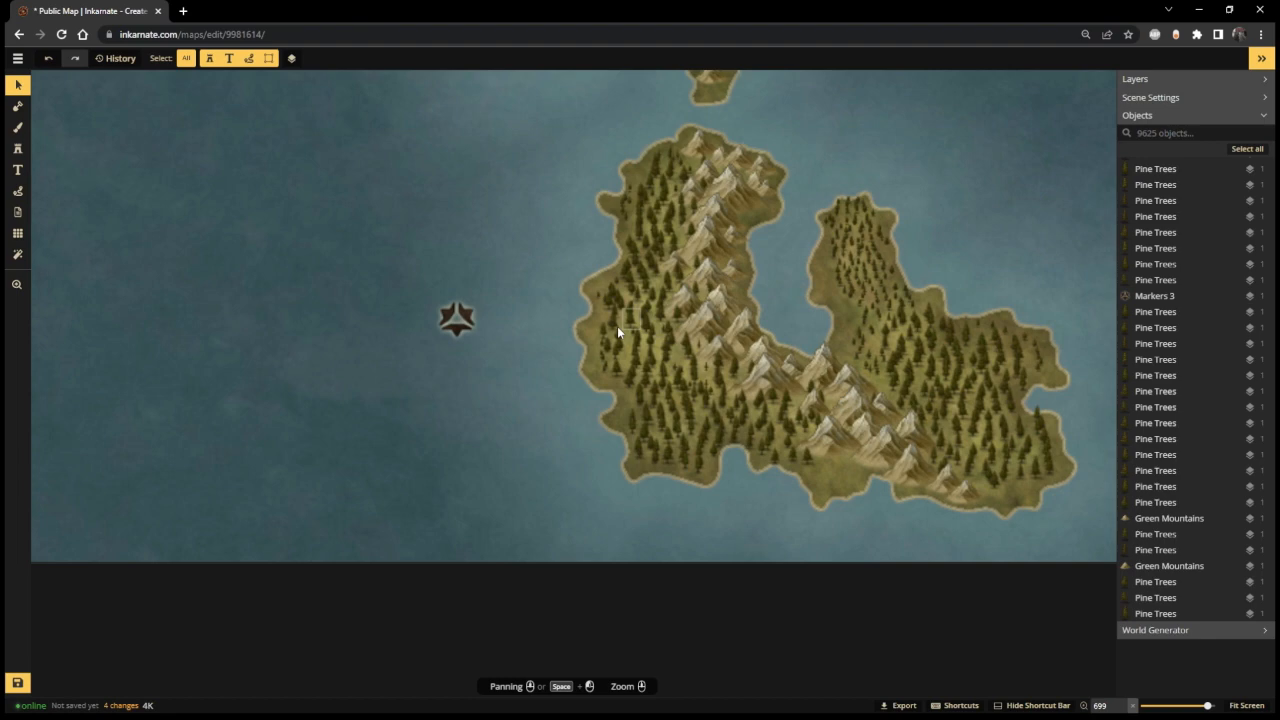
- Move the star marker from the sea to the bay's eastern shore, then clear the selection
{"action": "left_click", "coordinate": [456, 318]}
{"action": "mouse_move", "coordinate": [456, 318]}
{"action": "left_mouse_down"}
{"action": "mouse_move", "coordinate": [847, 327]}
{"action": "mouse_move", "coordinate": [826, 324]}
{"action": "left_mouse_up"}
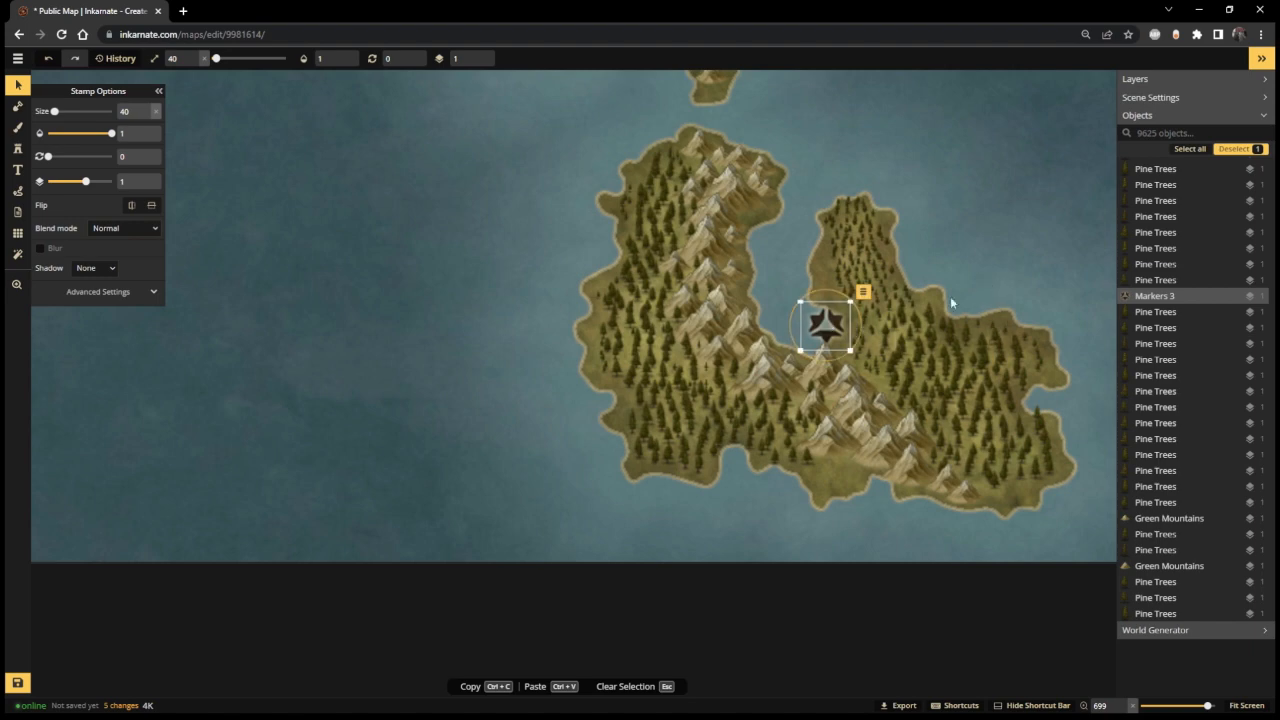
{"action": "key", "text": "Escape"}
- Delete three pine trees just east of the star marker and shift the marker inland onto the cleared ground
{"action": "left_click", "coordinate": [860, 328]}
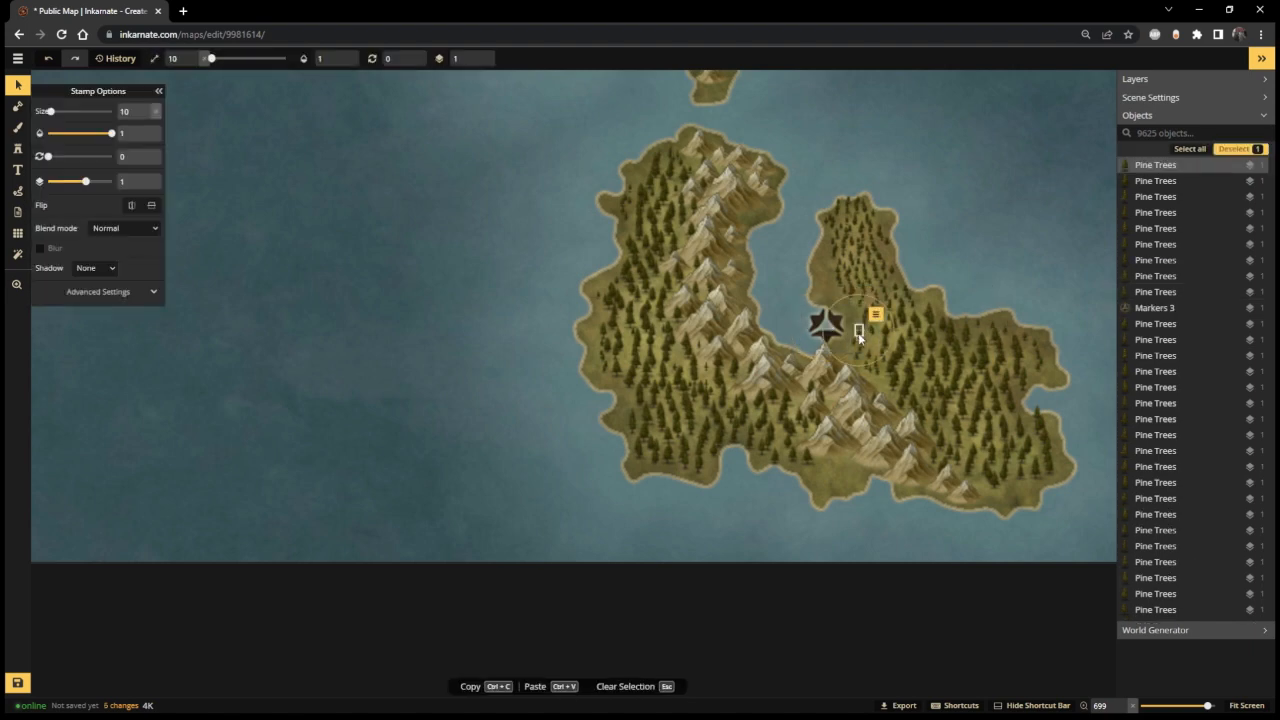
{"action": "key", "text": "Delete"}
{"action": "left_click", "coordinate": [853, 340]}
{"action": "key", "text": "Delete"}
{"action": "left_click", "coordinate": [862, 322]}
{"action": "key", "text": "Delete"}
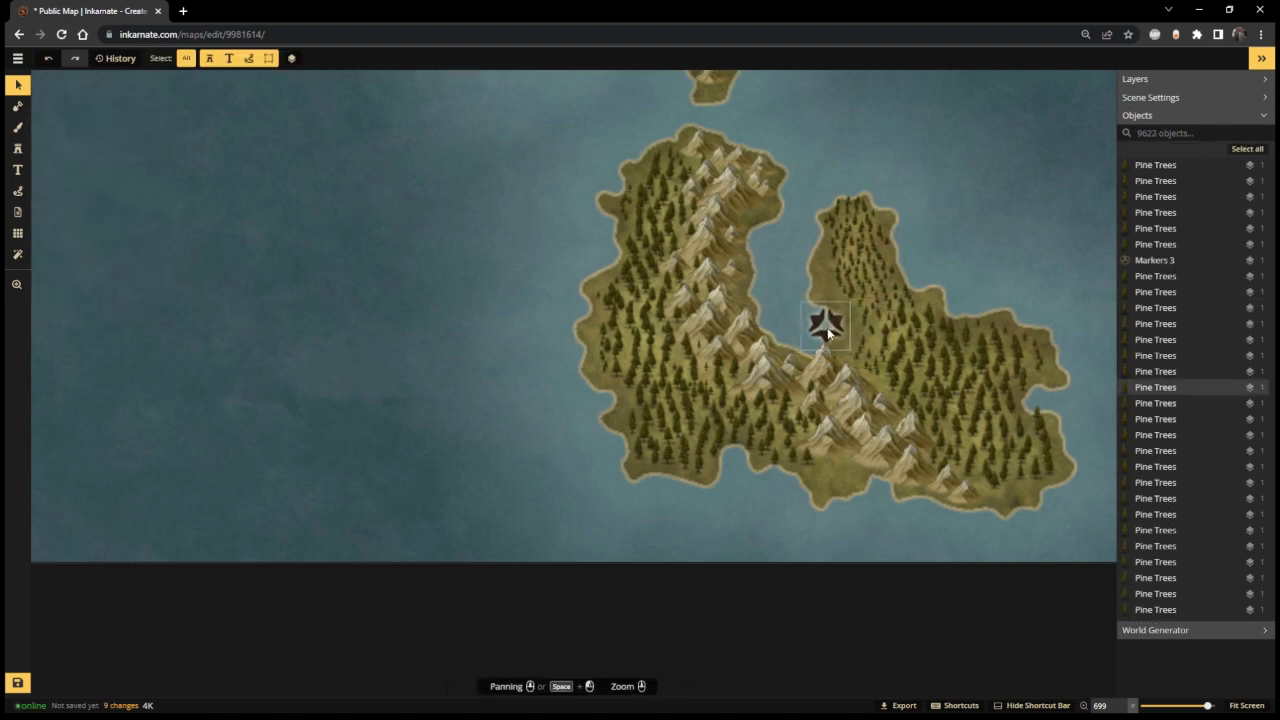
{"action": "left_click", "coordinate": [831, 327]}
{"action": "left_click_drag", "start_coordinate": [831, 327], "coordinate": [850, 326]}
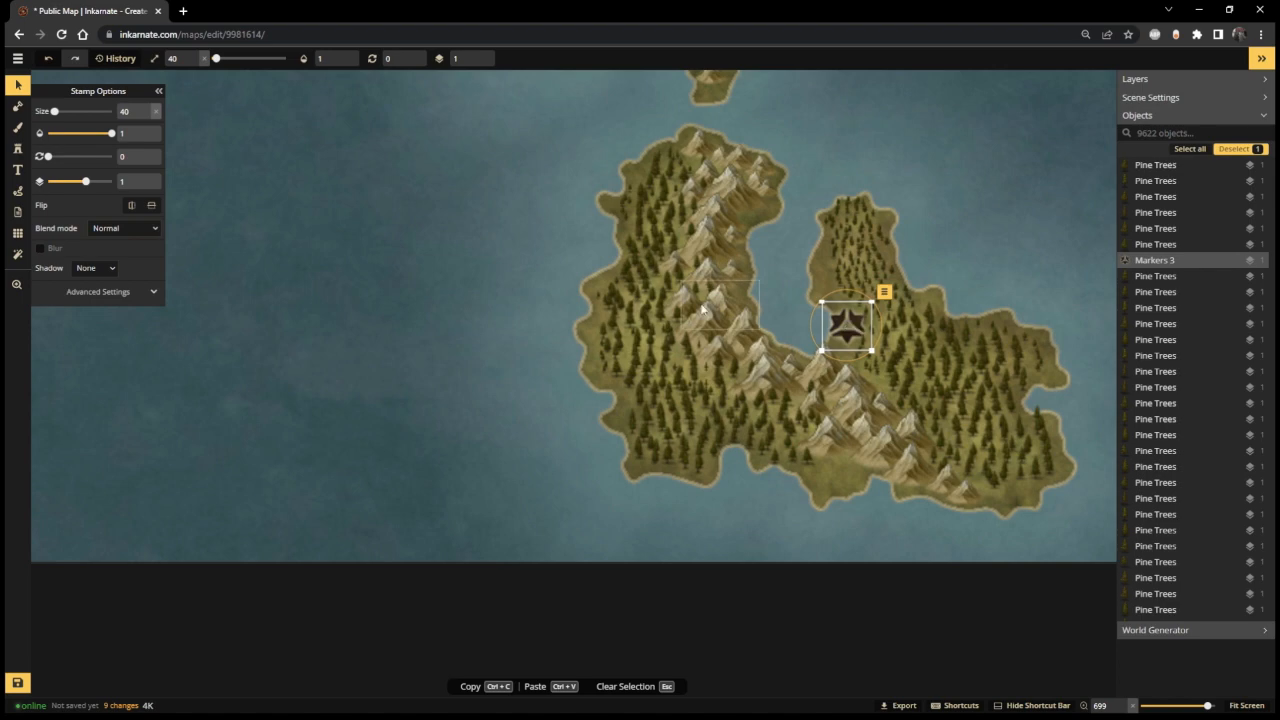
- Delete the ships around the southern port on the western desert continent's coast
{"action": "scroll", "coordinate": [640, 302], "scroll_direction": "down", "scroll_amount": 2}
{"action": "scroll", "coordinate": [640, 302], "scroll_direction": "down", "scroll_amount": 5}
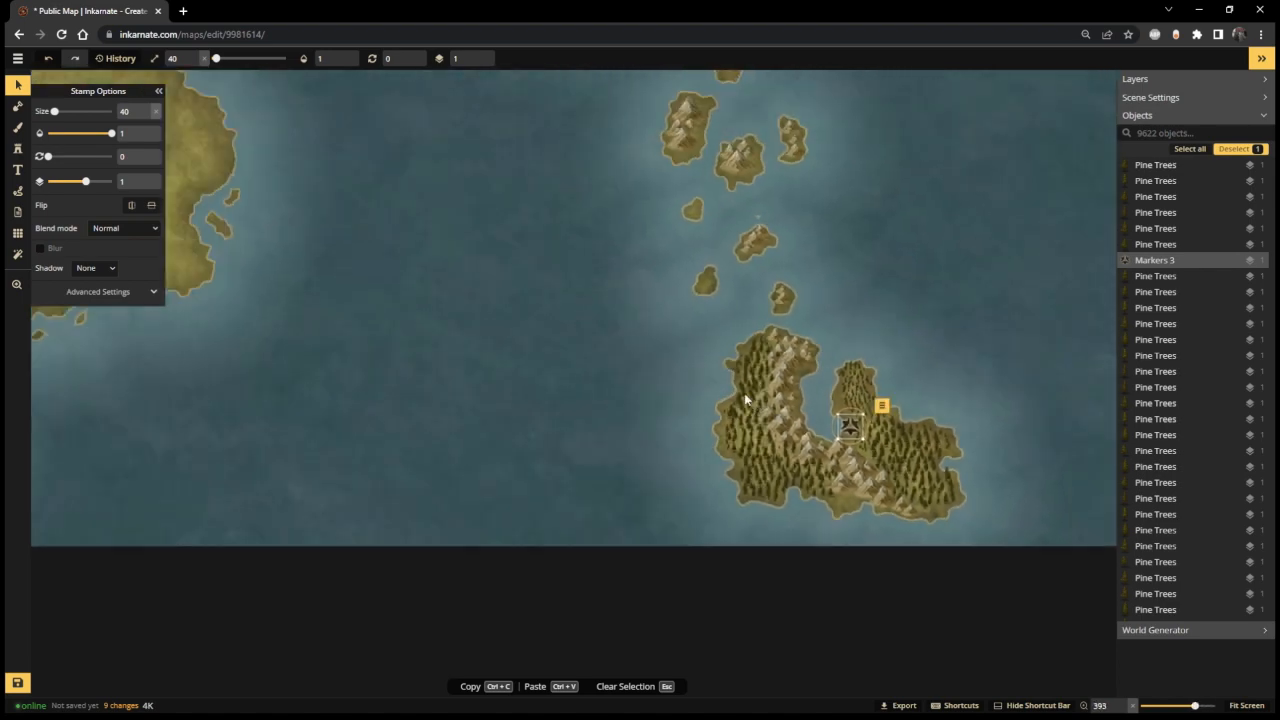
{"action": "left_click", "coordinate": [1240, 705]}
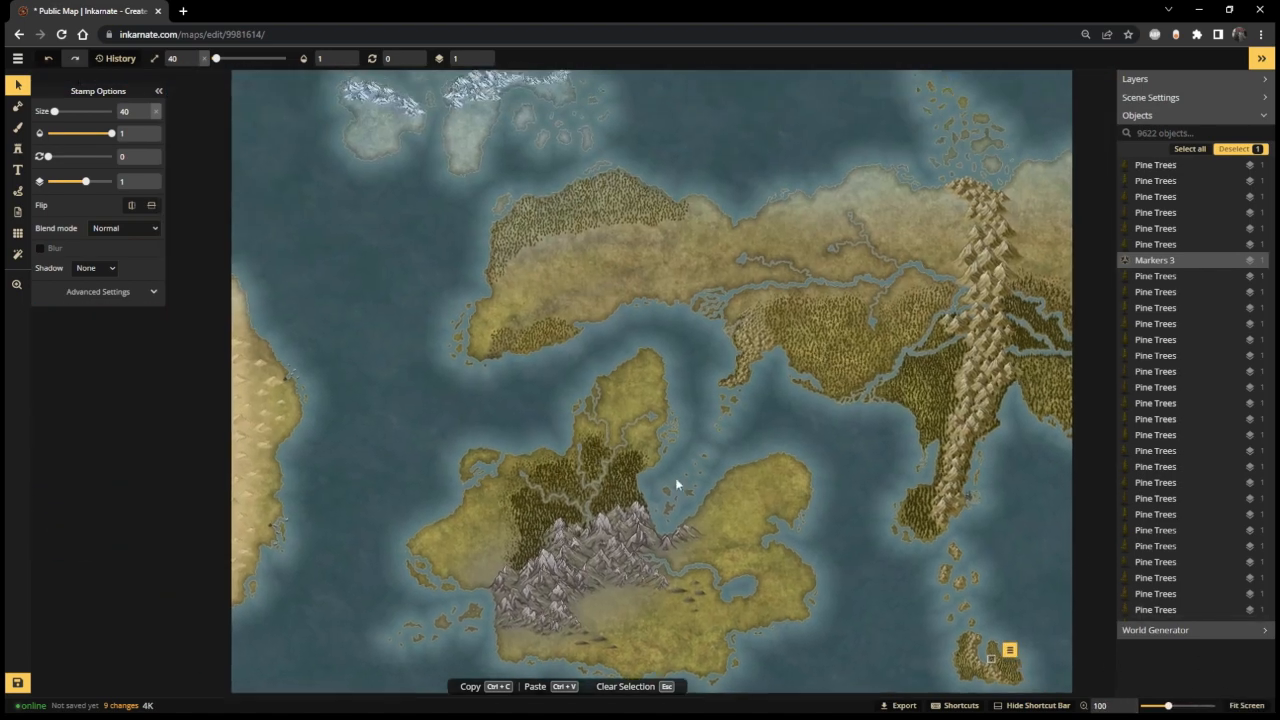
{"action": "scroll", "coordinate": [288, 538], "scroll_direction": "up", "scroll_amount": 4}
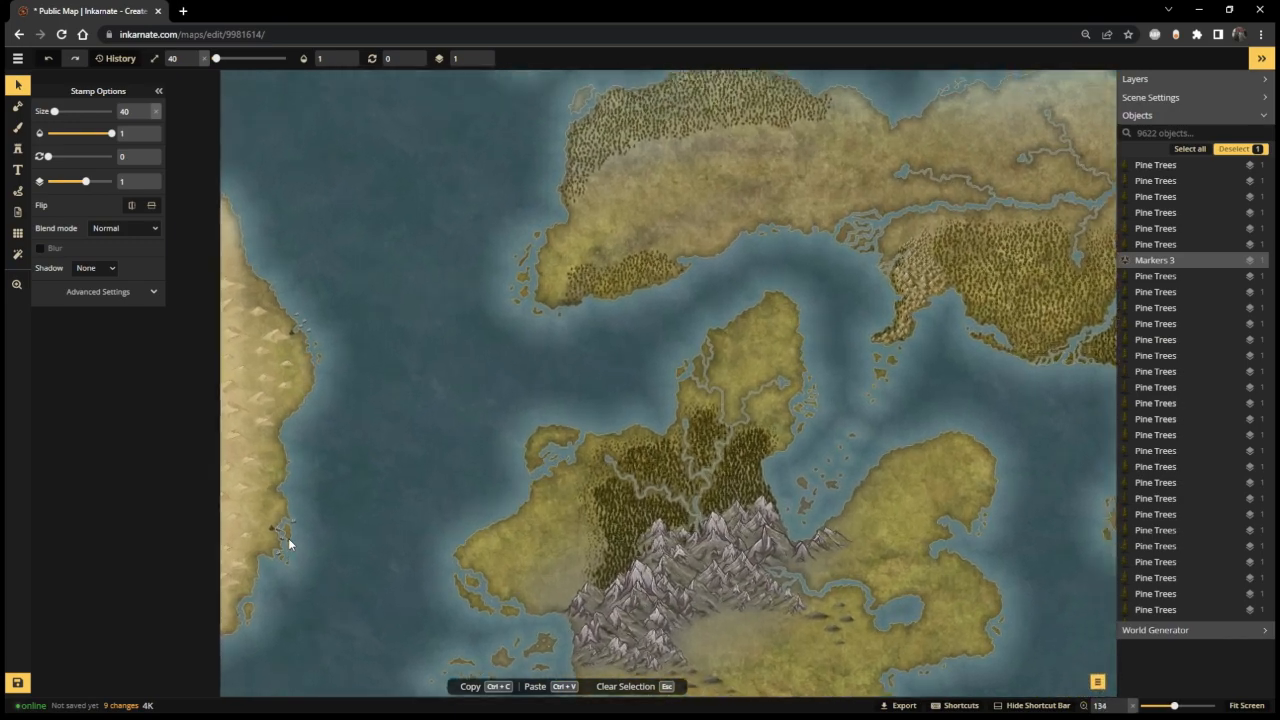
{"action": "scroll", "coordinate": [288, 537], "scroll_direction": "up", "scroll_amount": 4}
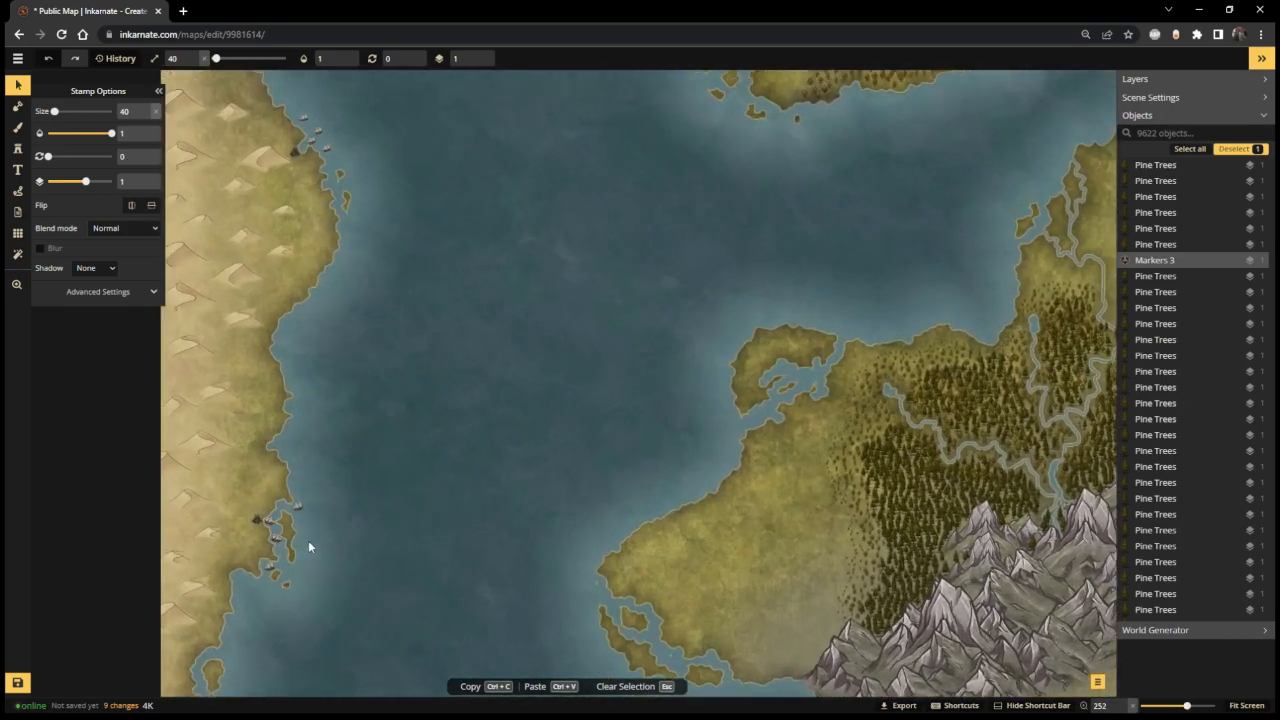
{"action": "scroll", "coordinate": [419, 464], "scroll_direction": "up", "scroll_amount": 3}
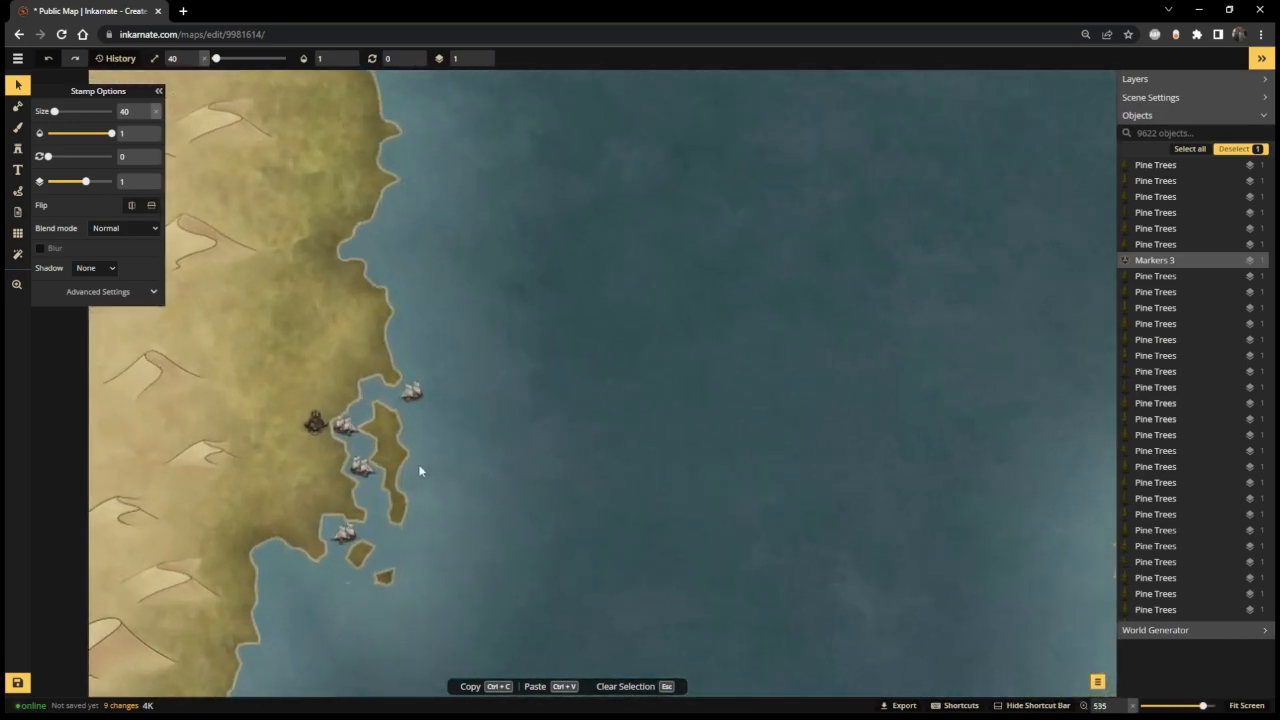
{"action": "left_click", "coordinate": [372, 508]}
{"action": "key", "text": "Delete"}
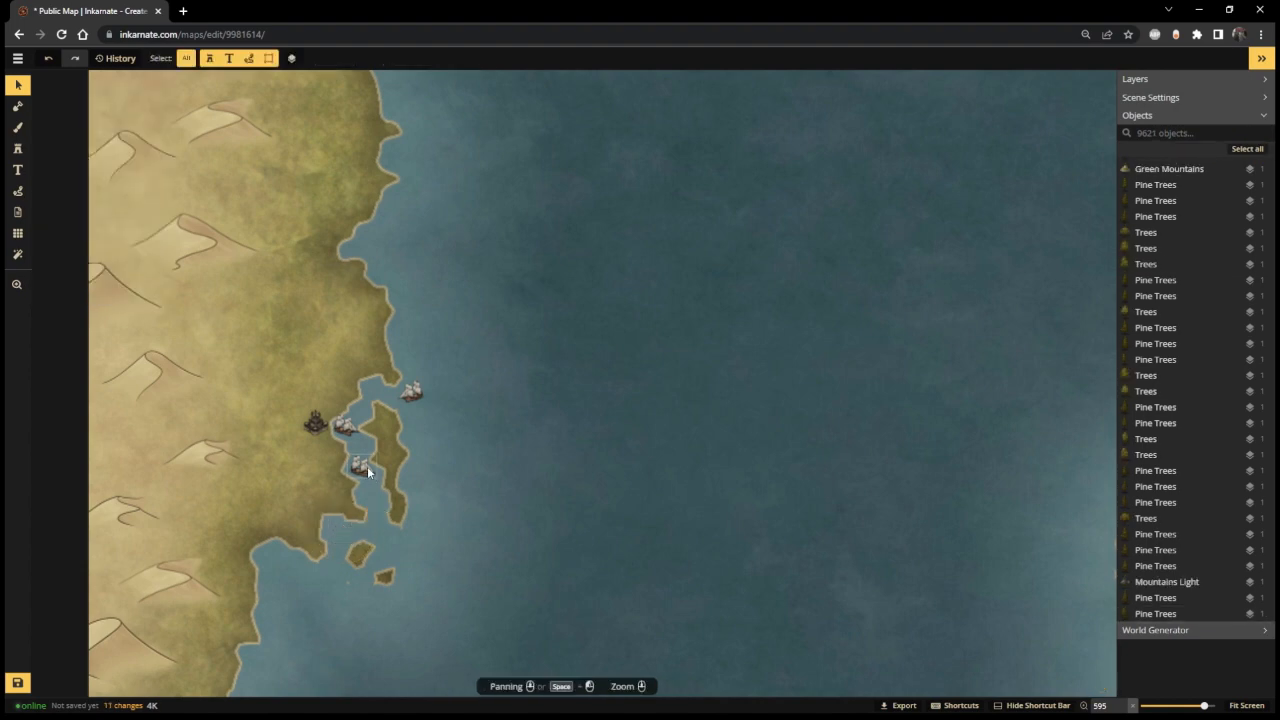
{"action": "left_click", "coordinate": [362, 467]}
{"action": "key", "text": "Delete"}
{"action": "left_click", "coordinate": [343, 426]}
{"action": "key", "text": "Delete"}
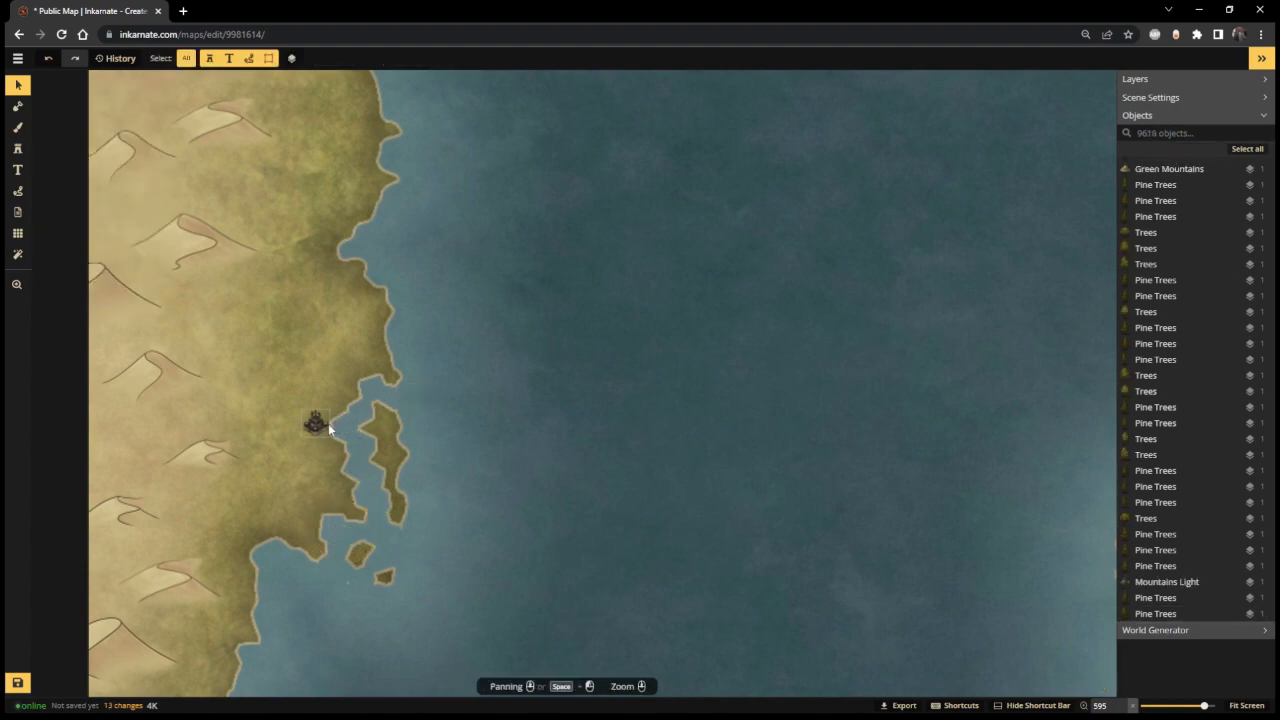
- Replace the city stamp at the desert coast's southern port with a pasted copy of the star marker
{"action": "left_click", "coordinate": [315, 426]}
{"action": "key", "text": "Delete"}
{"action": "key", "text": "ctrl+v"}
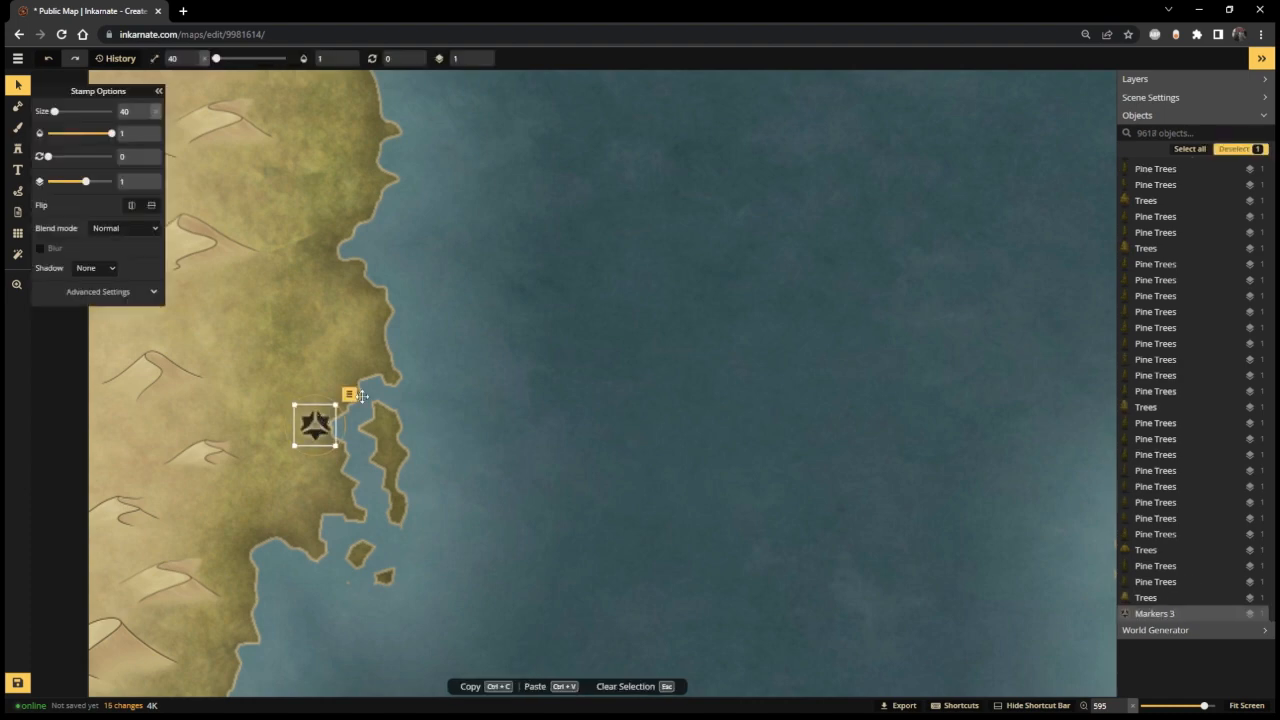
- Delete the Human Castle 1 stamp and the ships around the northern port on the western desert coast
{"action": "left_click_drag", "start_coordinate": [457, 217], "coordinate": [474, 630]}
{"action": "scroll", "coordinate": [478, 130], "scroll_direction": "down", "scroll_amount": 2}
{"action": "left_click_drag", "start_coordinate": [568, 180], "coordinate": [564, 510]}
{"action": "scroll", "coordinate": [443, 346], "scroll_direction": "down", "scroll_amount": 1}
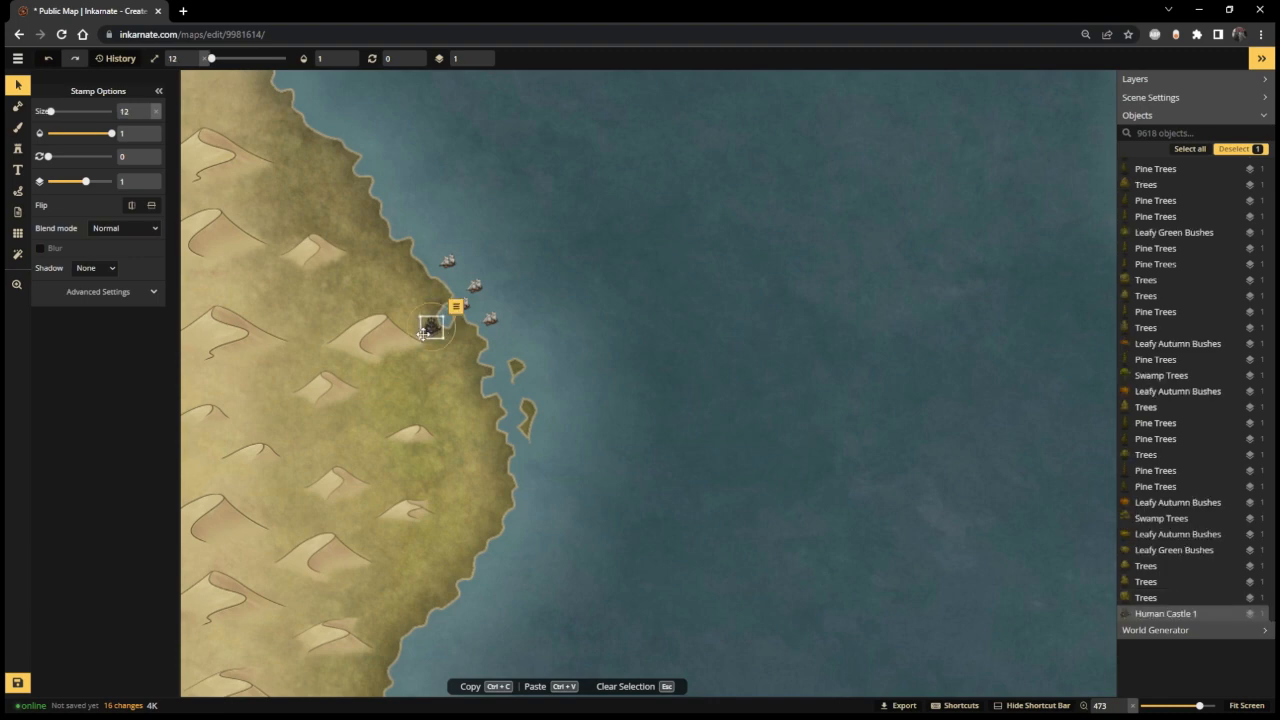
{"action": "key", "text": "Delete"}
{"action": "left_click", "coordinate": [489, 319]}
{"action": "key", "text": "Delete"}
{"action": "left_click", "coordinate": [465, 305]}
{"action": "key", "text": "Delete"}
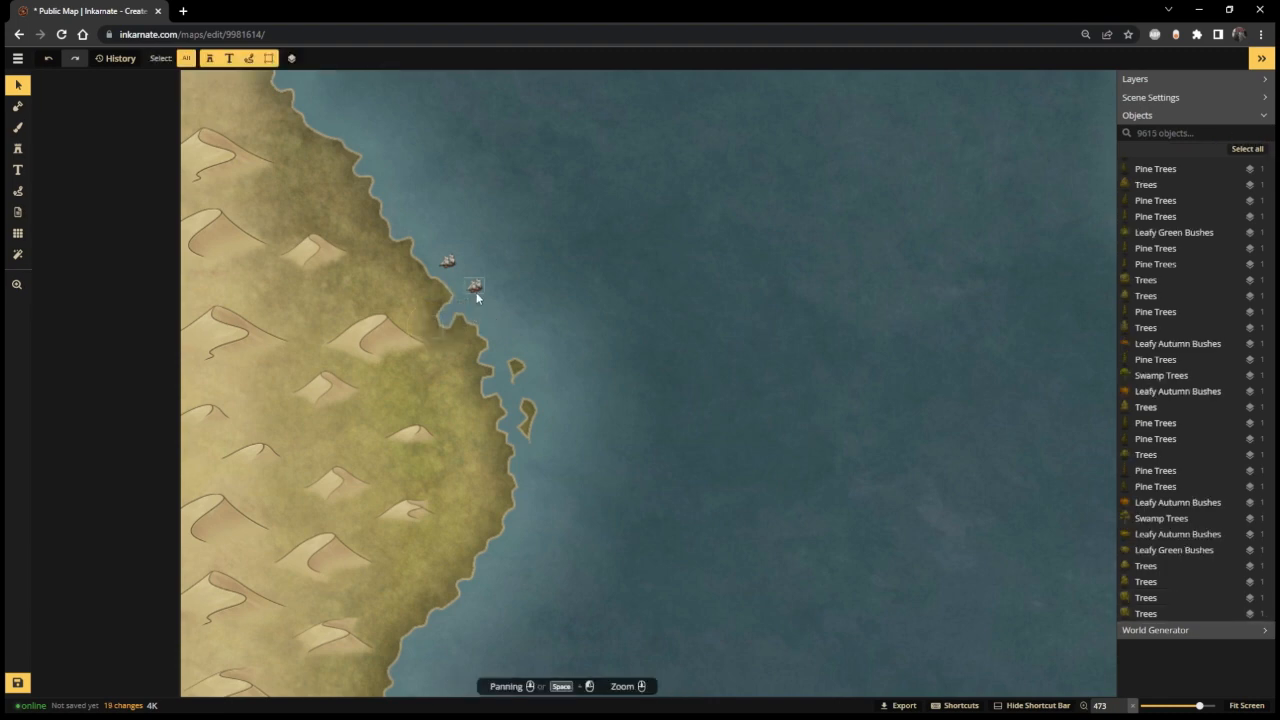
{"action": "left_click", "coordinate": [476, 289]}
{"action": "key", "text": "Delete"}
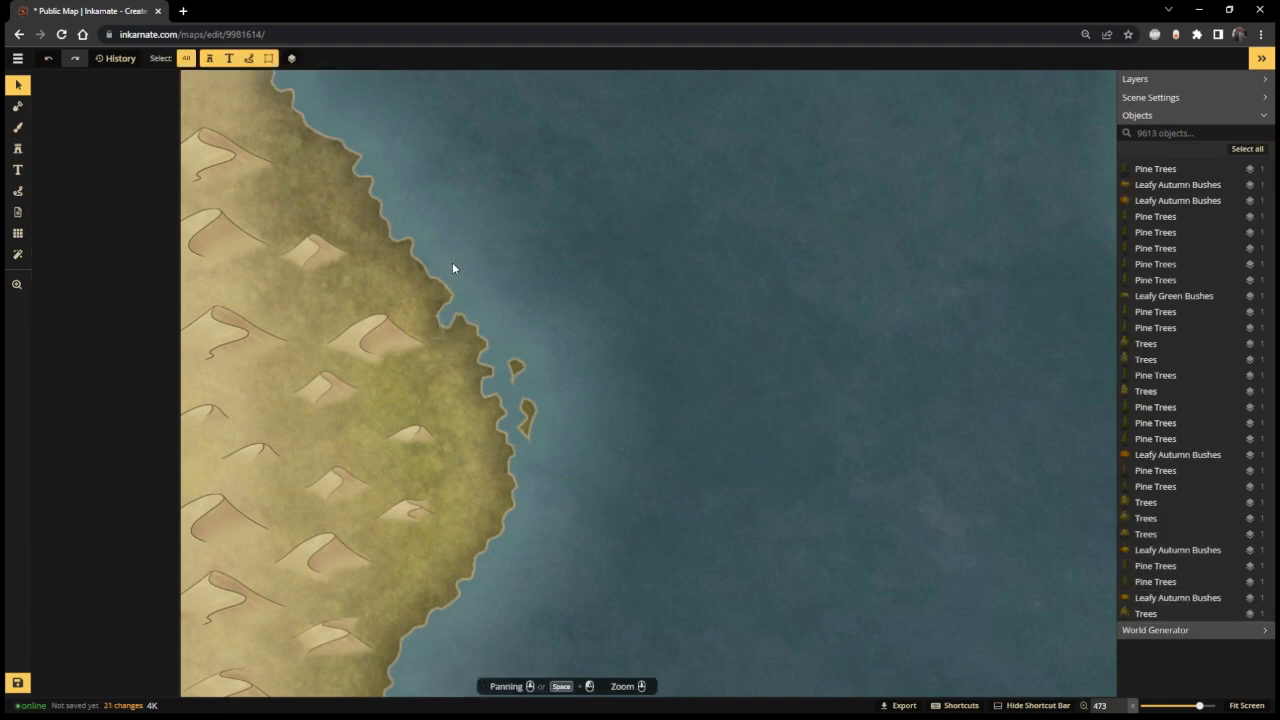
- Paste a copy of the star marker and position it at the site of the desert coast's northern port
{"action": "key", "text": "ctrl+v"}
{"action": "left_click_drag", "start_coordinate": [452, 262], "coordinate": [436, 337]}
{"action": "scroll", "coordinate": [751, 360], "scroll_direction": "down", "scroll_amount": 1}
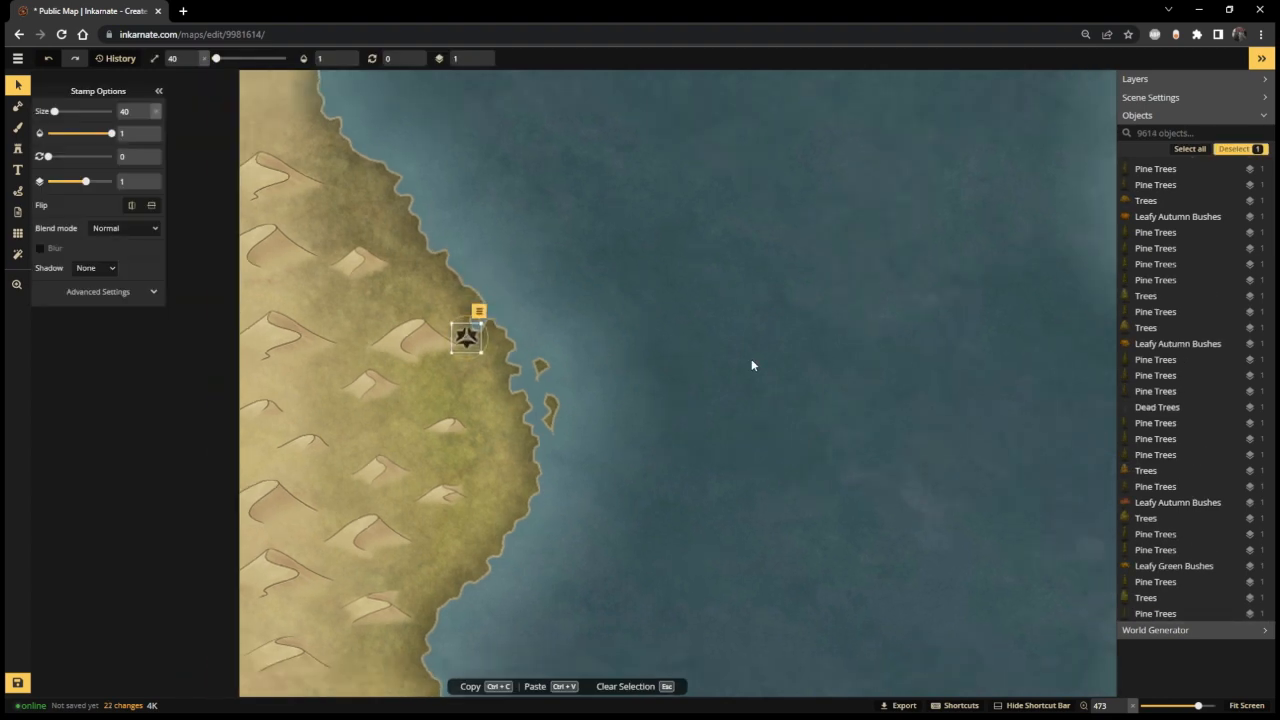
- Paste two star markers on the central continent's eastern coast, one beside the northern inlet and one just below the southern inlet
{"action": "left_click", "coordinate": [1247, 705]}
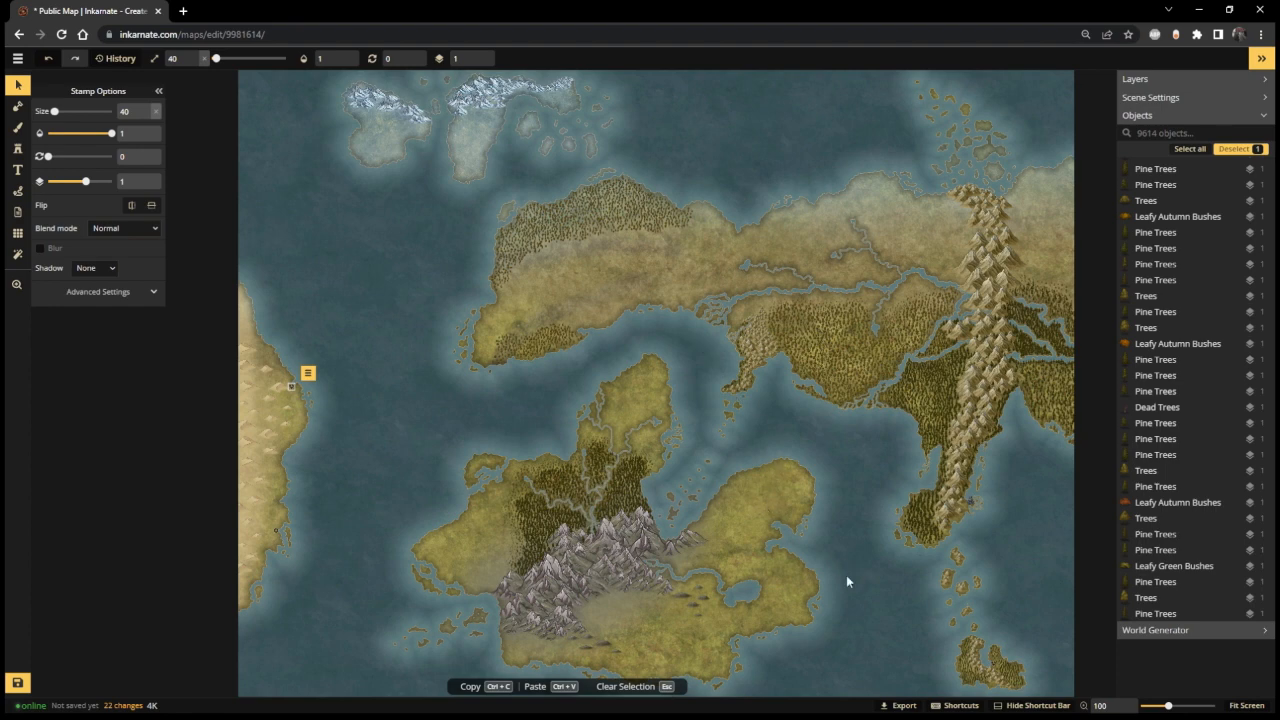
{"action": "scroll", "coordinate": [757, 569], "scroll_direction": "up", "scroll_amount": 5}
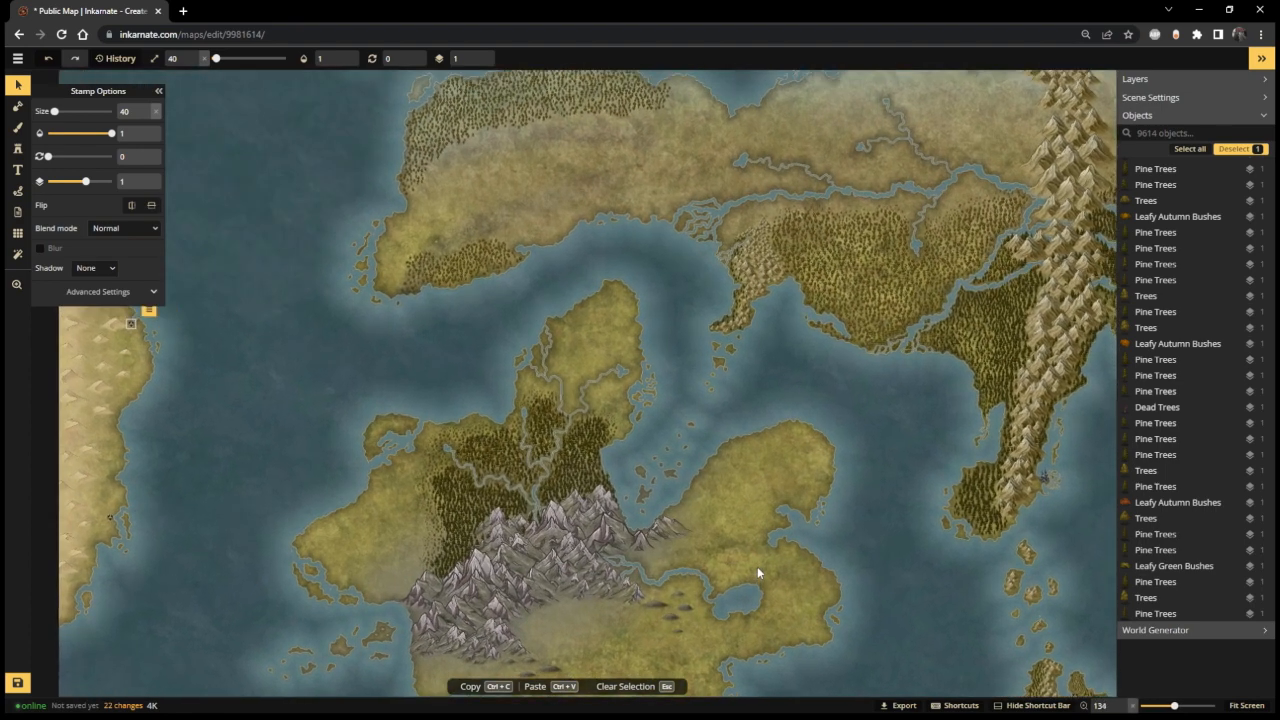
{"action": "scroll", "coordinate": [757, 570], "scroll_direction": "up", "scroll_amount": 4}
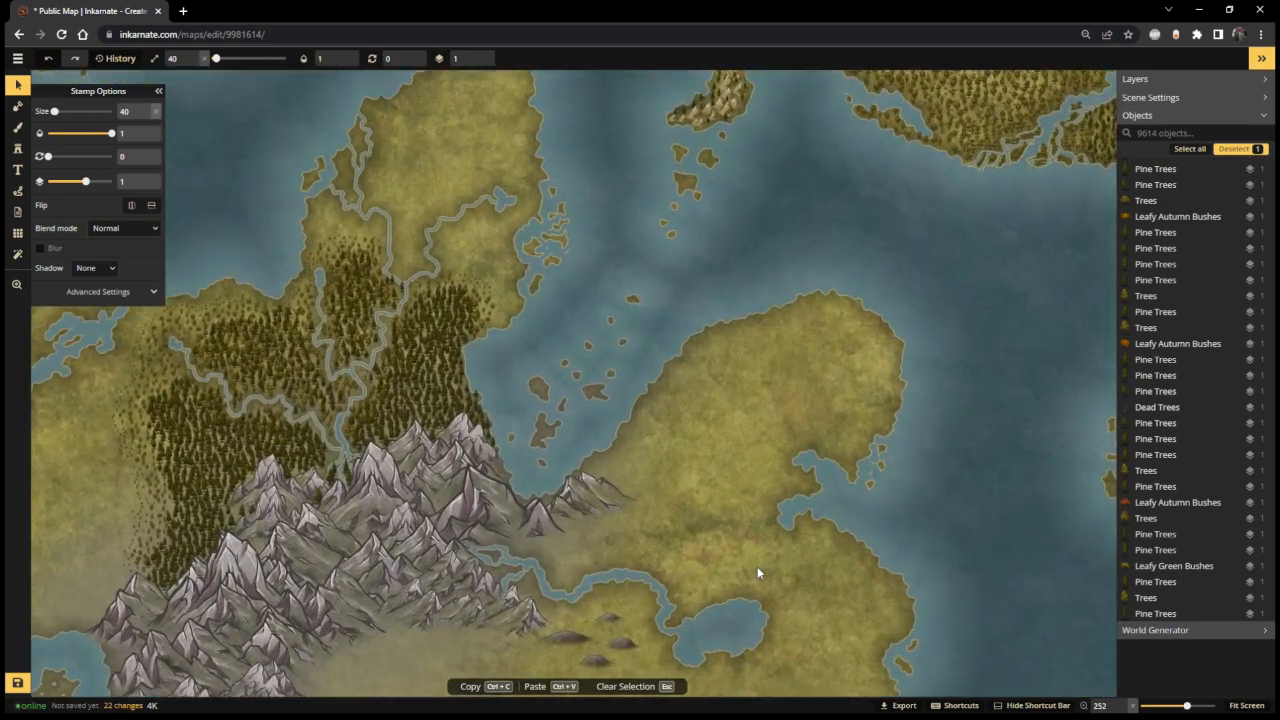
{"action": "scroll", "coordinate": [757, 566], "scroll_direction": "up", "scroll_amount": 2}
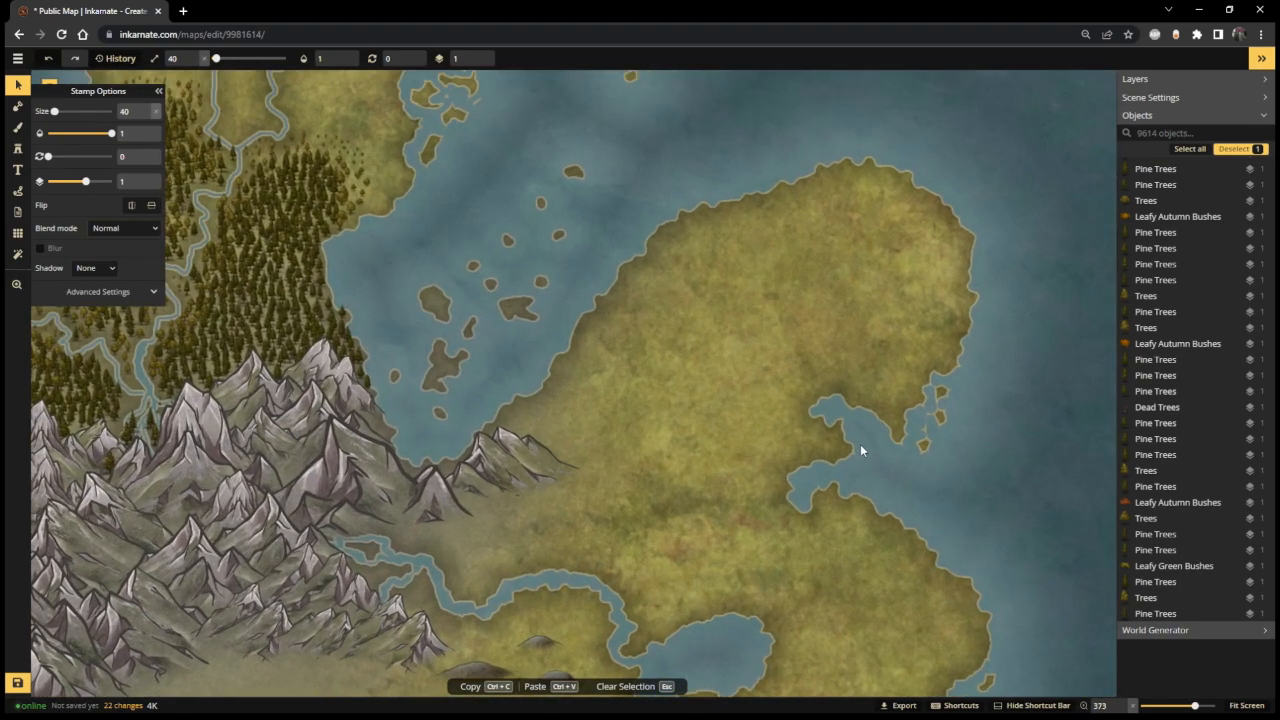
{"action": "left_click", "coordinate": [795, 402]}
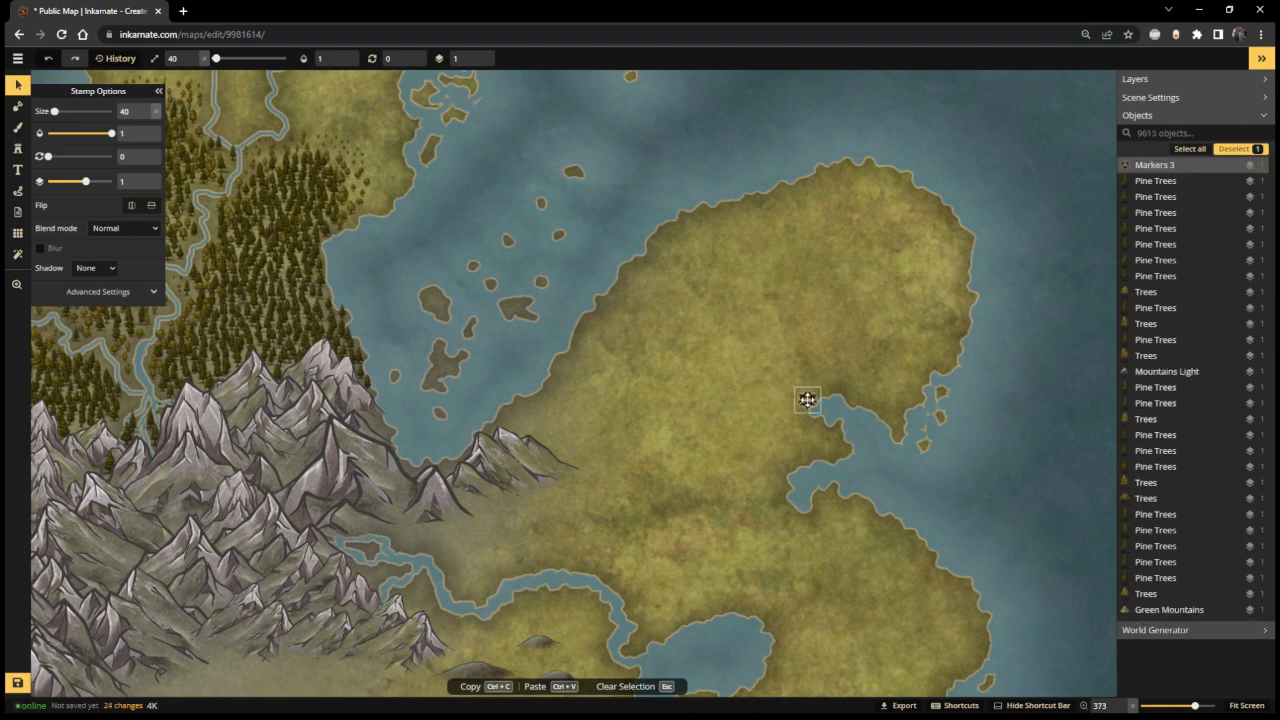
{"action": "left_click", "coordinate": [788, 532]}
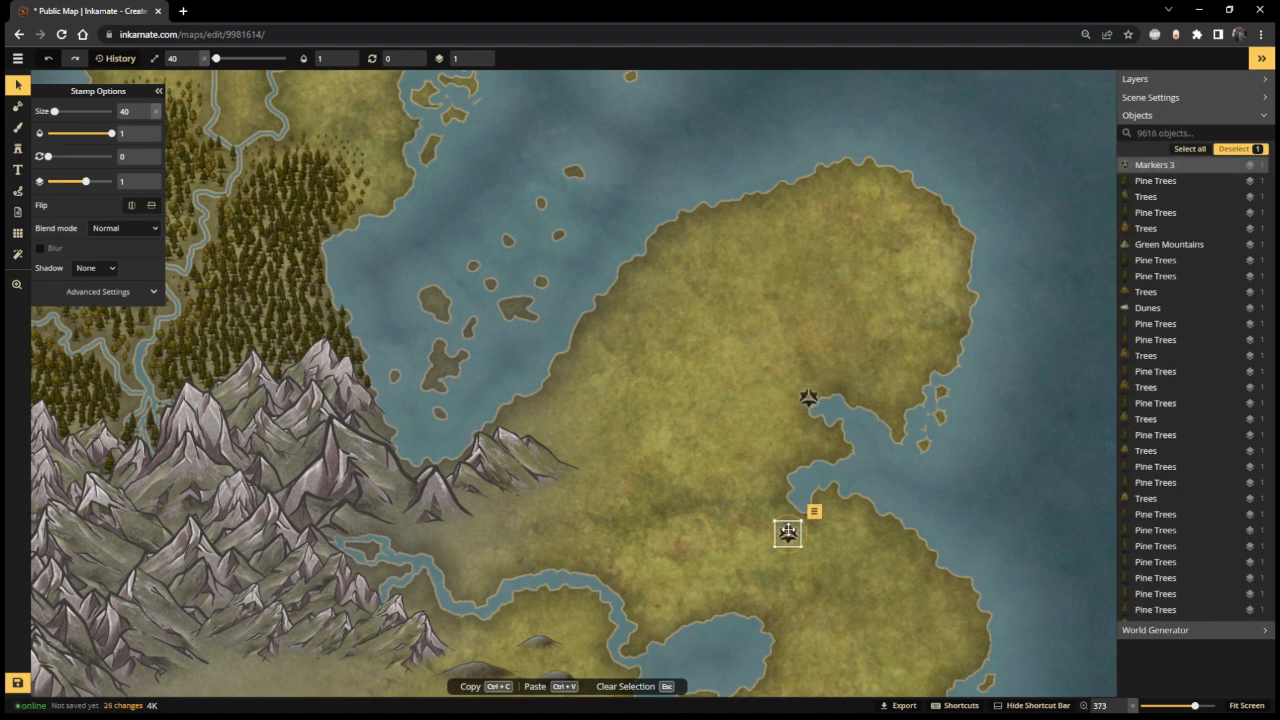
{"action": "mouse_move", "coordinate": [788, 532]}
{"action": "left_mouse_down"}
{"action": "mouse_move", "coordinate": [786, 516]}
{"action": "mouse_move", "coordinate": [805, 521]}
{"action": "left_mouse_up"}
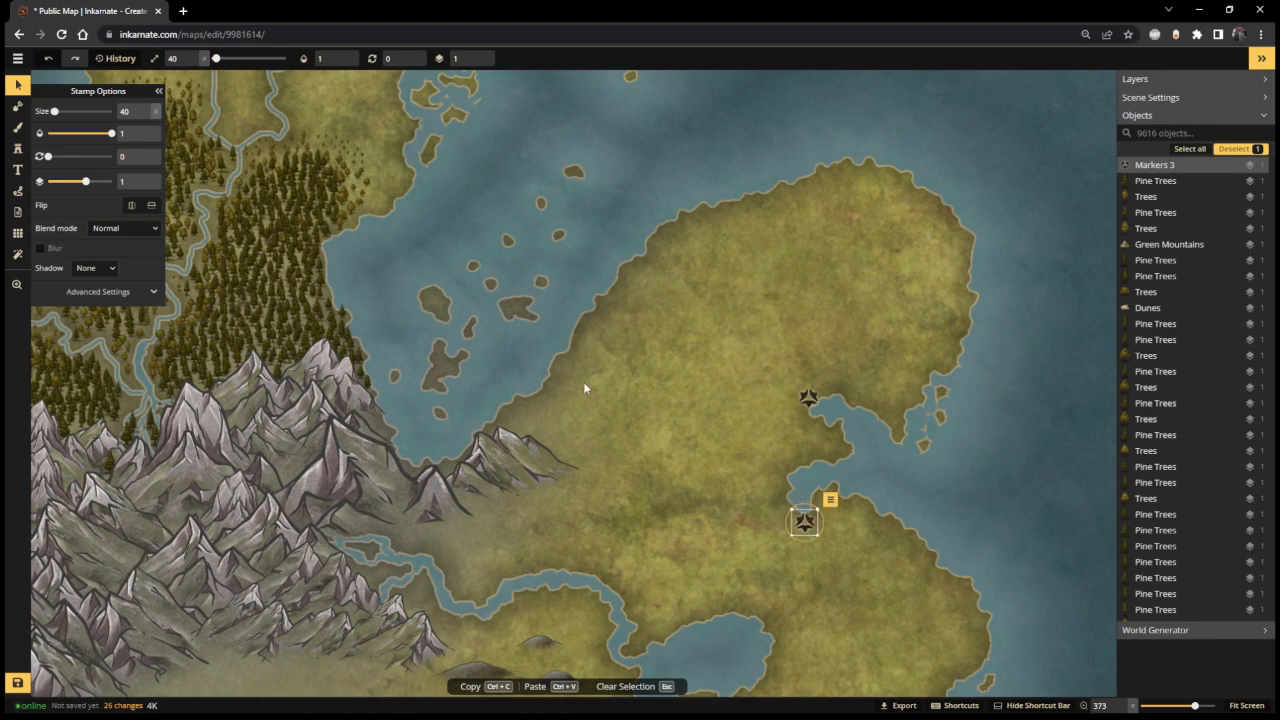
- Paste a star marker just south of the branching bay on the central continent's northwest coast
{"action": "scroll", "coordinate": [584, 388], "scroll_direction": "down", "scroll_amount": 3}
{"action": "scroll", "coordinate": [641, 300], "scroll_direction": "down", "scroll_amount": 1}
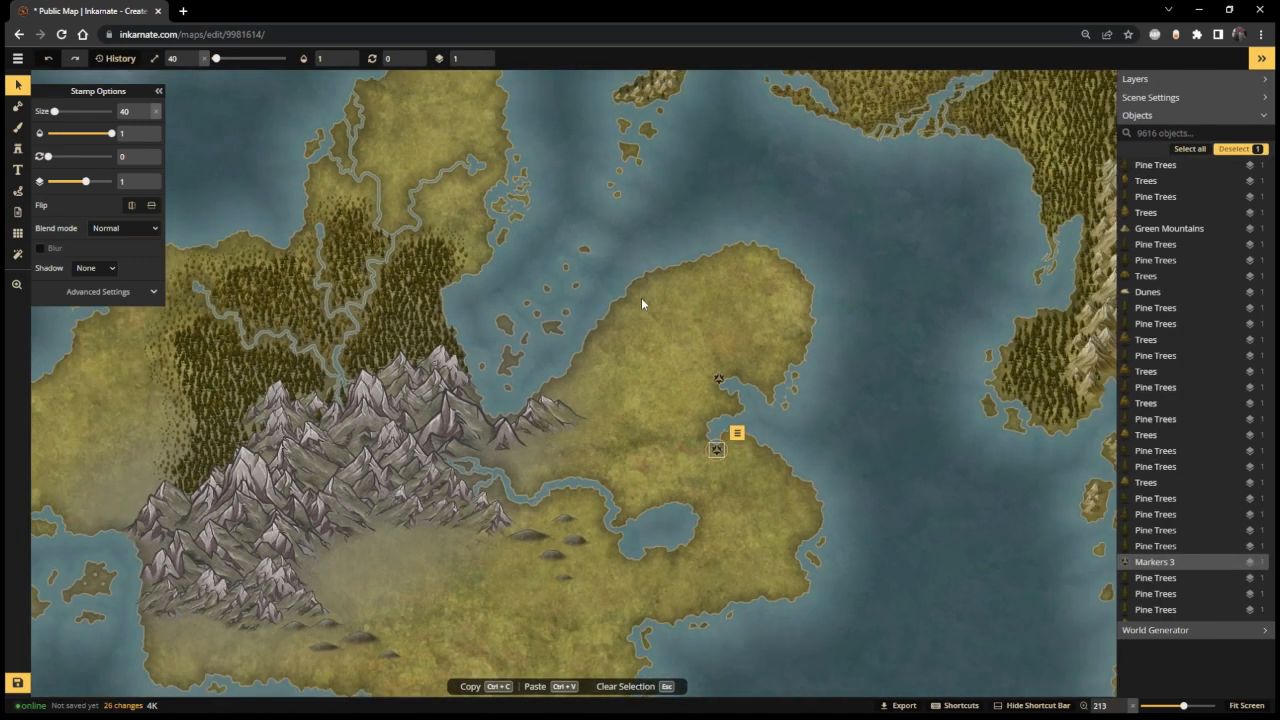
{"action": "scroll", "coordinate": [551, 210], "scroll_direction": "down", "scroll_amount": 1}
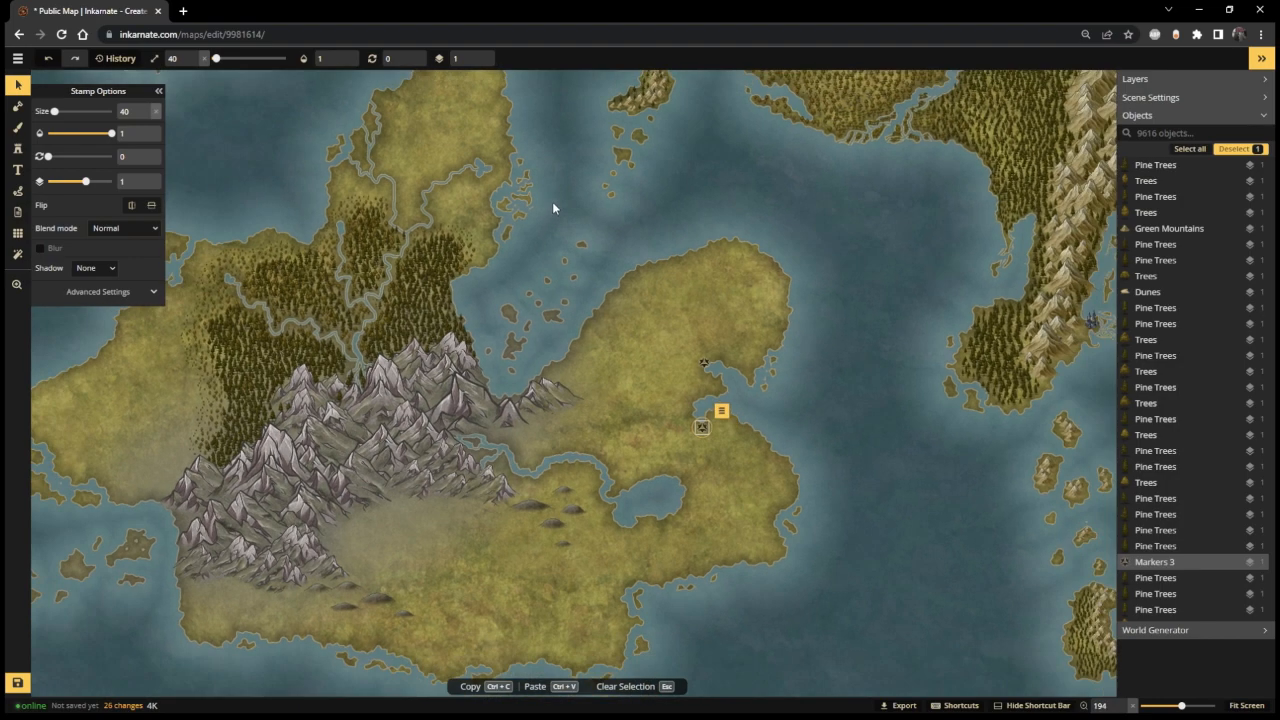
{"action": "scroll", "coordinate": [552, 202], "scroll_direction": "up", "scroll_amount": 2}
{"action": "left_click_drag", "start_coordinate": [562, 203], "coordinate": [817, 270]}
{"action": "scroll", "coordinate": [446, 280], "scroll_direction": "up", "scroll_amount": 1}
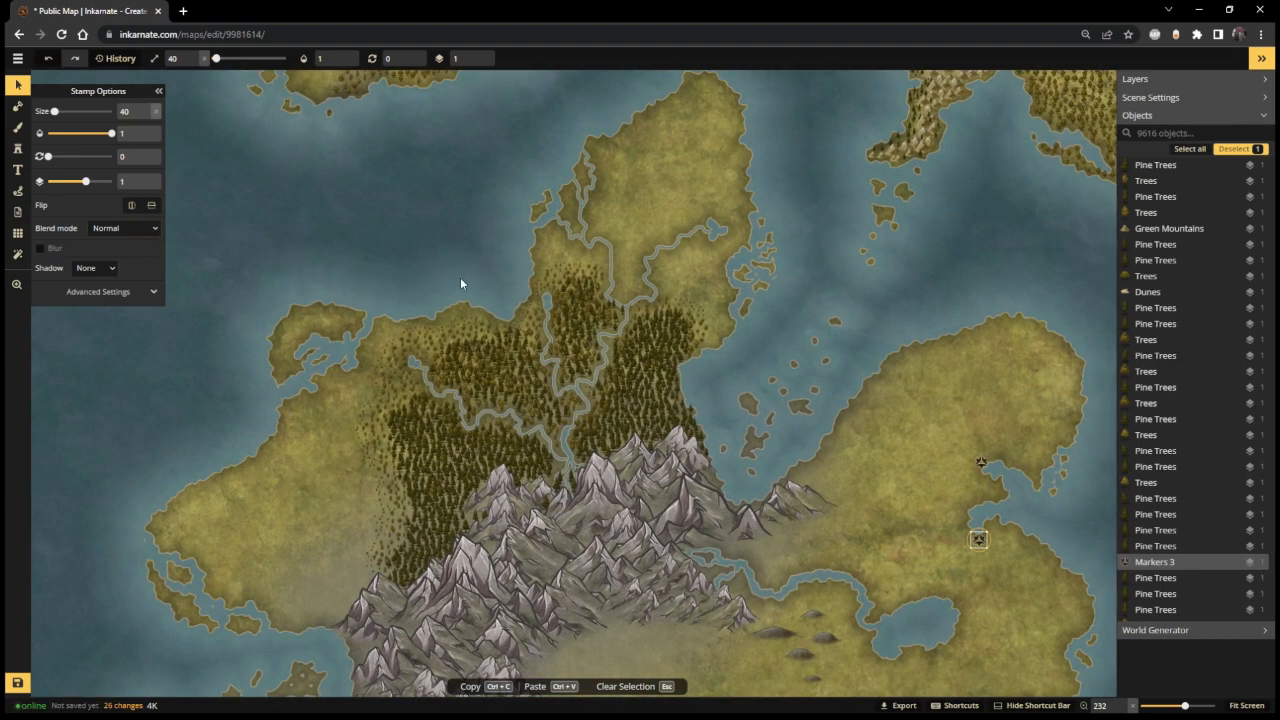
{"action": "scroll", "coordinate": [350, 392], "scroll_direction": "up", "scroll_amount": 6}
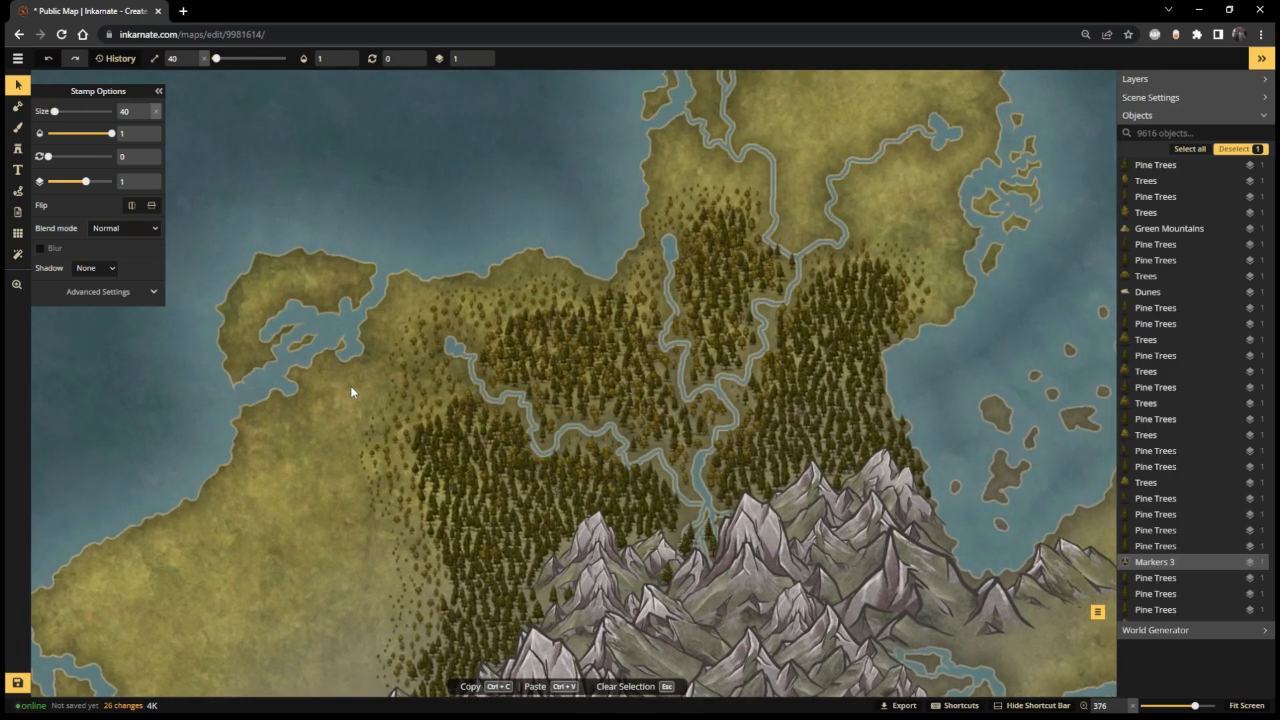
{"action": "scroll", "coordinate": [352, 392], "scroll_direction": "up", "scroll_amount": 3}
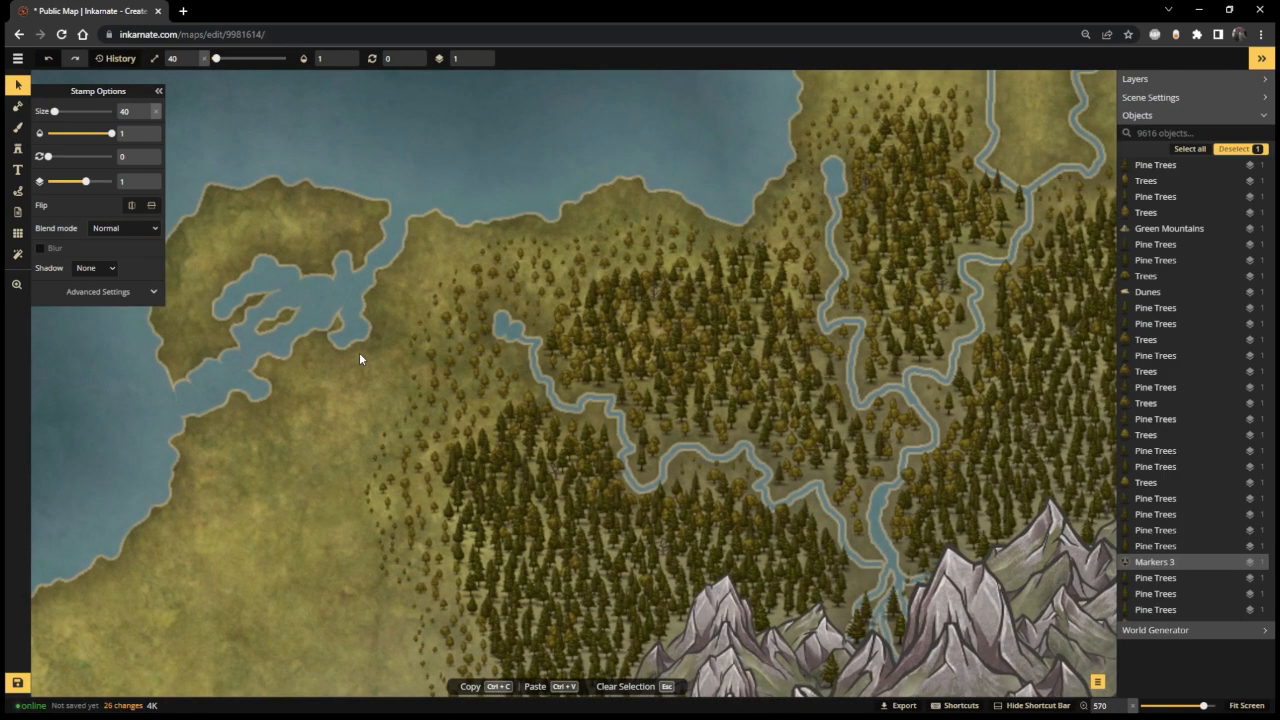
{"action": "left_click", "coordinate": [359, 346]}
{"action": "mouse_move", "coordinate": [359, 346]}
{"action": "left_mouse_down"}
{"action": "mouse_move", "coordinate": [343, 363]}
{"action": "mouse_move", "coordinate": [358, 362]}
{"action": "left_mouse_up"}
- Paste a star marker on the east coast of the central continent's northern peninsula, between the lake and the small islands
{"action": "scroll", "coordinate": [563, 356], "scroll_direction": "down", "scroll_amount": 5}
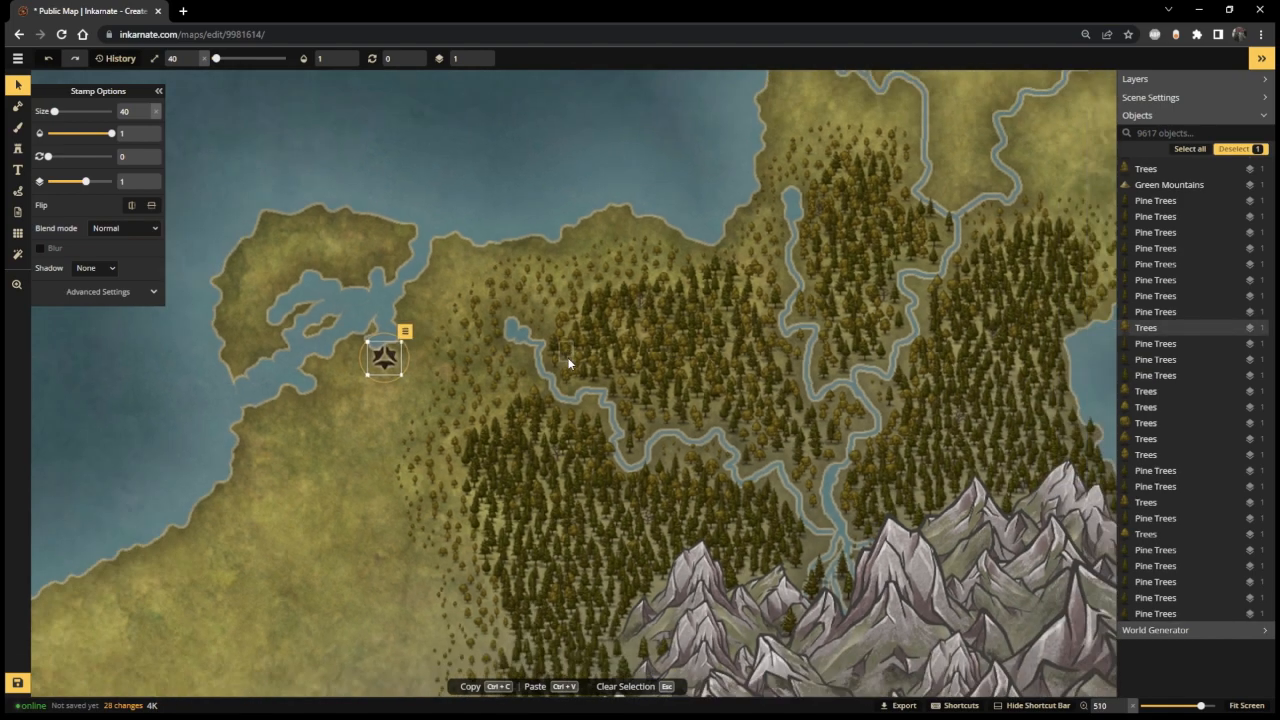
{"action": "scroll", "coordinate": [568, 369], "scroll_direction": "down", "scroll_amount": 3}
{"action": "scroll", "coordinate": [790, 170], "scroll_direction": "up", "scroll_amount": 1}
{"action": "left_click_drag", "start_coordinate": [790, 170], "coordinate": [630, 415]}
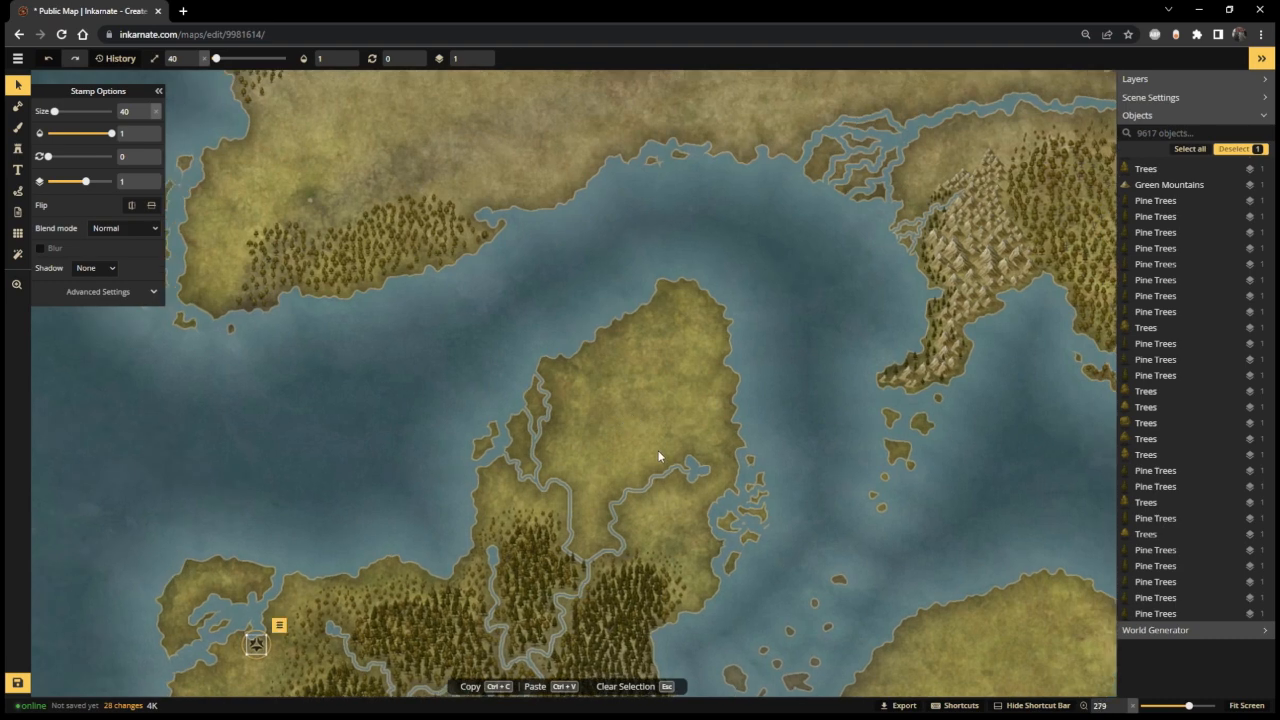
{"action": "scroll", "coordinate": [660, 454], "scroll_direction": "up", "scroll_amount": 1}
{"action": "left_click_drag", "start_coordinate": [660, 454], "coordinate": [652, 241]}
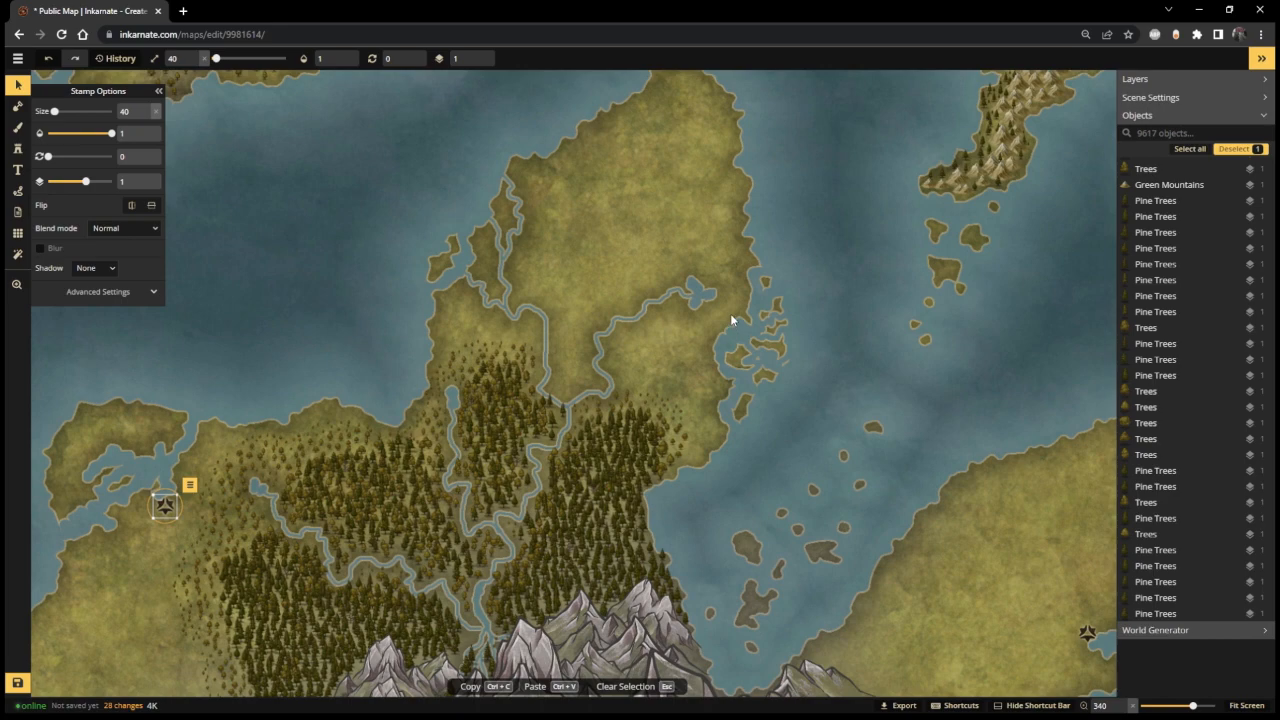
{"action": "key", "text": "Escape"}
{"action": "scroll", "coordinate": [722, 355], "scroll_direction": "up", "scroll_amount": 1}
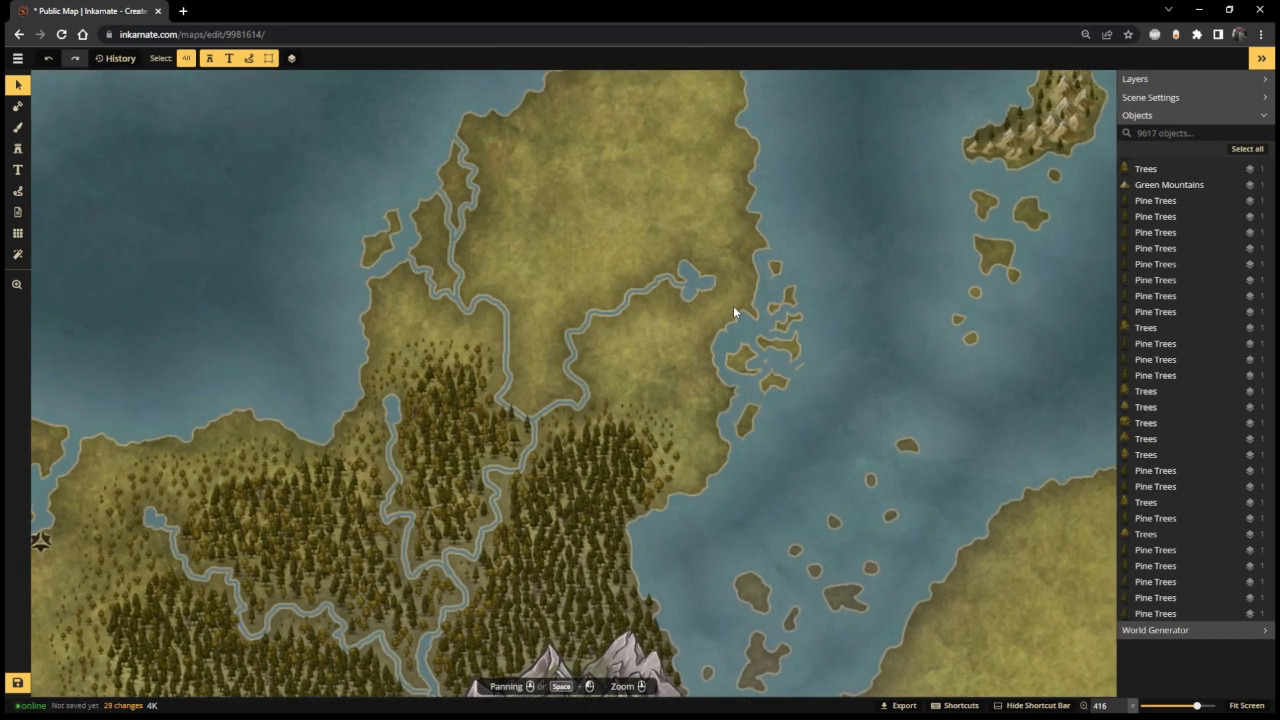
{"action": "left_click", "coordinate": [733, 313]}
- Paste a star marker at the head of the narrow inlet on the northern continent's forested south coast, west of the river delta
{"action": "scroll", "coordinate": [863, 240], "scroll_direction": "down", "scroll_amount": 1}
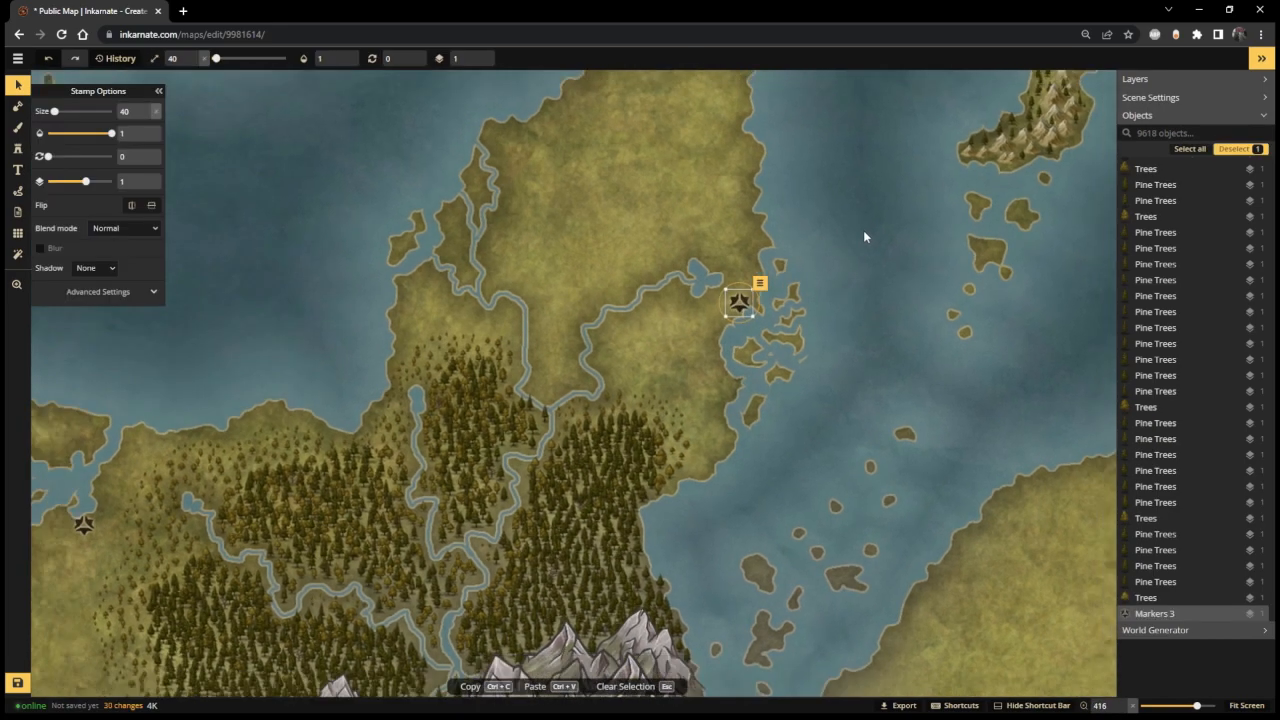
{"action": "left_click_drag", "start_coordinate": [935, 88], "coordinate": [800, 337]}
{"action": "scroll", "coordinate": [860, 365], "scroll_direction": "down", "scroll_amount": 3}
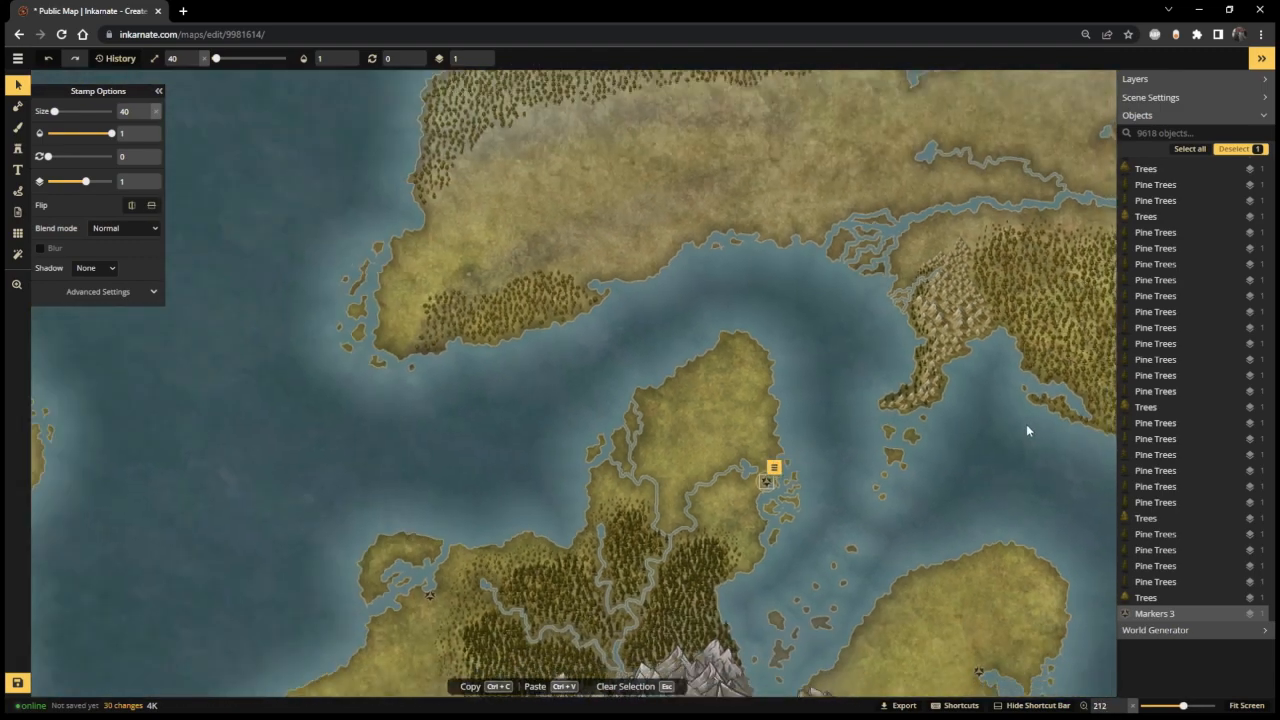
{"action": "left_click_drag", "start_coordinate": [818, 386], "coordinate": [345, 354]}
{"action": "scroll", "coordinate": [948, 412], "scroll_direction": "down", "scroll_amount": 1}
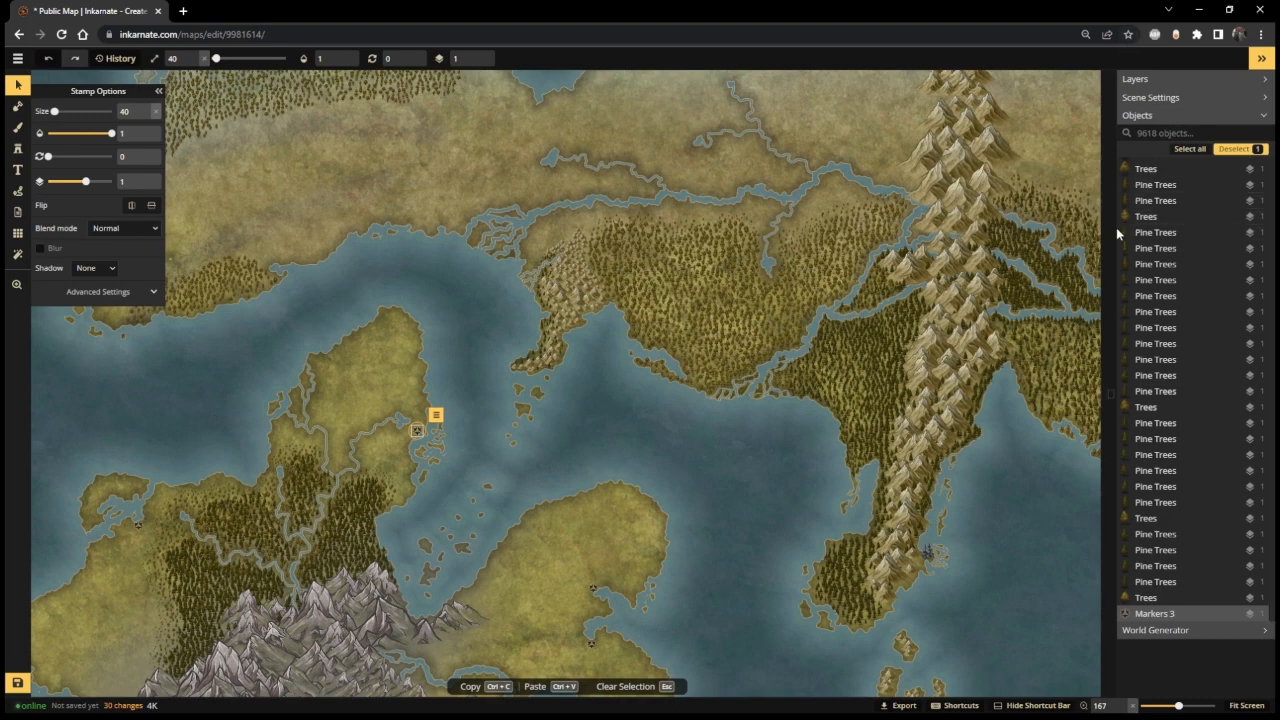
{"action": "scroll", "coordinate": [550, 438], "scroll_direction": "up", "scroll_amount": 3}
{"action": "scroll", "coordinate": [550, 444], "scroll_direction": "up", "scroll_amount": 2}
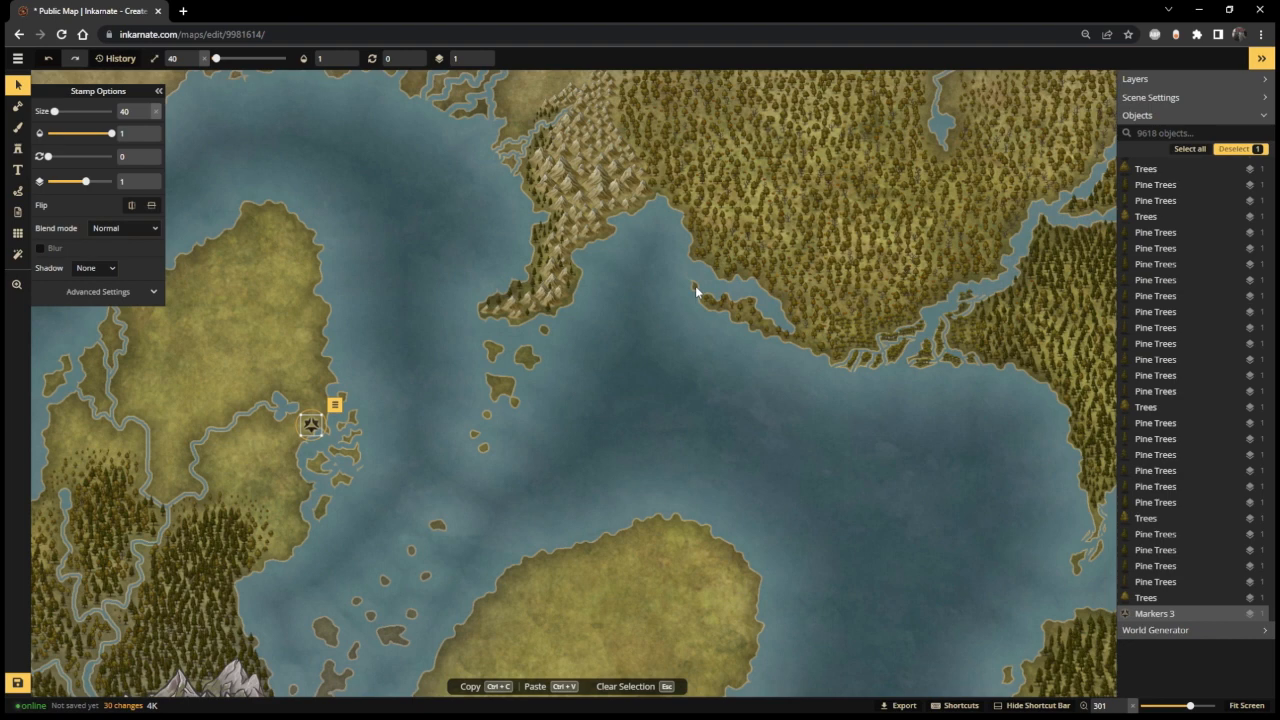
{"action": "scroll", "coordinate": [800, 330], "scroll_direction": "up", "scroll_amount": 5}
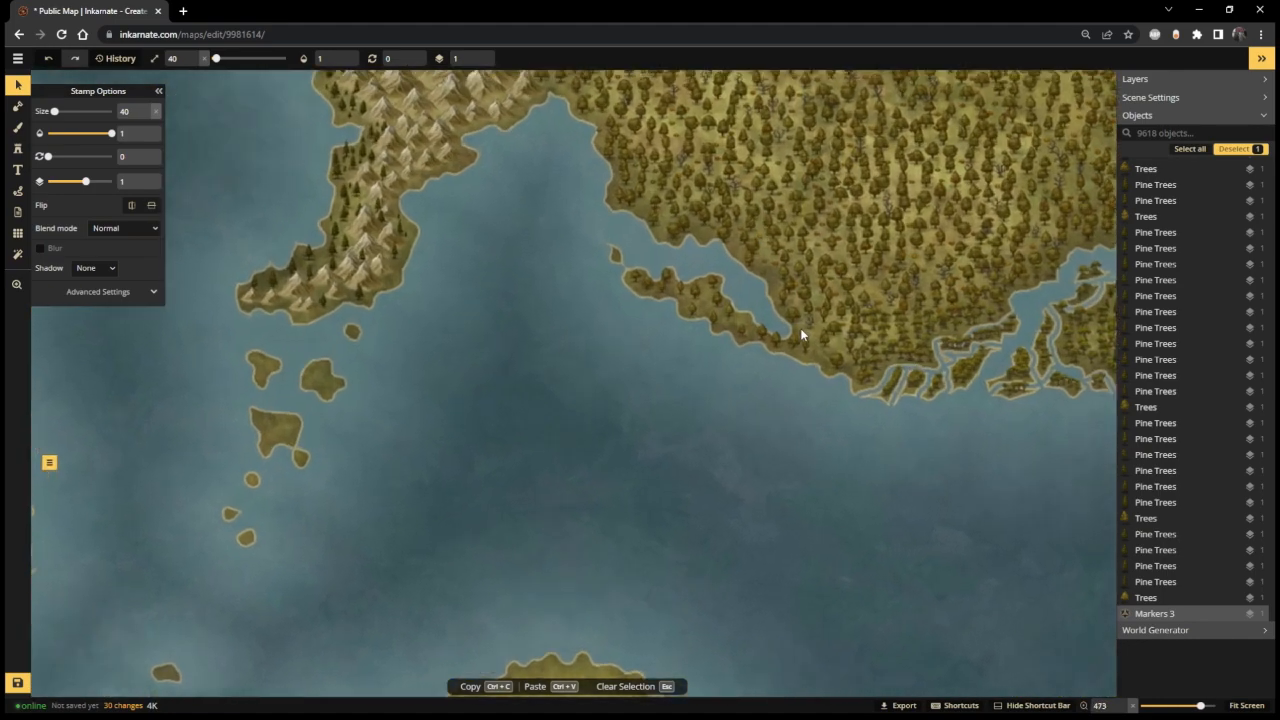
{"action": "scroll", "coordinate": [800, 335], "scroll_direction": "up", "scroll_amount": 2}
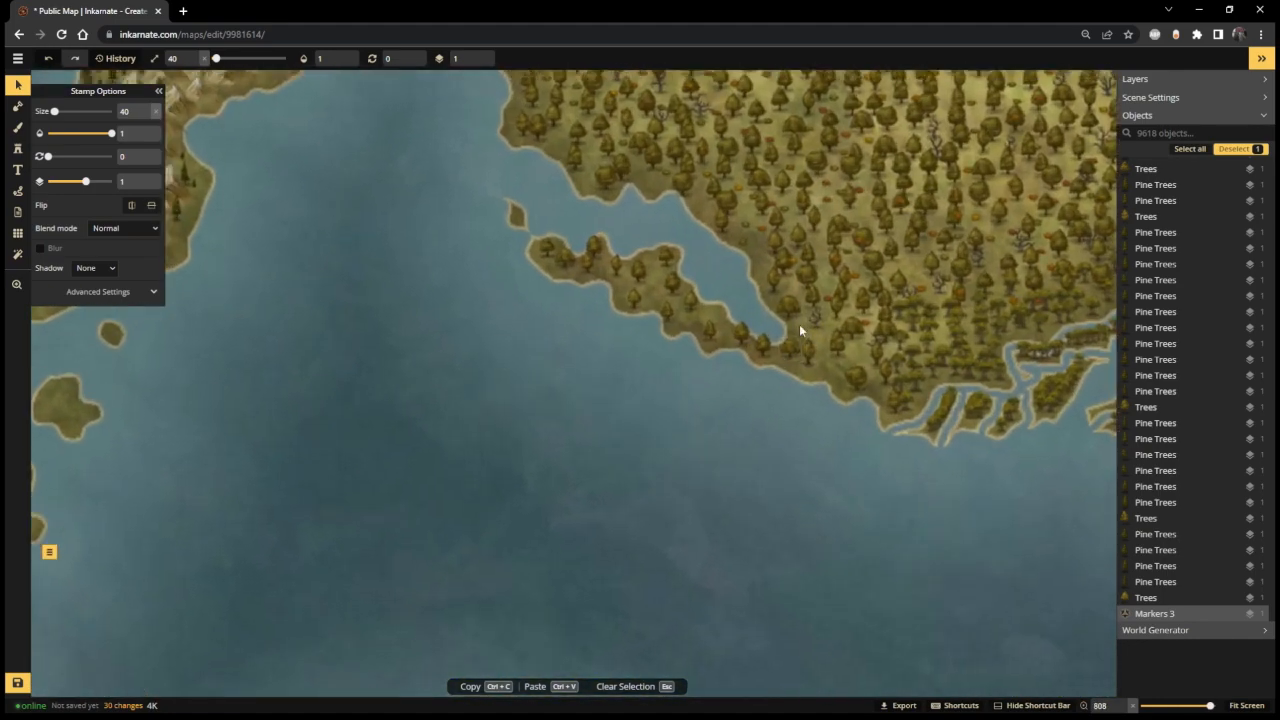
{"action": "left_click", "coordinate": [799, 324]}
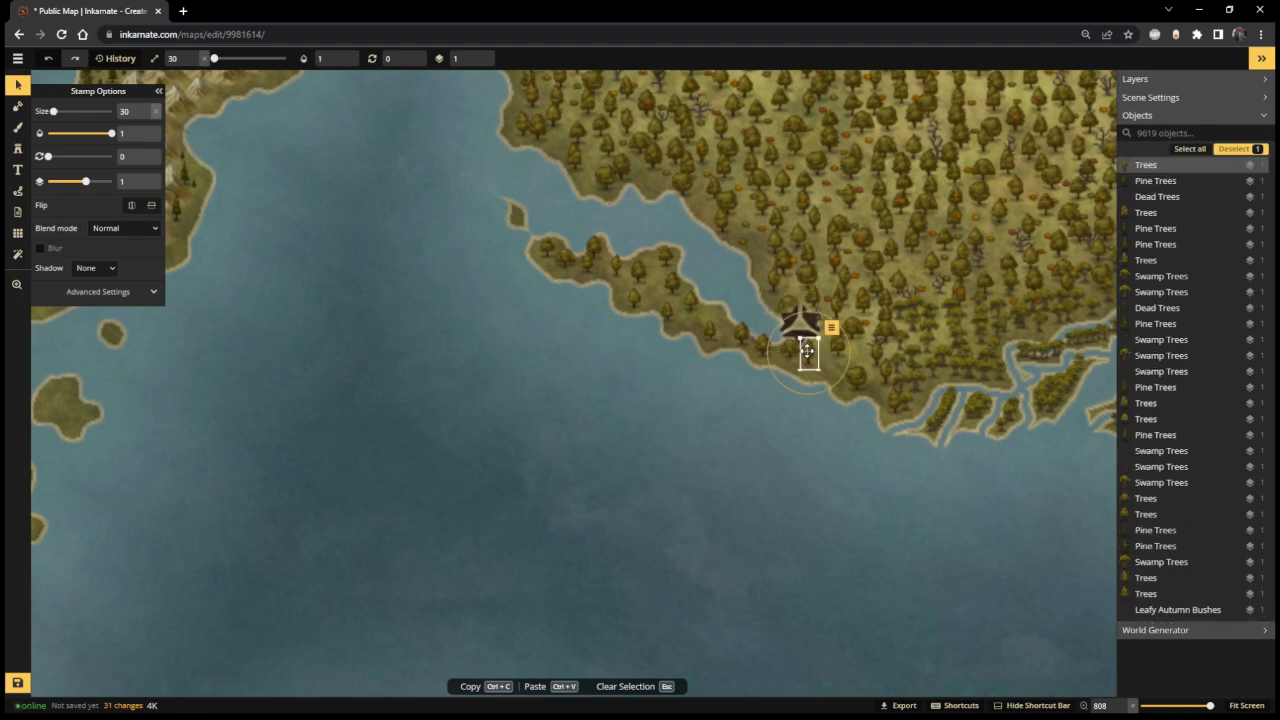
- Delete the two tree stamps just below the inlet's star marker and move the marker down onto the cleared spot
{"action": "key", "text": "Delete"}
{"action": "left_click", "coordinate": [794, 354]}
{"action": "key", "text": "Delete"}
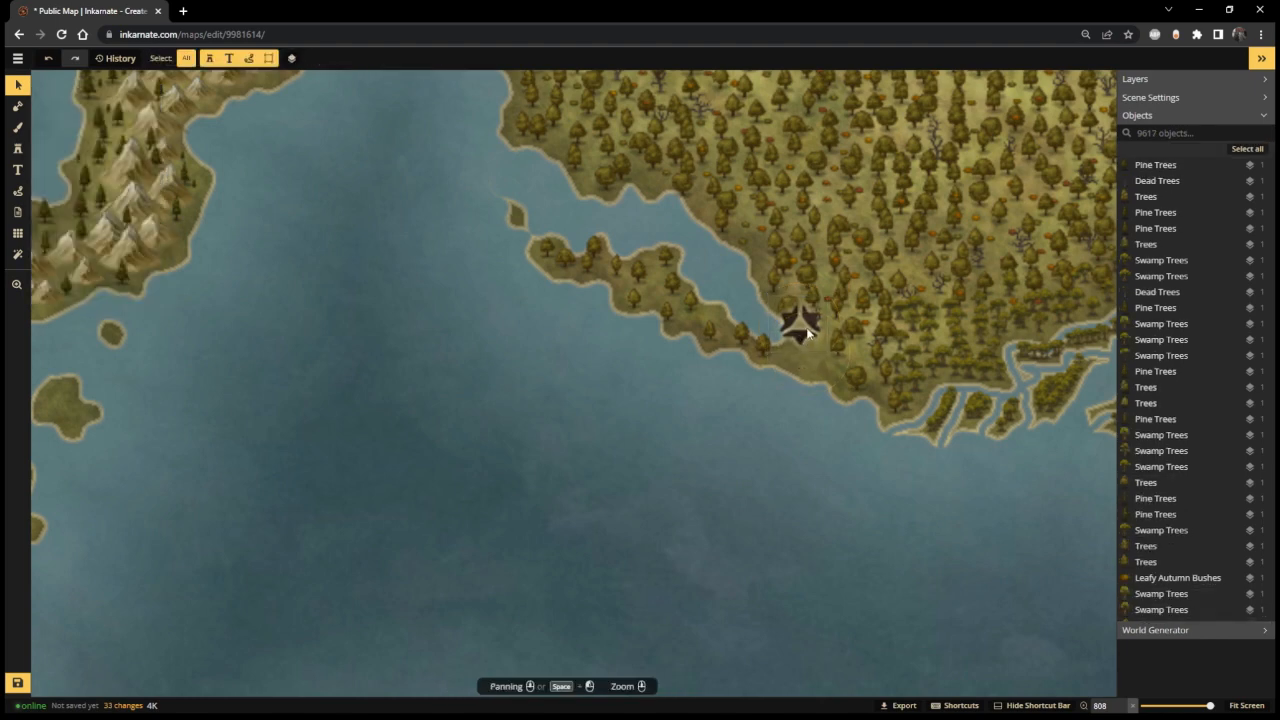
{"action": "left_click", "coordinate": [808, 333]}
{"action": "left_click_drag", "start_coordinate": [808, 333], "coordinate": [802, 352]}
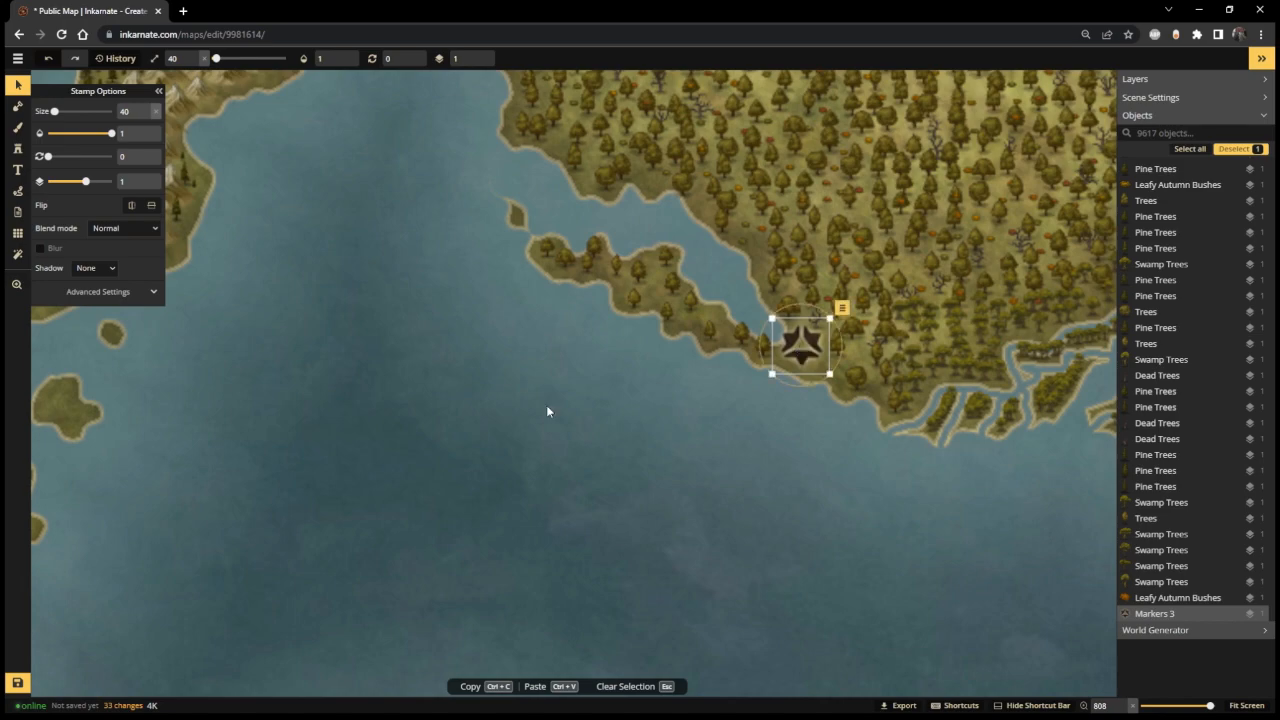
- Paste a star marker at the small inlet east of the southwestern forest on the northern continent's south coast
{"action": "scroll", "coordinate": [571, 387], "scroll_direction": "down", "scroll_amount": 10}
{"action": "scroll", "coordinate": [582, 411], "scroll_direction": "down", "scroll_amount": 1}
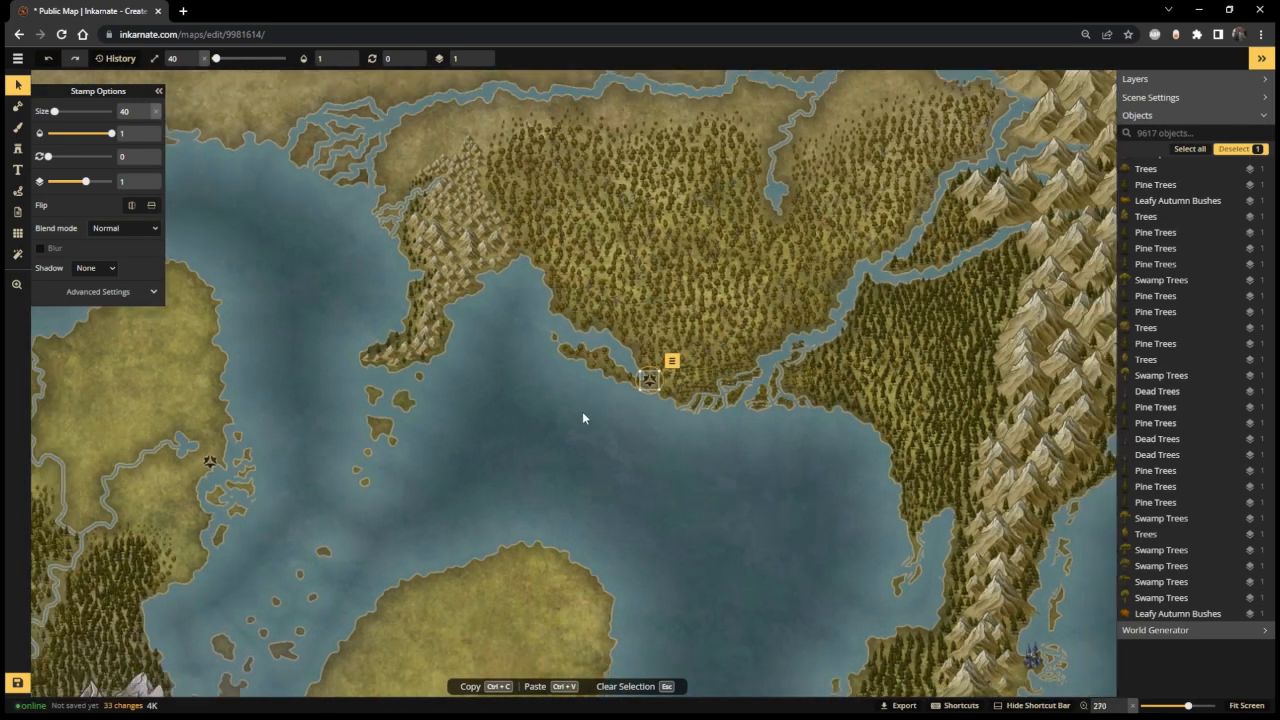
{"action": "scroll", "coordinate": [320, 250], "scroll_direction": "up", "scroll_amount": 1}
{"action": "mouse_move", "coordinate": [320, 250]}
{"action": "left_mouse_down"}
{"action": "mouse_move", "coordinate": [362, 292]}
{"action": "mouse_move", "coordinate": [588, 343]}
{"action": "left_mouse_up"}
{"action": "scroll", "coordinate": [588, 343], "scroll_direction": "up", "scroll_amount": 1}
{"action": "scroll", "coordinate": [588, 345], "scroll_direction": "down", "scroll_amount": 3}
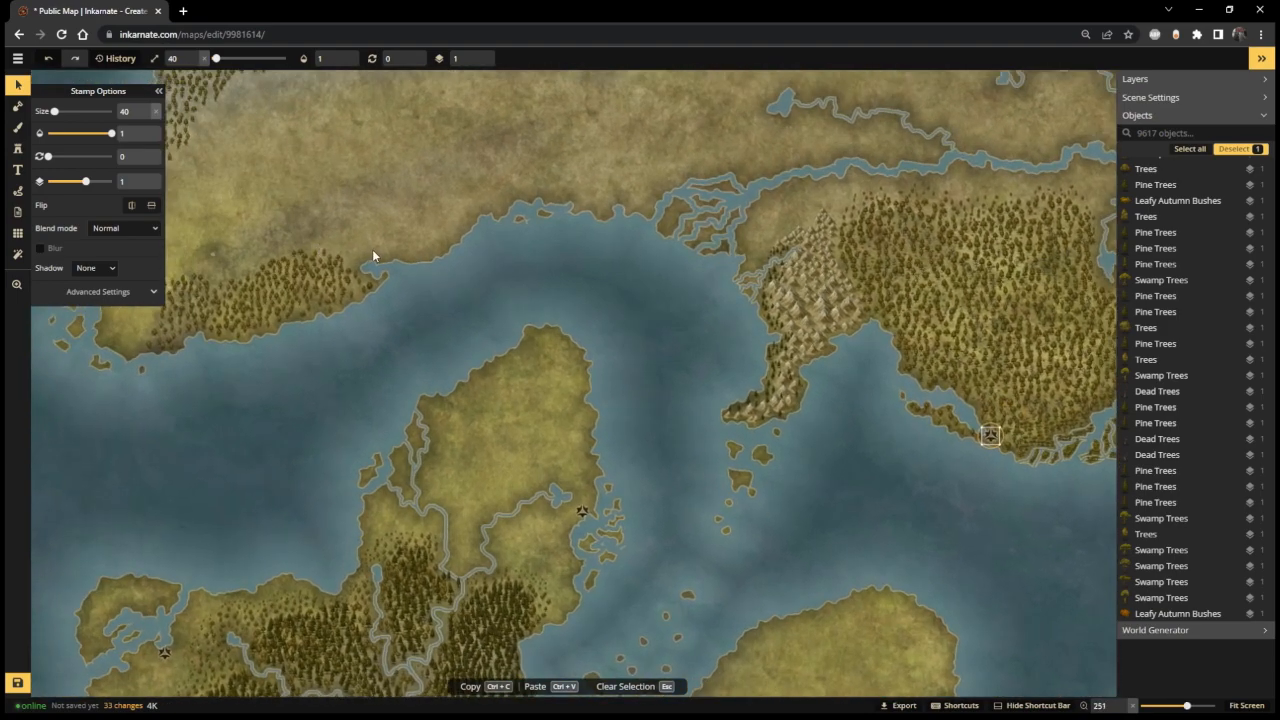
{"action": "scroll", "coordinate": [371, 249], "scroll_direction": "up", "scroll_amount": 3}
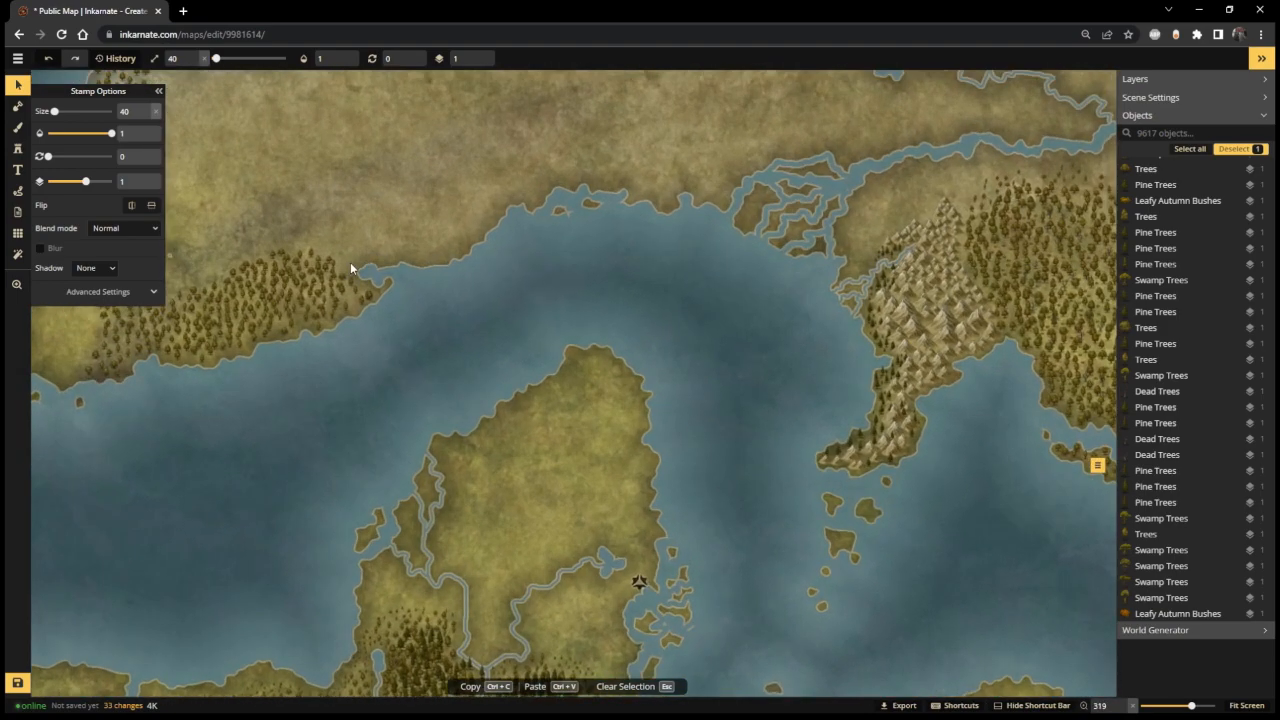
{"action": "left_click", "coordinate": [351, 266]}
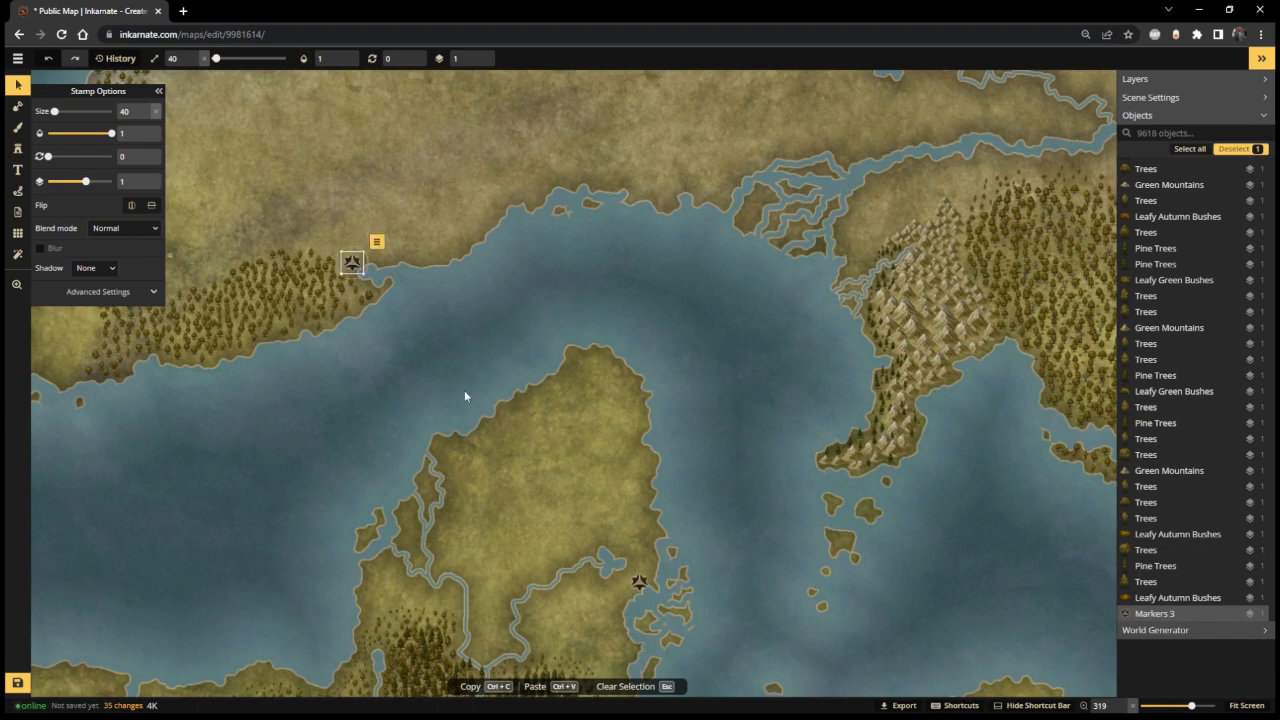
- Look over the northern continent from its western coast to the eastern mountain range for the marker layout
{"action": "scroll", "coordinate": [464, 395], "scroll_direction": "down", "scroll_amount": 2}
{"action": "left_click_drag", "start_coordinate": [380, 401], "coordinate": [583, 400]}
{"action": "scroll", "coordinate": [477, 369], "scroll_direction": "down", "scroll_amount": 1}
{"action": "scroll", "coordinate": [628, 281], "scroll_direction": "down", "scroll_amount": 1}
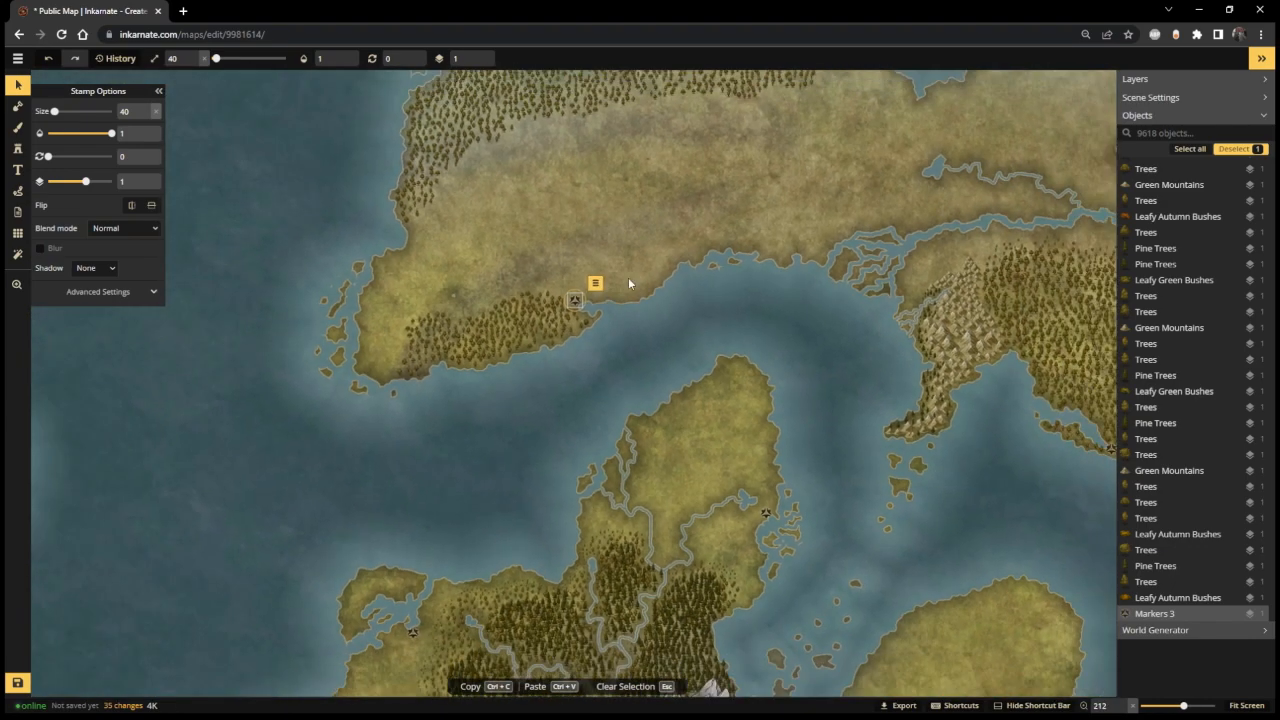
{"action": "left_click_drag", "start_coordinate": [752, 158], "coordinate": [611, 397]}
{"action": "scroll", "coordinate": [611, 397], "scroll_direction": "up", "scroll_amount": 1}
{"action": "scroll", "coordinate": [833, 280], "scroll_direction": "down", "scroll_amount": 2}
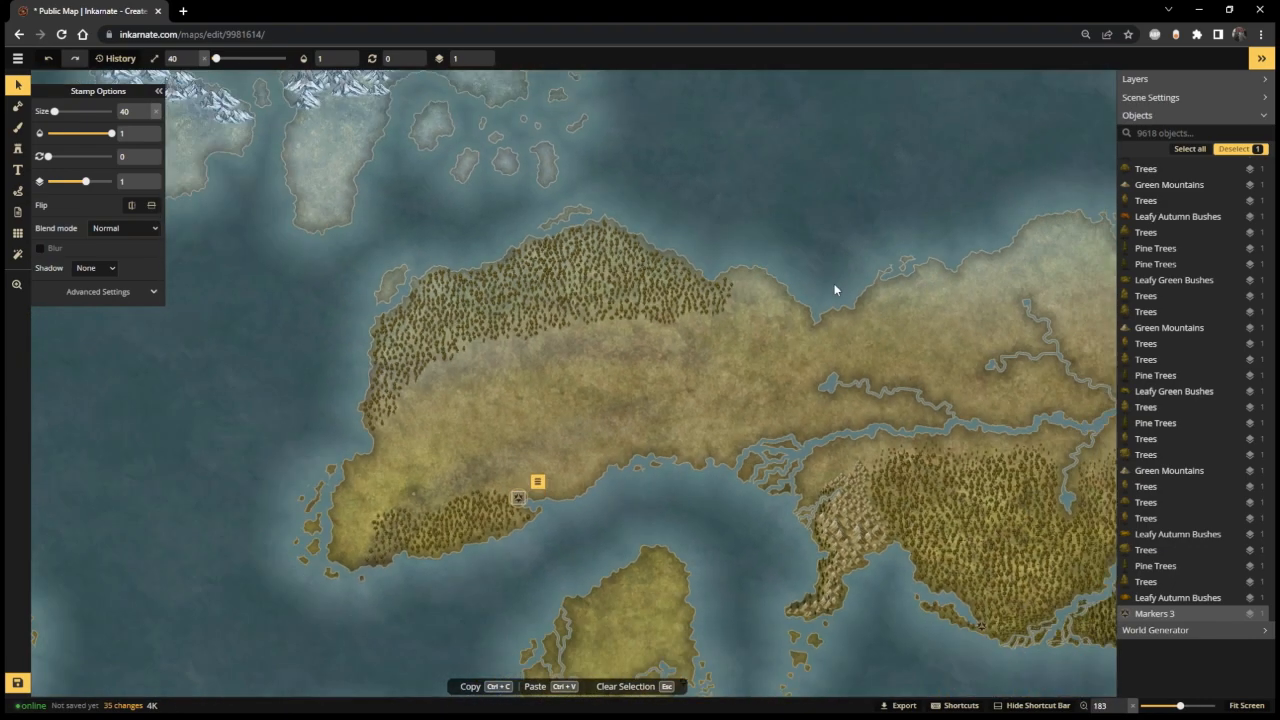
{"action": "left_click_drag", "start_coordinate": [970, 300], "coordinate": [668, 275]}
{"action": "scroll", "coordinate": [680, 290], "scroll_direction": "down", "scroll_amount": 3}
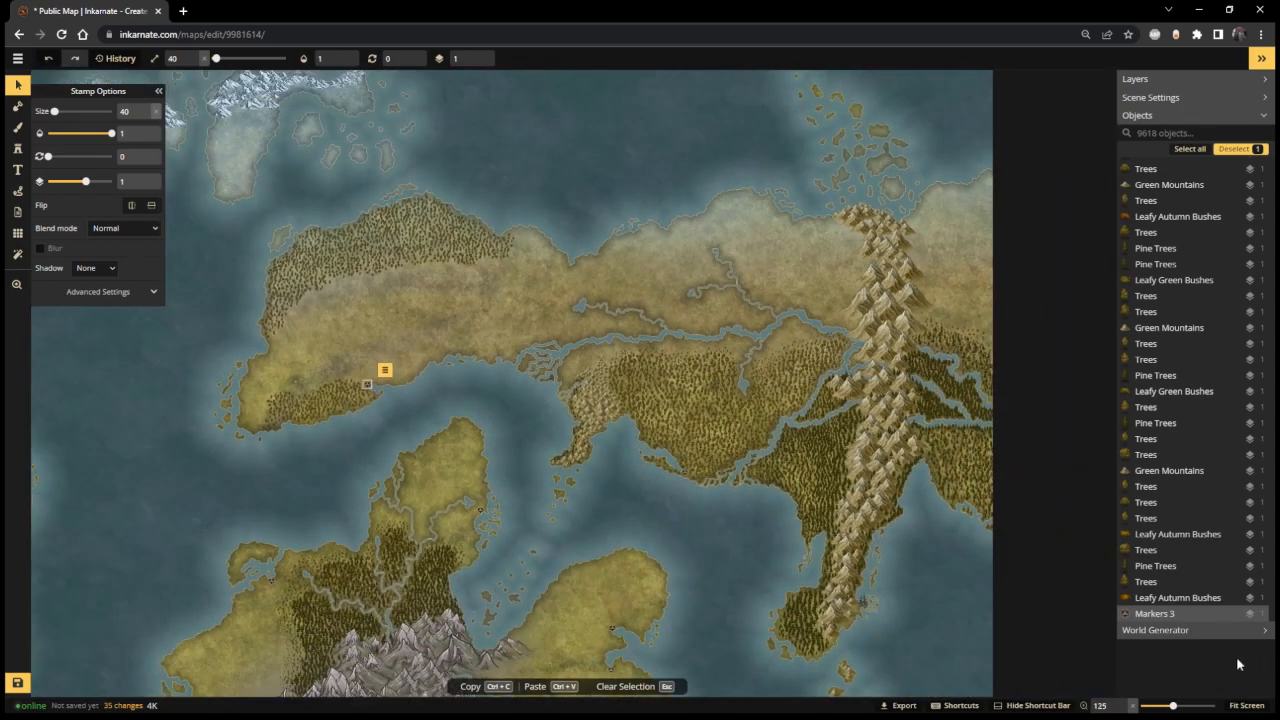
- Draw a free-draw white dashed path, width 1.5, looping from the western land's coast across the northern continent and back through the southern sea
{"action": "left_click", "coordinate": [1246, 705]}
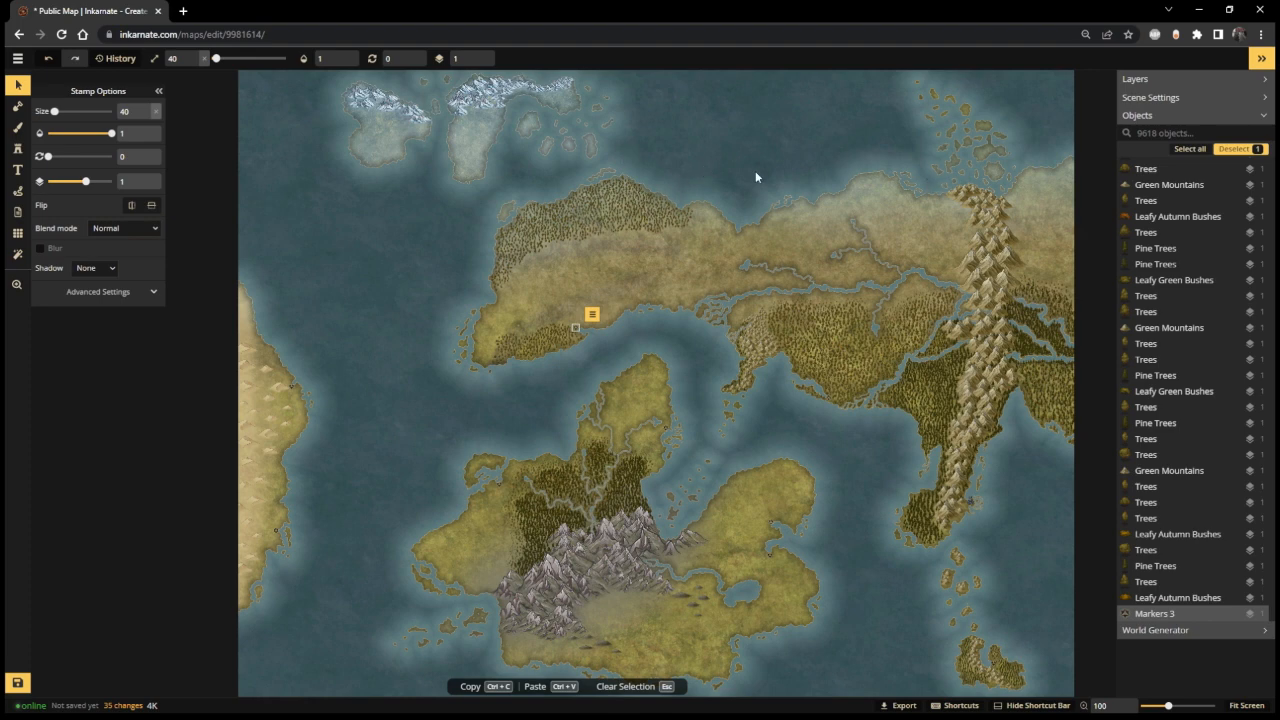
{"action": "left_click", "coordinate": [17, 190]}
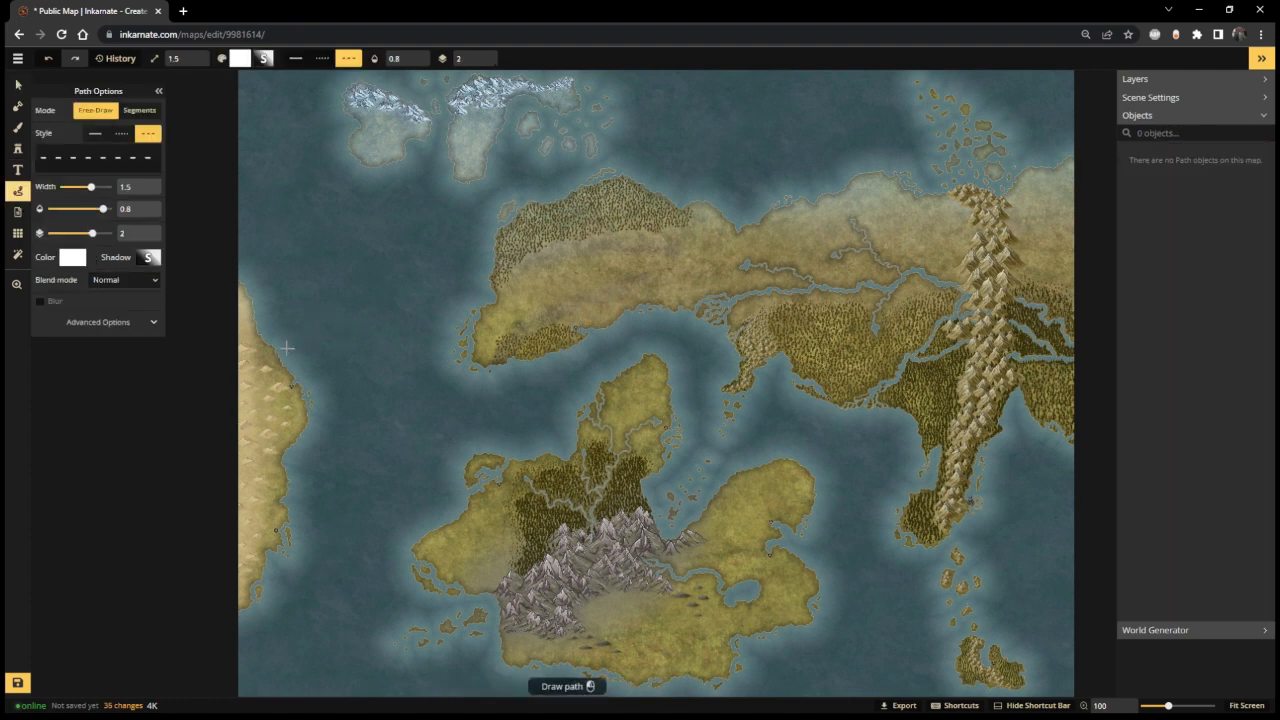
{"action": "mouse_move", "coordinate": [256, 324]}
{"action": "left_mouse_down"}
{"action": "mouse_move", "coordinate": [412, 227]}
{"action": "mouse_move", "coordinate": [510, 207]}
{"action": "left_mouse_up"}
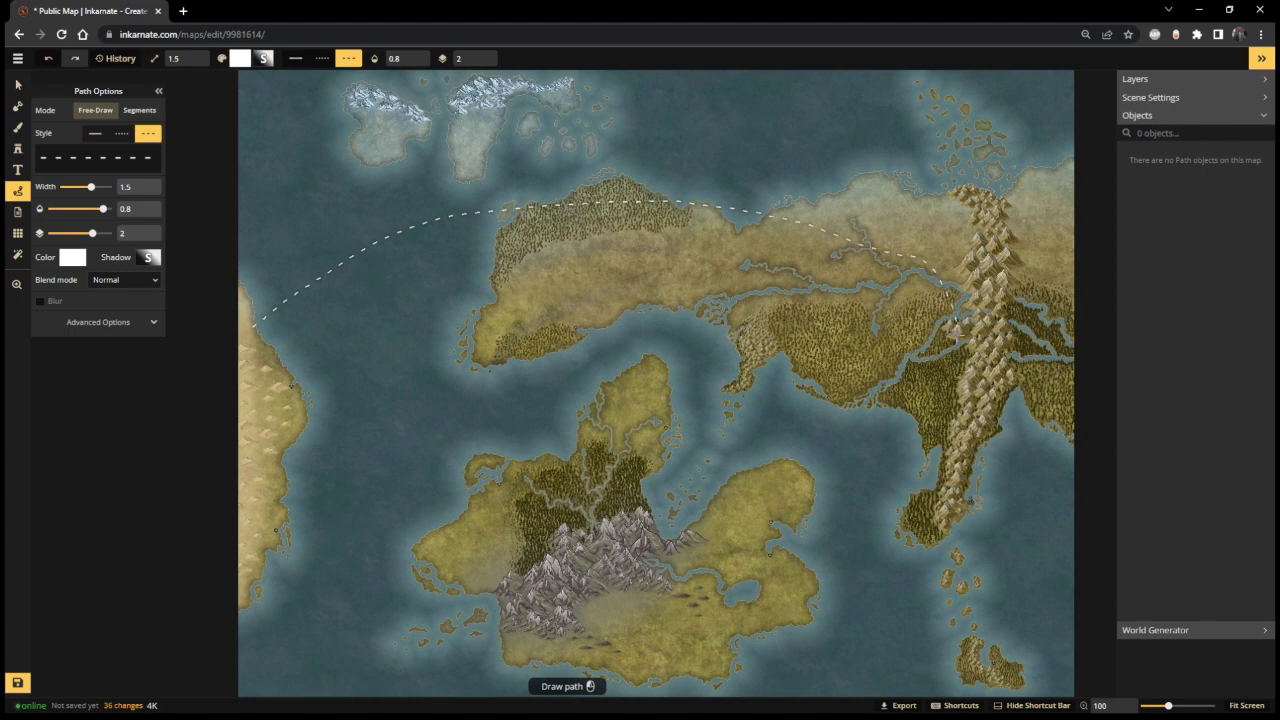
{"action": "mouse_move", "coordinate": [958, 333]}
{"action": "left_mouse_down"}
{"action": "mouse_move", "coordinate": [929, 530]}
{"action": "mouse_move", "coordinate": [1017, 621]}
{"action": "mouse_move", "coordinate": [1005, 678]}
{"action": "mouse_move", "coordinate": [928, 670]}
{"action": "mouse_move", "coordinate": [807, 570]}
{"action": "left_mouse_up"}
{"action": "mouse_move", "coordinate": [656, 555]}
{"action": "left_mouse_down"}
{"action": "mouse_move", "coordinate": [334, 569]}
{"action": "mouse_move", "coordinate": [221, 379]}
{"action": "mouse_move", "coordinate": [248, 324]}
{"action": "left_mouse_up"}
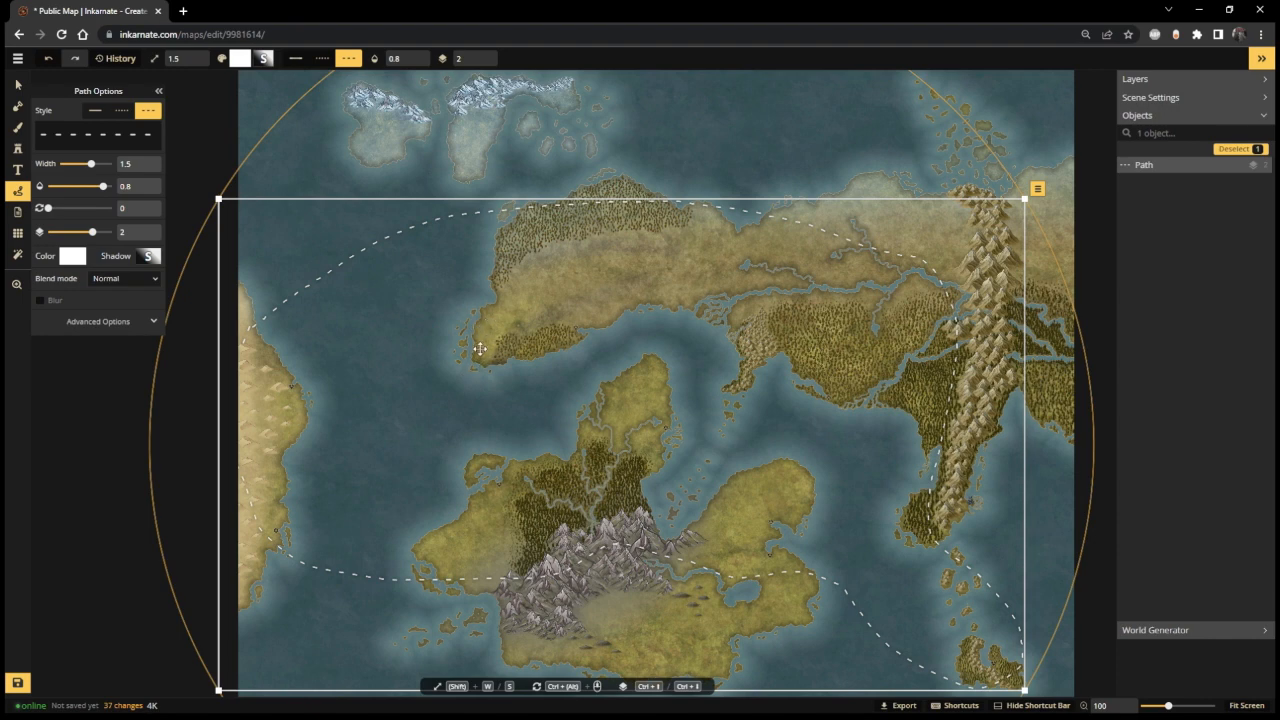
- Inspect the looping dashed path against the continents and delete it from the map
{"action": "scroll", "coordinate": [502, 320], "scroll_direction": "up", "scroll_amount": 6}
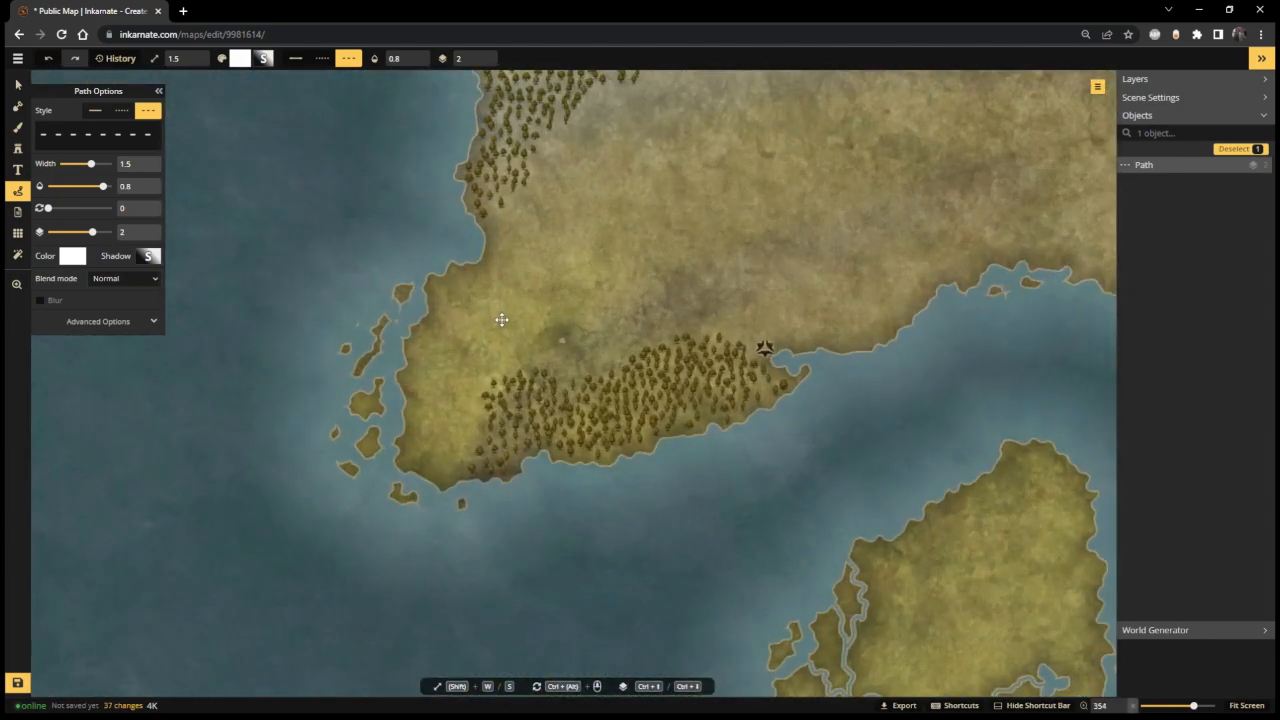
{"action": "scroll", "coordinate": [502, 320], "scroll_direction": "down", "scroll_amount": 9}
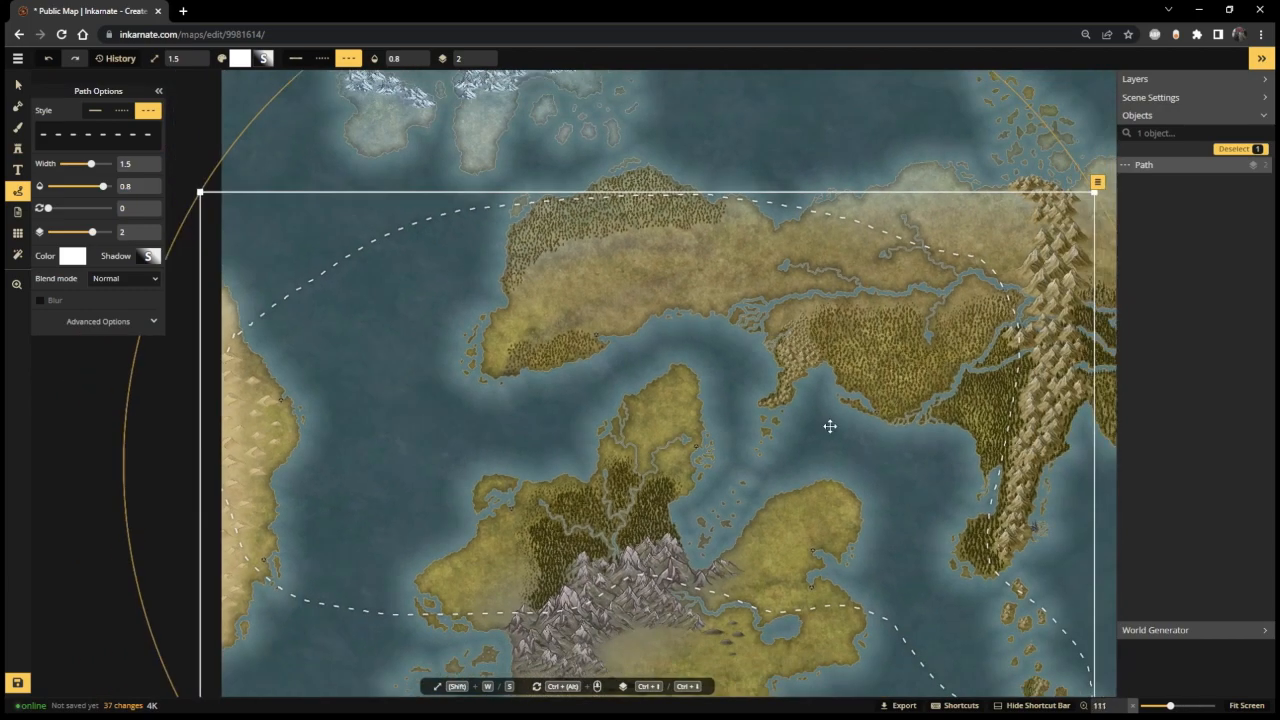
{"action": "scroll", "coordinate": [829, 426], "scroll_direction": "up", "scroll_amount": 1}
{"action": "left_click_drag", "start_coordinate": [829, 424], "coordinate": [829, 341]}
{"action": "scroll", "coordinate": [829, 342], "scroll_direction": "up", "scroll_amount": 2}
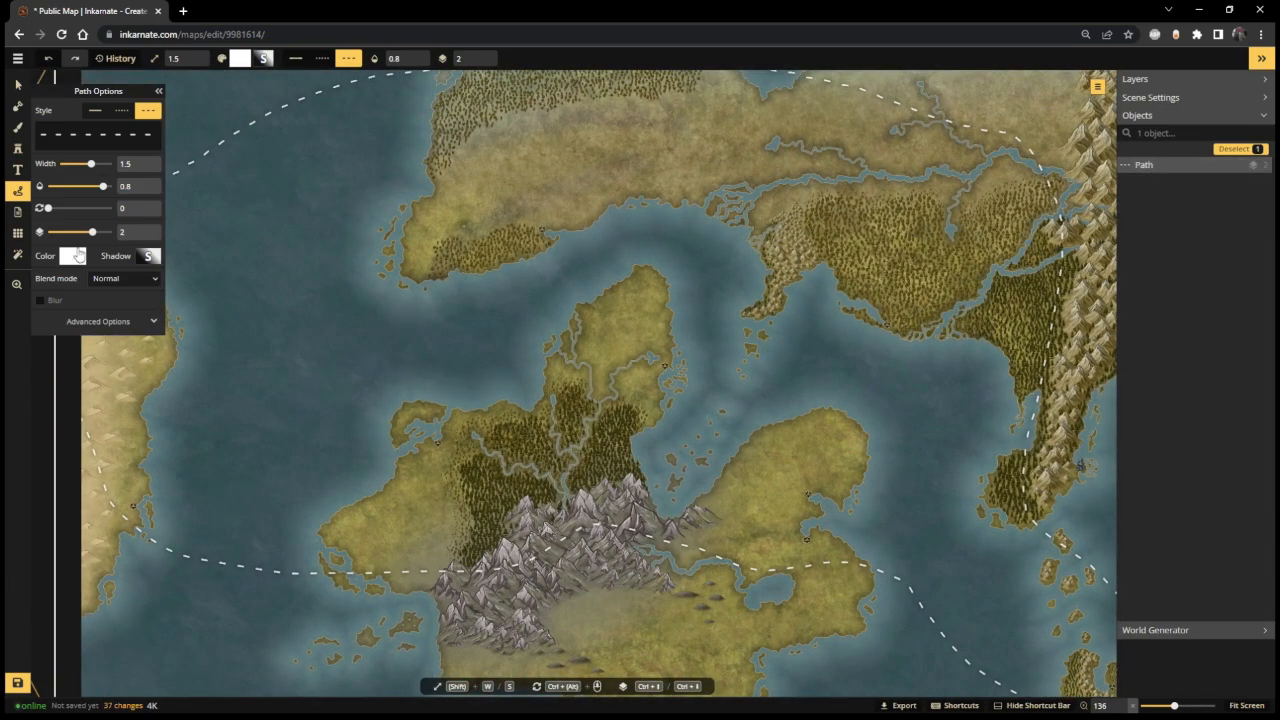
{"action": "key", "text": "Delete"}
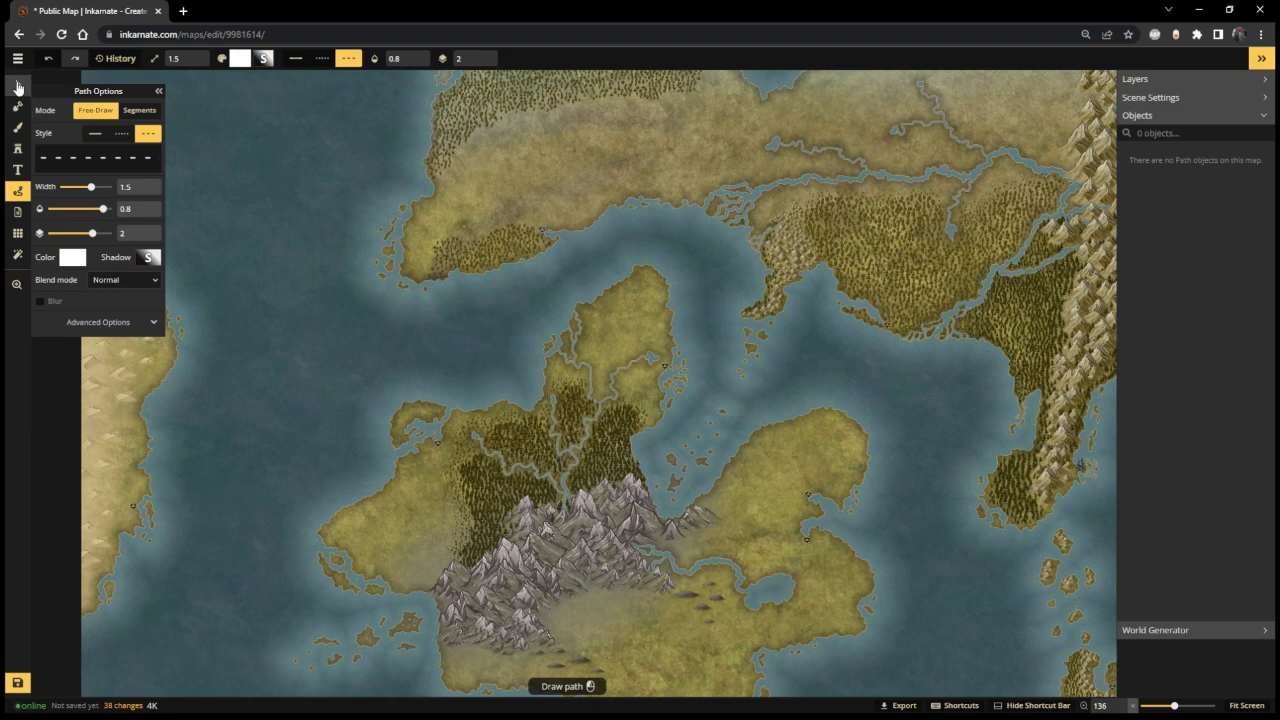
- Select the star marker on the northern continent's southwest coast and search the map's objects for "markers"
{"action": "key", "text": "v"}
{"action": "left_click", "coordinate": [543, 229]}
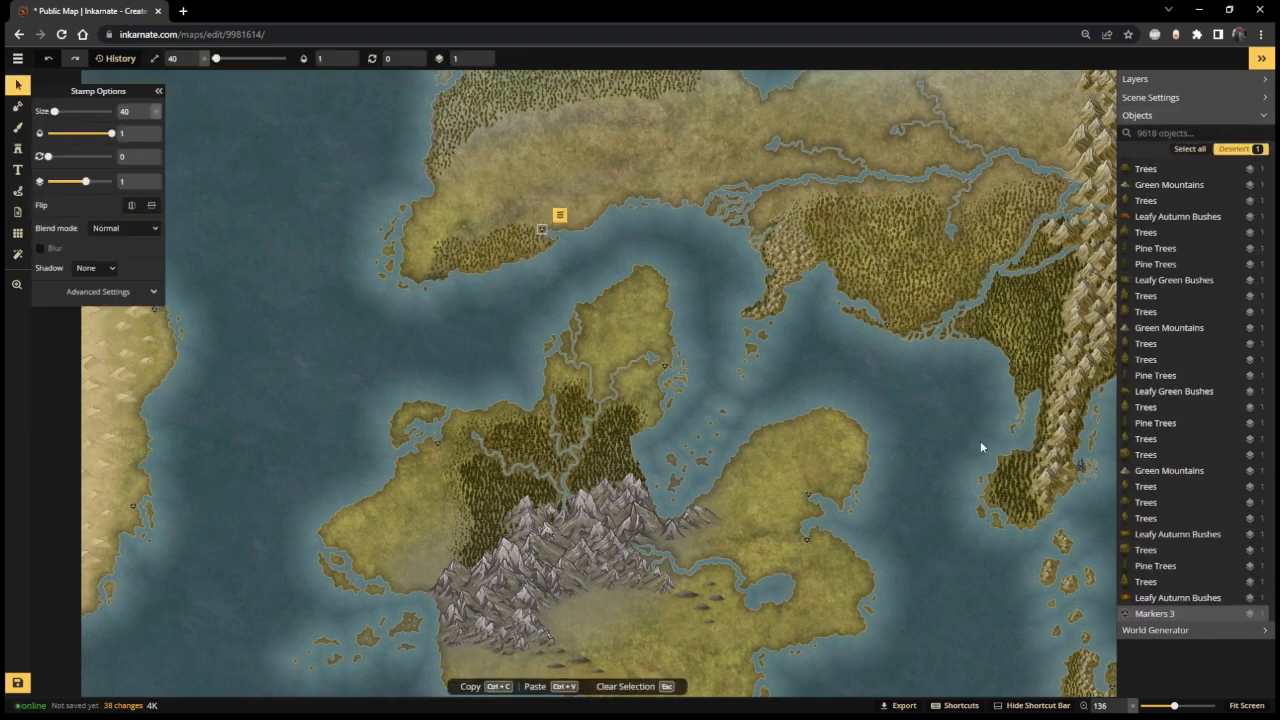
{"action": "left_click", "coordinate": [1151, 137]}
{"action": "type", "text": "markers"}
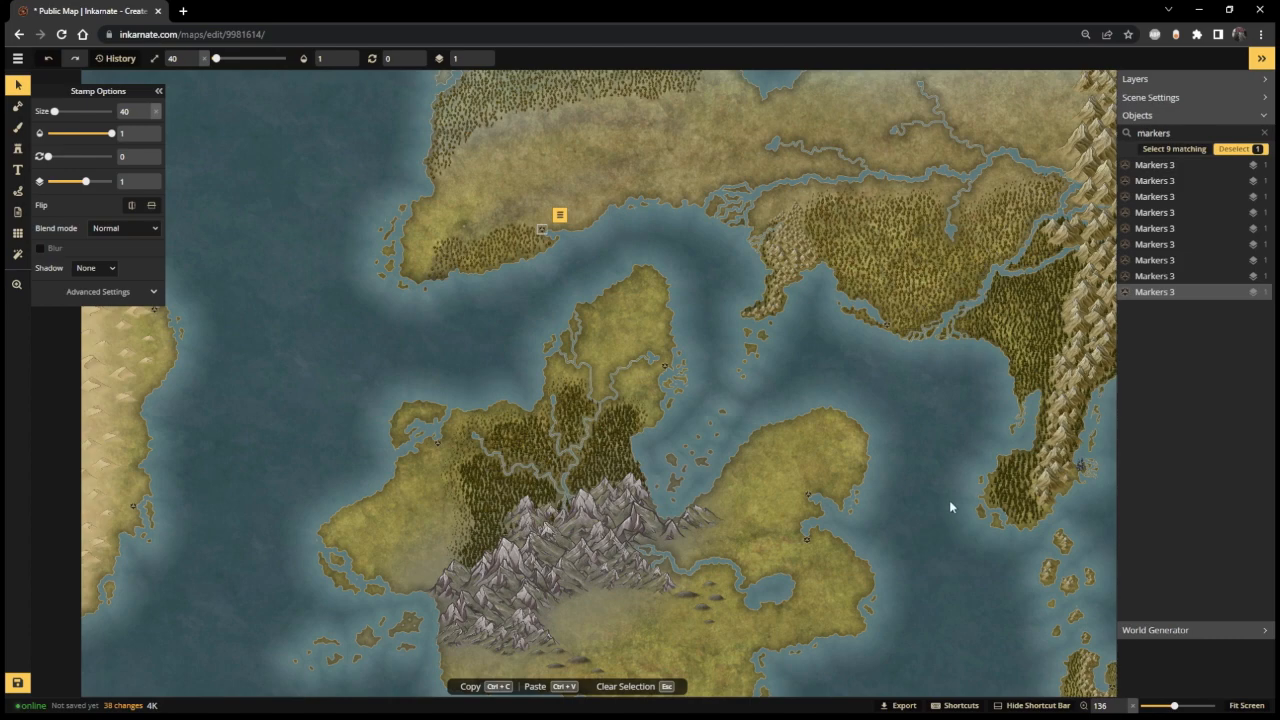
- Delete the leftover detailed stamp on the small cape on the mountainous southern peninsula's east coast
{"action": "mouse_move", "coordinate": [949, 499]}
{"action": "left_mouse_down"}
{"action": "mouse_move", "coordinate": [867, 273]}
{"action": "mouse_move", "coordinate": [862, 417]}
{"action": "left_mouse_up"}
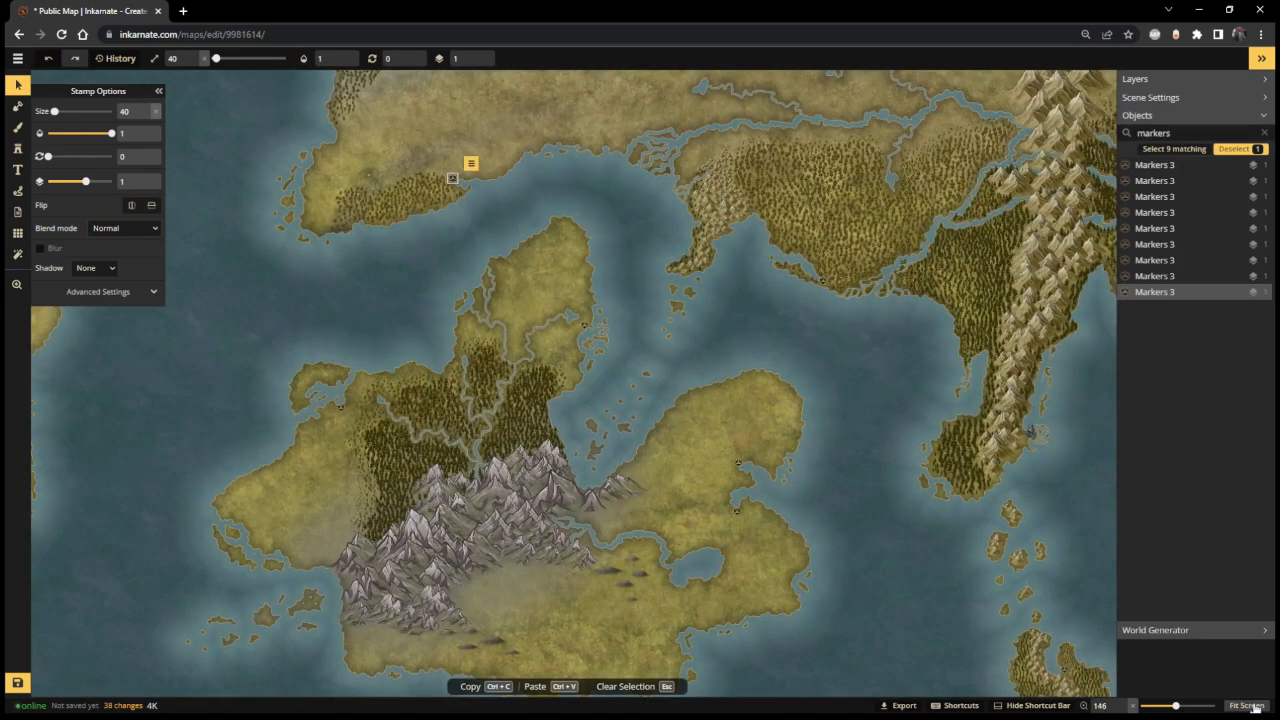
{"action": "left_click", "coordinate": [1254, 706]}
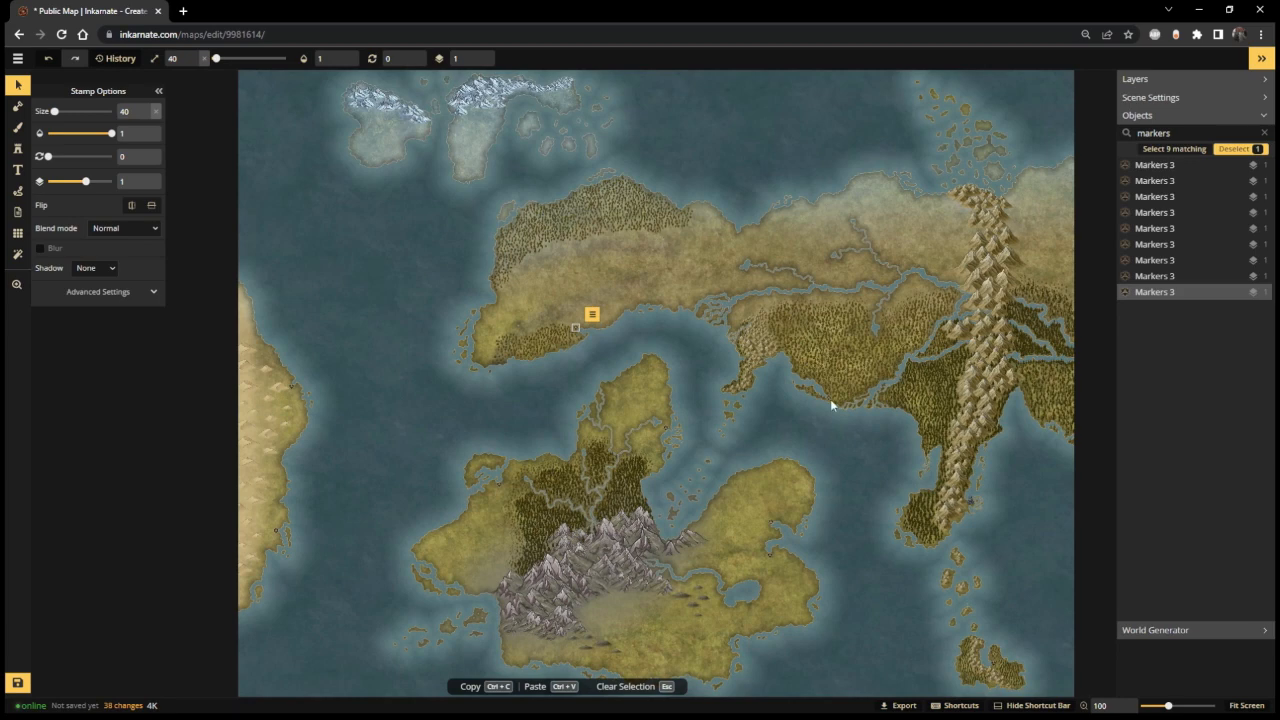
{"action": "scroll", "coordinate": [989, 540], "scroll_direction": "up", "scroll_amount": 3}
{"action": "scroll", "coordinate": [1064, 457], "scroll_direction": "up", "scroll_amount": 1}
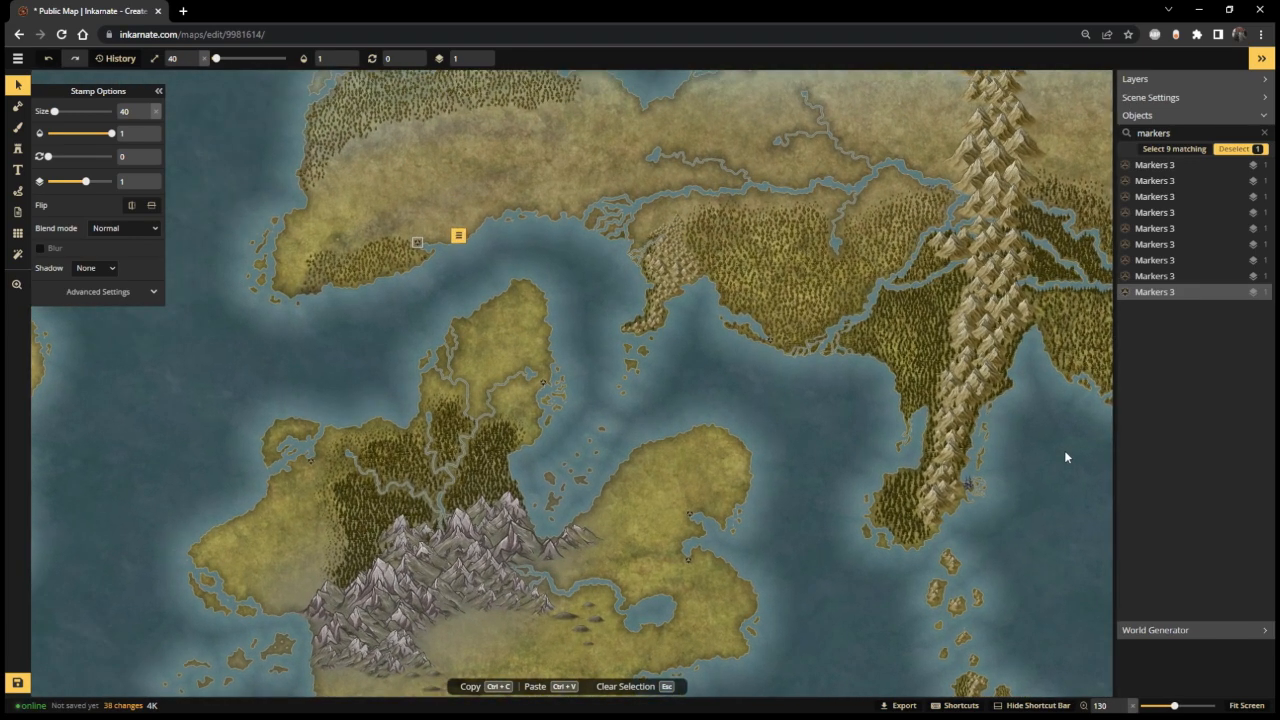
{"action": "scroll", "coordinate": [983, 503], "scroll_direction": "up", "scroll_amount": 2}
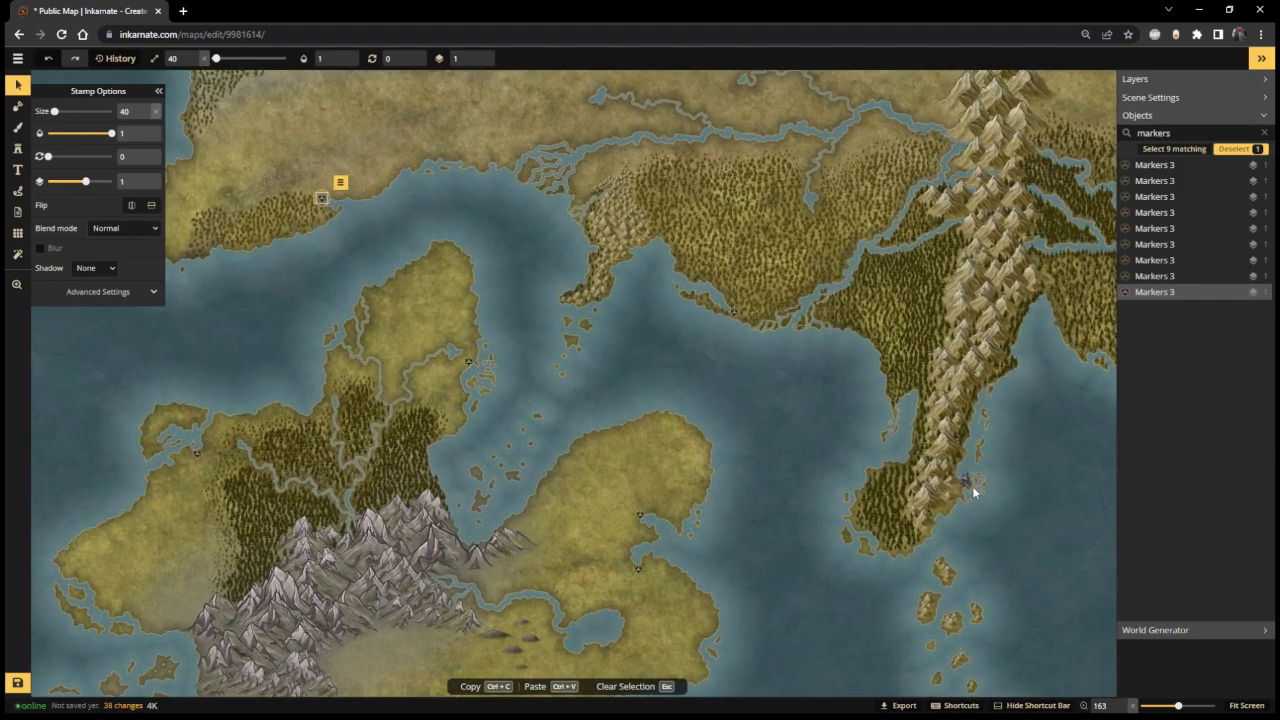
{"action": "left_click", "coordinate": [966, 481]}
{"action": "key", "text": "Delete"}
- Paste a star marker onto the cleared cape on the mountainous peninsula's east coast and save the map
{"action": "scroll", "coordinate": [991, 503], "scroll_direction": "up", "scroll_amount": 1}
{"action": "scroll", "coordinate": [989, 497], "scroll_direction": "up", "scroll_amount": 1}
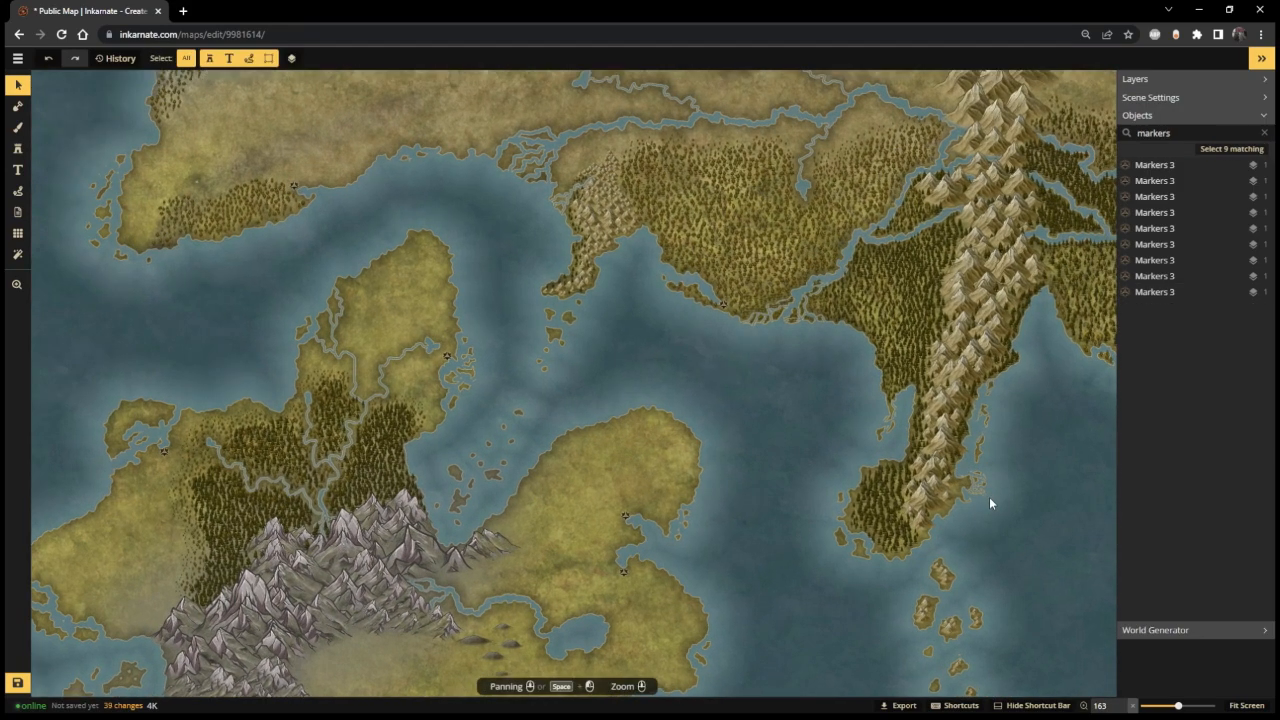
{"action": "scroll", "coordinate": [989, 497], "scroll_direction": "up", "scroll_amount": 1}
{"action": "scroll", "coordinate": [984, 531], "scroll_direction": "up", "scroll_amount": 1}
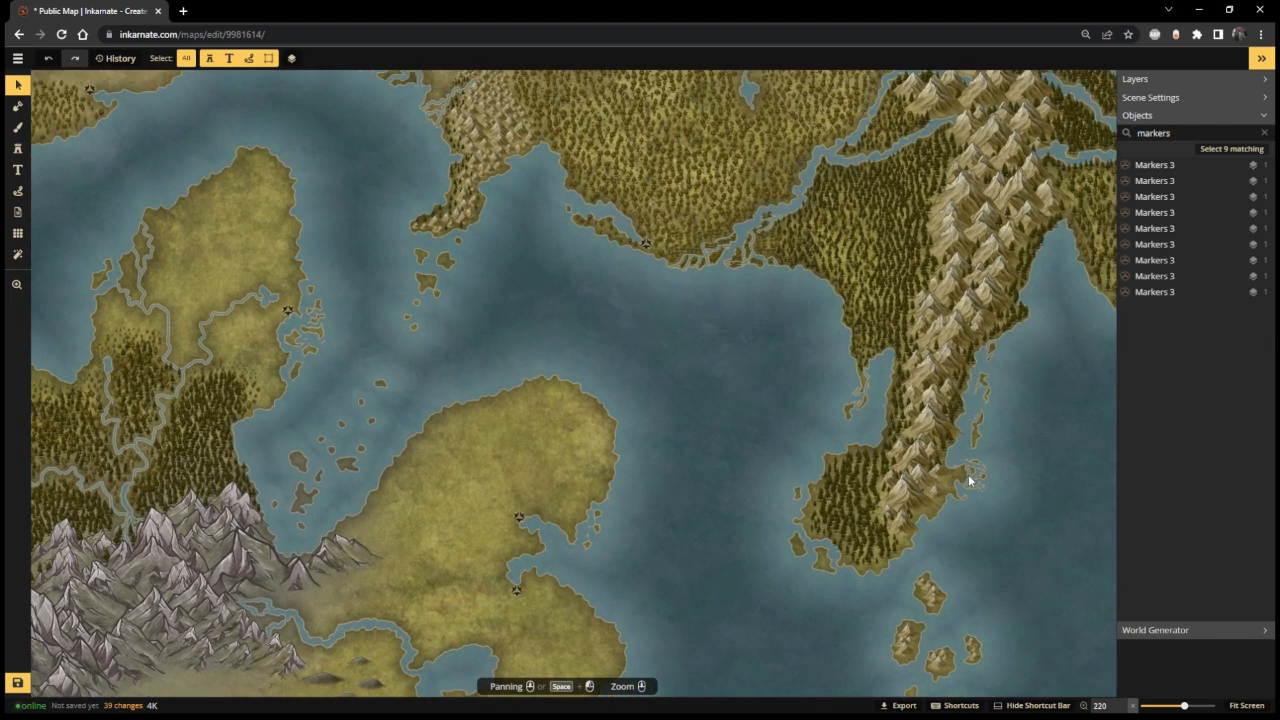
{"action": "key", "text": "ctrl+v"}
{"action": "left_click_drag", "start_coordinate": [968, 475], "coordinate": [958, 472]}
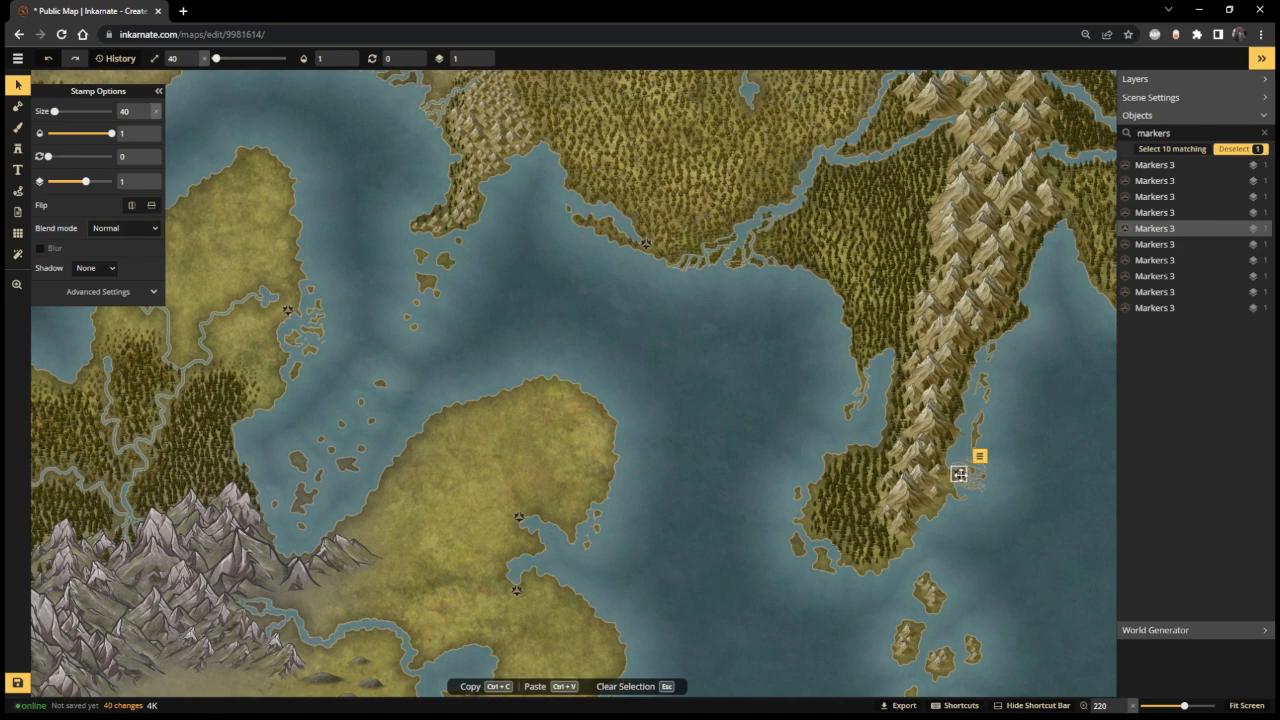
{"action": "left_click", "coordinate": [18, 686]}
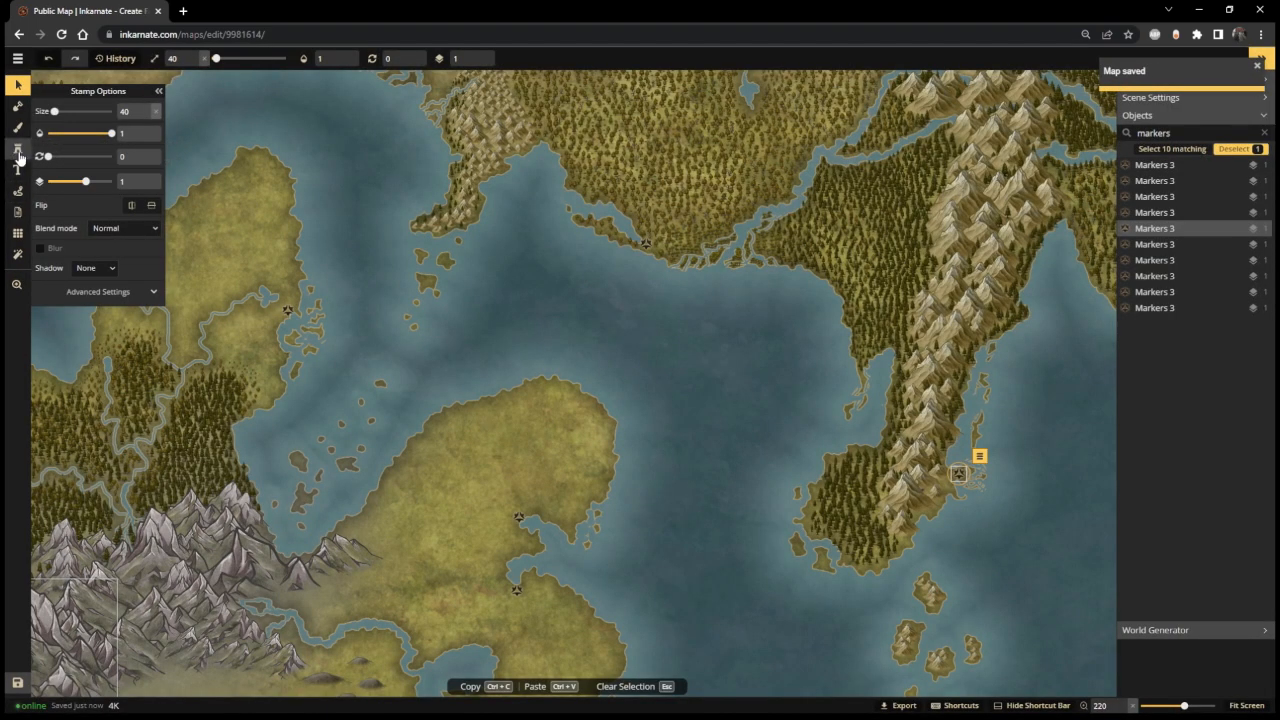
- Choose the solid four-pointed star marker from the Fantasy World stamp catalog as the stamp to place
{"action": "left_click", "coordinate": [20, 155]}
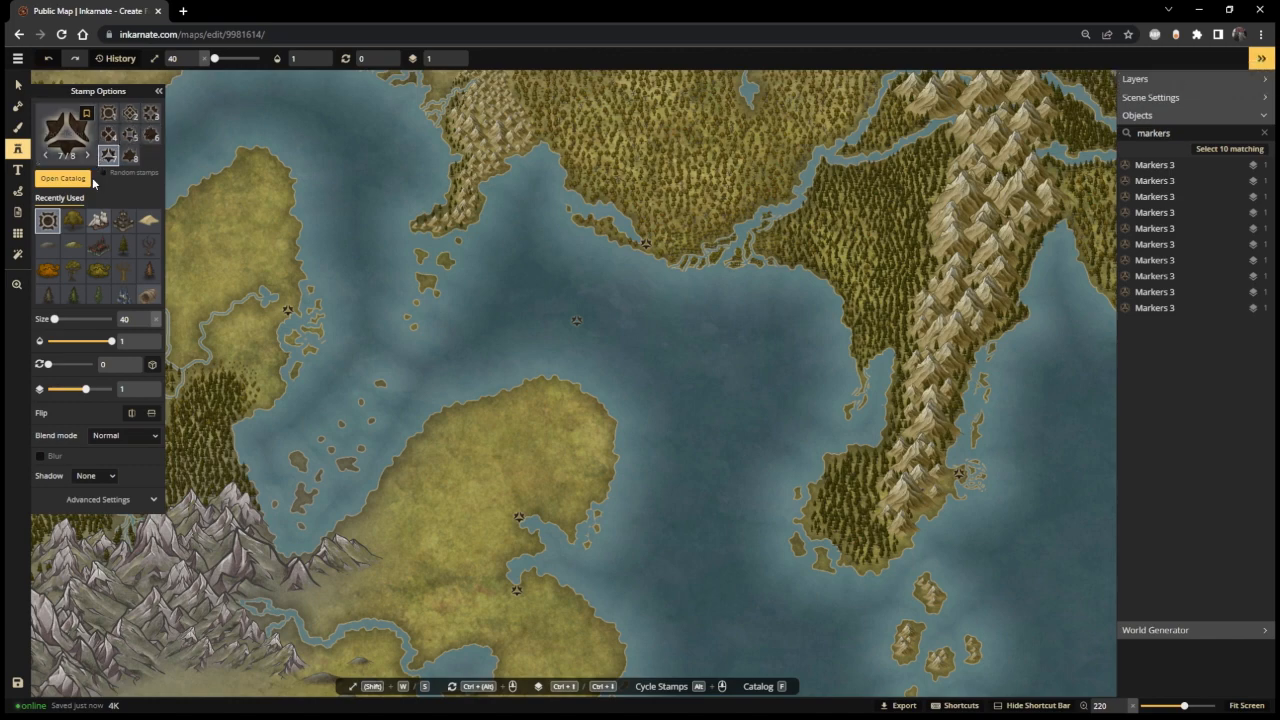
{"action": "left_click", "coordinate": [69, 184]}
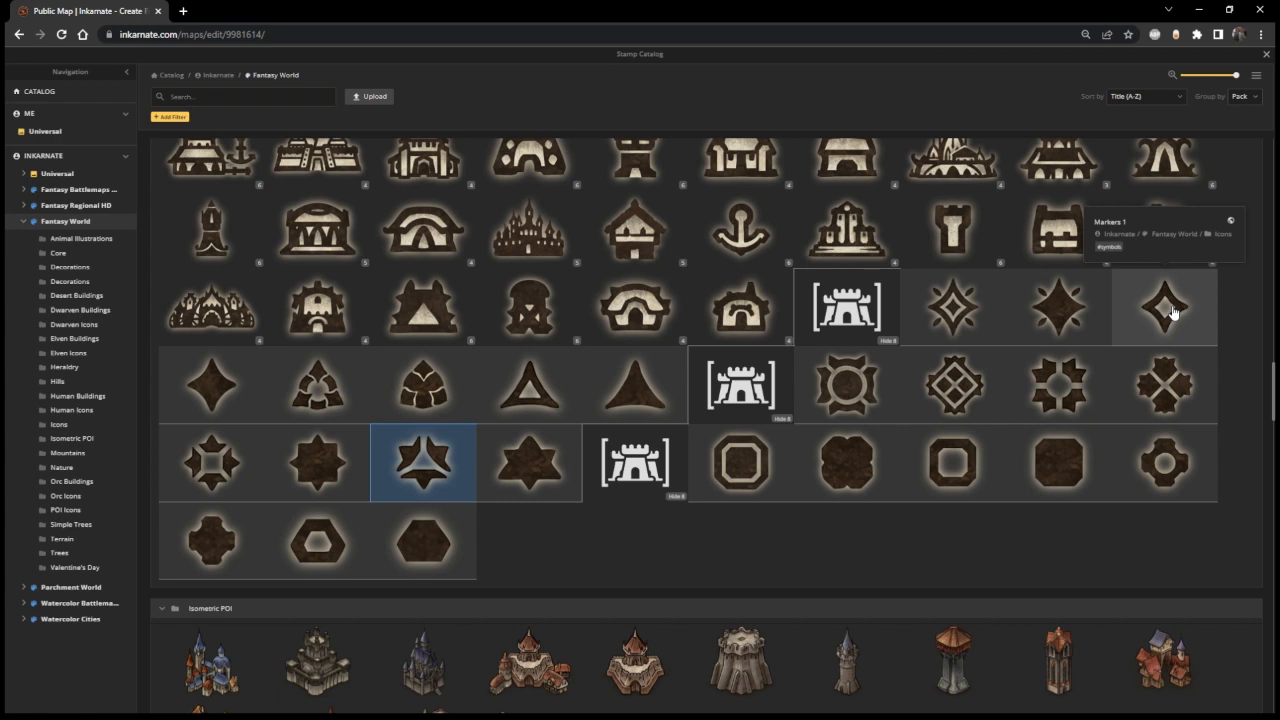
{"action": "left_click", "coordinate": [210, 388]}
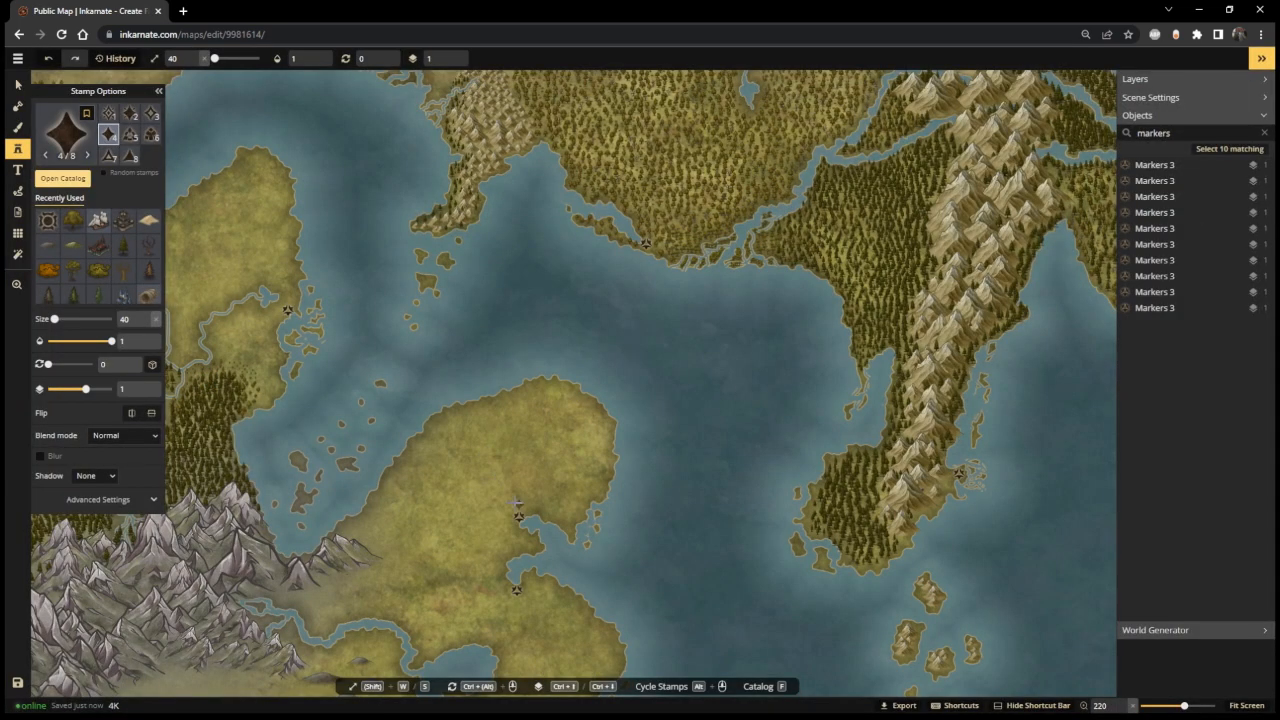
- Reduce the four-pointed star stamp's size to 20
{"action": "scroll", "coordinate": [519, 515], "scroll_direction": "up", "scroll_amount": 2}
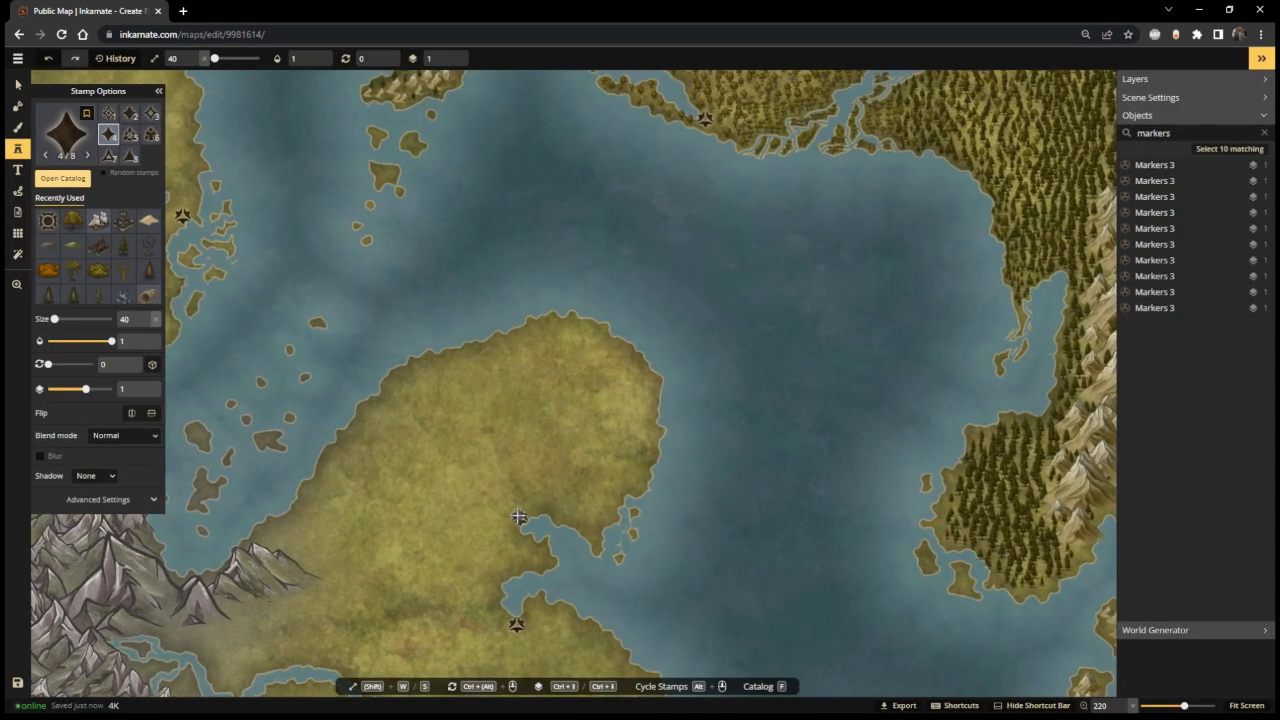
{"action": "scroll", "coordinate": [519, 516], "scroll_direction": "up", "scroll_amount": 2}
{"action": "scroll", "coordinate": [903, 524], "scroll_direction": "up", "scroll_amount": 1}
{"action": "left_click_drag", "start_coordinate": [903, 524], "coordinate": [974, 322]}
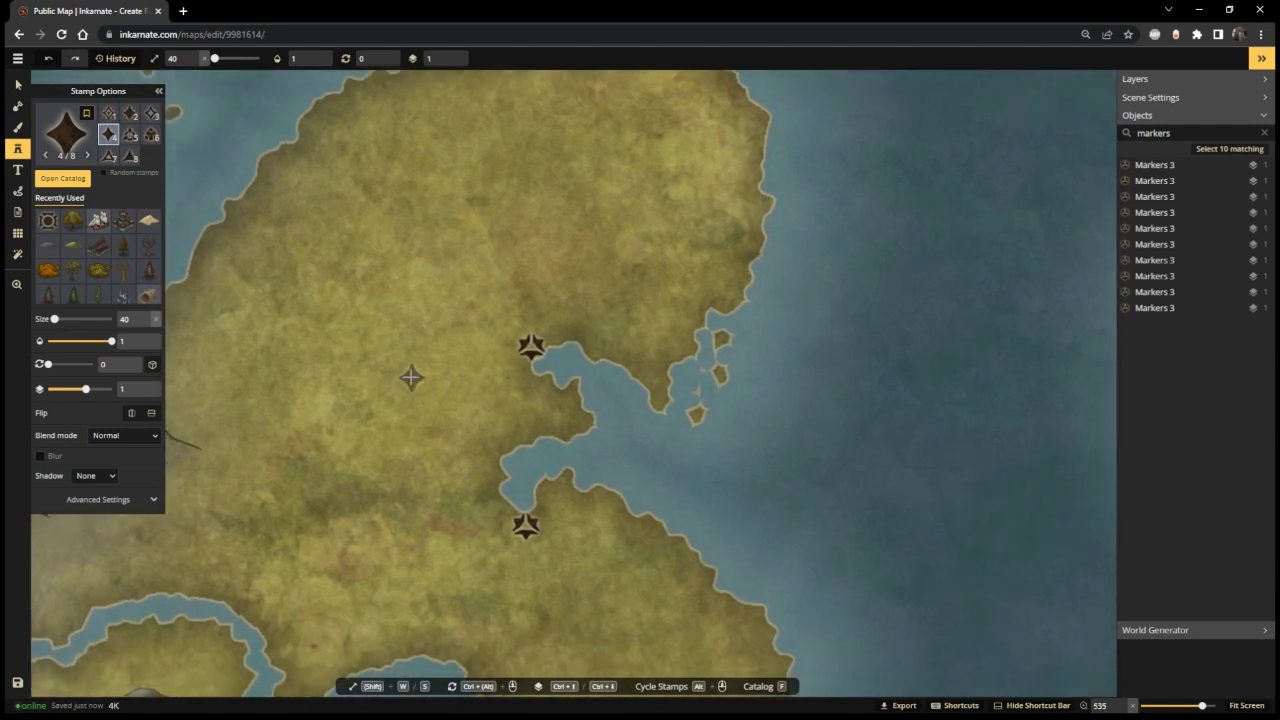
{"action": "key", "text": "s"}
{"action": "key", "text": "s"}
{"action": "key", "text": "s"}
{"action": "key", "text": "s"}
{"action": "key", "text": "s"}
{"action": "key", "text": "s"}
{"action": "key", "text": "s"}
{"action": "key", "text": "s"}
{"action": "key", "text": "s"}
{"action": "key", "text": "s"}
{"action": "key", "text": "s"}
{"action": "key", "text": "s"}
{"action": "key", "text": "s"}
{"action": "key", "text": "s"}
{"action": "key", "text": "s"}
{"action": "key", "text": "s"}
{"action": "key", "text": "s"}
{"action": "key", "text": "s"}
{"action": "key", "text": "s"}
{"action": "scroll", "coordinate": [586, 209], "scroll_direction": "down", "scroll_amount": 2}
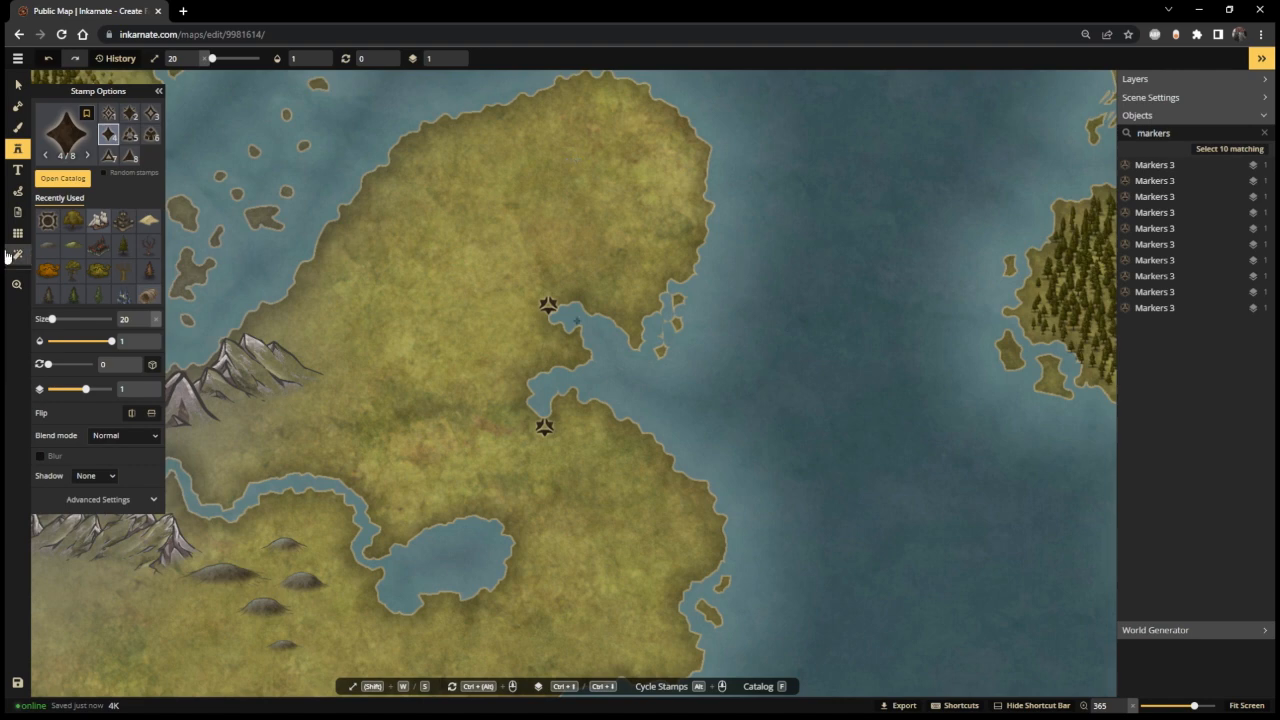
- Place a four-pointed star marker on the northeast shore of the lake on the southern continent
{"action": "scroll", "coordinate": [823, 234], "scroll_direction": "up", "scroll_amount": 4}
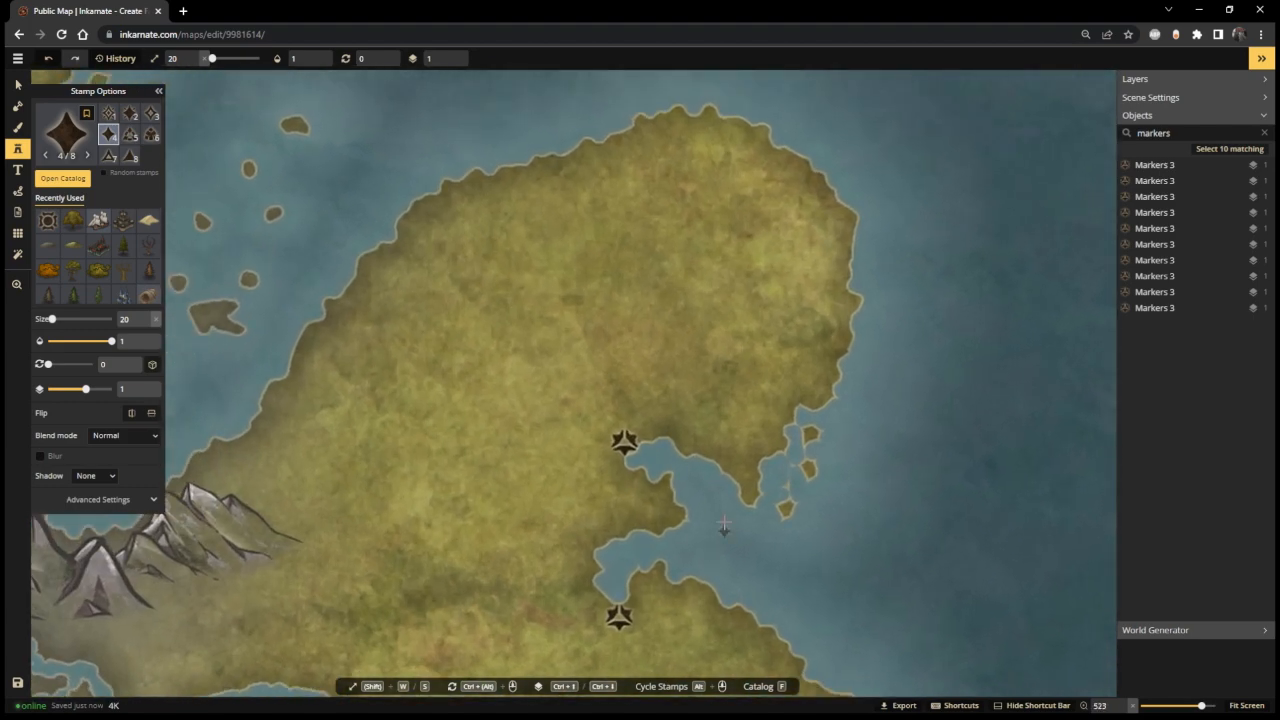
{"action": "scroll", "coordinate": [724, 531], "scroll_direction": "up", "scroll_amount": 2}
{"action": "scroll", "coordinate": [821, 457], "scroll_direction": "down", "scroll_amount": 2}
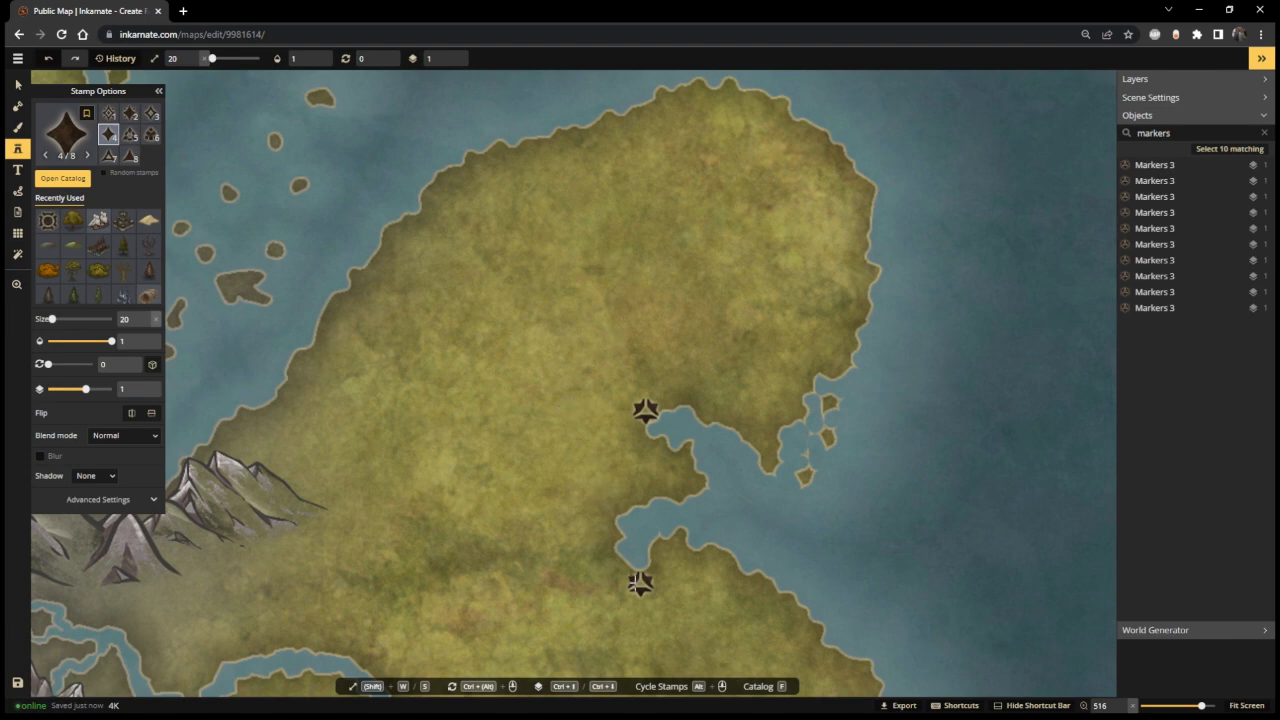
{"action": "scroll", "coordinate": [662, 424], "scroll_direction": "down", "scroll_amount": 5}
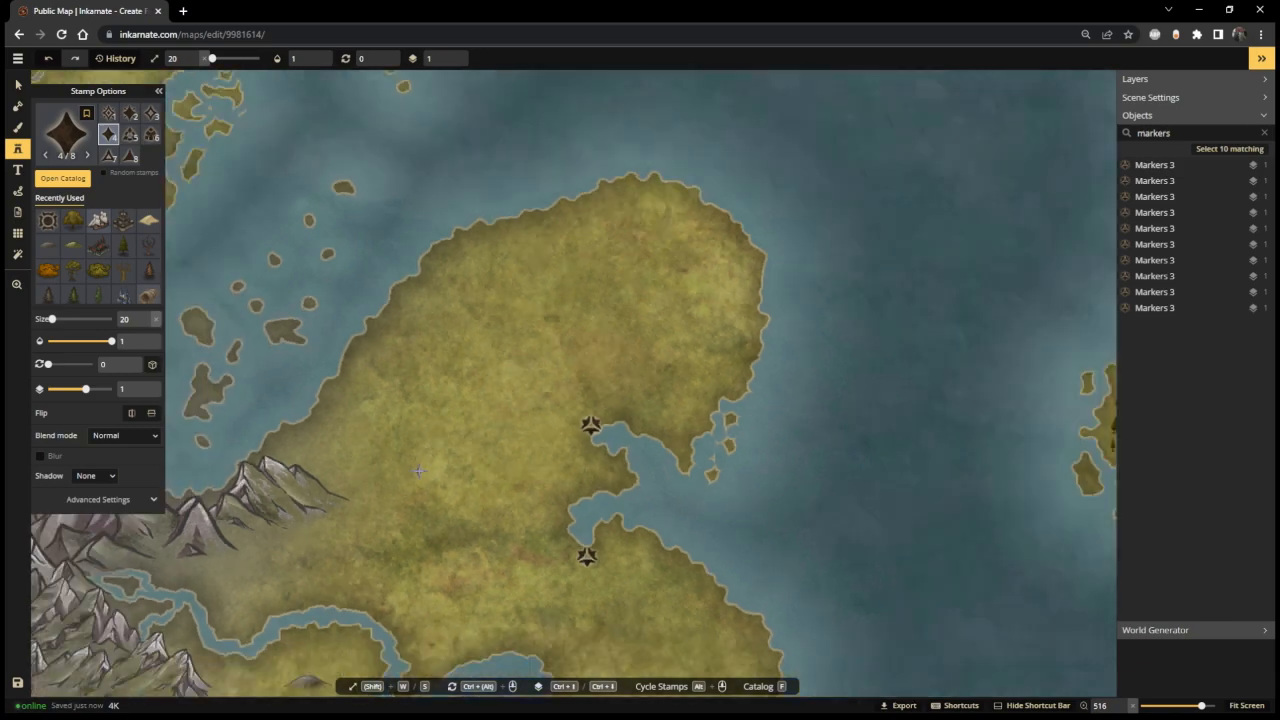
{"action": "scroll", "coordinate": [581, 511], "scroll_direction": "up", "scroll_amount": 3}
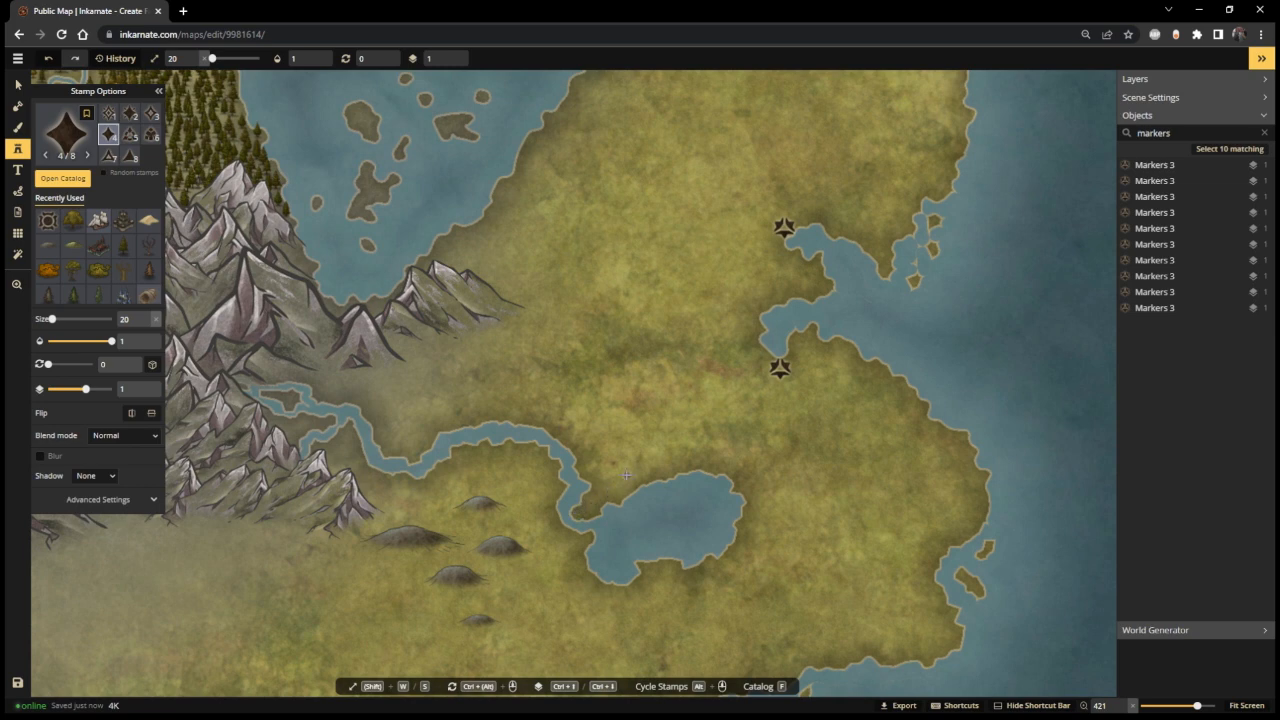
{"action": "left_click", "coordinate": [738, 487]}
{"action": "scroll", "coordinate": [760, 475], "scroll_direction": "up", "scroll_amount": 5}
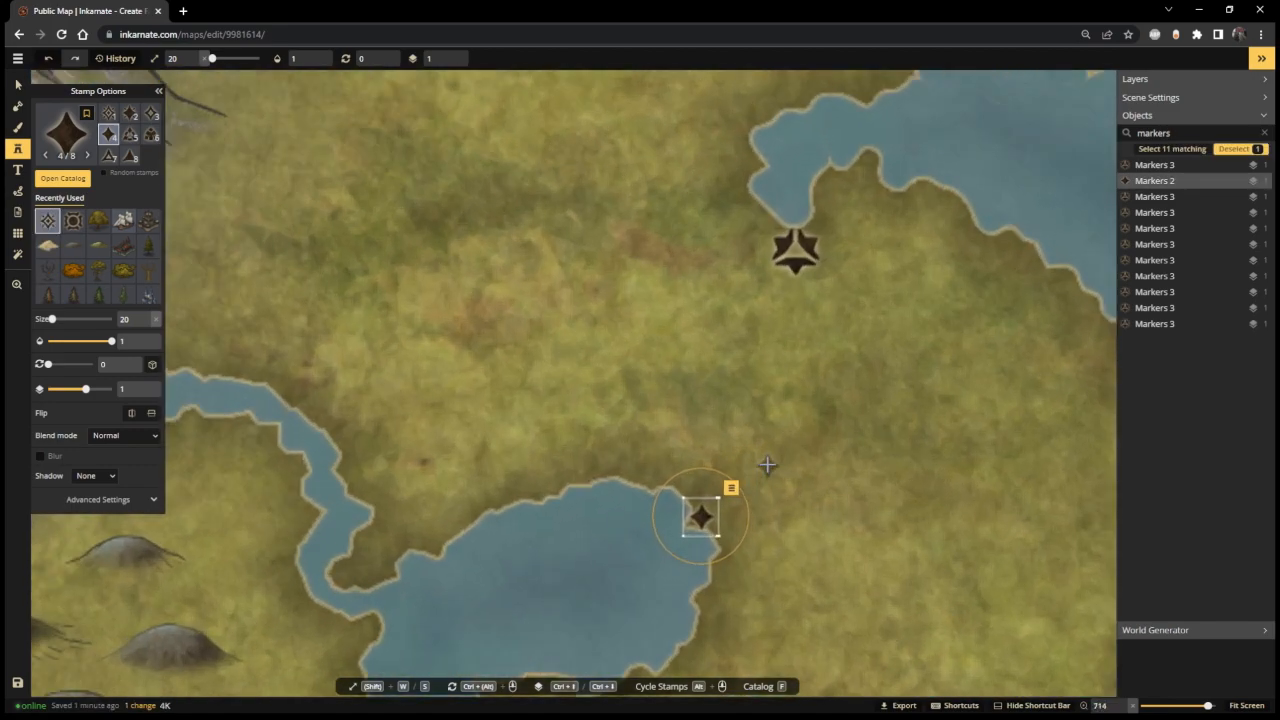
- Place a second four-pointed star marker beside the forked head of the lake's river, at the mountains' eastern foot
{"action": "scroll", "coordinate": [400, 360], "scroll_direction": "down", "scroll_amount": 5}
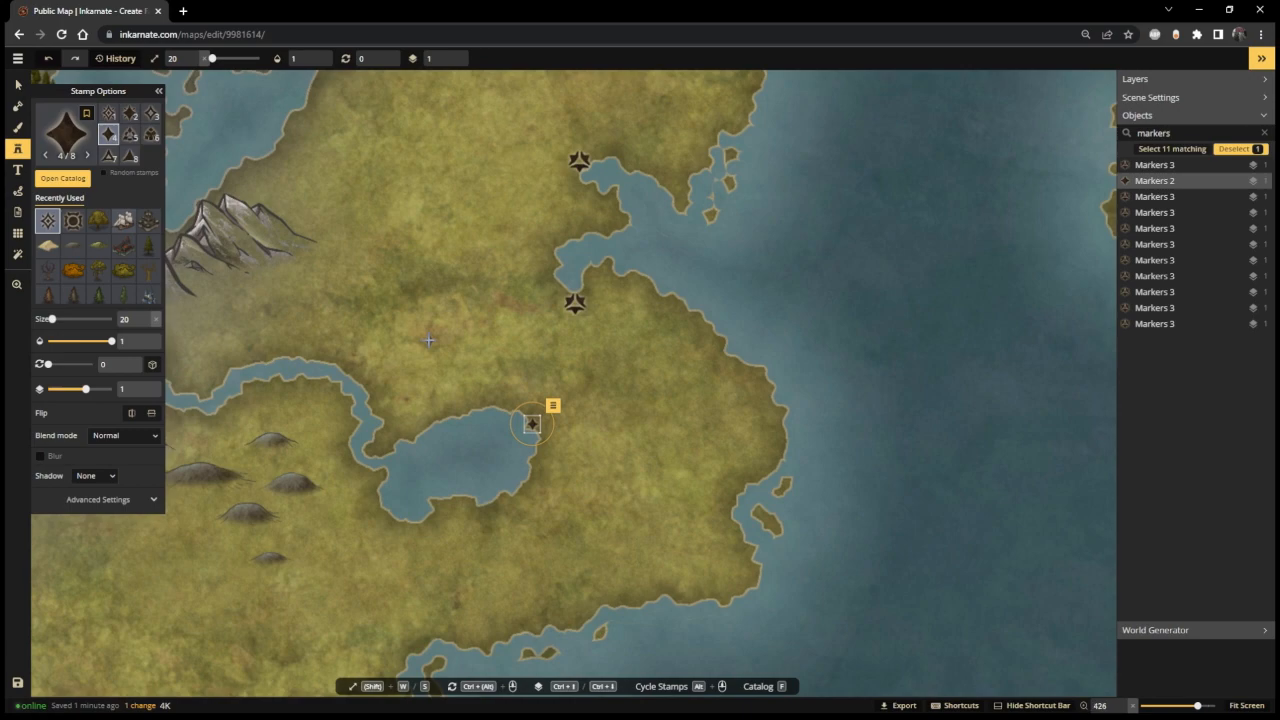
{"action": "scroll", "coordinate": [428, 340], "scroll_direction": "up", "scroll_amount": 1}
{"action": "left_click_drag", "start_coordinate": [428, 340], "coordinate": [609, 434]}
{"action": "scroll", "coordinate": [330, 405], "scroll_direction": "down", "scroll_amount": 2}
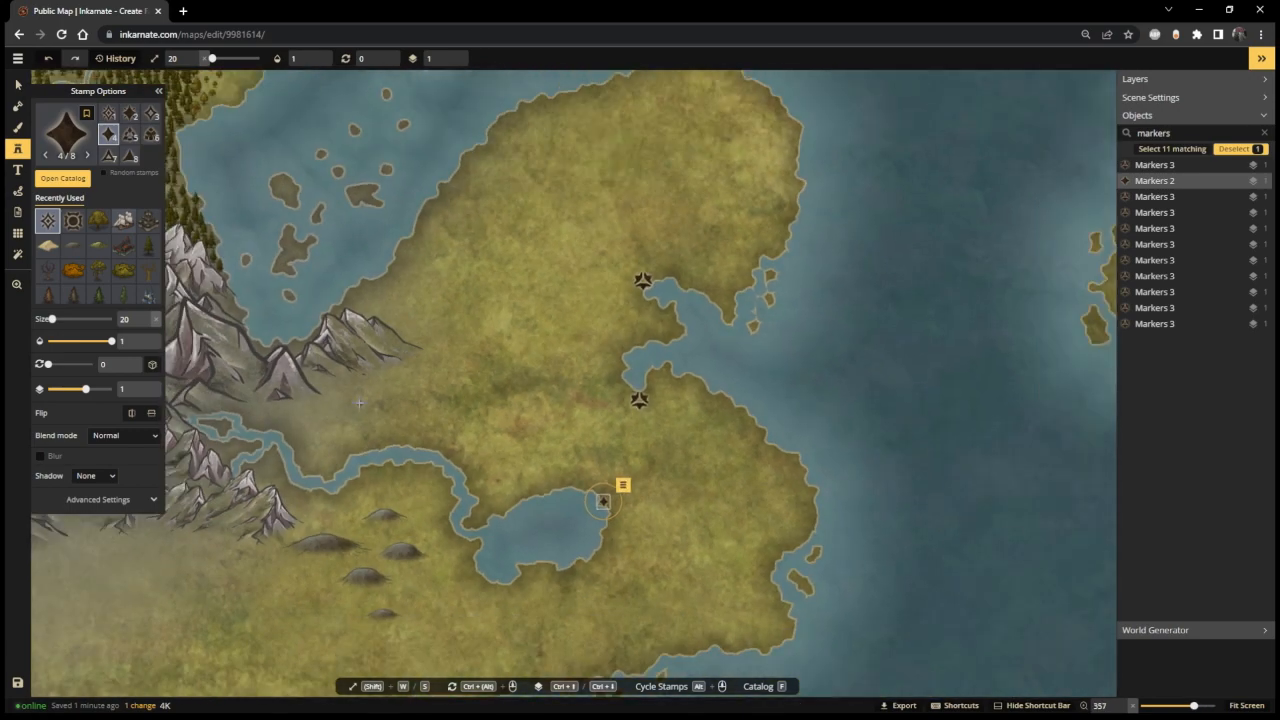
{"action": "scroll", "coordinate": [385, 393], "scroll_direction": "up", "scroll_amount": 1}
{"action": "left_click_drag", "start_coordinate": [385, 393], "coordinate": [632, 370]}
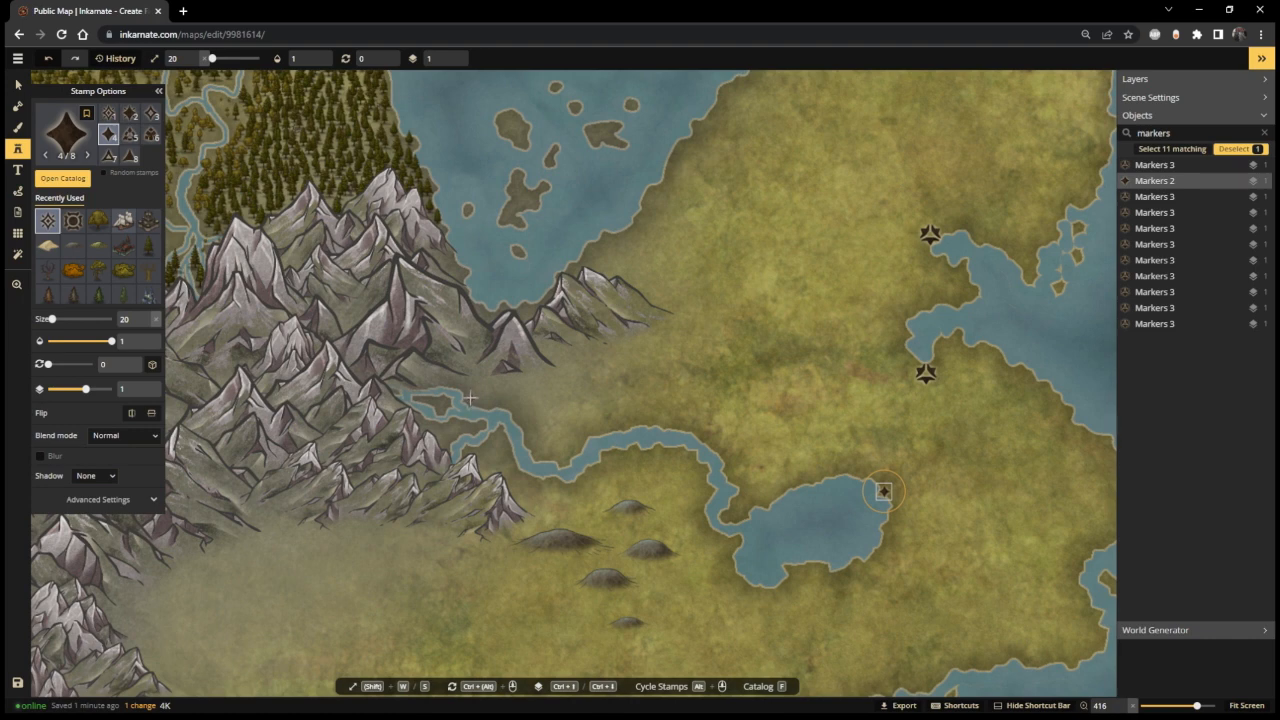
{"action": "left_click", "coordinate": [469, 398]}
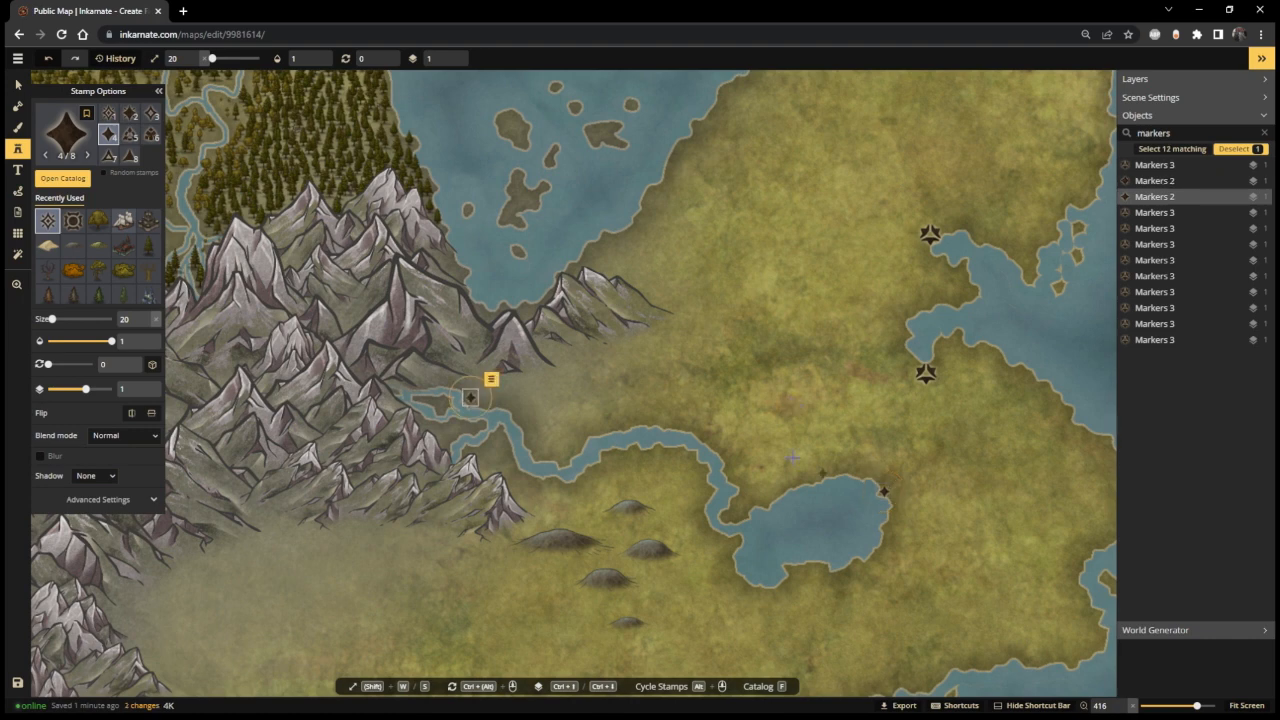
- Nudge the lake's four-pointed star marker slightly northeast, away from the water
{"action": "left_click", "coordinate": [18, 86]}
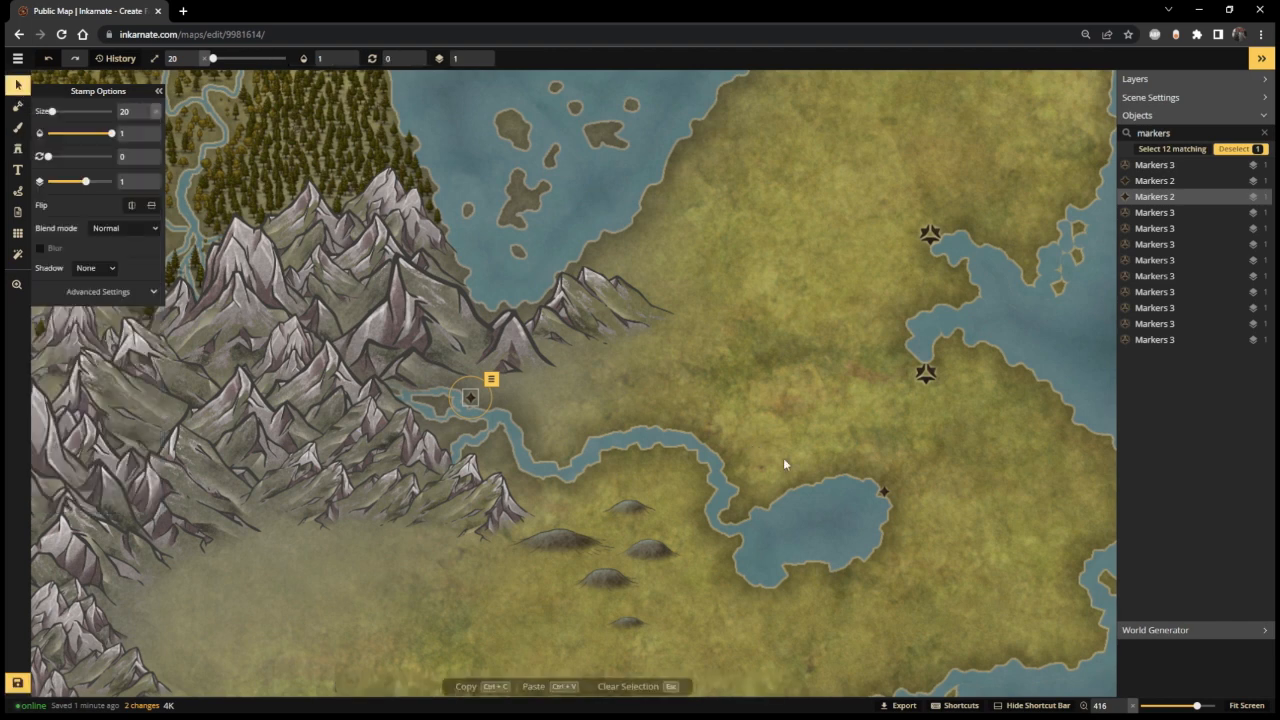
{"action": "left_click", "coordinate": [882, 492]}
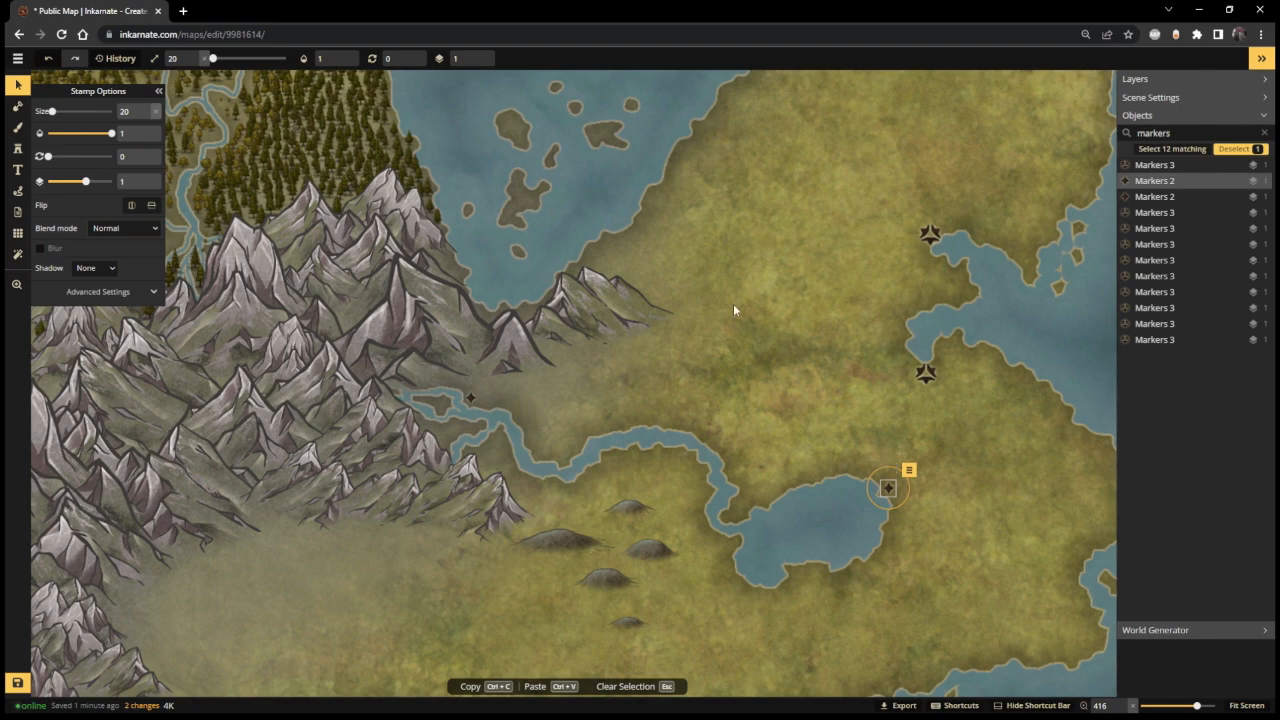
- Examine the southern continent's eastern coast and interior for spots to put minor settlements
{"action": "scroll", "coordinate": [733, 303], "scroll_direction": "down", "scroll_amount": 3}
{"action": "scroll", "coordinate": [850, 260], "scroll_direction": "up", "scroll_amount": 2}
{"action": "left_click_drag", "start_coordinate": [893, 234], "coordinate": [805, 454]}
{"action": "scroll", "coordinate": [785, 410], "scroll_direction": "down", "scroll_amount": 2}
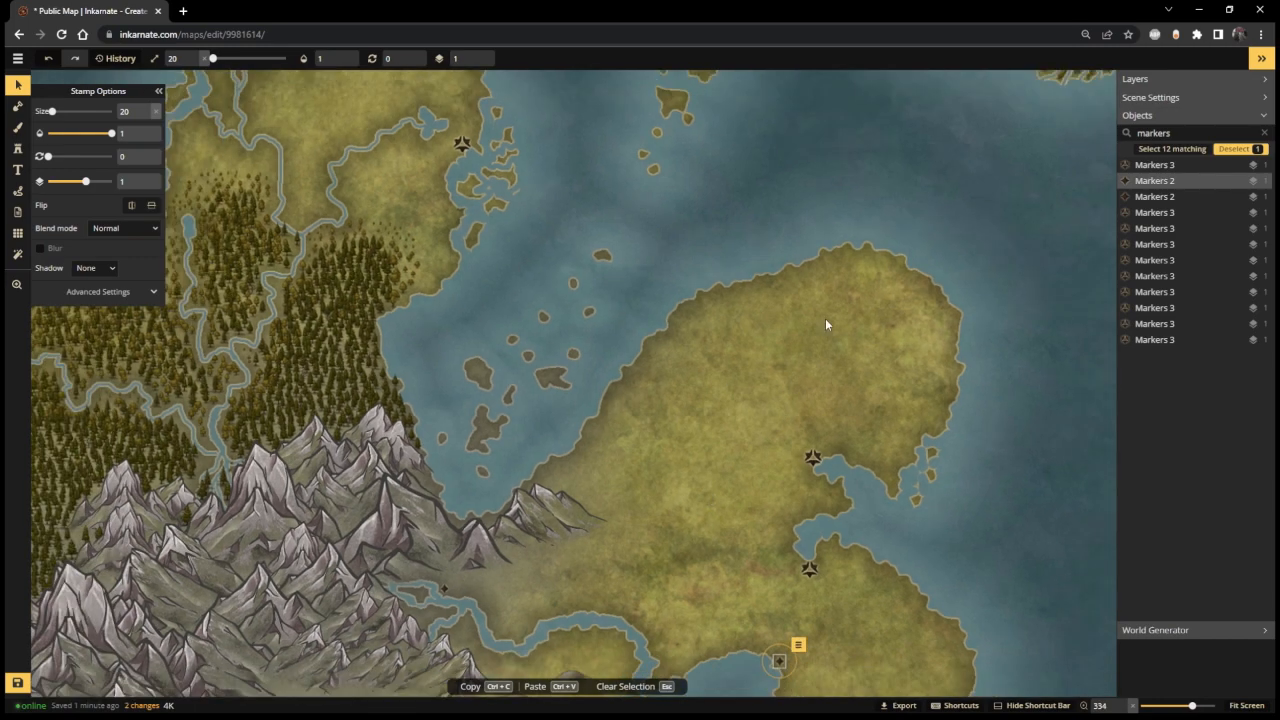
{"action": "left_click_drag", "start_coordinate": [724, 498], "coordinate": [694, 170]}
{"action": "scroll", "coordinate": [694, 375], "scroll_direction": "up", "scroll_amount": 1}
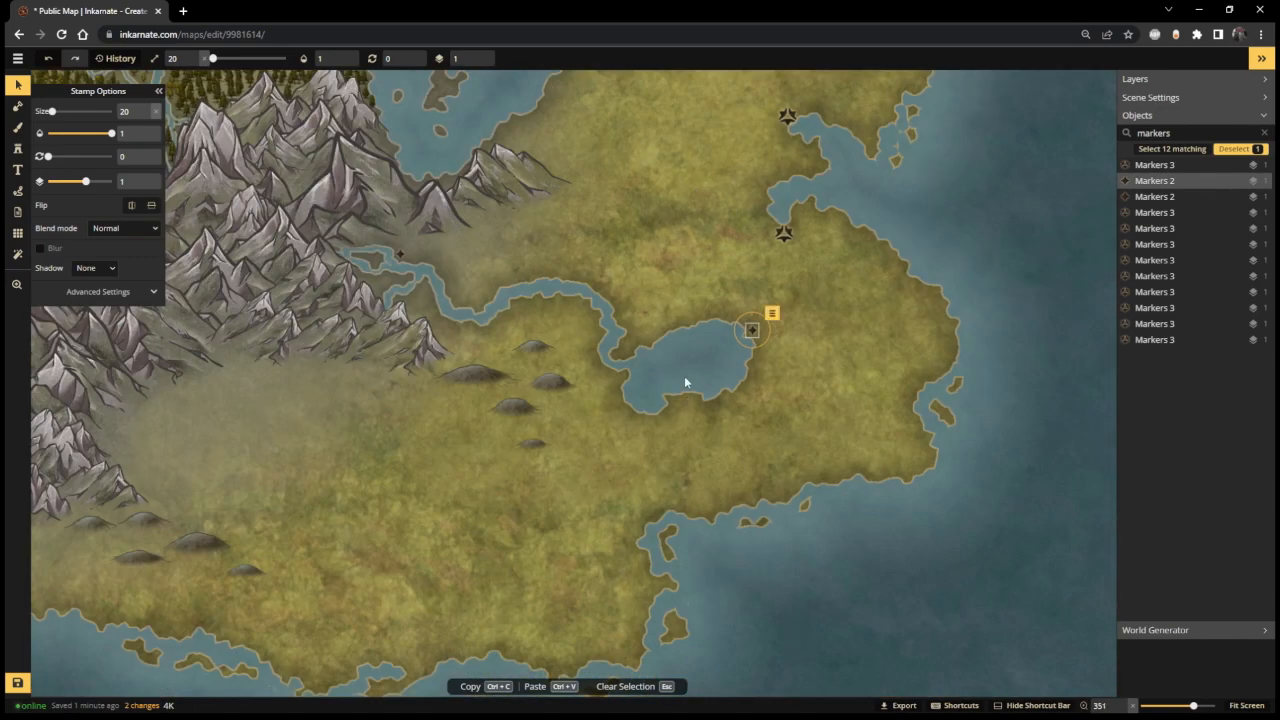
{"action": "scroll", "coordinate": [684, 379], "scroll_direction": "down", "scroll_amount": 1}
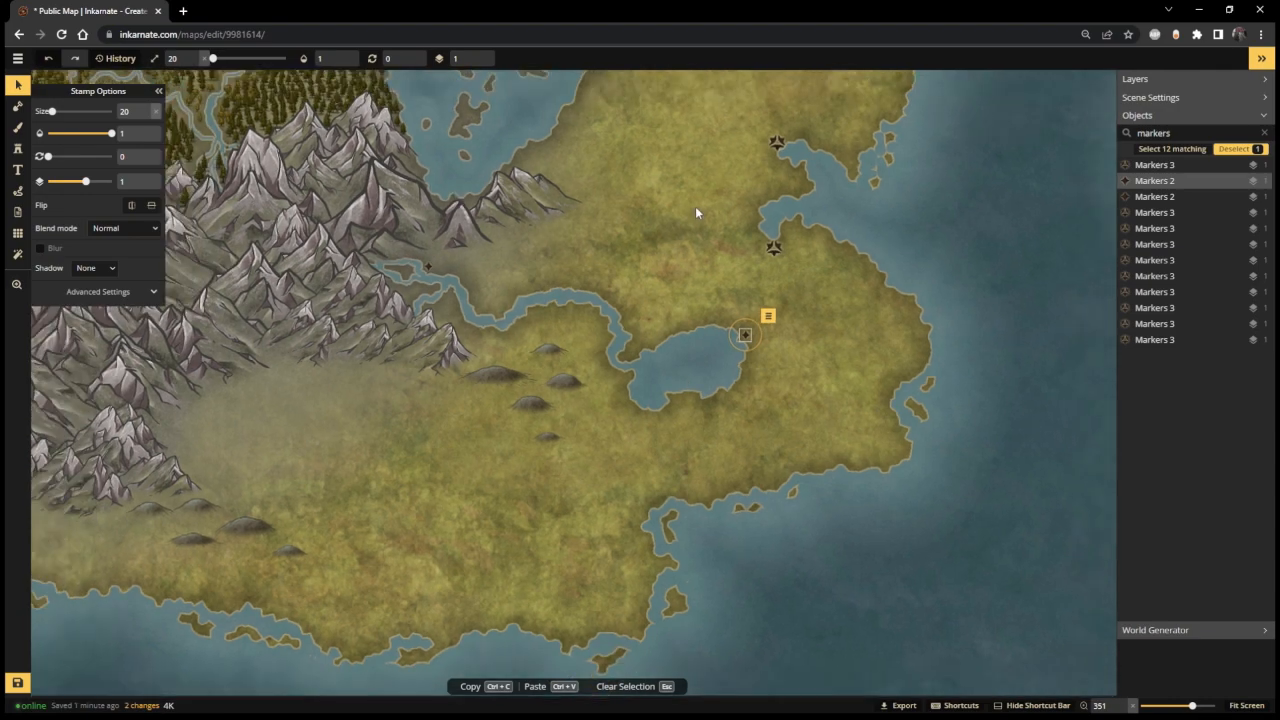
{"action": "left_click_drag", "start_coordinate": [695, 206], "coordinate": [637, 460]}
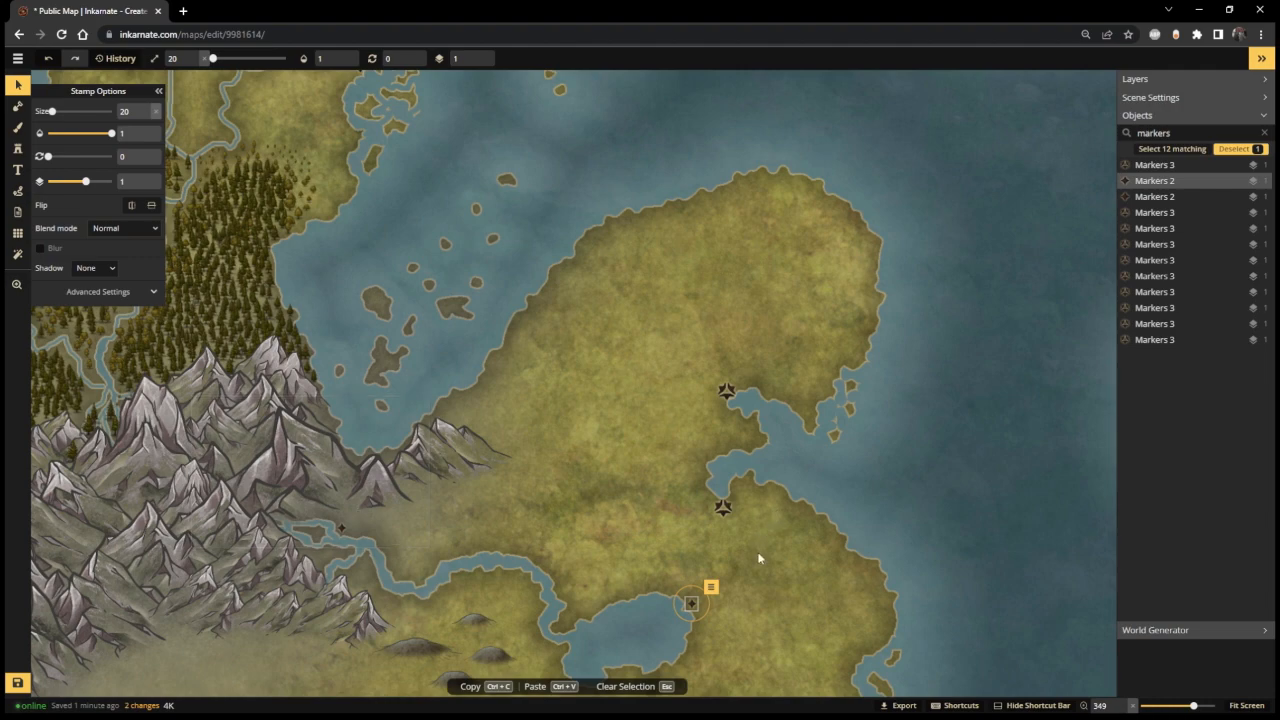
{"action": "scroll", "coordinate": [937, 519], "scroll_direction": "up", "scroll_amount": 2}
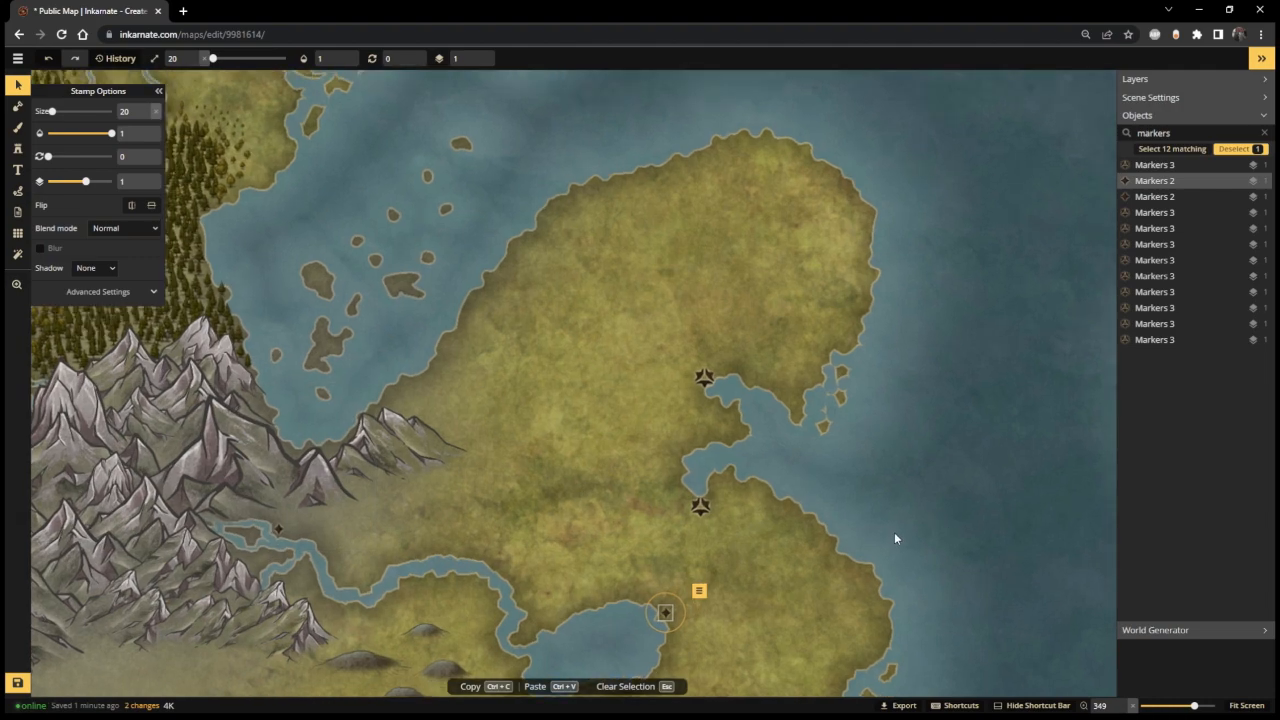
{"action": "scroll", "coordinate": [893, 532], "scroll_direction": "down", "scroll_amount": 2}
{"action": "scroll", "coordinate": [882, 436], "scroll_direction": "up", "scroll_amount": 2}
{"action": "left_click_drag", "start_coordinate": [855, 670], "coordinate": [795, 466]}
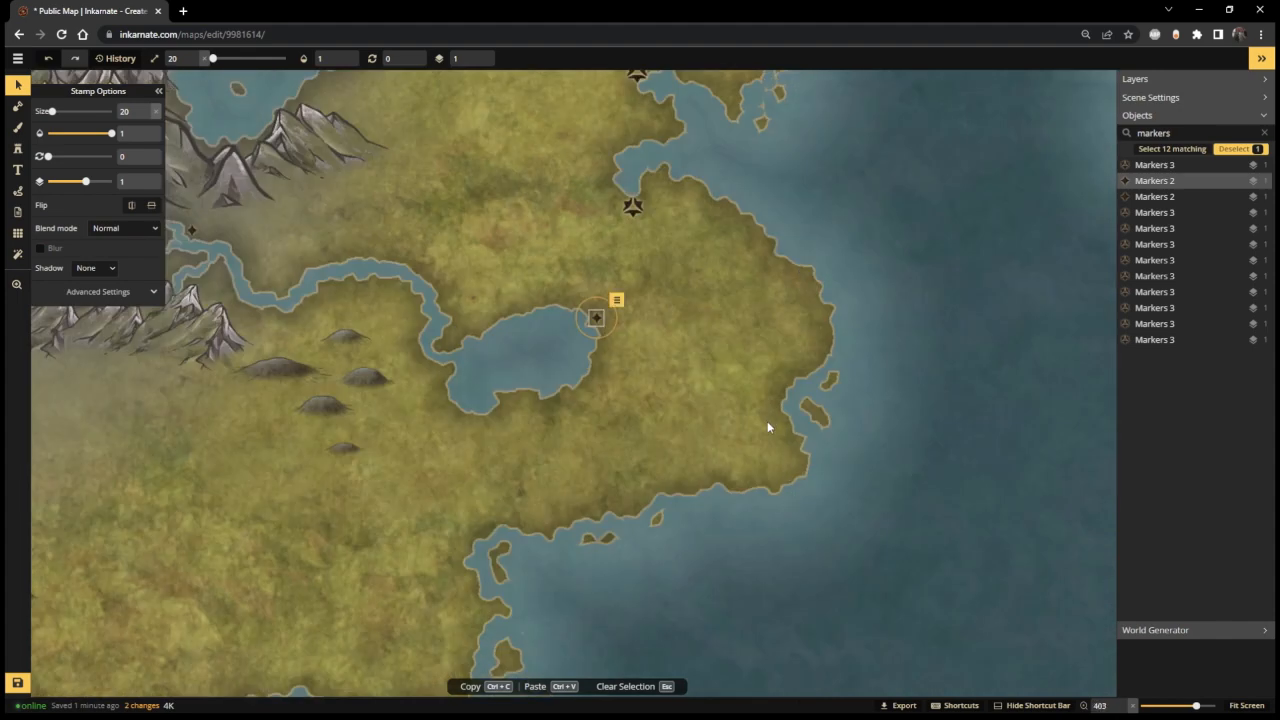
- Place a copy of the lake's four-pointed star marker on the continent's southeastern cape and nudge it to the shoreline
{"action": "left_click", "coordinate": [780, 477]}
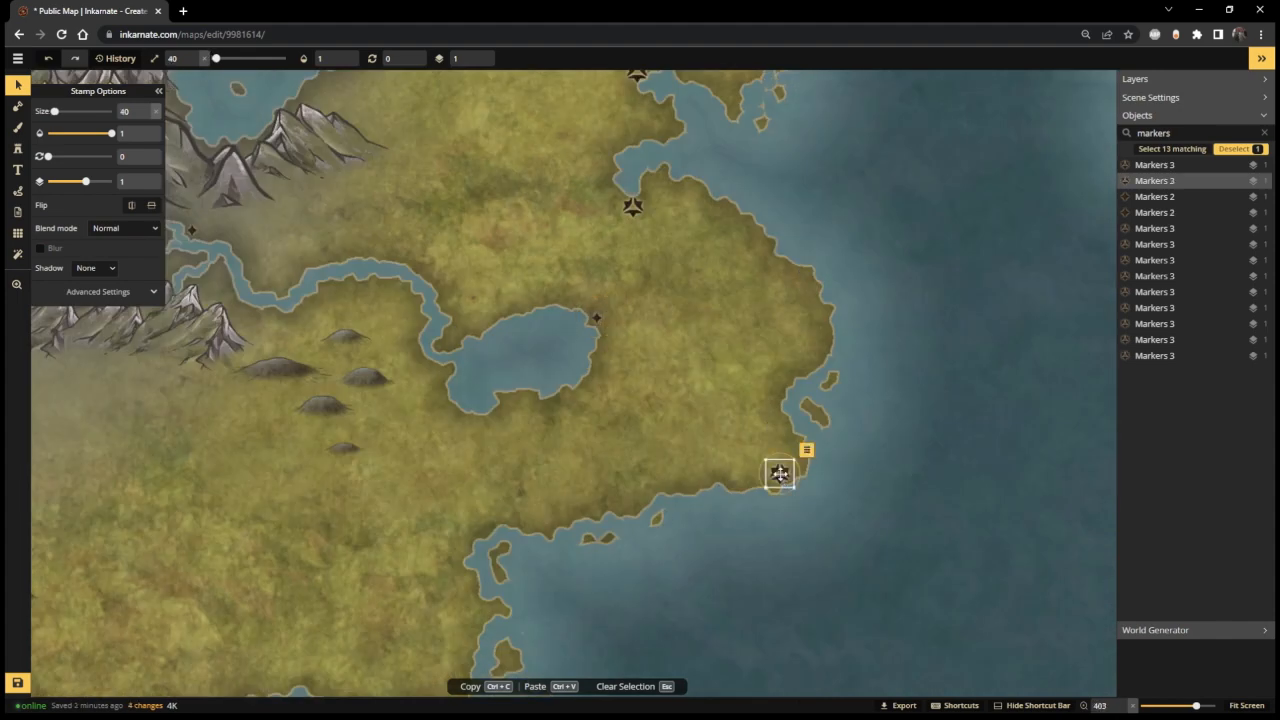
{"action": "key", "text": "Delete"}
{"action": "left_click", "coordinate": [595, 318]}
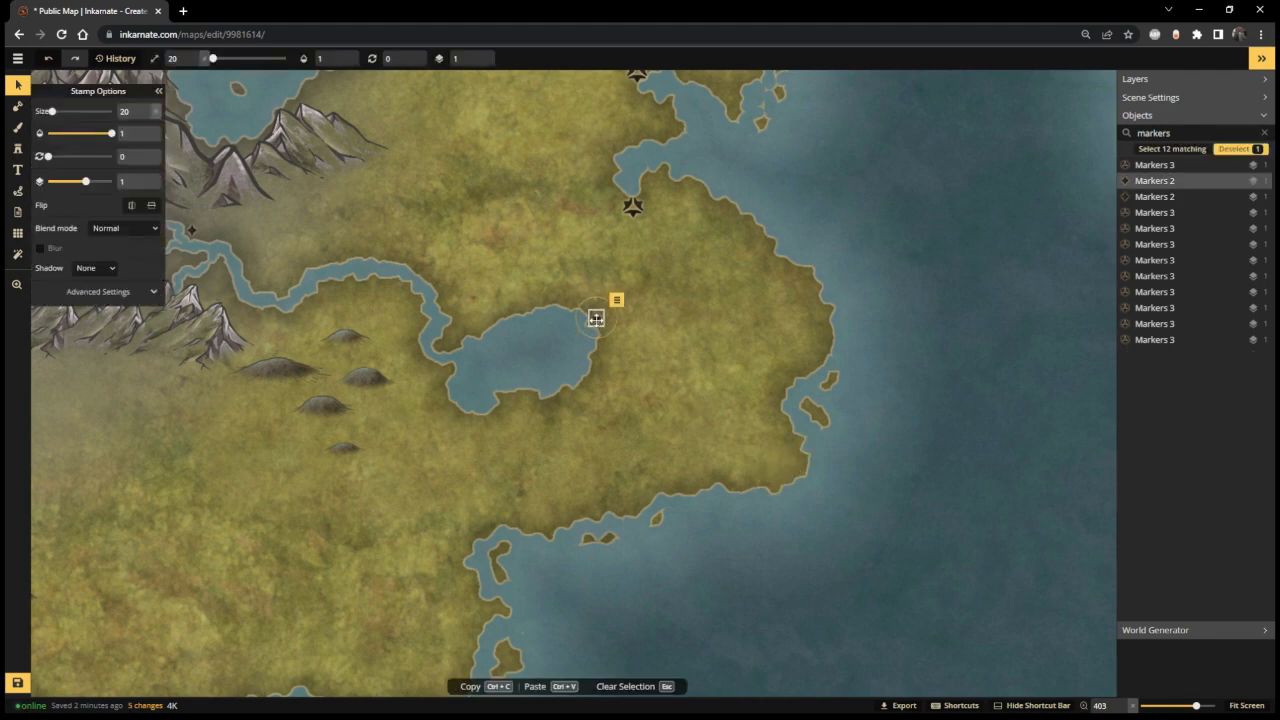
{"action": "key", "text": "ctrl+c"}
{"action": "key", "text": "ctrl+v"}
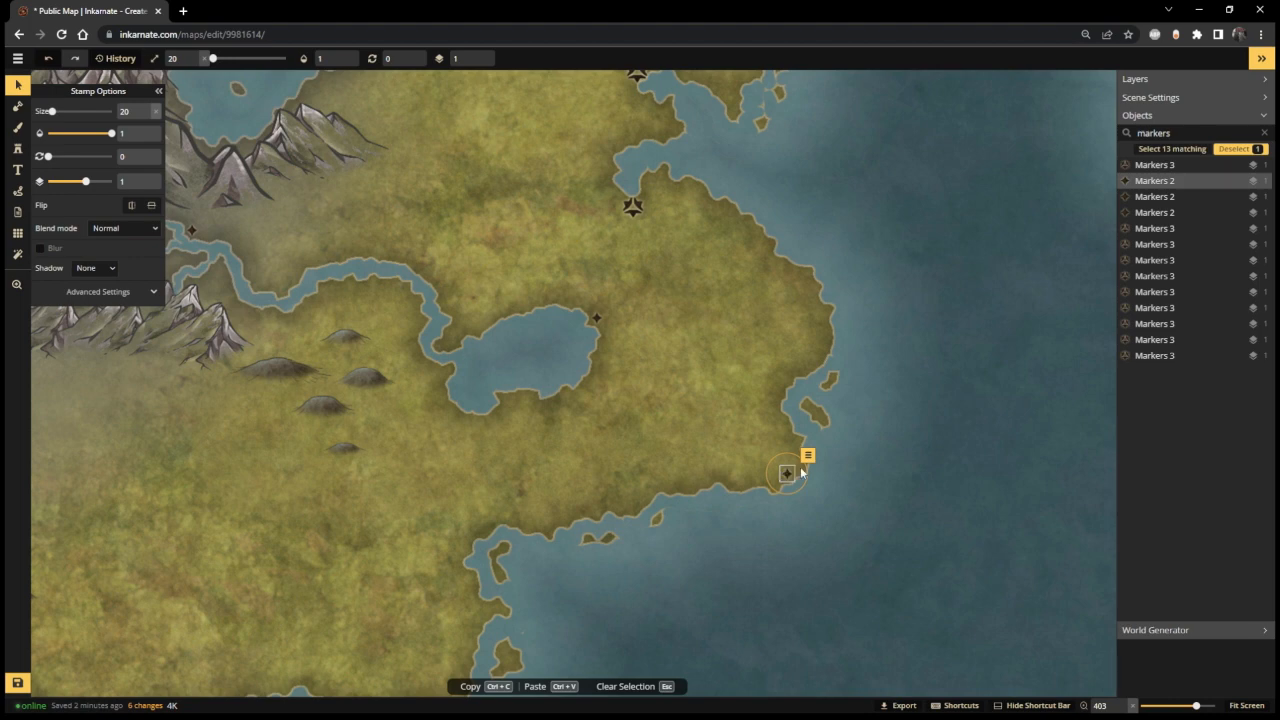
{"action": "key", "text": "Escape"}
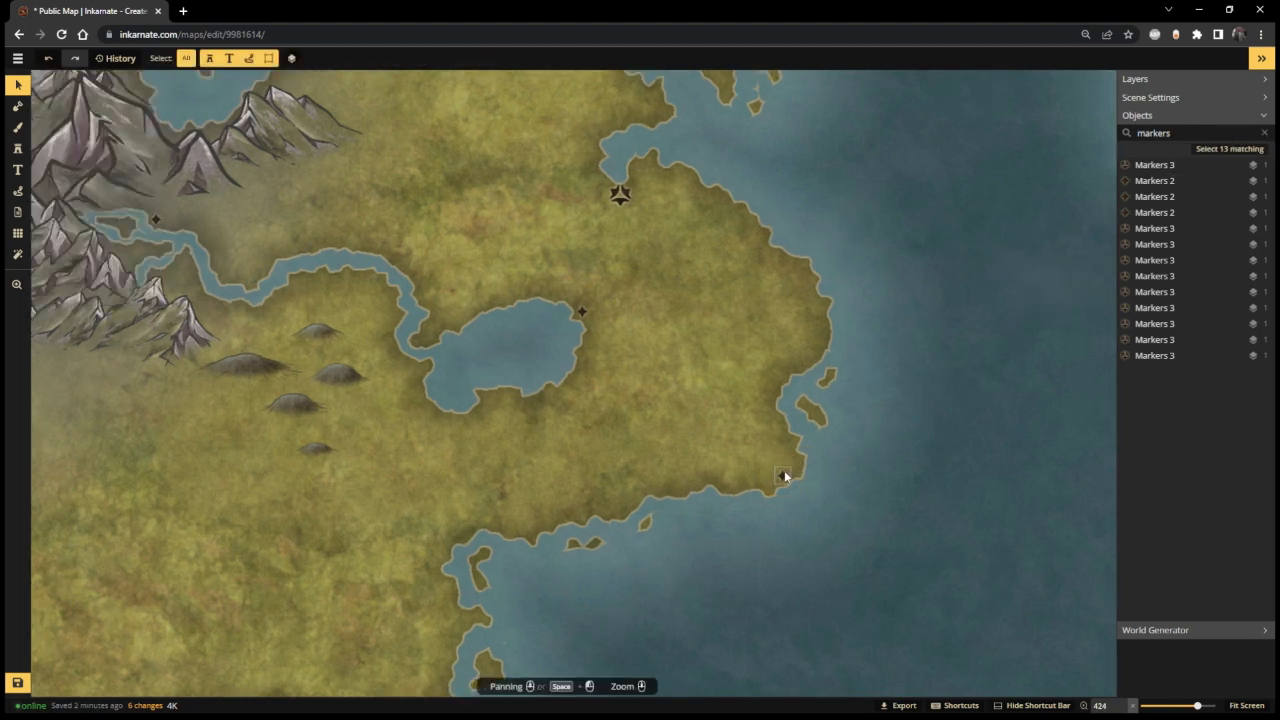
{"action": "left_click_drag", "start_coordinate": [781, 472], "coordinate": [796, 470]}
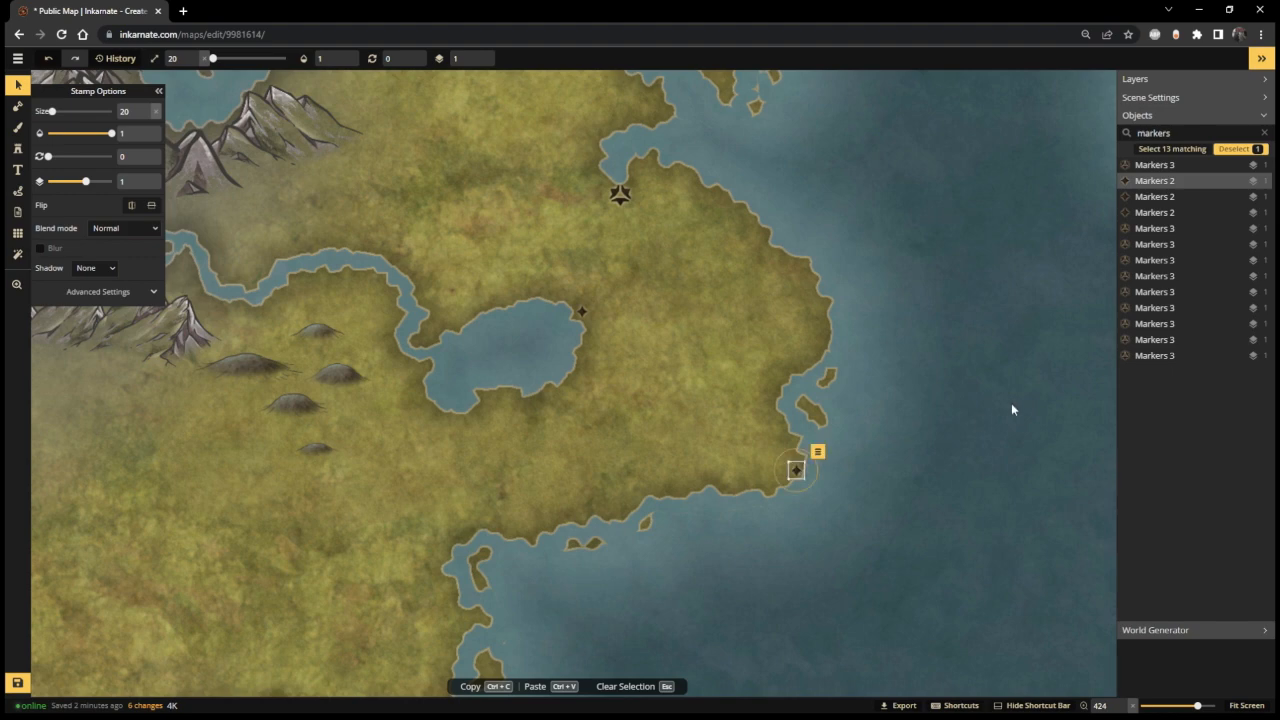
{"action": "key", "text": "Escape"}
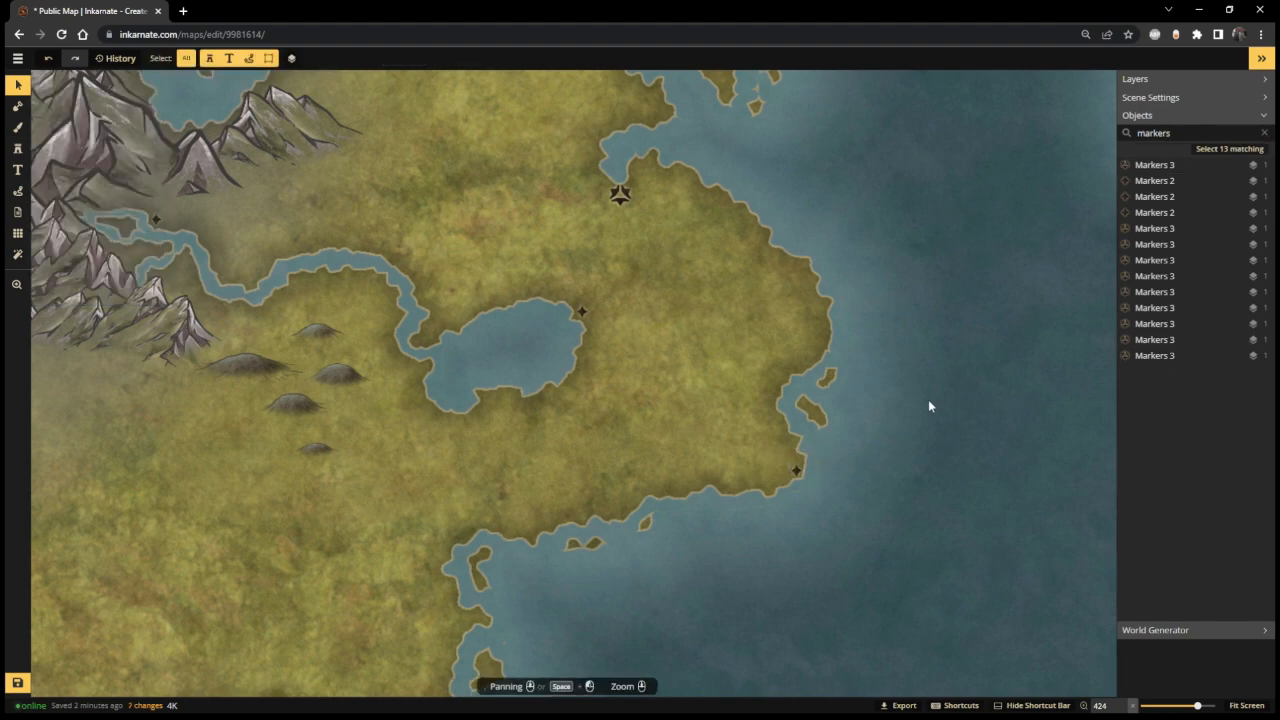
{"action": "scroll", "coordinate": [706, 420], "scroll_direction": "down", "scroll_amount": 5}
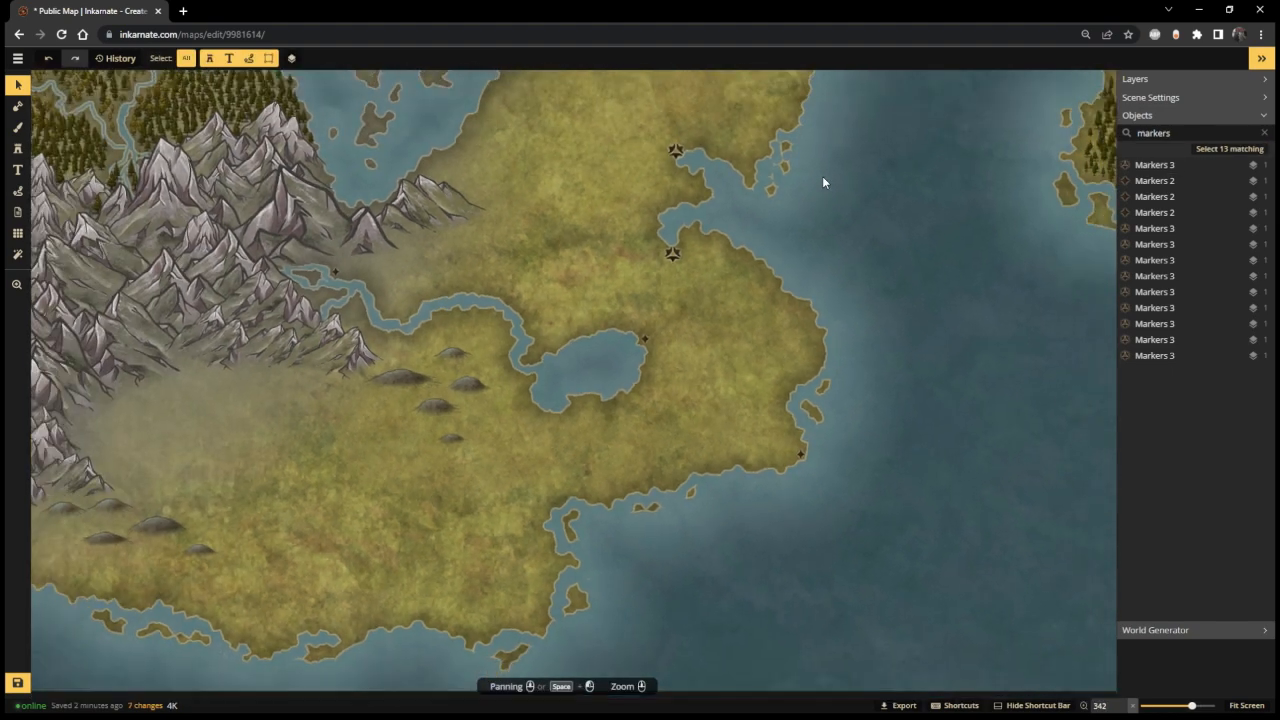
{"action": "scroll", "coordinate": [823, 182], "scroll_direction": "down", "scroll_amount": 1}
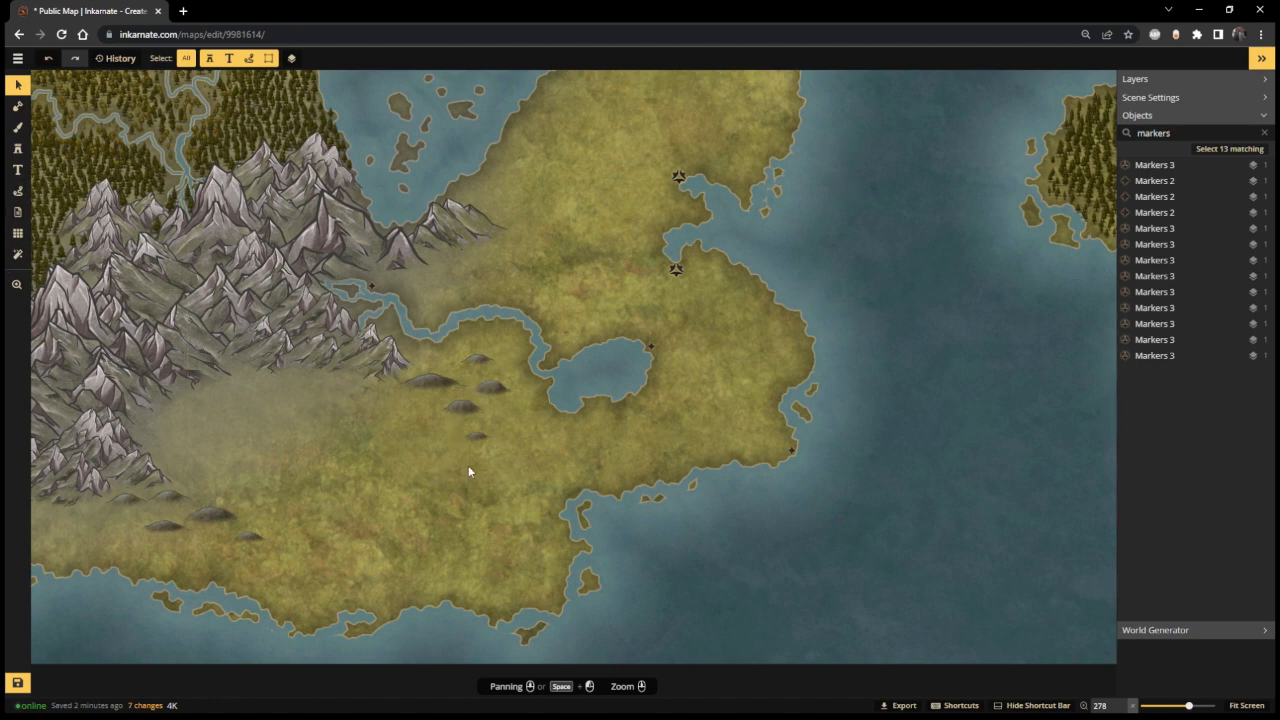
{"action": "left_click", "coordinate": [230, 394]}
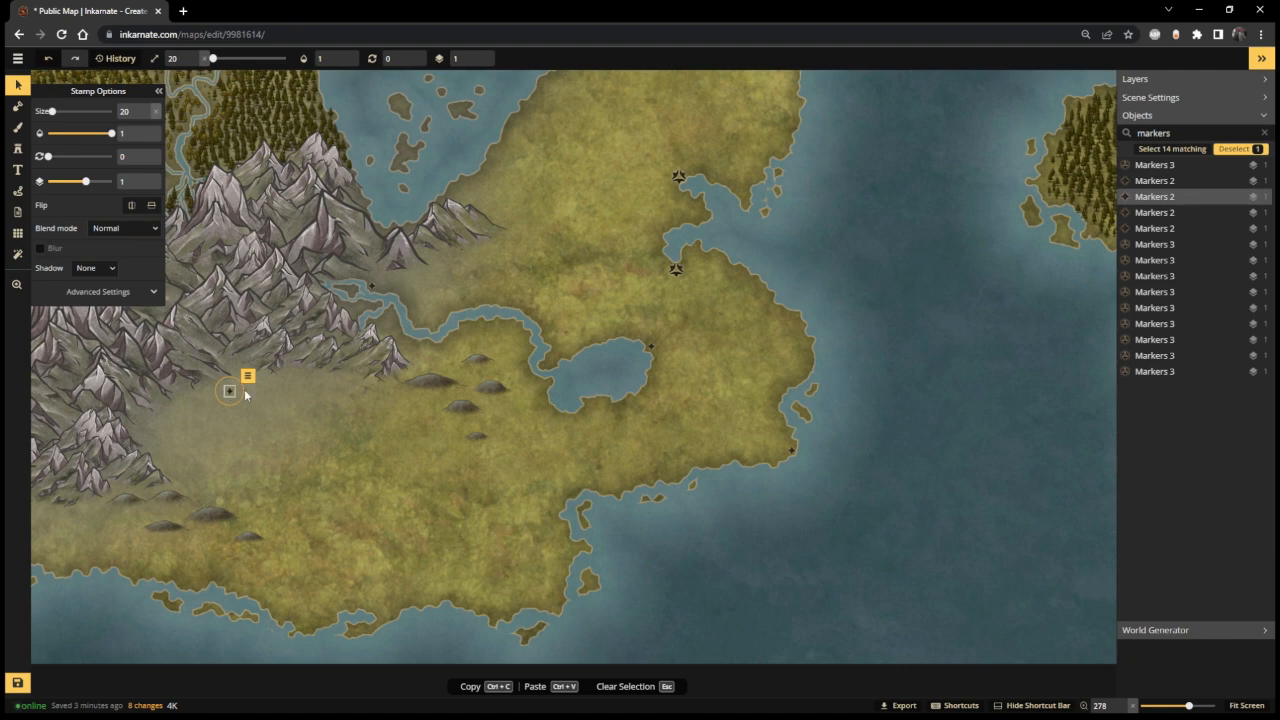
{"action": "key", "text": "Delete"}
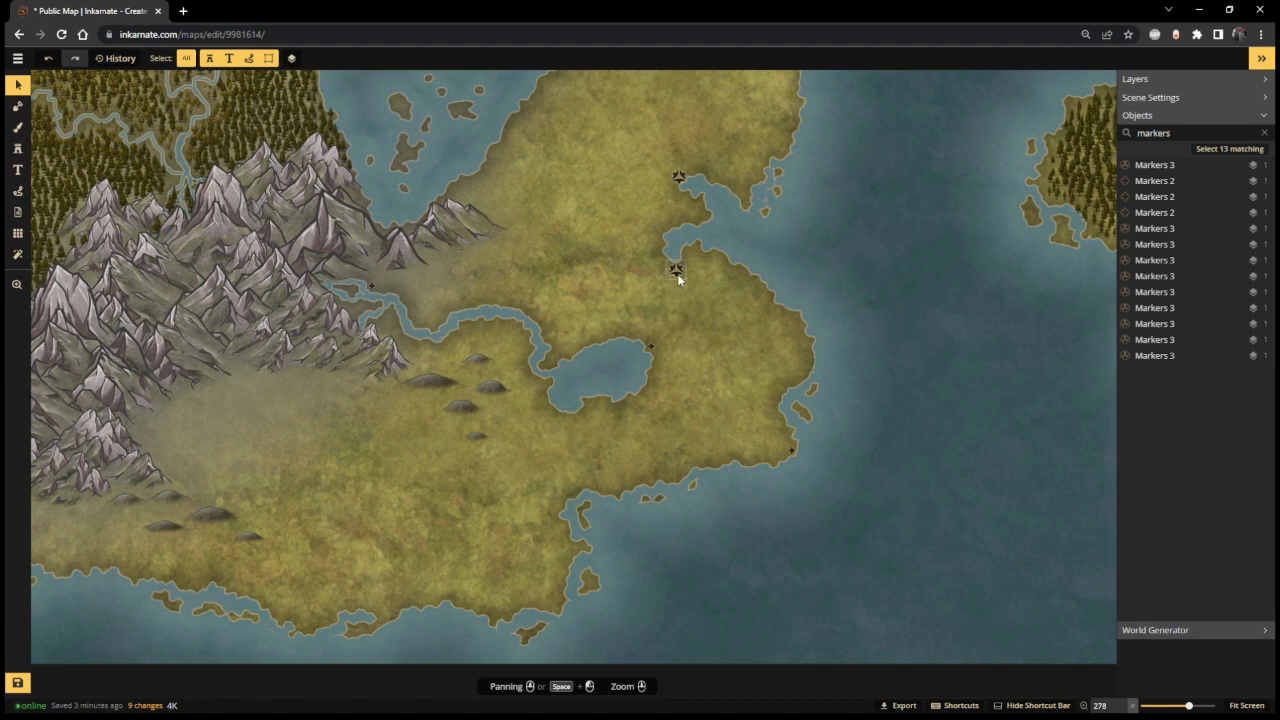
- Place a copy of the larger star marker from the eastern bay at the southern foot of the mountains
{"action": "left_click", "coordinate": [676, 269]}
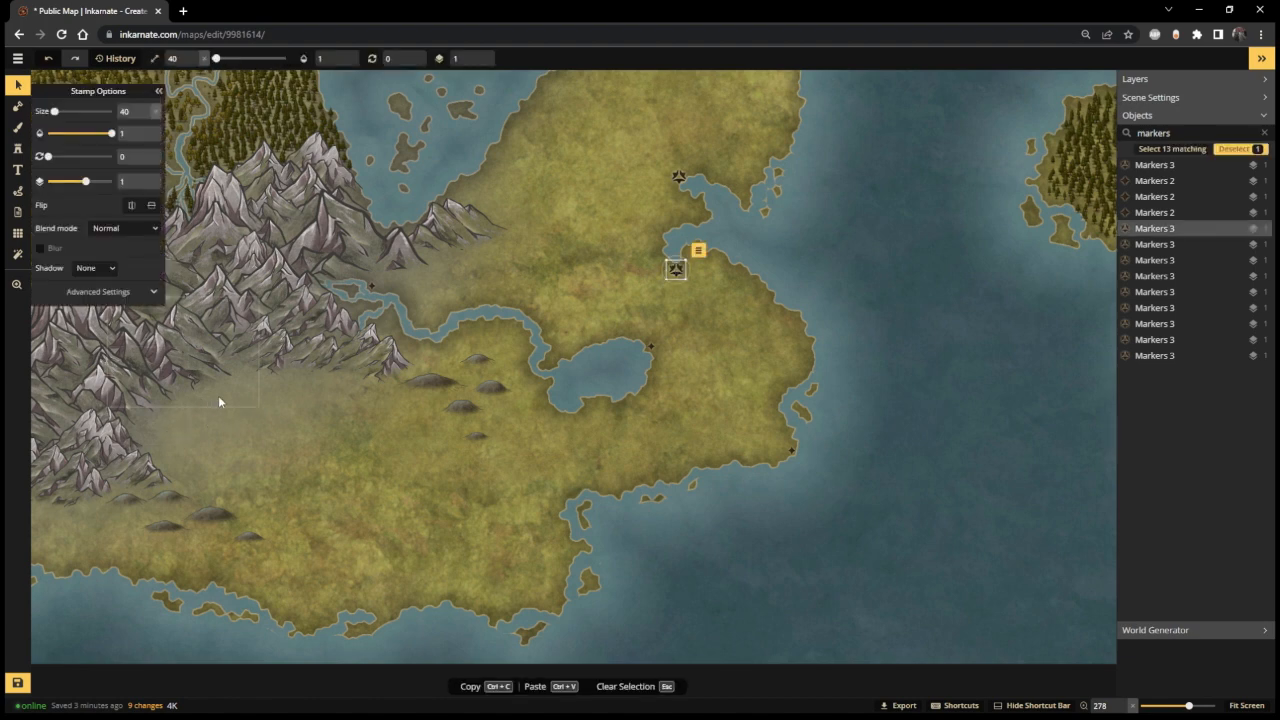
{"action": "key", "text": "ctrl+v"}
{"action": "left_click", "coordinate": [260, 400]}
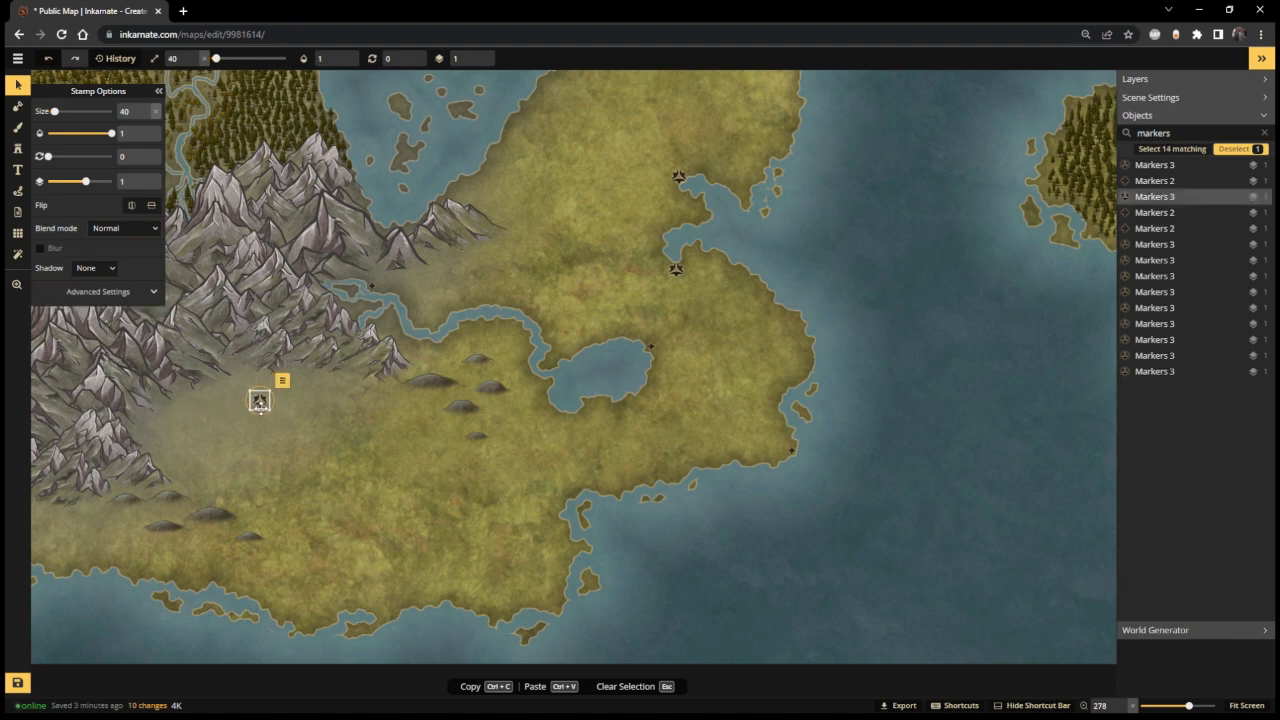
{"action": "left_click_drag", "start_coordinate": [260, 403], "coordinate": [241, 378]}
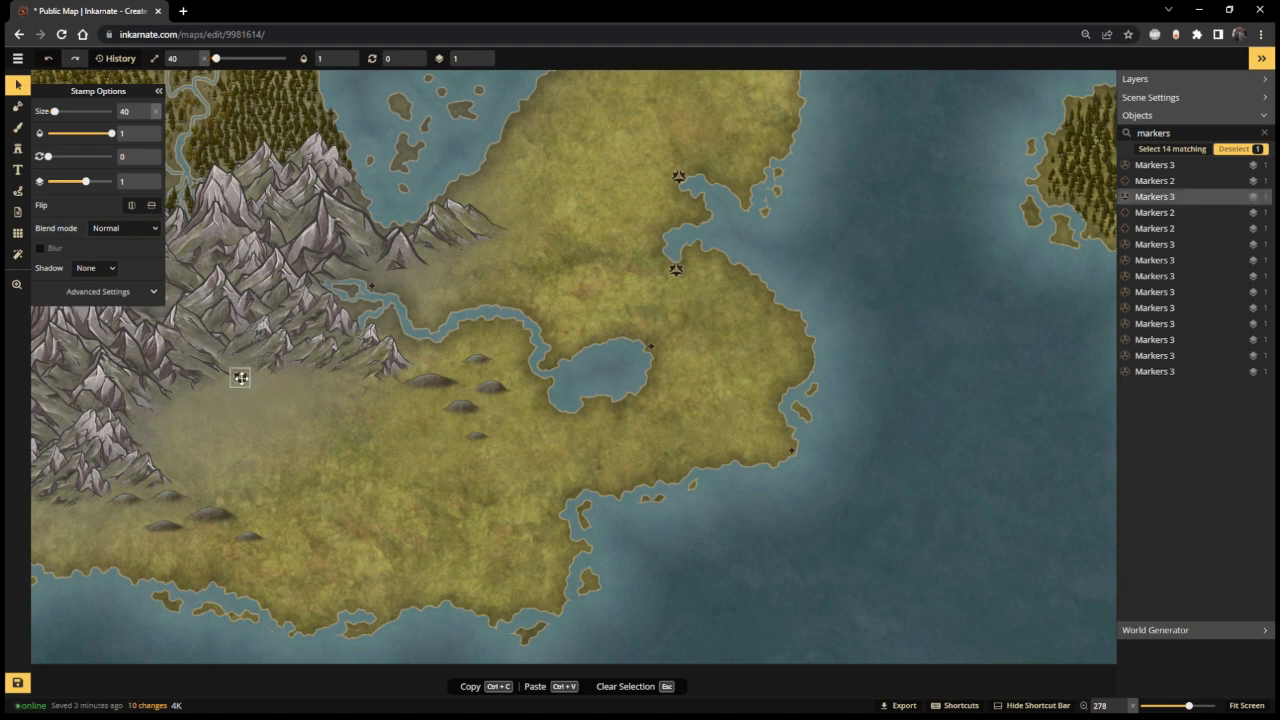
- Place a copy of the river-head four-pointed star marker on the continent's southern coast, beside the small inlet with an offshore island
{"action": "left_click", "coordinate": [371, 286]}
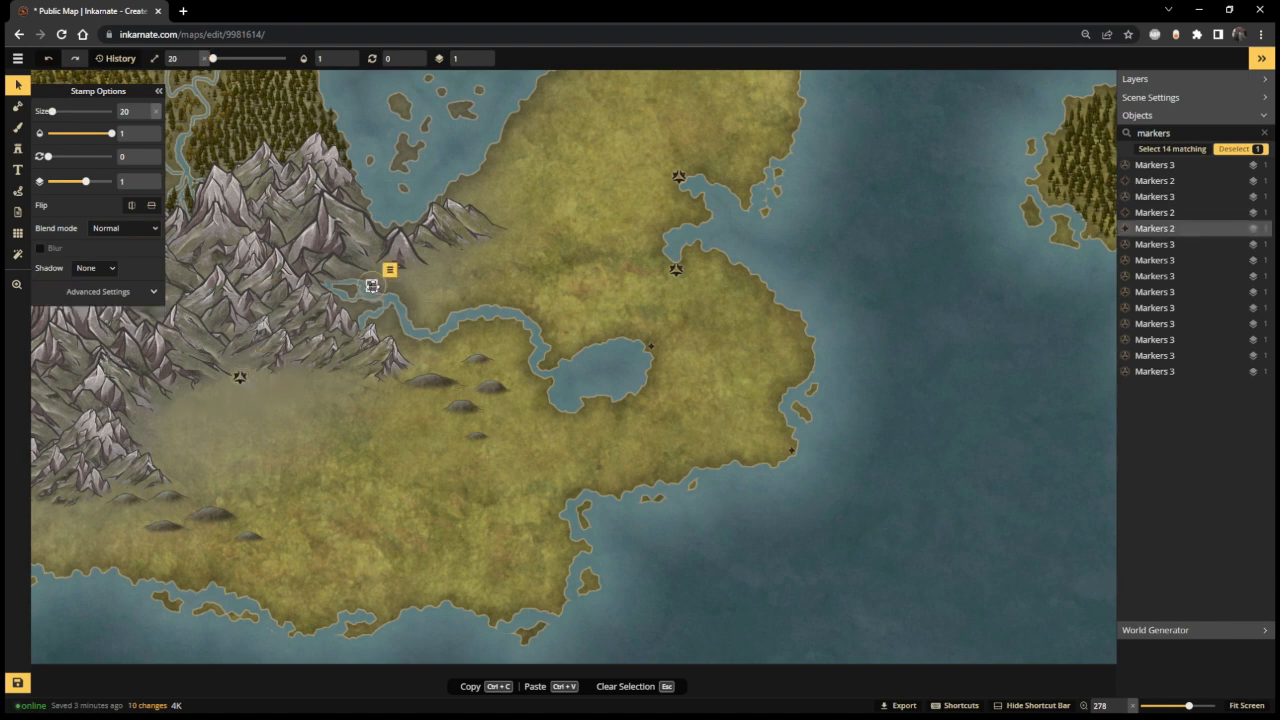
{"action": "scroll", "coordinate": [257, 503], "scroll_direction": "down", "scroll_amount": 3}
{"action": "left_click_drag", "start_coordinate": [257, 503], "coordinate": [529, 412]}
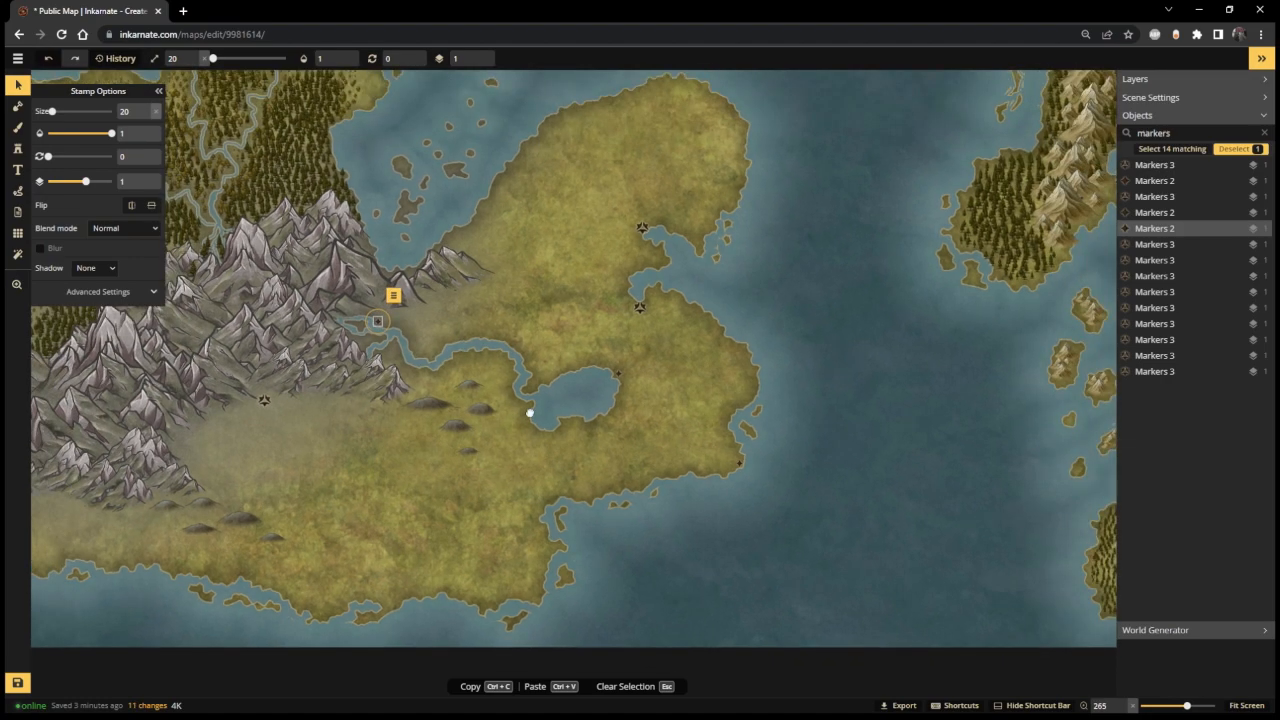
{"action": "scroll", "coordinate": [431, 472], "scroll_direction": "up", "scroll_amount": 2}
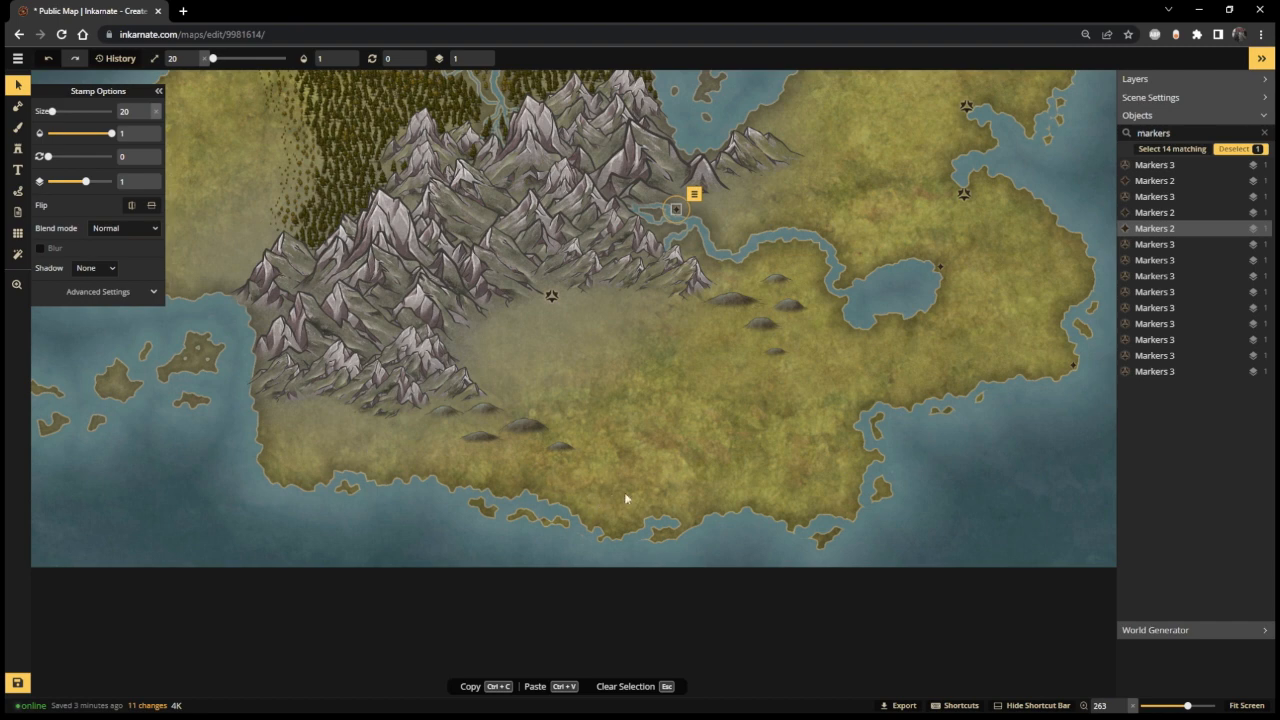
{"action": "left_click", "coordinate": [686, 521]}
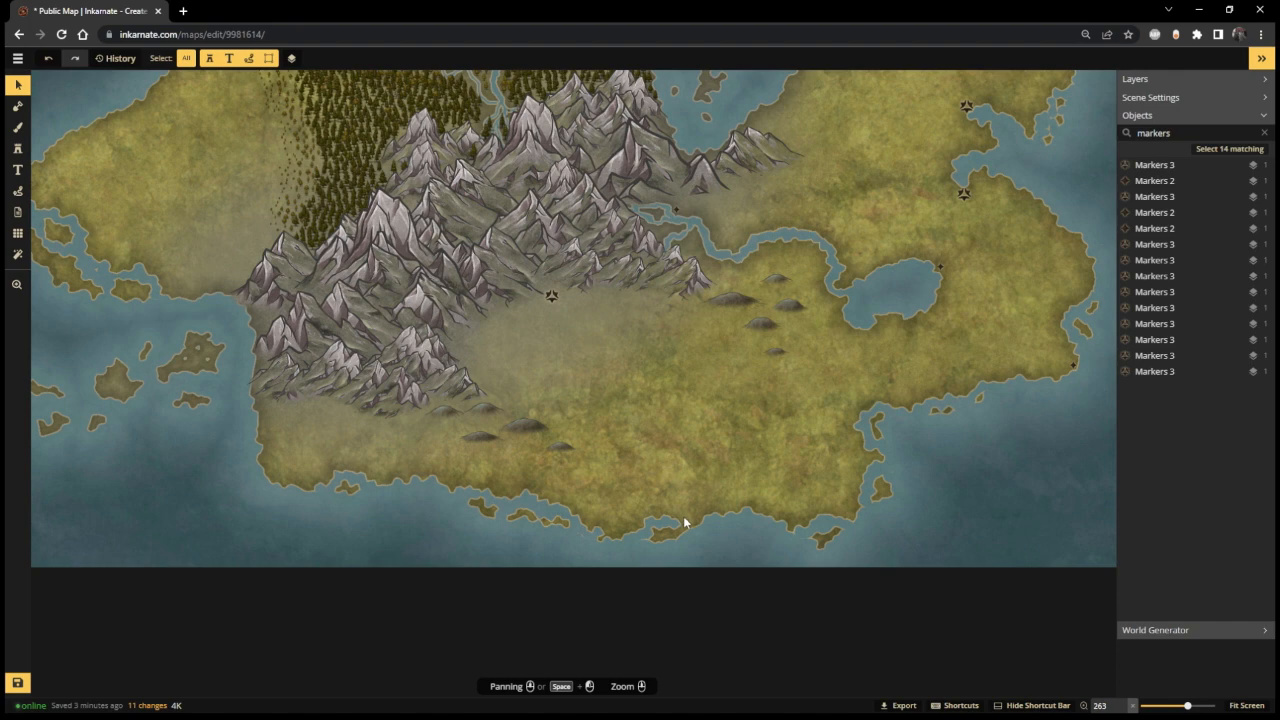
{"action": "key", "text": "ctrl+v"}
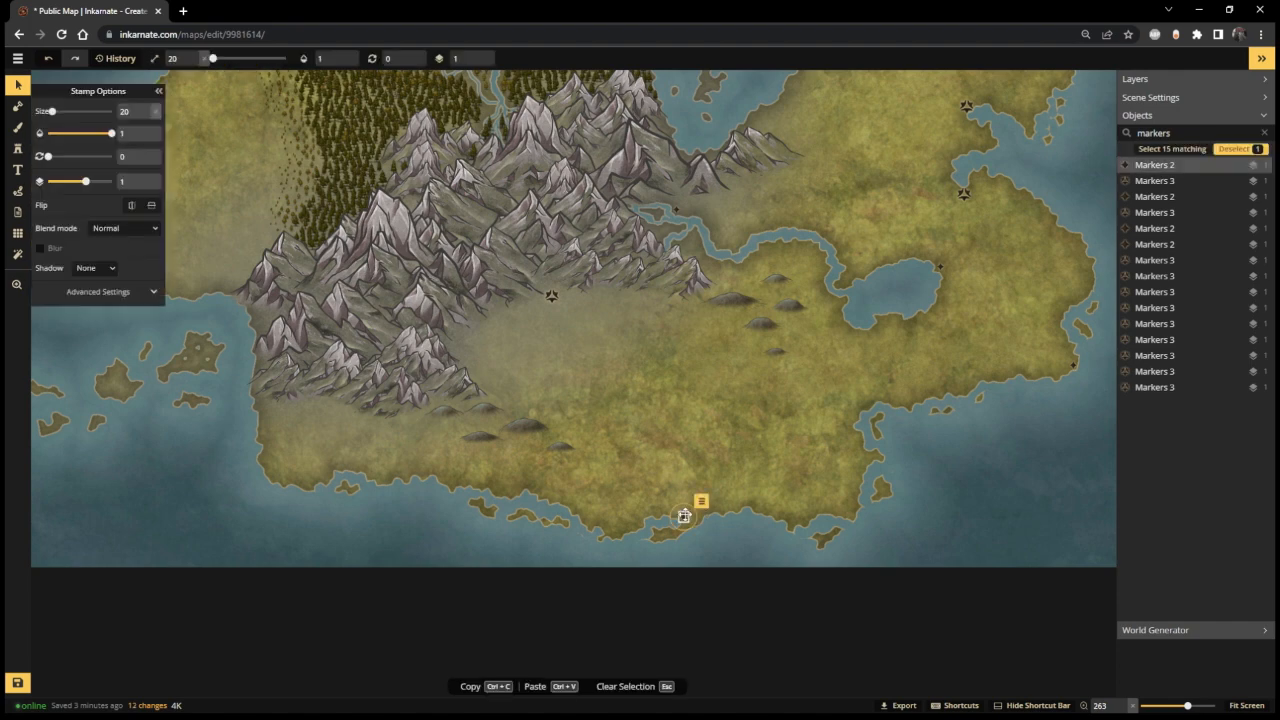
{"action": "mouse_move", "coordinate": [684, 516]}
{"action": "left_mouse_down"}
{"action": "mouse_move", "coordinate": [666, 531]}
{"action": "mouse_move", "coordinate": [682, 518]}
{"action": "left_mouse_up"}
{"action": "scroll", "coordinate": [655, 483], "scroll_direction": "up", "scroll_amount": 3}
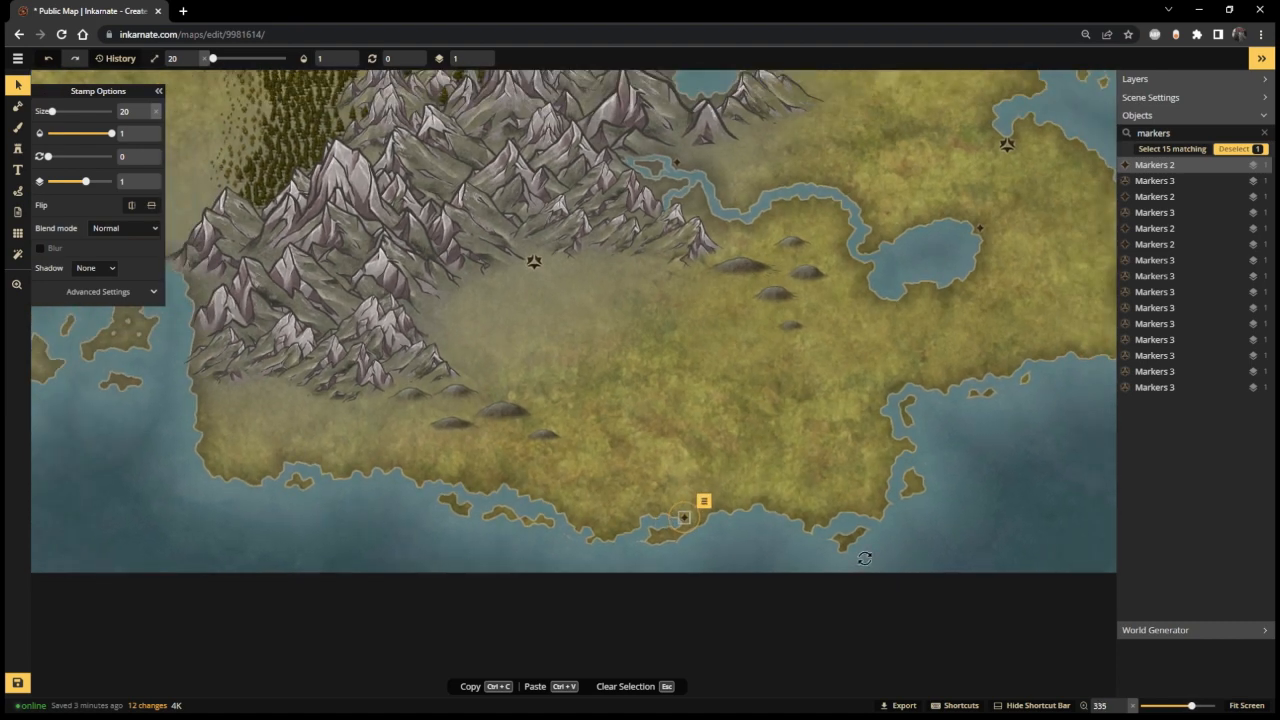
- Place a four-pointed star marker on the western landmass's east coast, between the two existing star markers
{"action": "left_click", "coordinate": [1245, 705]}
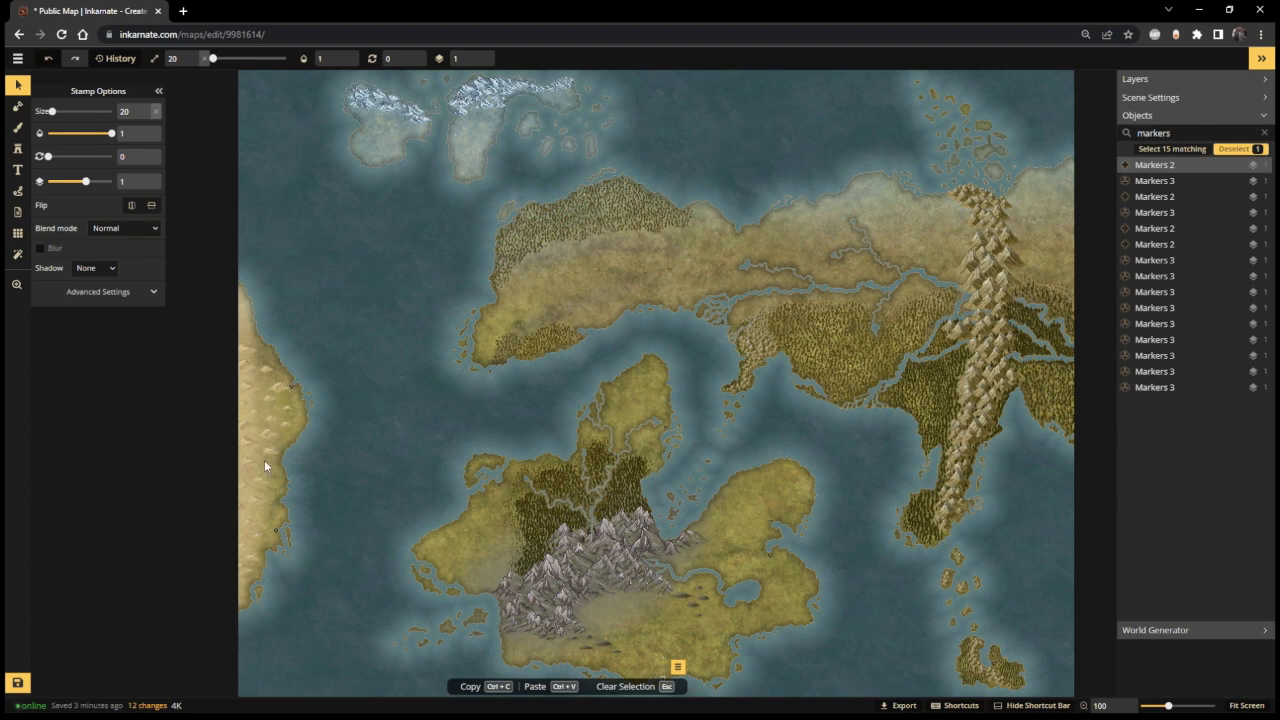
{"action": "scroll", "coordinate": [264, 460], "scroll_direction": "up", "scroll_amount": 2}
{"action": "scroll", "coordinate": [264, 465], "scroll_direction": "up", "scroll_amount": 4}
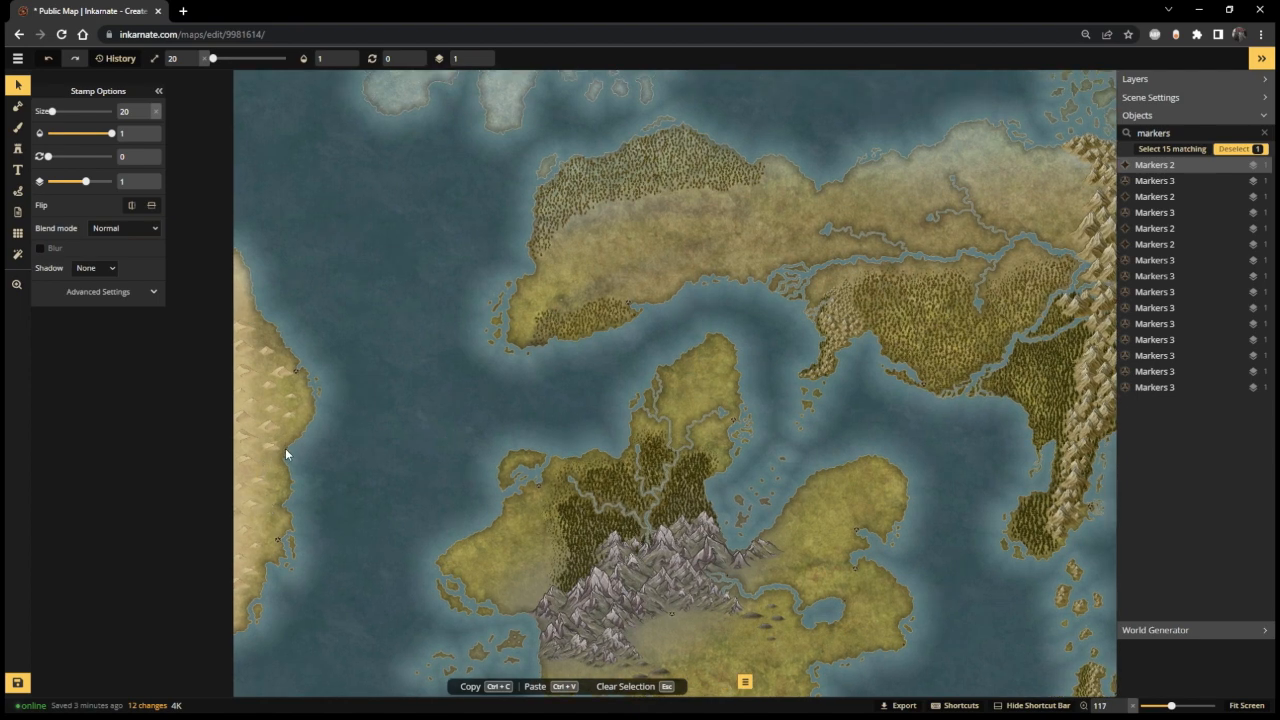
{"action": "scroll", "coordinate": [285, 450], "scroll_direction": "up", "scroll_amount": 4}
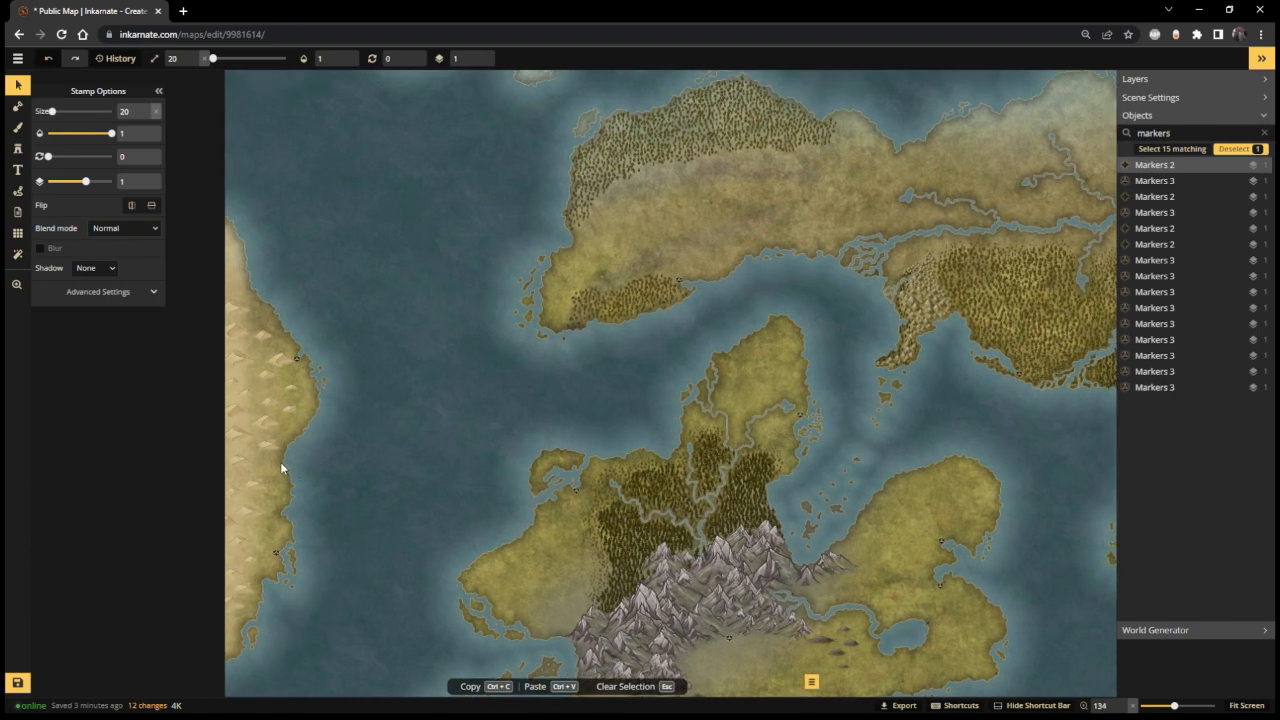
{"action": "left_click", "coordinate": [281, 466]}
{"action": "scroll", "coordinate": [283, 471], "scroll_direction": "up", "scroll_amount": 4}
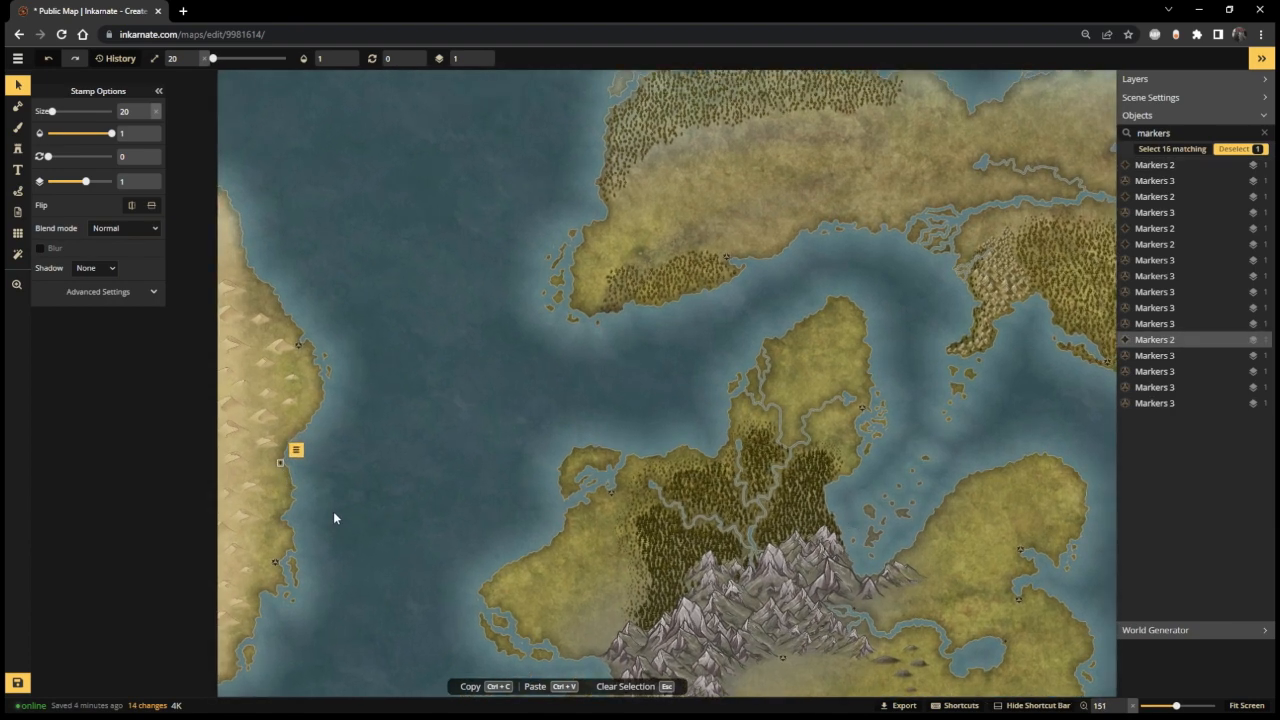
- Save the map with the northern continent in view
{"action": "scroll", "coordinate": [820, 300], "scroll_direction": "up", "scroll_amount": 1}
{"action": "left_click_drag", "start_coordinate": [820, 300], "coordinate": [626, 431]}
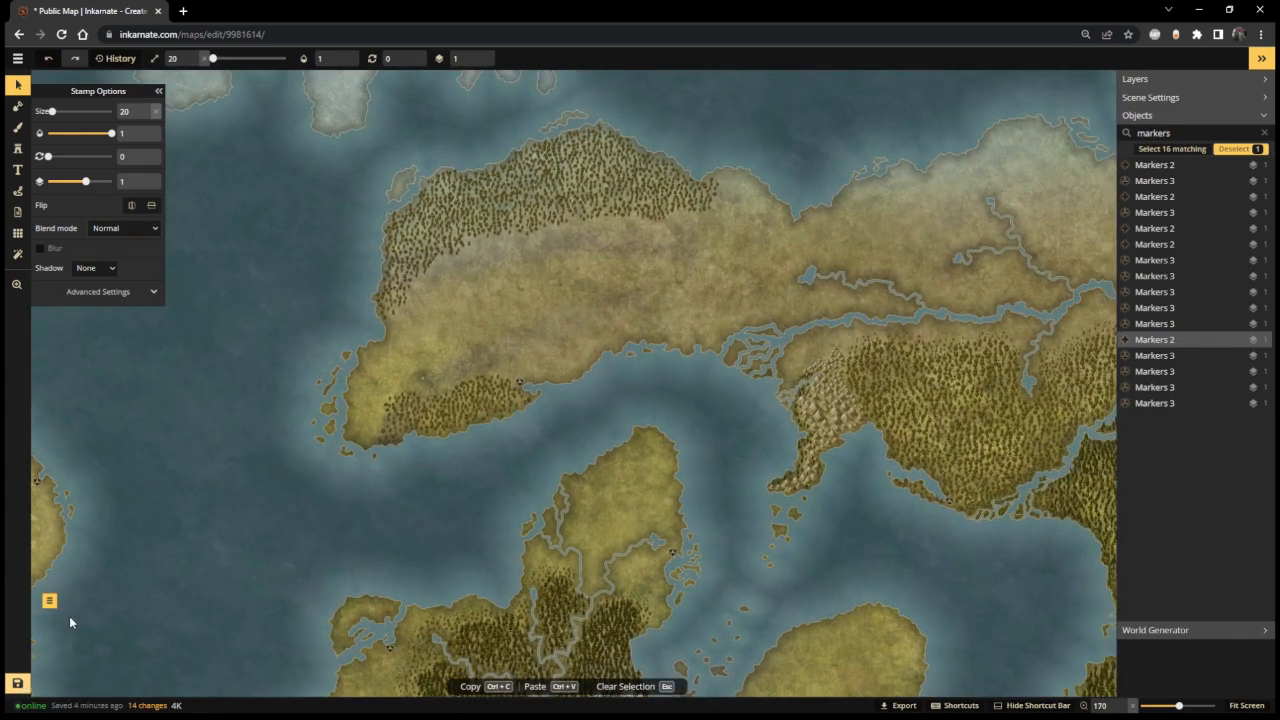
{"action": "key", "text": "ctrl+s"}
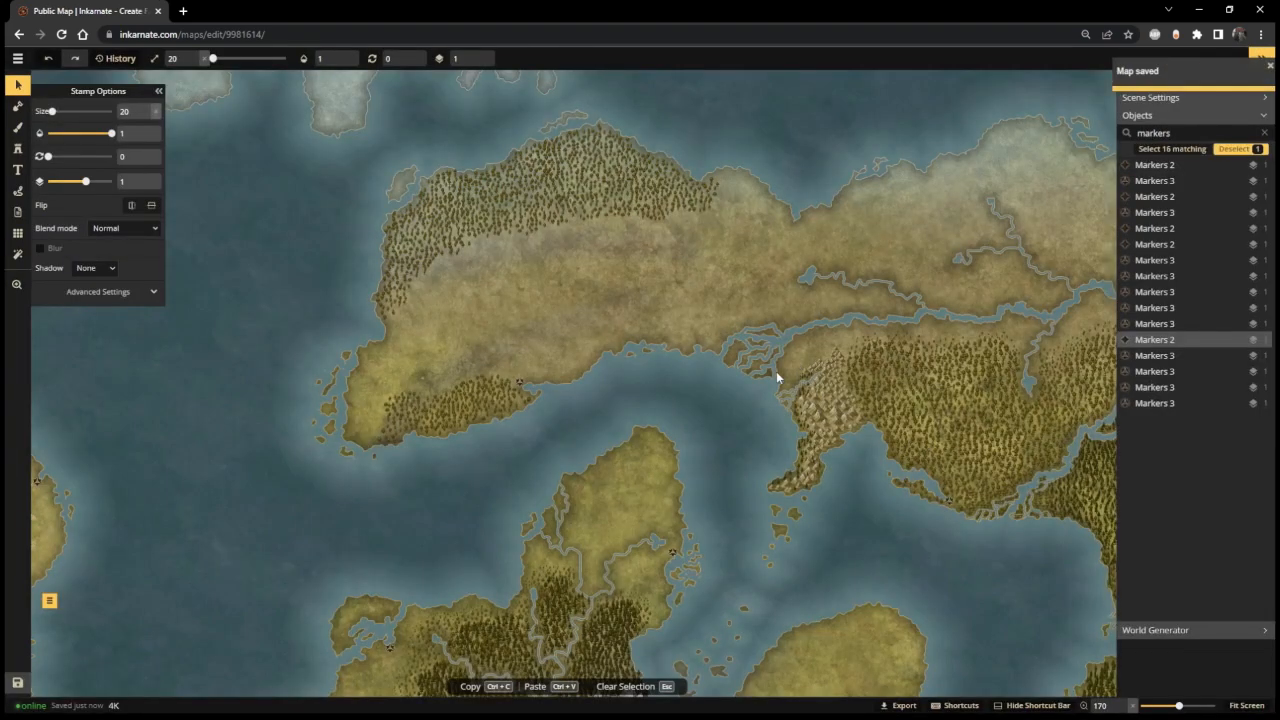
- Examine the northern continent's southern coast around the river delta and the hilly peninsula for settlement spots
{"action": "scroll", "coordinate": [694, 433], "scroll_direction": "up", "scroll_amount": 2}
{"action": "scroll", "coordinate": [775, 360], "scroll_direction": "up", "scroll_amount": 2}
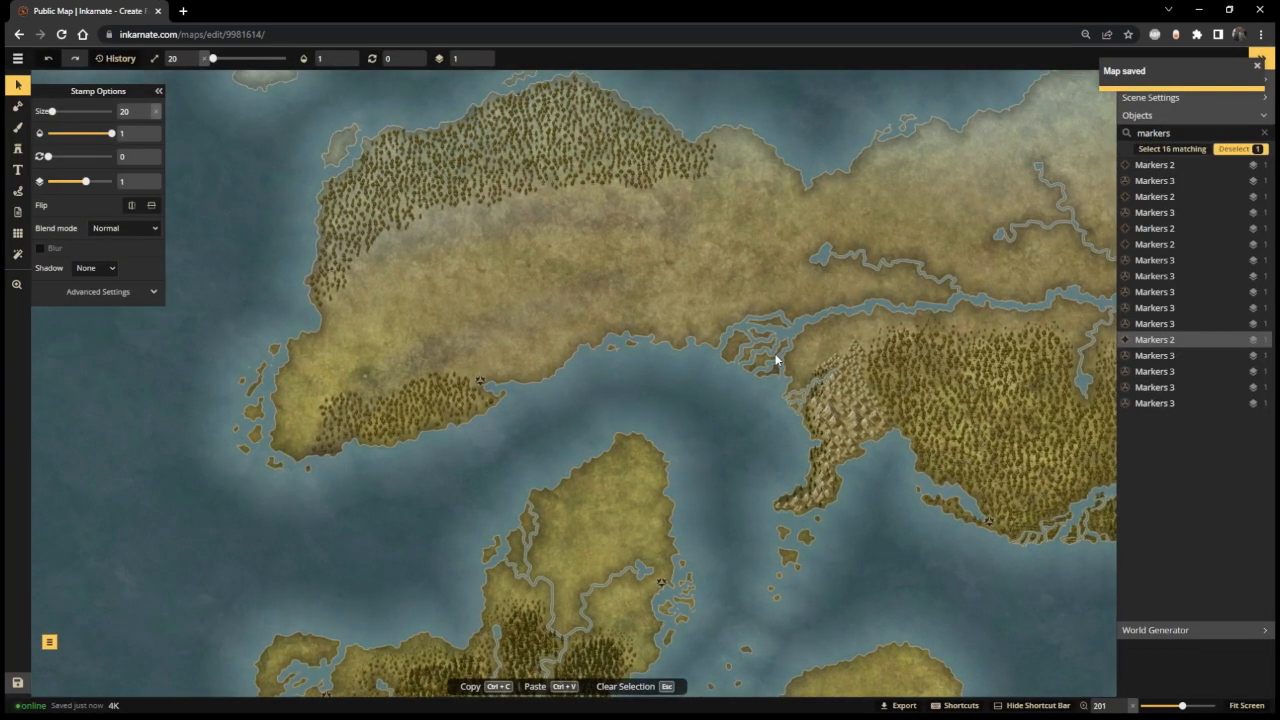
{"action": "scroll", "coordinate": [775, 360], "scroll_direction": "up", "scroll_amount": 1}
{"action": "scroll", "coordinate": [775, 360], "scroll_direction": "up", "scroll_amount": 2}
{"action": "scroll", "coordinate": [666, 438], "scroll_direction": "up", "scroll_amount": 2}
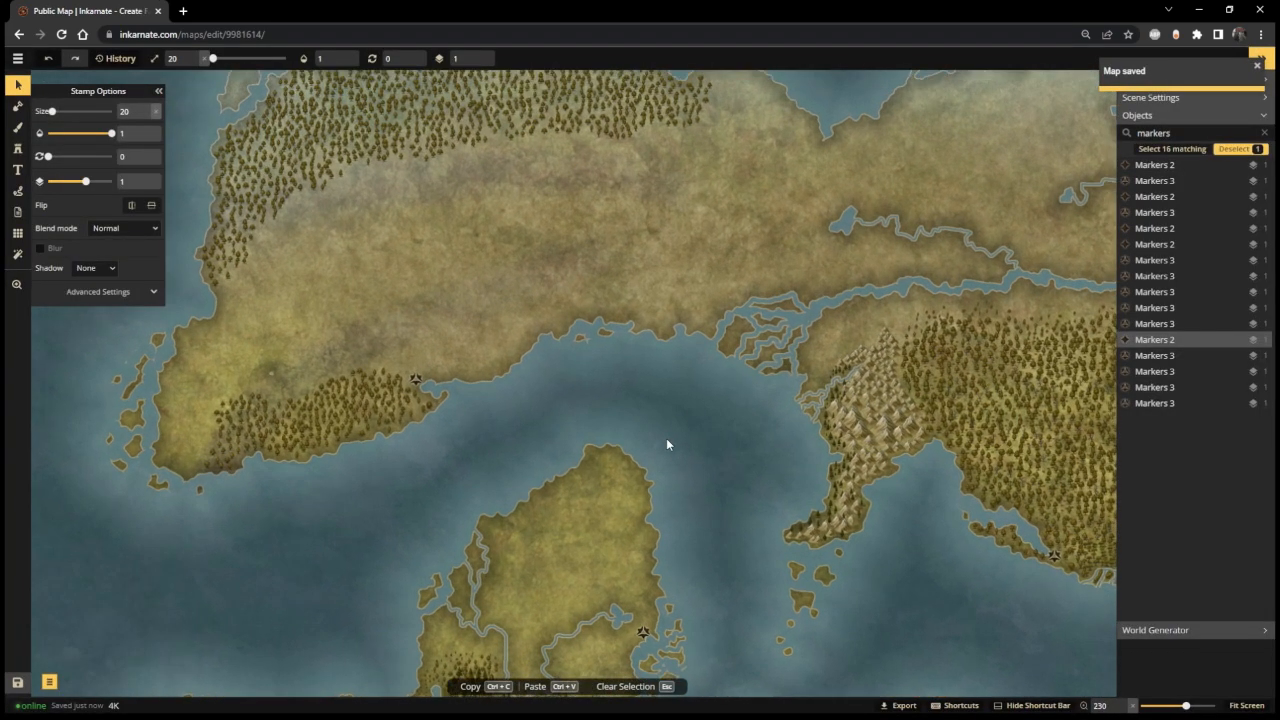
{"action": "scroll", "coordinate": [667, 444], "scroll_direction": "up", "scroll_amount": 1}
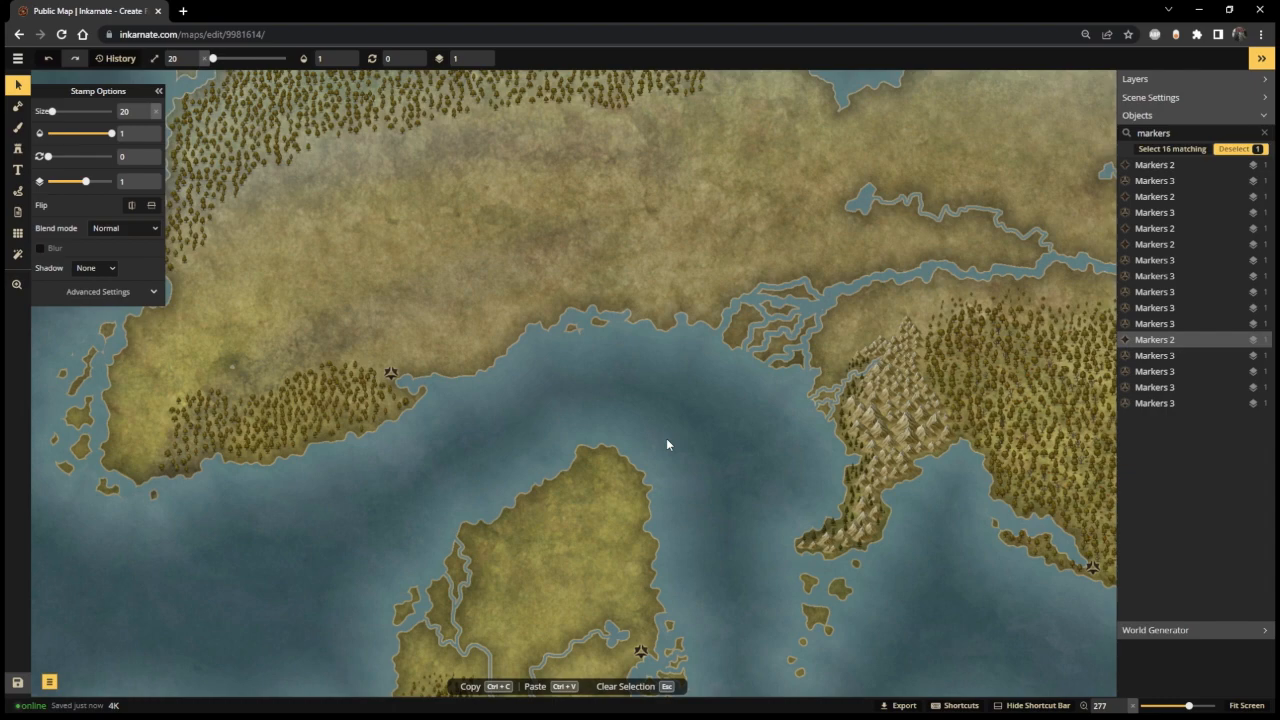
{"action": "scroll", "coordinate": [624, 428], "scroll_direction": "up", "scroll_amount": 1}
{"action": "left_click_drag", "start_coordinate": [775, 430], "coordinate": [641, 429]}
{"action": "scroll", "coordinate": [860, 462], "scroll_direction": "up", "scroll_amount": 2}
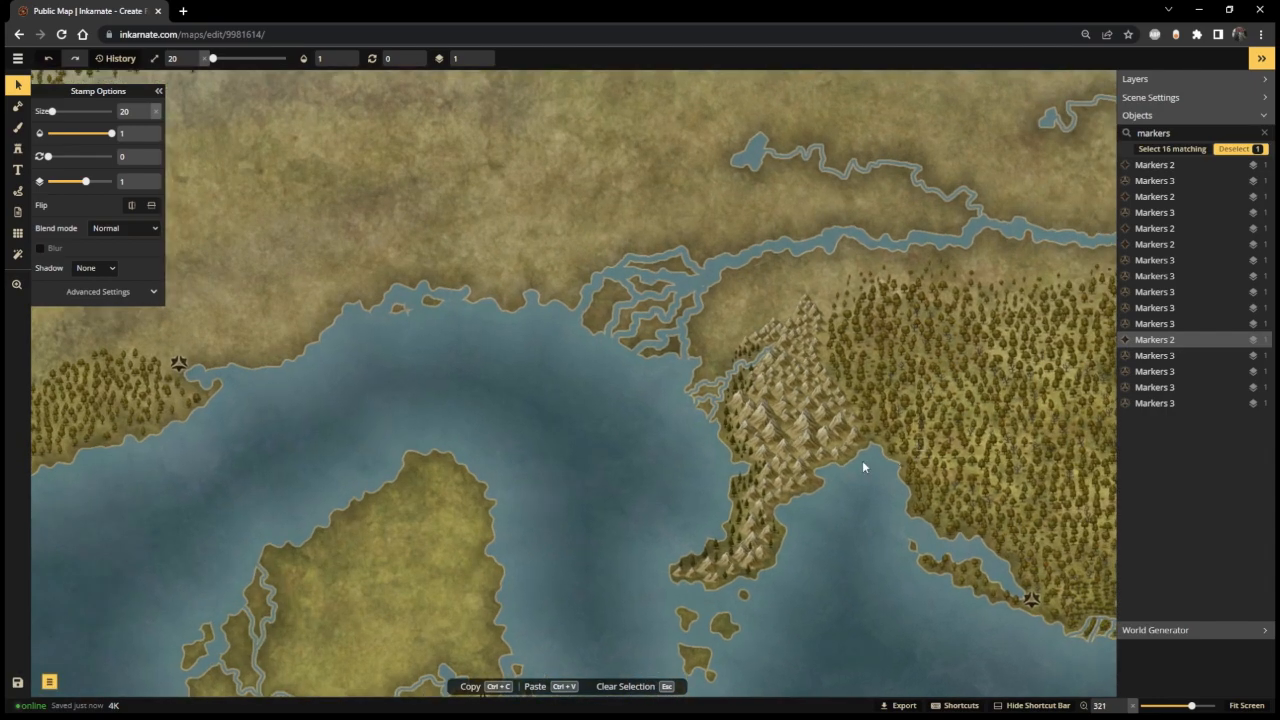
- Examine the northern continent's main river, its tributaries and the forest south of it for settlement spots
{"action": "scroll", "coordinate": [781, 474], "scroll_direction": "down", "scroll_amount": 2}
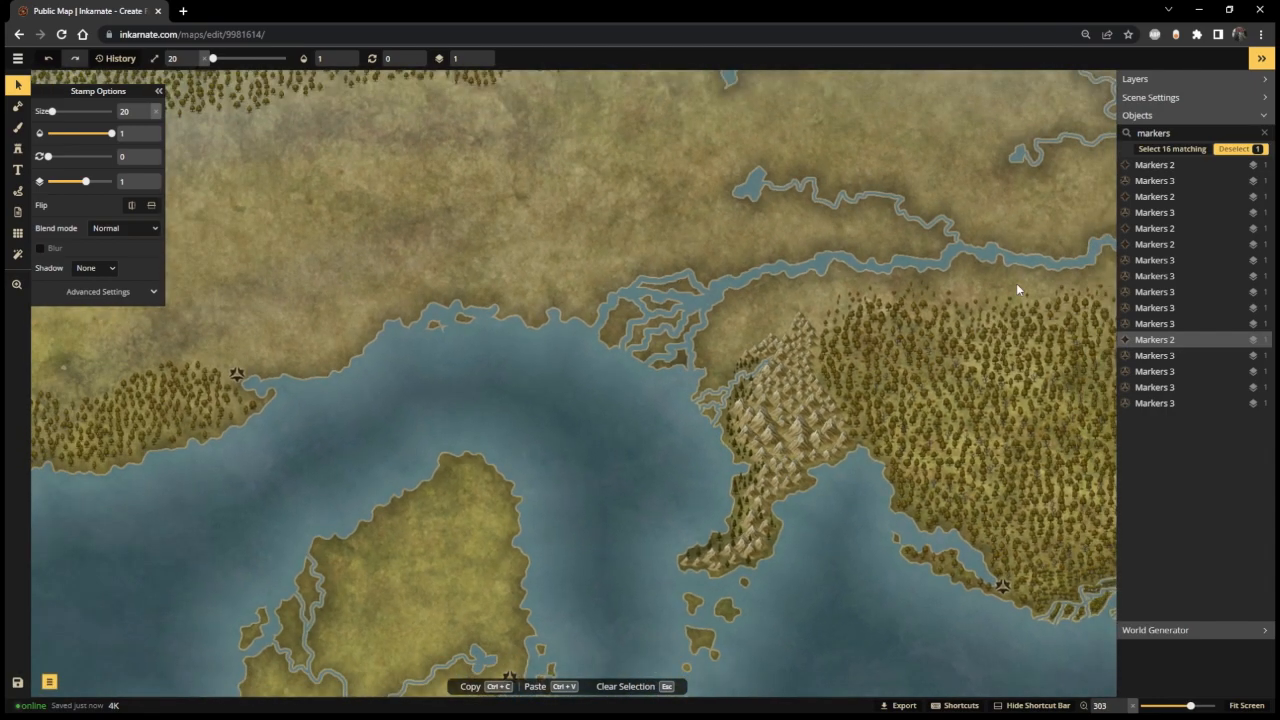
{"action": "left_click_drag", "start_coordinate": [1021, 286], "coordinate": [864, 324]}
{"action": "scroll", "coordinate": [1065, 238], "scroll_direction": "up", "scroll_amount": 1}
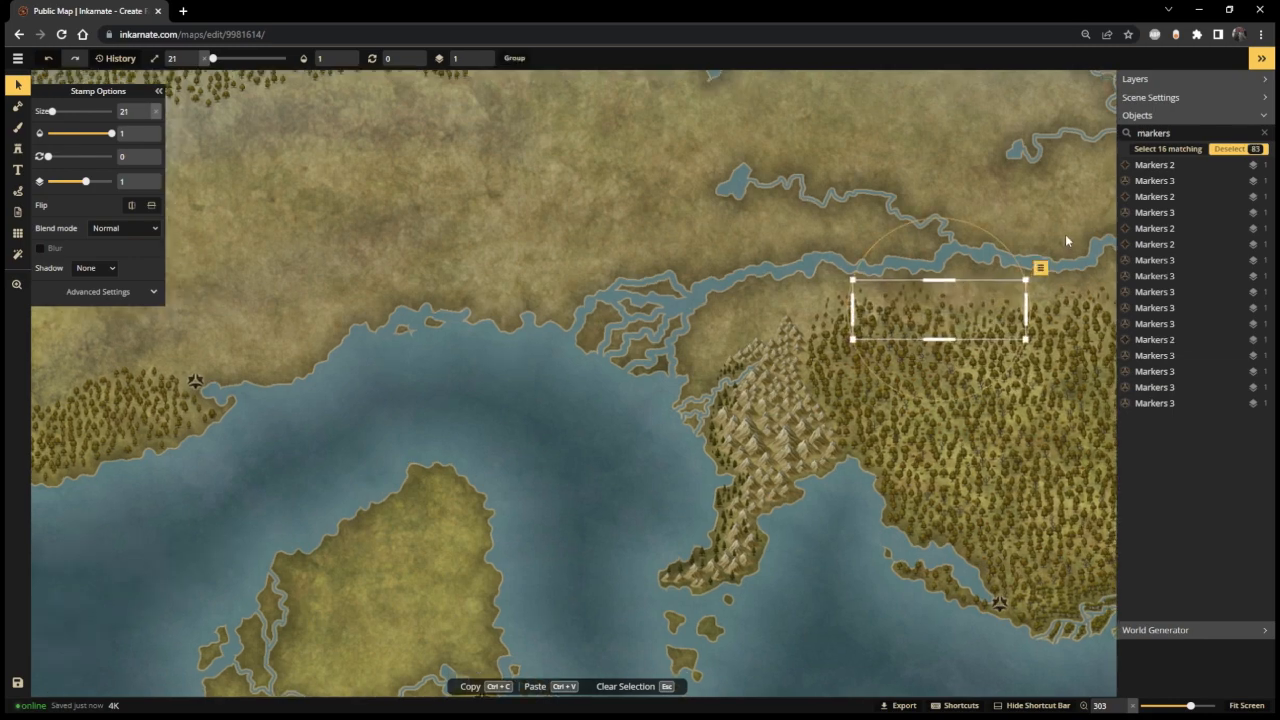
{"action": "scroll", "coordinate": [1065, 240], "scroll_direction": "up", "scroll_amount": 1}
{"action": "left_click_drag", "start_coordinate": [1065, 240], "coordinate": [730, 348]}
{"action": "scroll", "coordinate": [735, 346], "scroll_direction": "up", "scroll_amount": 1}
{"action": "scroll", "coordinate": [906, 333], "scroll_direction": "up", "scroll_amount": 2}
{"action": "scroll", "coordinate": [791, 324], "scroll_direction": "down", "scroll_amount": 1}
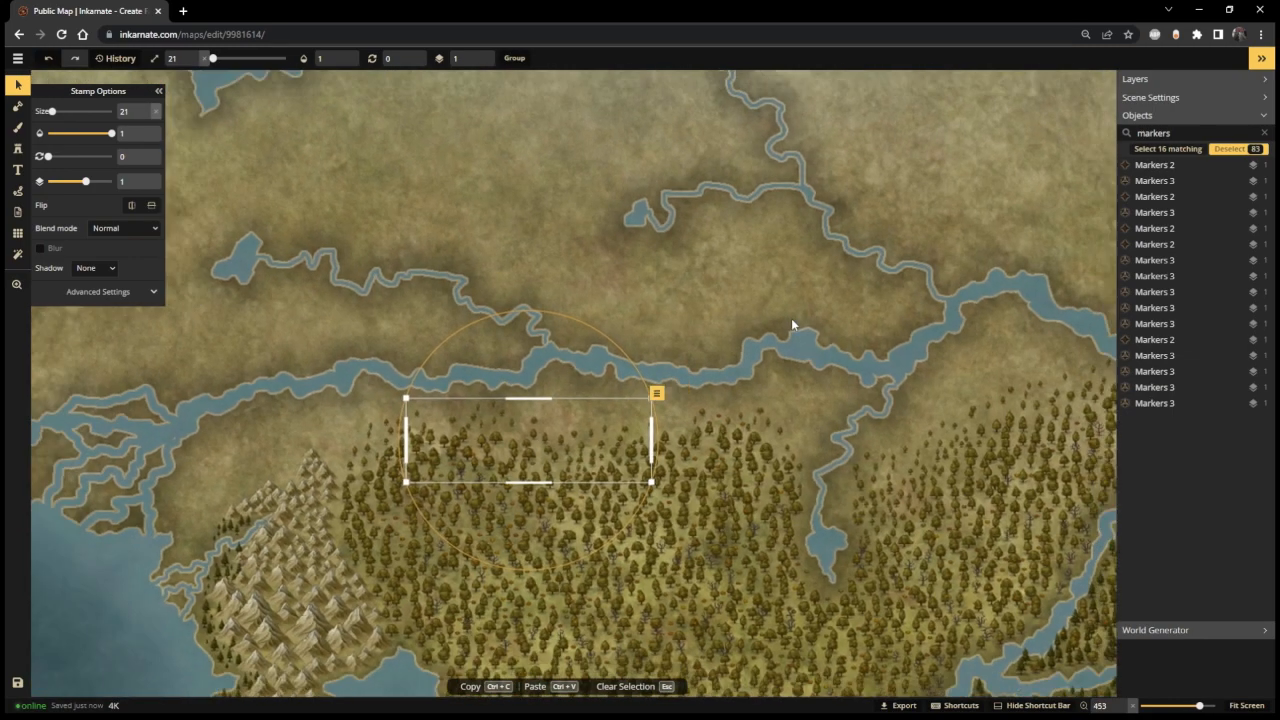
{"action": "scroll", "coordinate": [909, 400], "scroll_direction": "down", "scroll_amount": 3}
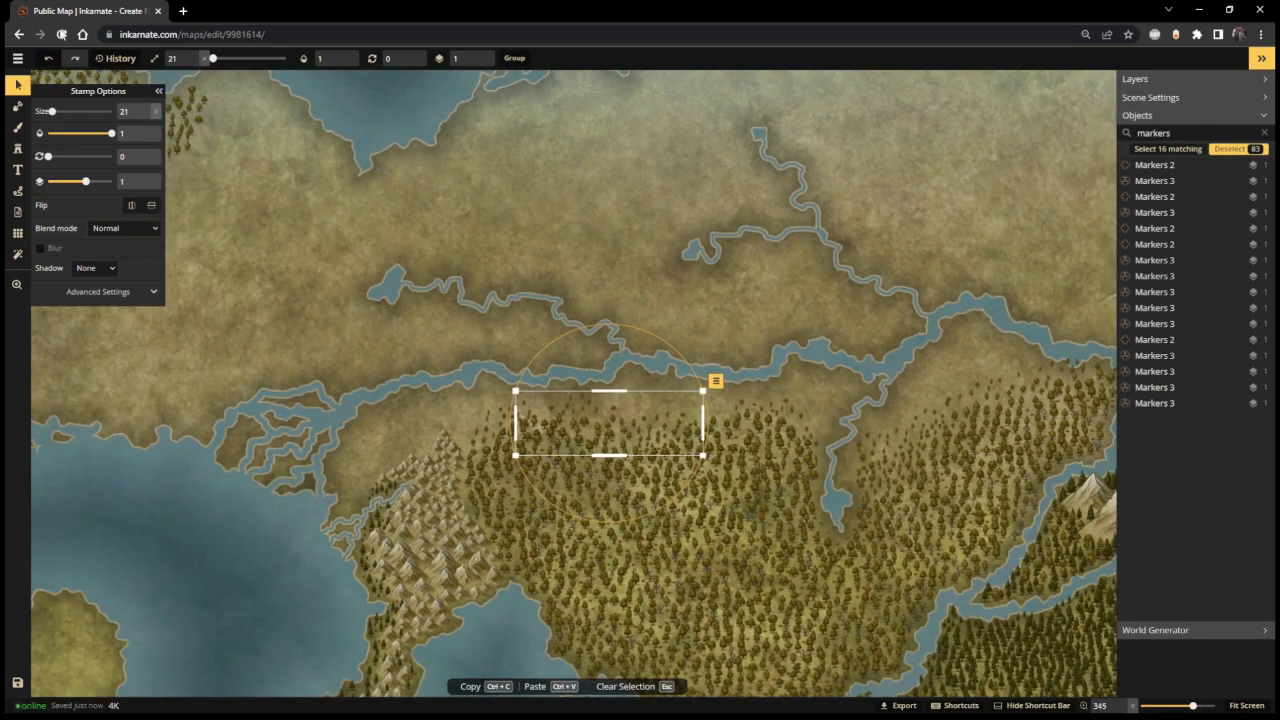
- Reload the map page and activate the Select tool with the northern continent's river system in view
{"action": "left_click", "coordinate": [61, 34]}
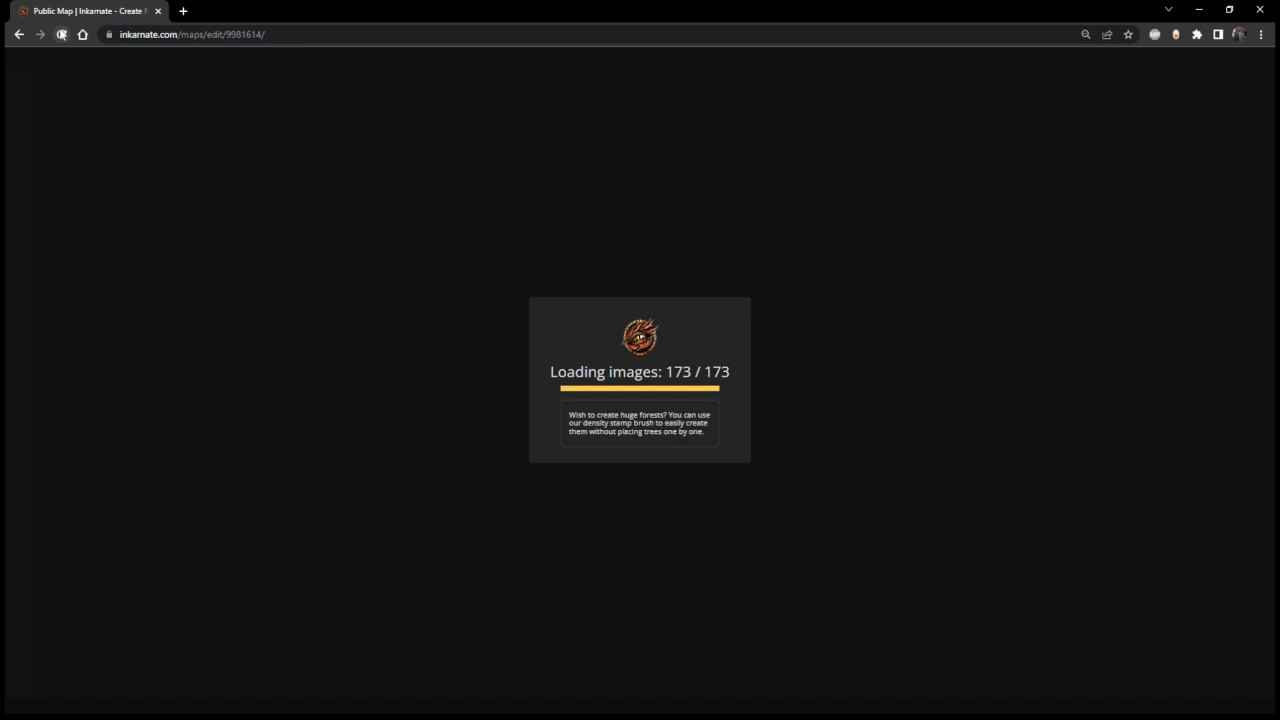
{"action": "scroll", "coordinate": [920, 265], "scroll_direction": "up", "scroll_amount": 1}
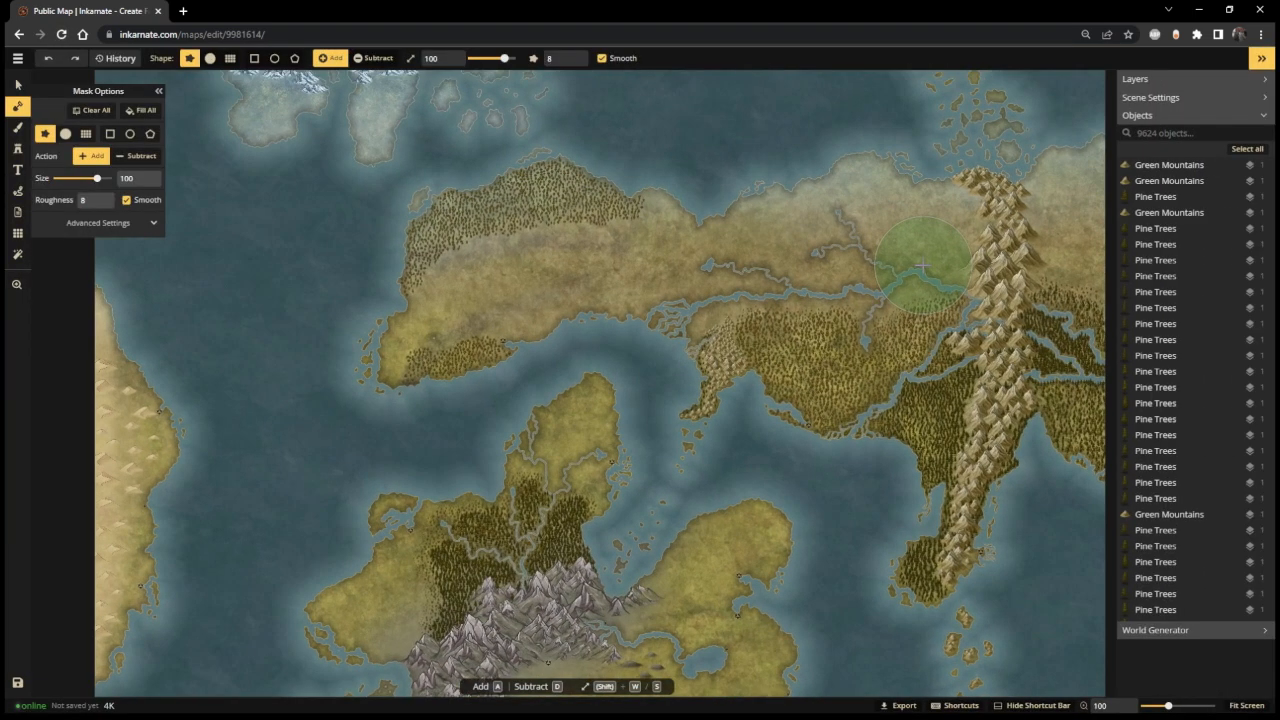
{"action": "scroll", "coordinate": [920, 265], "scroll_direction": "up", "scroll_amount": 5}
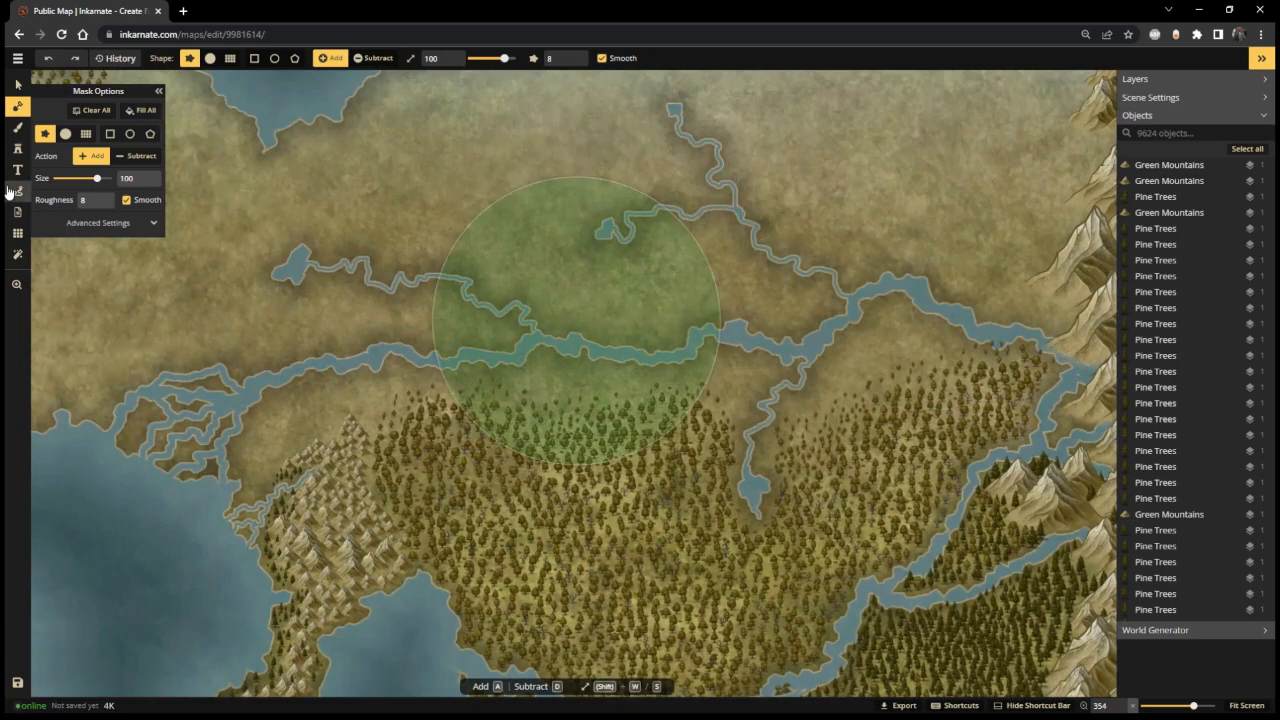
{"action": "left_click", "coordinate": [17, 58]}
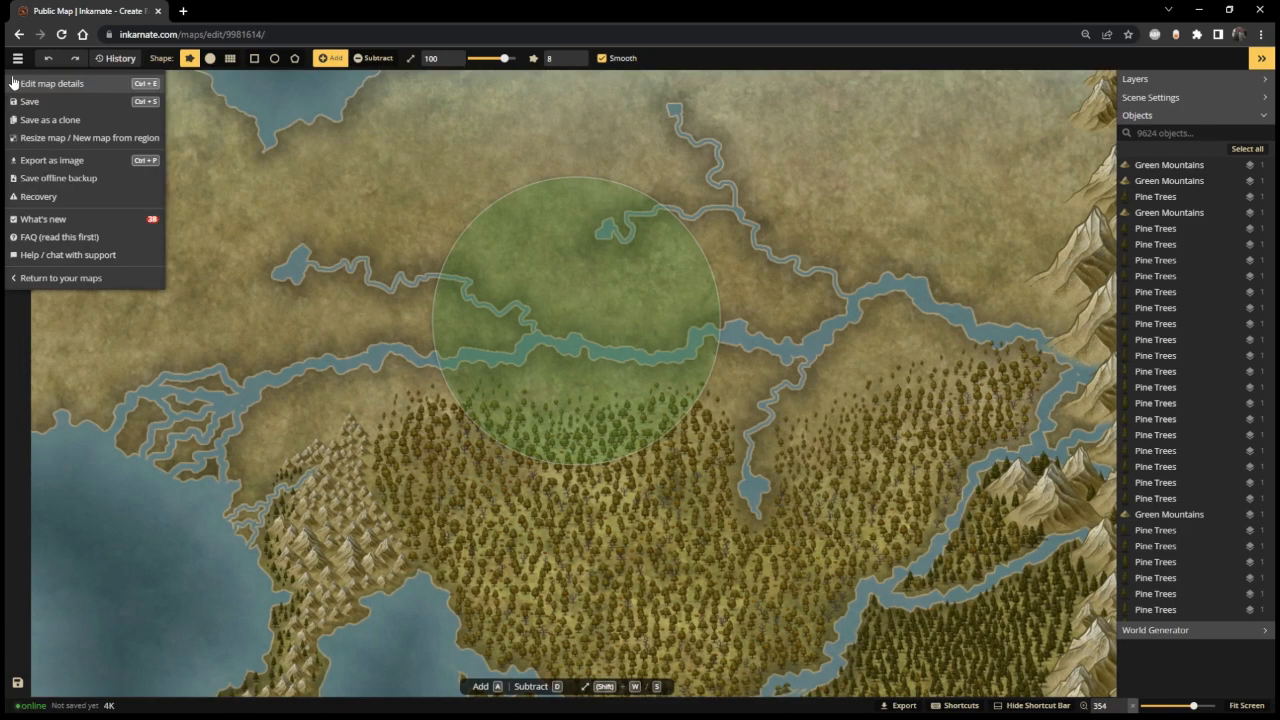
{"action": "left_click", "coordinate": [17, 84]}
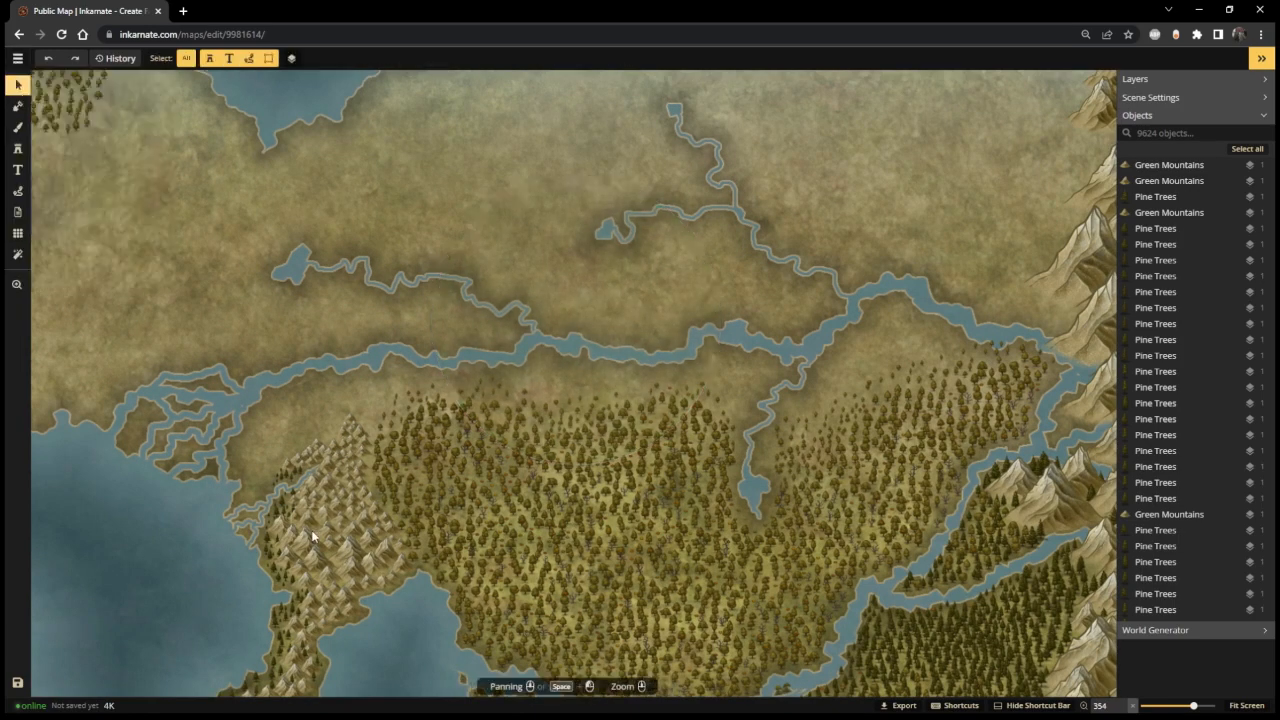
- Select the four-pointed star marker by the river head beside the grey mountains on the southern landmass for copying
{"action": "scroll", "coordinate": [390, 537], "scroll_direction": "down", "scroll_amount": 1}
{"action": "left_click_drag", "start_coordinate": [584, 511], "coordinate": [691, 279]}
{"action": "scroll", "coordinate": [691, 279], "scroll_direction": "up", "scroll_amount": 1}
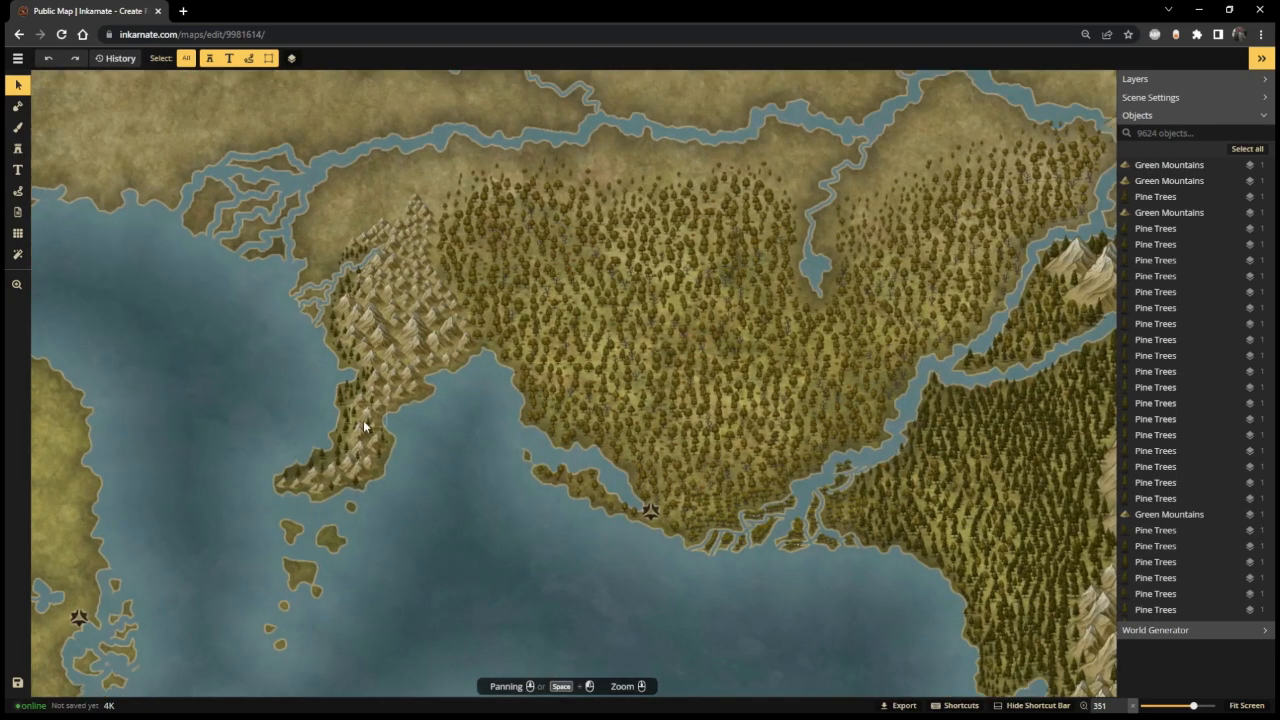
{"action": "left_click_drag", "start_coordinate": [225, 461], "coordinate": [338, 282]}
{"action": "scroll", "coordinate": [291, 400], "scroll_direction": "up", "scroll_amount": 1}
{"action": "left_click_drag", "start_coordinate": [245, 490], "coordinate": [413, 248]}
{"action": "scroll", "coordinate": [609, 506], "scroll_direction": "up", "scroll_amount": 1}
{"action": "left_click_drag", "start_coordinate": [609, 506], "coordinate": [665, 335]}
{"action": "scroll", "coordinate": [620, 370], "scroll_direction": "up", "scroll_amount": 1}
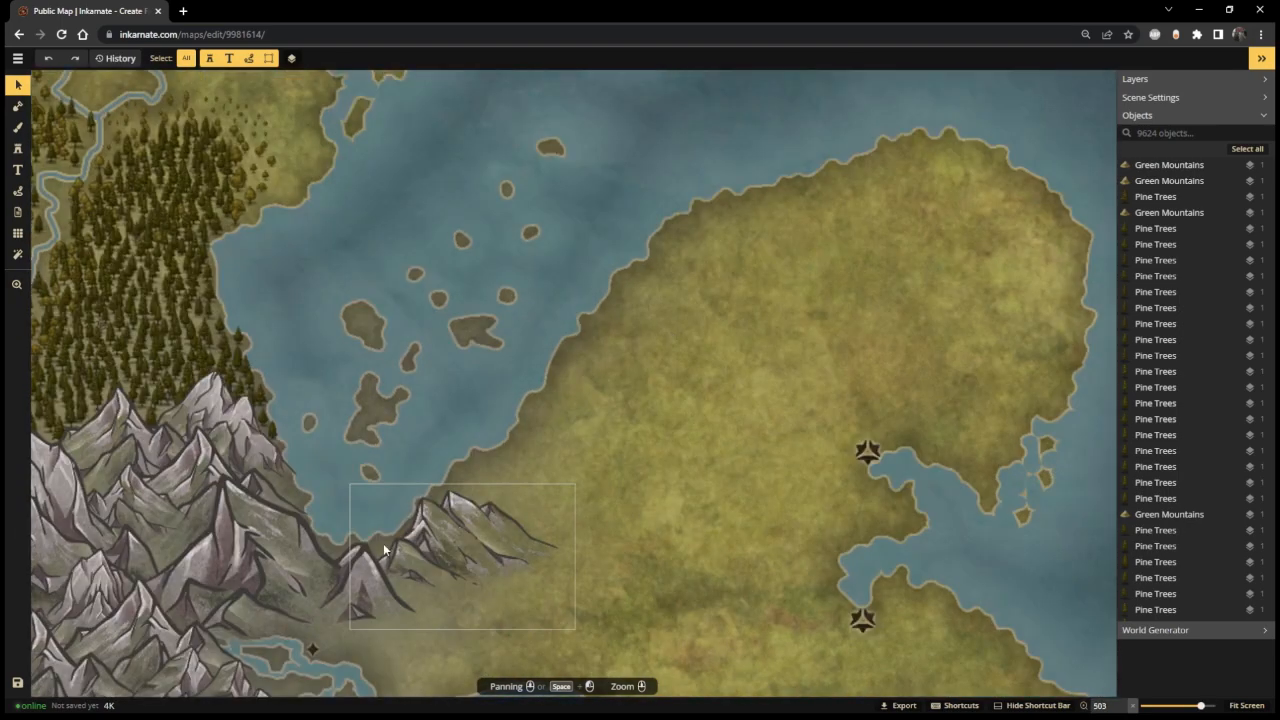
{"action": "left_click", "coordinate": [311, 651]}
- Place a copy of the four-pointed star marker at the head of the bay between the hilly peninsula and the forest
{"action": "mouse_move", "coordinate": [620, 285]}
{"action": "left_mouse_down"}
{"action": "mouse_move", "coordinate": [767, 144]}
{"action": "mouse_move", "coordinate": [655, 431]}
{"action": "left_mouse_up"}
{"action": "scroll", "coordinate": [655, 431], "scroll_direction": "down", "scroll_amount": 1}
{"action": "scroll", "coordinate": [690, 312], "scroll_direction": "down", "scroll_amount": 1}
{"action": "left_click_drag", "start_coordinate": [739, 182], "coordinate": [614, 640]}
{"action": "scroll", "coordinate": [614, 640], "scroll_direction": "up", "scroll_amount": 1}
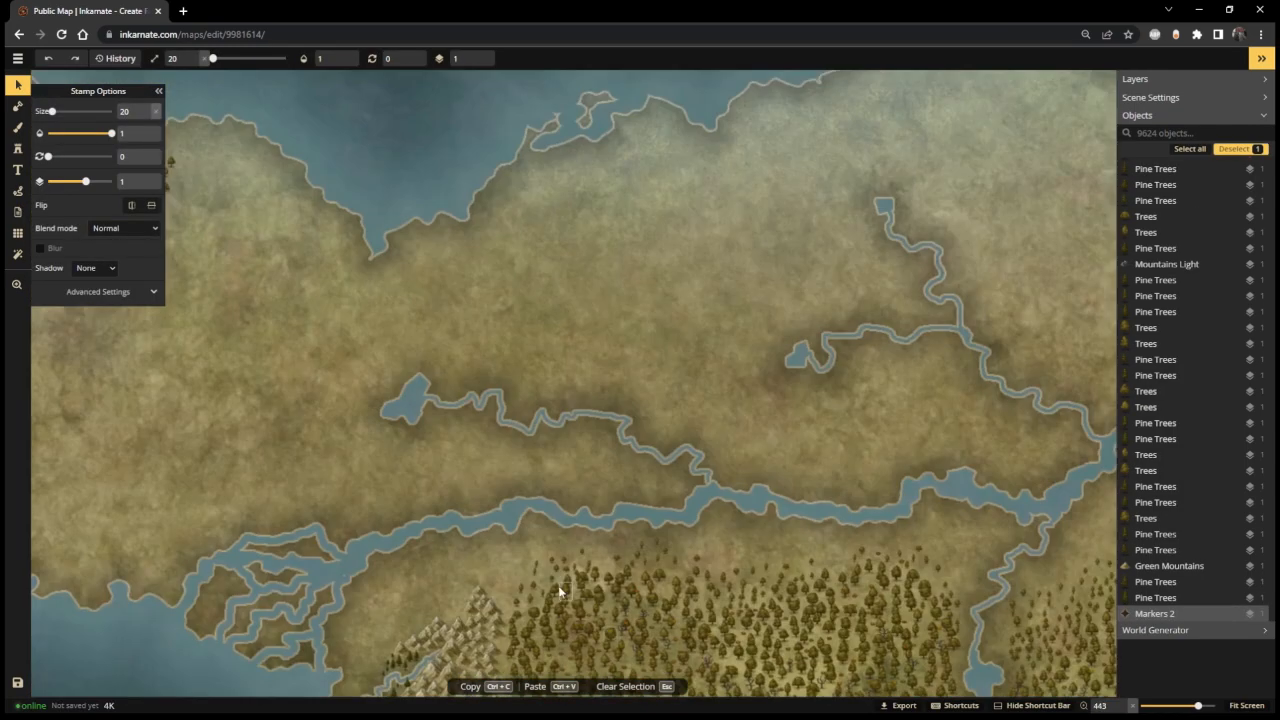
{"action": "scroll", "coordinate": [555, 565], "scroll_direction": "up", "scroll_amount": 1}
{"action": "left_click_drag", "start_coordinate": [550, 550], "coordinate": [645, 232]}
{"action": "scroll", "coordinate": [609, 405], "scroll_direction": "down", "scroll_amount": 2}
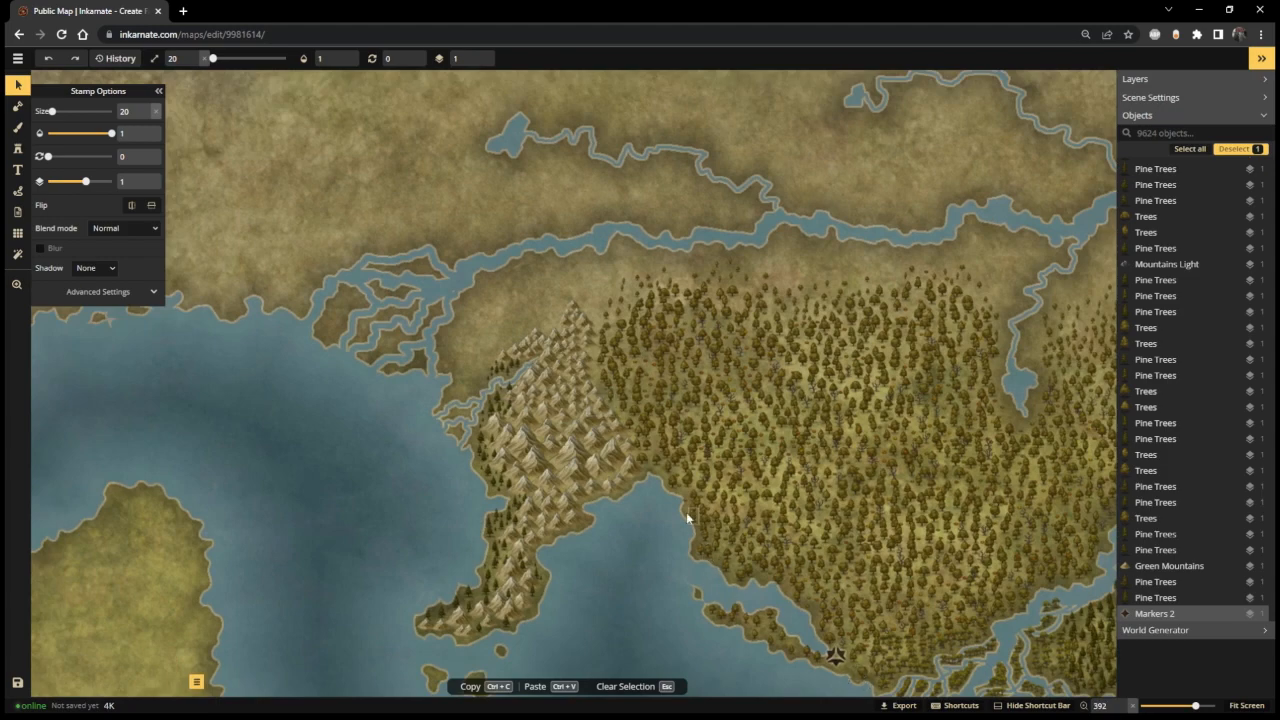
{"action": "scroll", "coordinate": [665, 512], "scroll_direction": "up", "scroll_amount": 1}
{"action": "scroll", "coordinate": [665, 510], "scroll_direction": "up", "scroll_amount": 2}
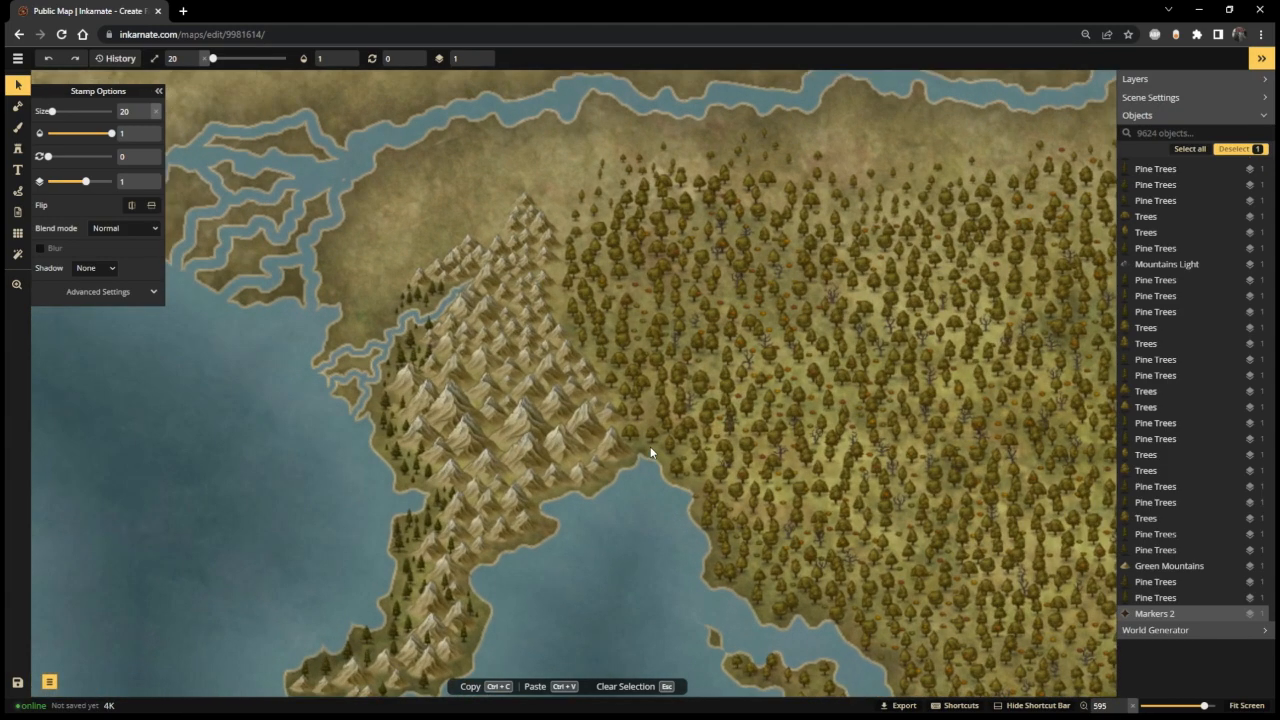
{"action": "left_click", "coordinate": [652, 450]}
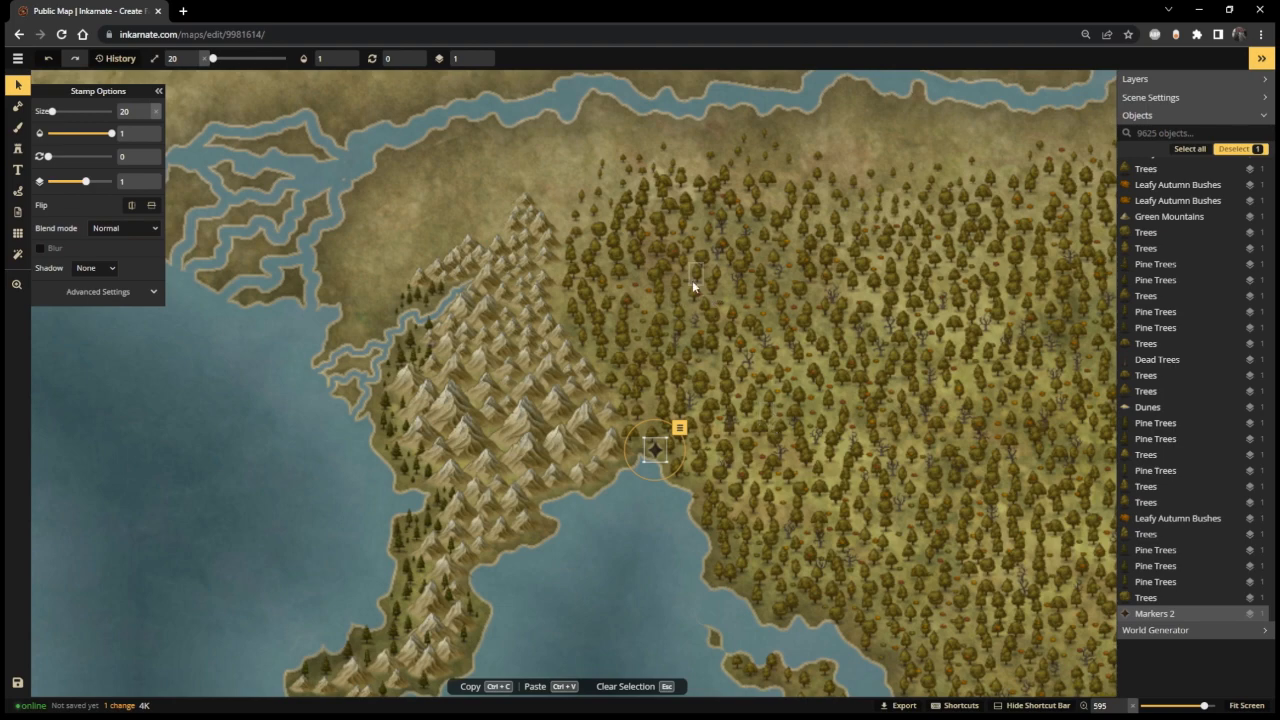
- Place a four-pointed star marker at the north end of the small lake in the forest gap south of the main river
{"action": "scroll", "coordinate": [930, 145], "scroll_direction": "down", "scroll_amount": 2}
{"action": "scroll", "coordinate": [714, 391], "scroll_direction": "up", "scroll_amount": 3}
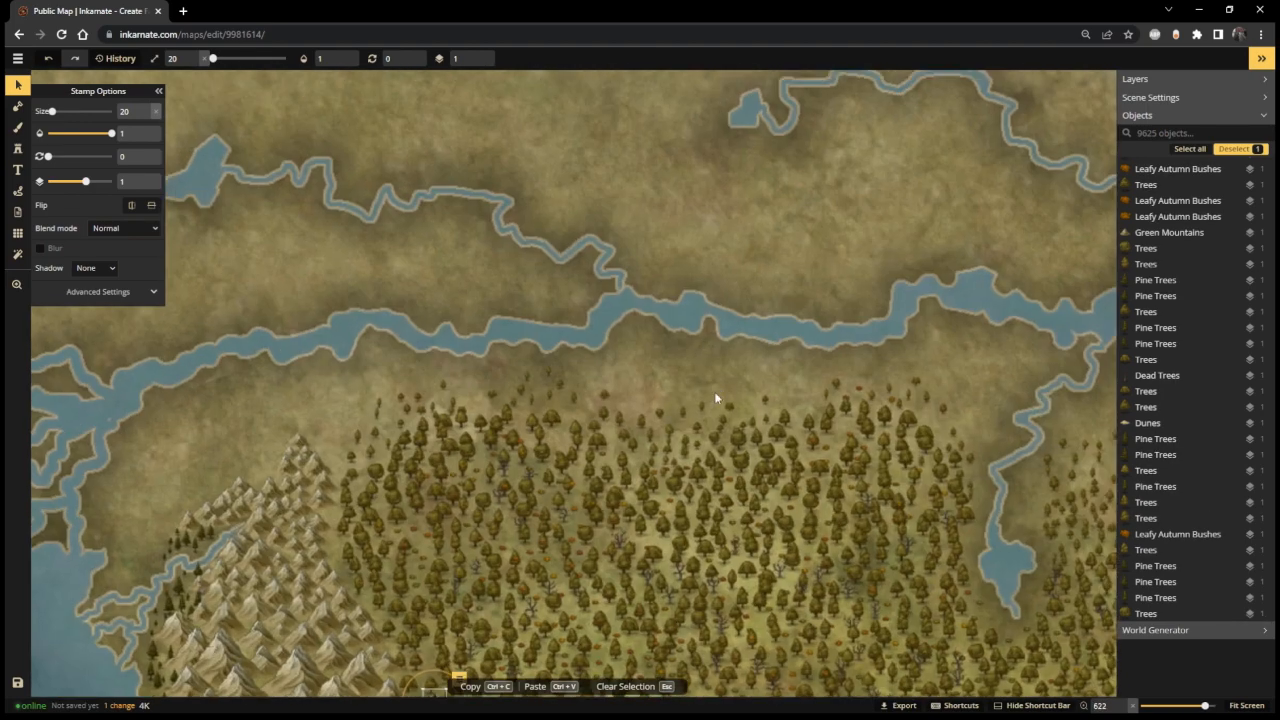
{"action": "scroll", "coordinate": [714, 391], "scroll_direction": "down", "scroll_amount": 5}
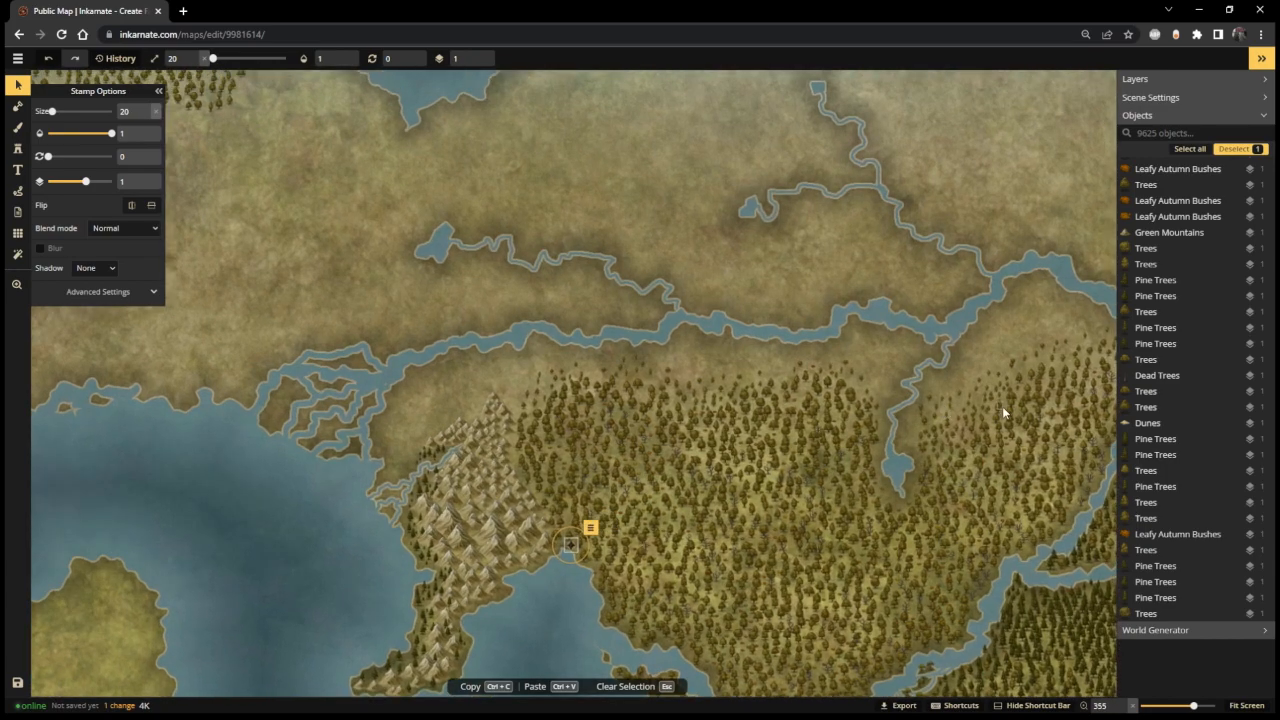
{"action": "left_click_drag", "start_coordinate": [1003, 408], "coordinate": [746, 405]}
{"action": "scroll", "coordinate": [746, 405], "scroll_direction": "up", "scroll_amount": 1}
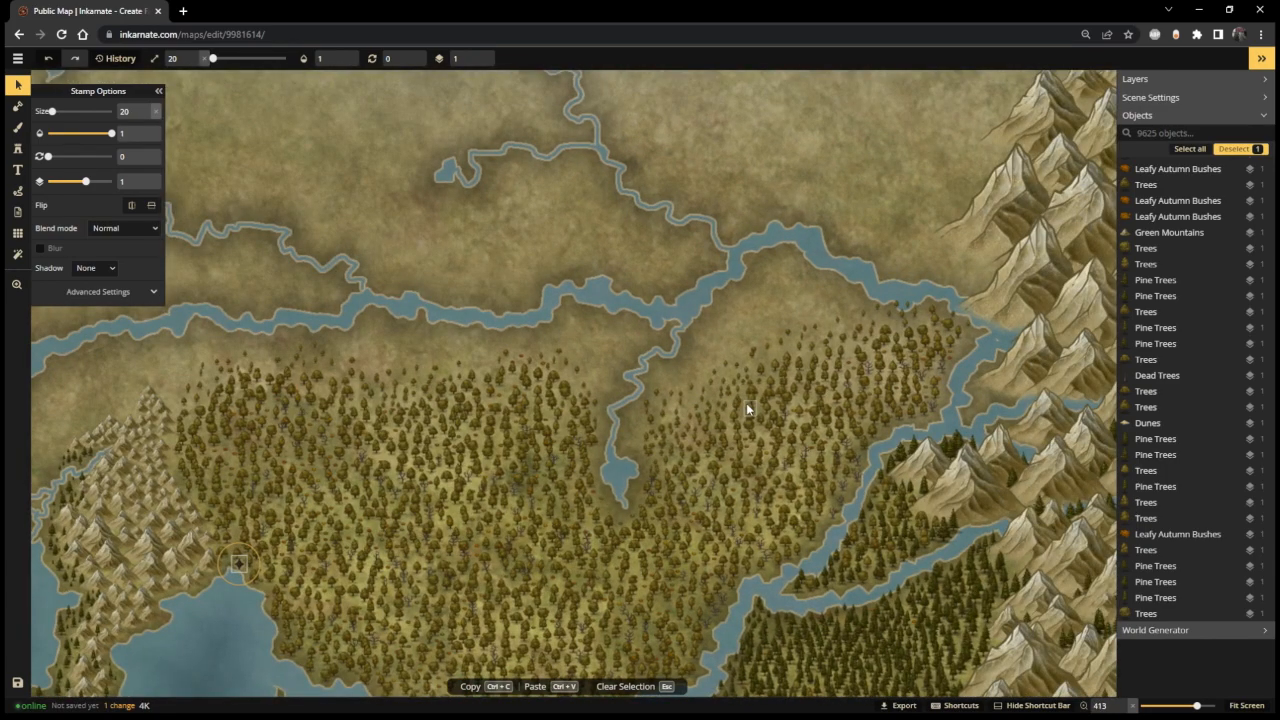
{"action": "left_click", "coordinate": [628, 447]}
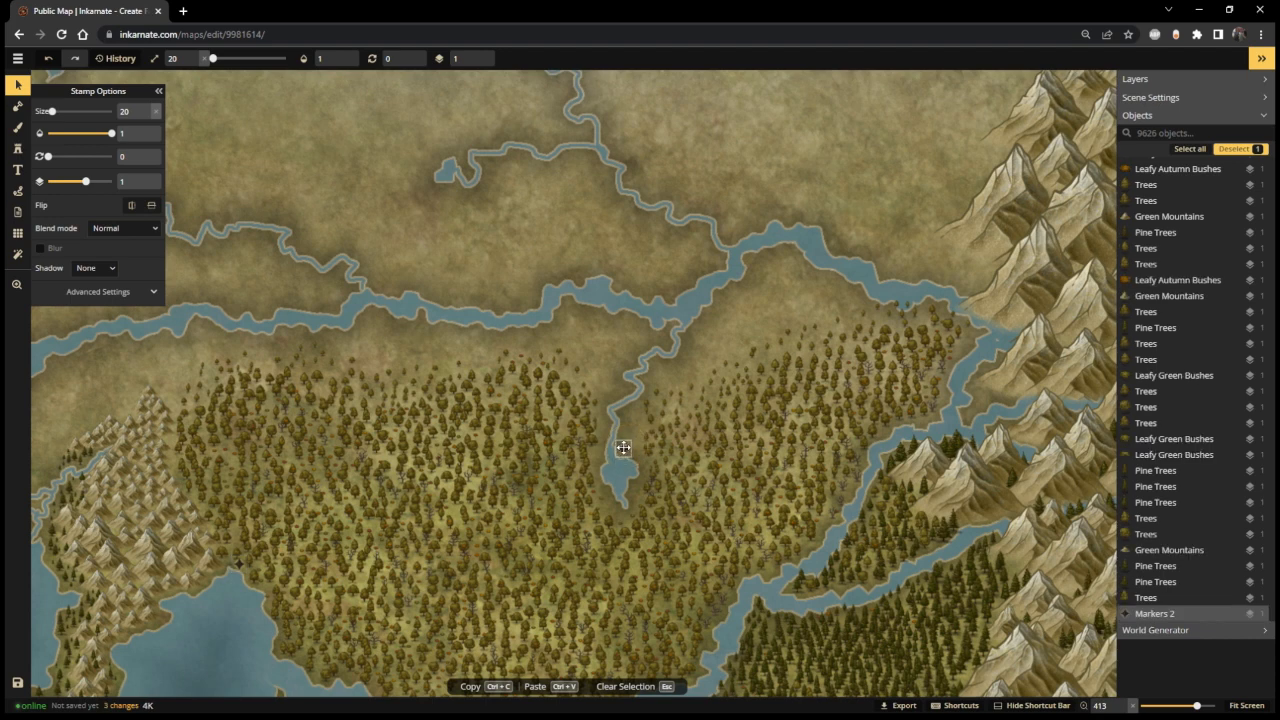
{"action": "left_click", "coordinate": [623, 447]}
- Place four-pointed star markers at the northern tributary's fork and where the main river meets the eastern mountains
{"action": "key", "text": "ctrl+v"}
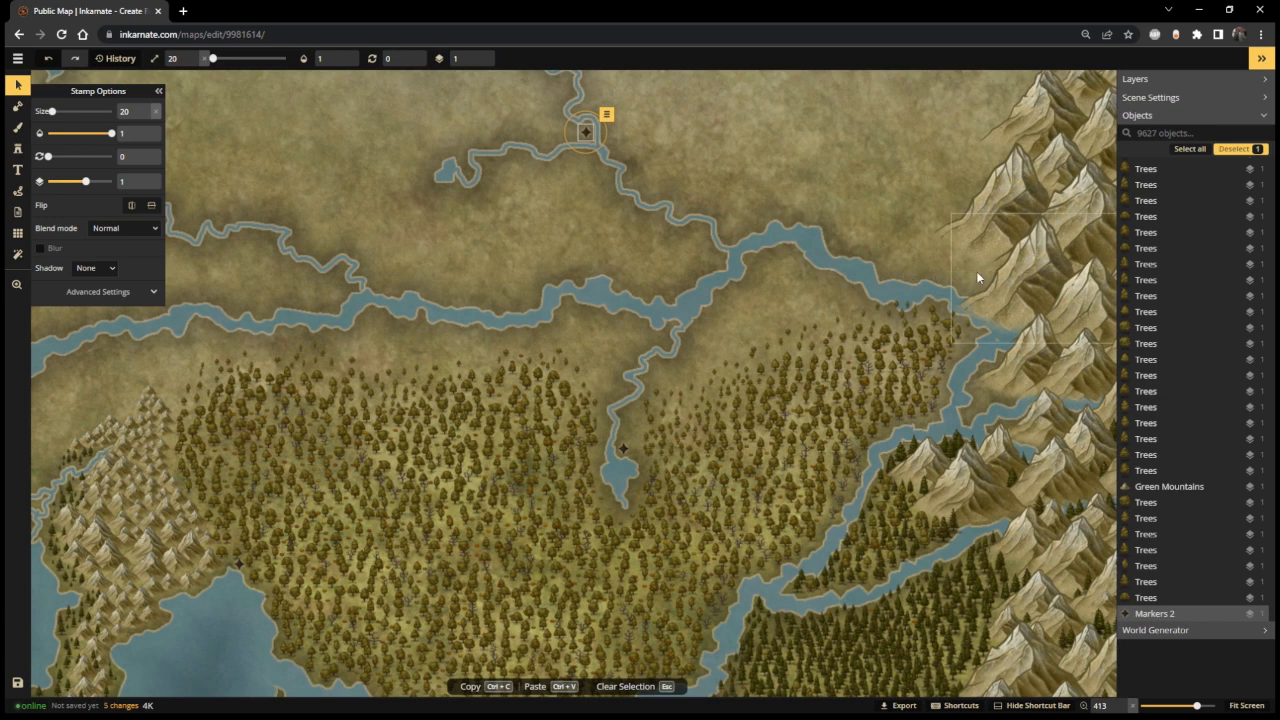
{"action": "key", "text": "ctrl+v"}
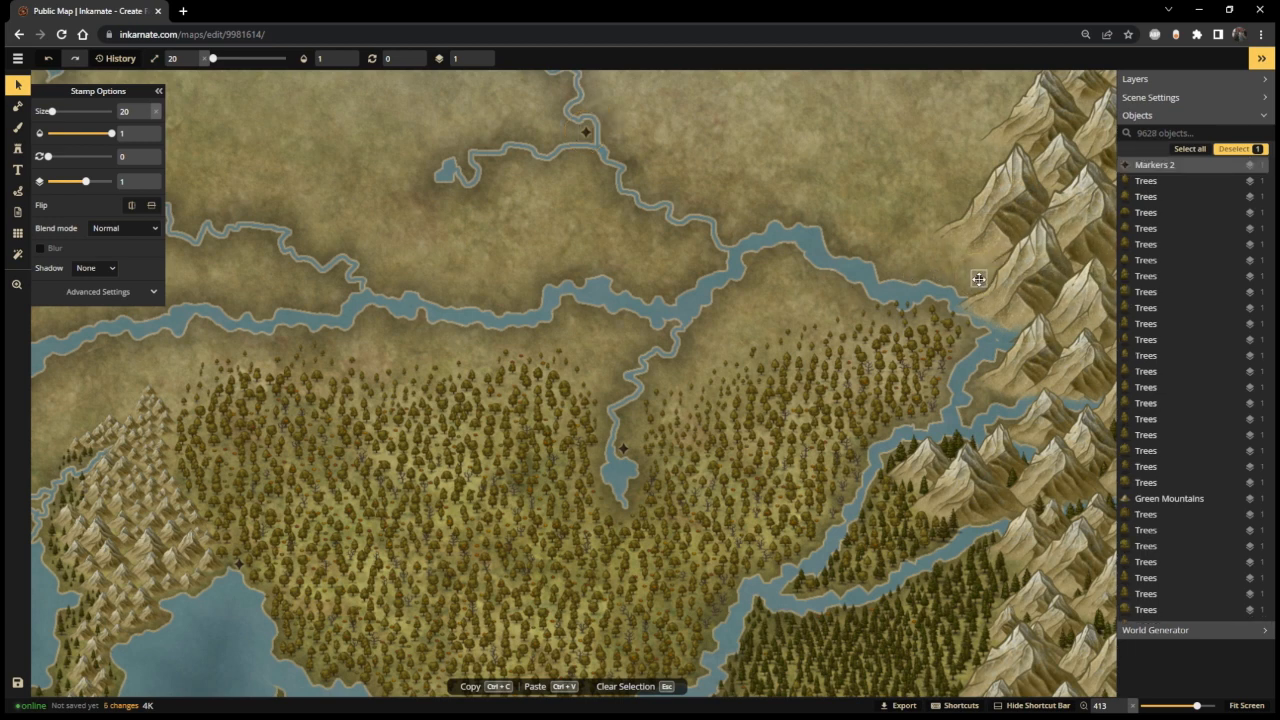
{"action": "left_click", "coordinate": [970, 286]}
- Place four-pointed star markers on the main river's north bank, opposite the forest lake's tributary and just west of the western tributary's mouth
{"action": "key", "text": "ctrl+v"}
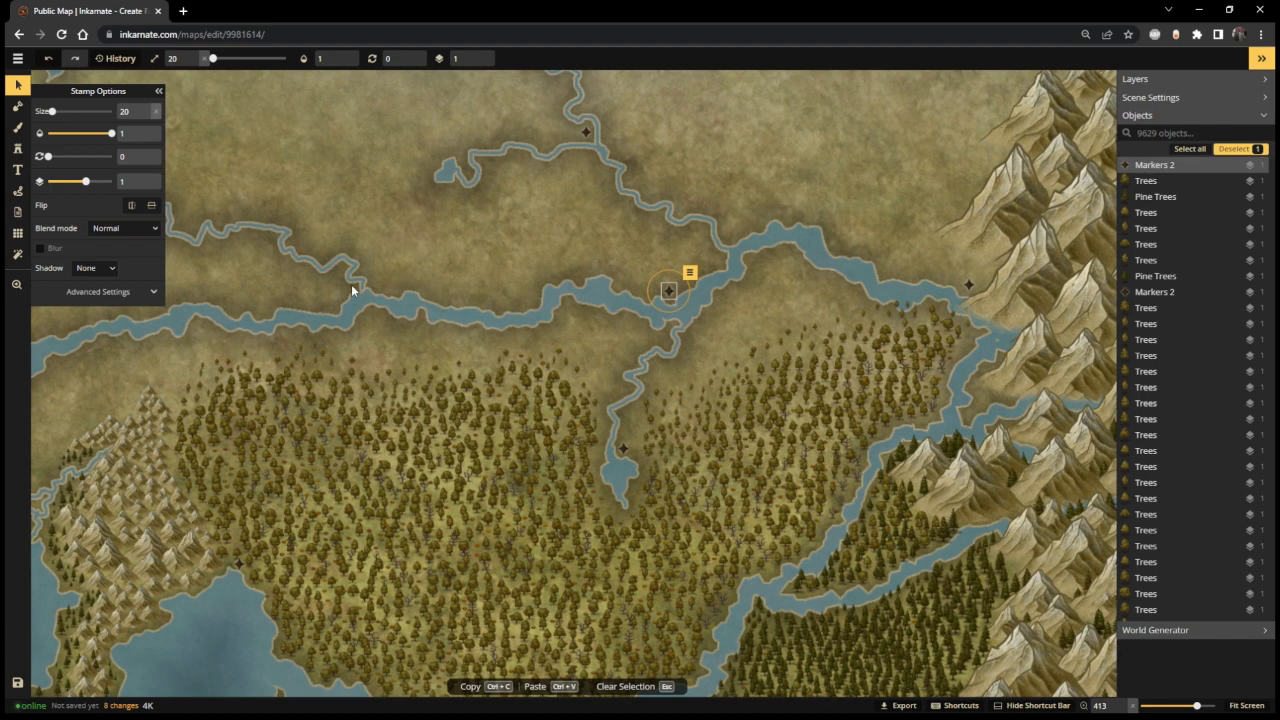
{"action": "key", "text": "ctrl+v"}
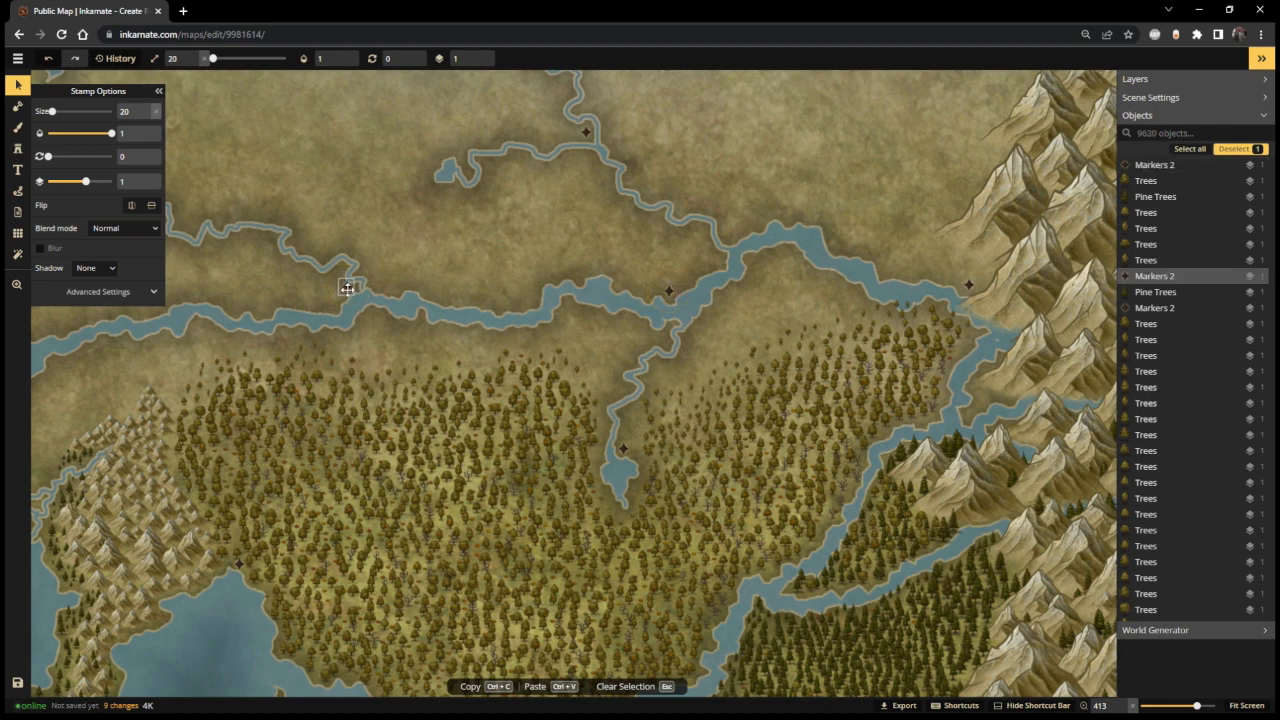
{"action": "left_click_drag", "start_coordinate": [346, 289], "coordinate": [332, 304]}
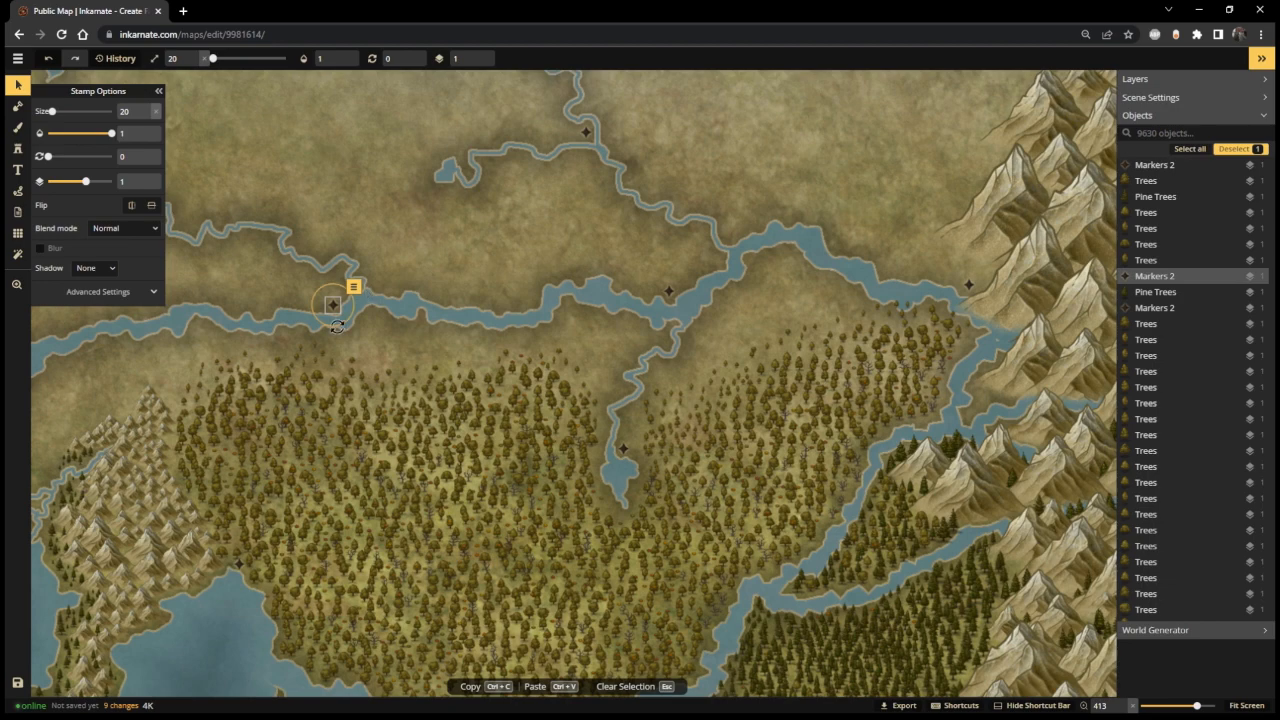
- Place a four-pointed star marker at the northern edge of the peninsula's hills, southeast of the river delta
{"action": "scroll", "coordinate": [328, 348], "scroll_direction": "down", "scroll_amount": 3}
{"action": "scroll", "coordinate": [349, 368], "scroll_direction": "up", "scroll_amount": 2}
{"action": "left_click_drag", "start_coordinate": [195, 385], "coordinate": [445, 336]}
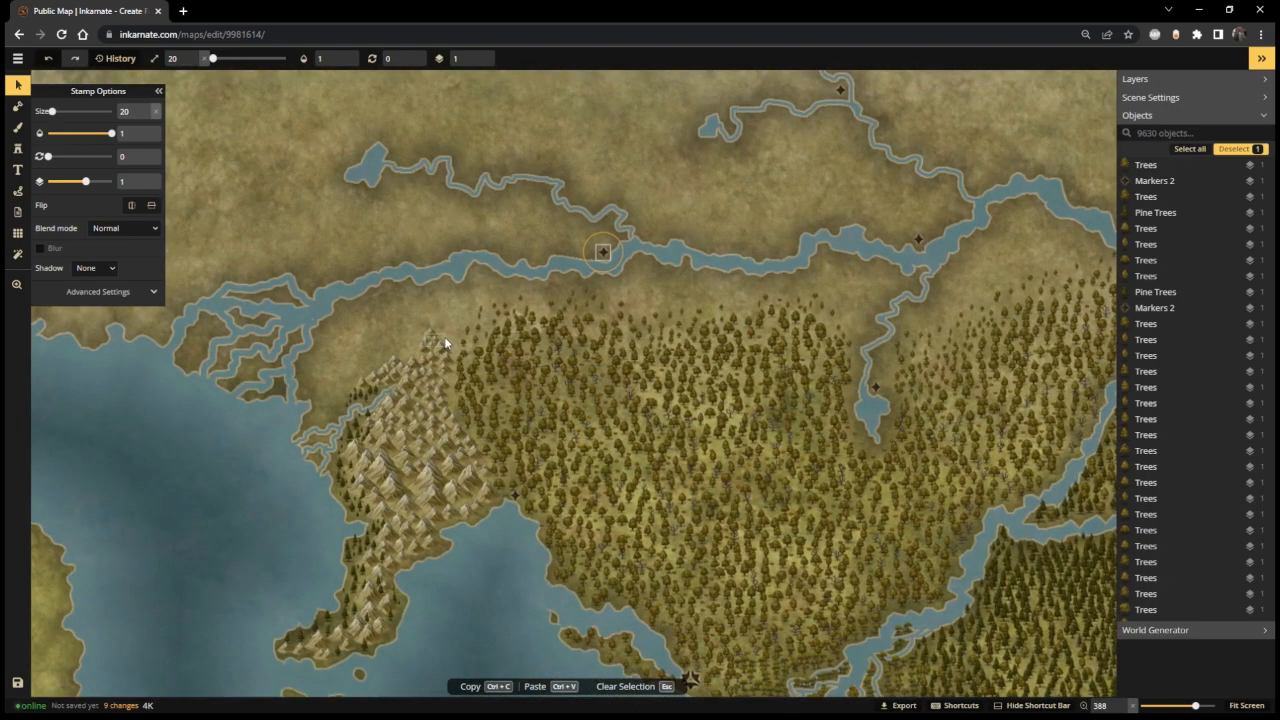
{"action": "scroll", "coordinate": [457, 263], "scroll_direction": "down", "scroll_amount": 2}
{"action": "scroll", "coordinate": [559, 150], "scroll_direction": "up", "scroll_amount": 1}
{"action": "left_click_drag", "start_coordinate": [561, 155], "coordinate": [577, 280]}
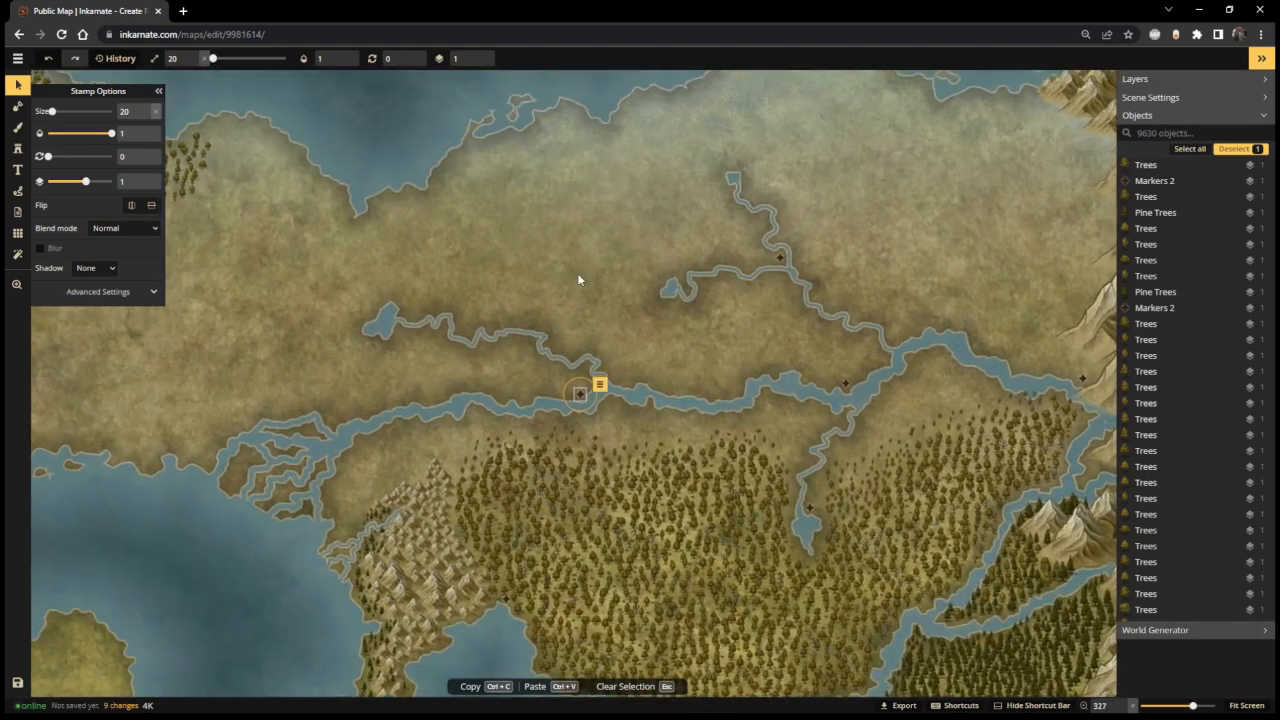
{"action": "scroll", "coordinate": [405, 347], "scroll_direction": "up", "scroll_amount": 1}
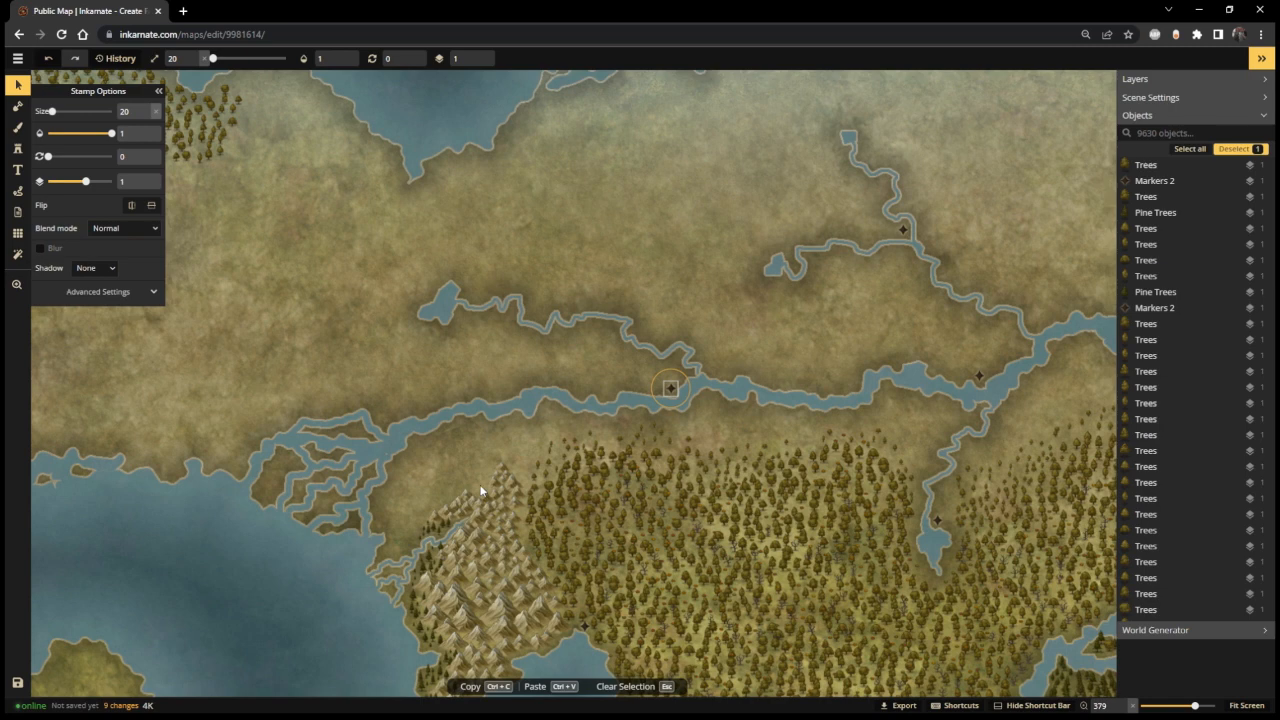
{"action": "key", "text": "ctrl+v"}
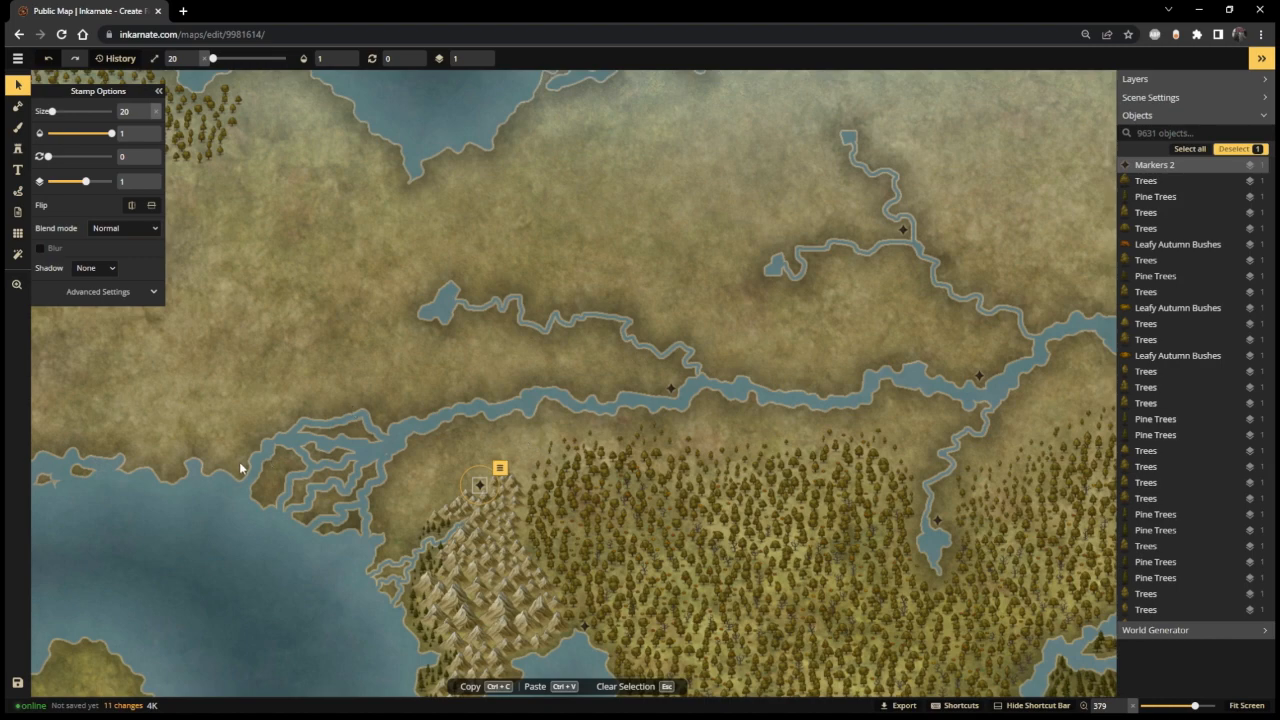
- Place a four-pointed star marker above the small inlet on the southern coast, just west of the river delta
{"action": "scroll", "coordinate": [480, 442], "scroll_direction": "up", "scroll_amount": 3}
{"action": "left_click_drag", "start_coordinate": [486, 443], "coordinate": [867, 326]}
{"action": "scroll", "coordinate": [583, 365], "scroll_direction": "down", "scroll_amount": 5}
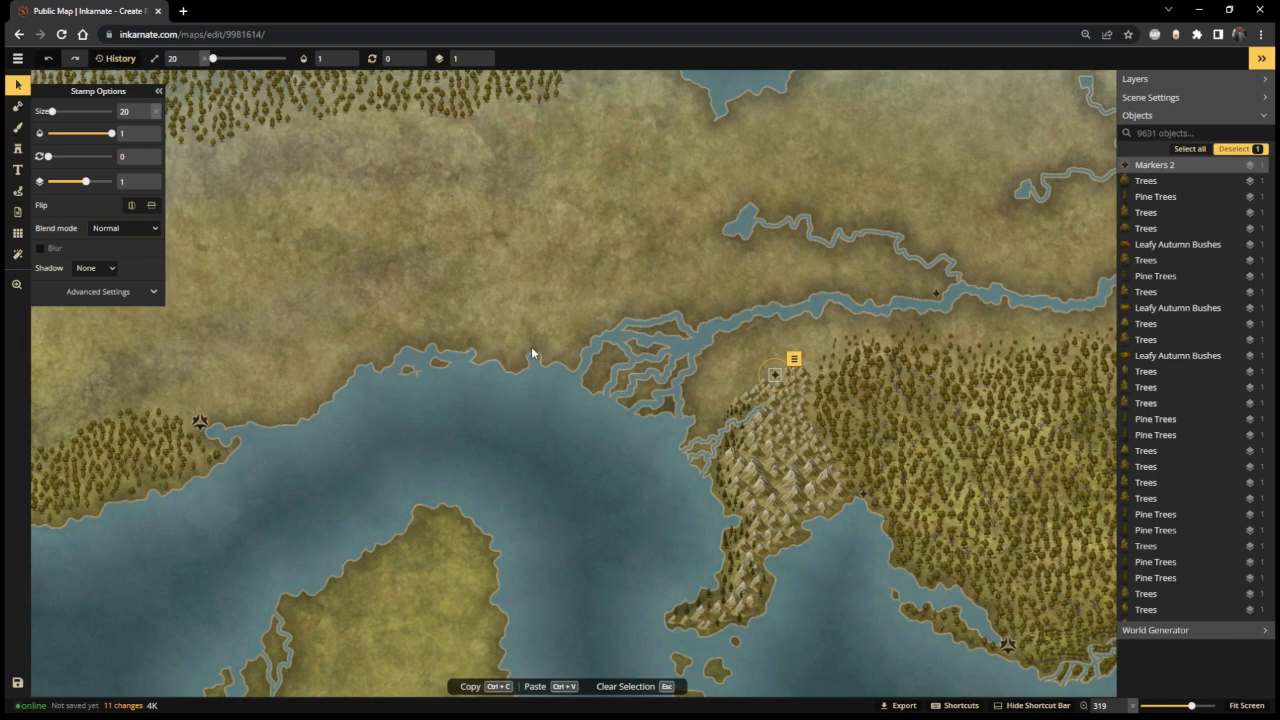
{"action": "key", "text": "ctrl+v"}
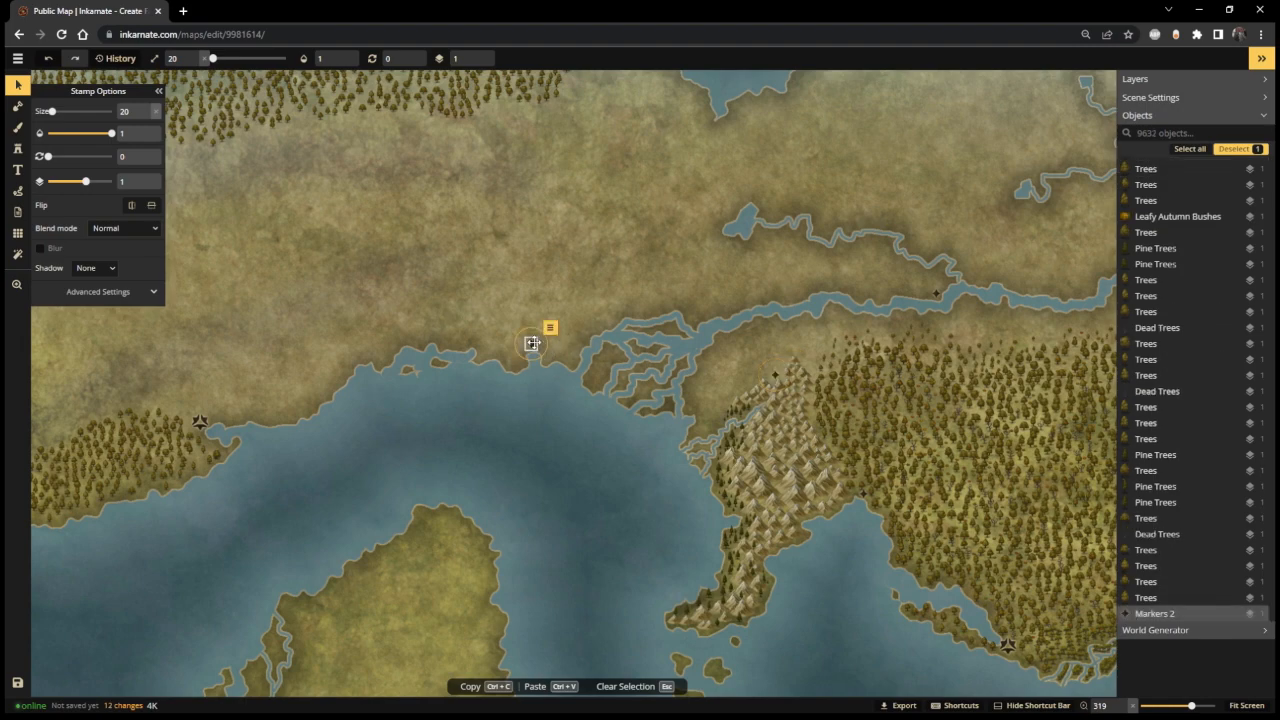
- Place four-pointed star markers on the northern continent's southwestern tip and on its west coast below the northwestern forest
{"action": "scroll", "coordinate": [475, 264], "scroll_direction": "up", "scroll_amount": 2}
{"action": "left_click_drag", "start_coordinate": [477, 260], "coordinate": [859, 218]}
{"action": "scroll", "coordinate": [585, 328], "scroll_direction": "up", "scroll_amount": 1}
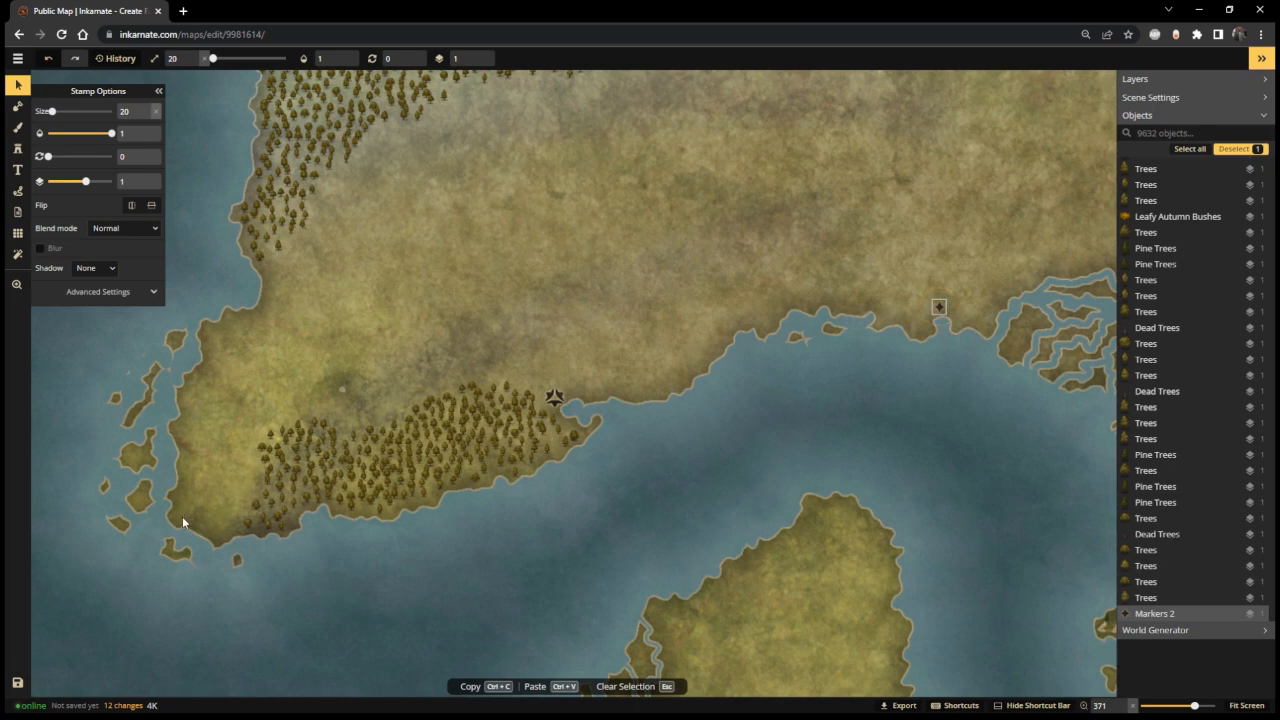
{"action": "key", "text": "ctrl+v"}
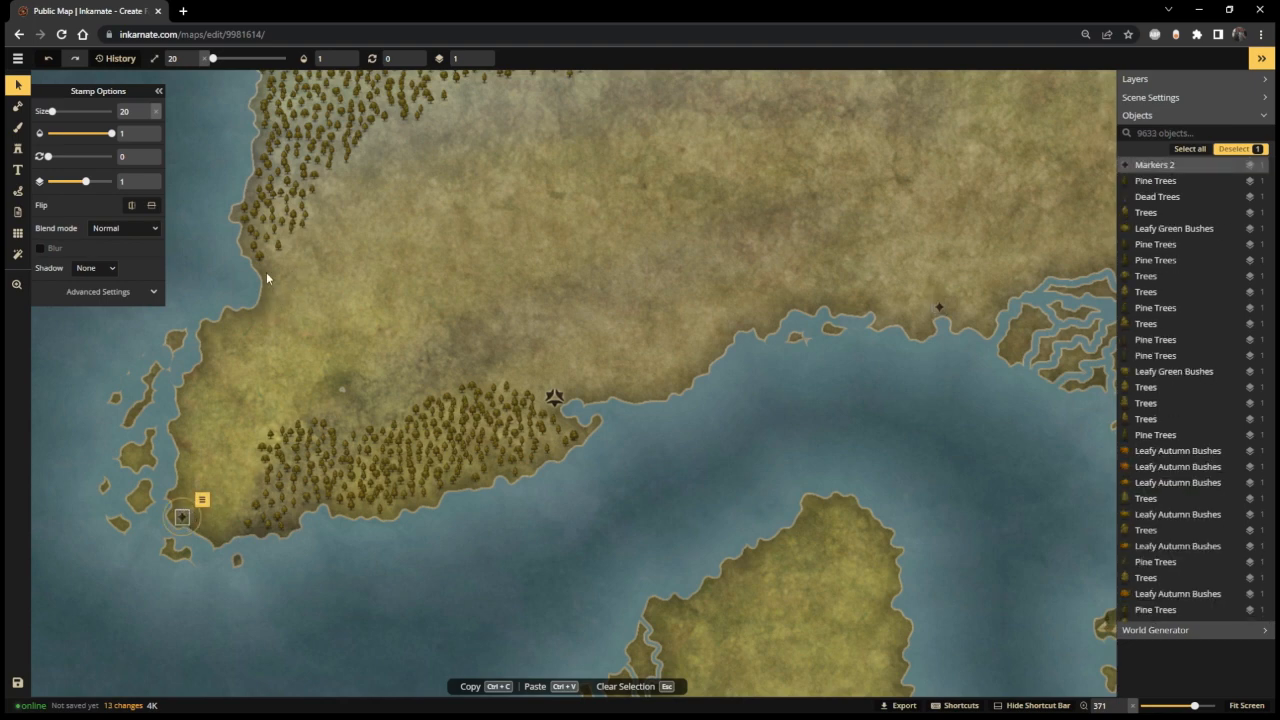
{"action": "key", "text": "ctrl+v"}
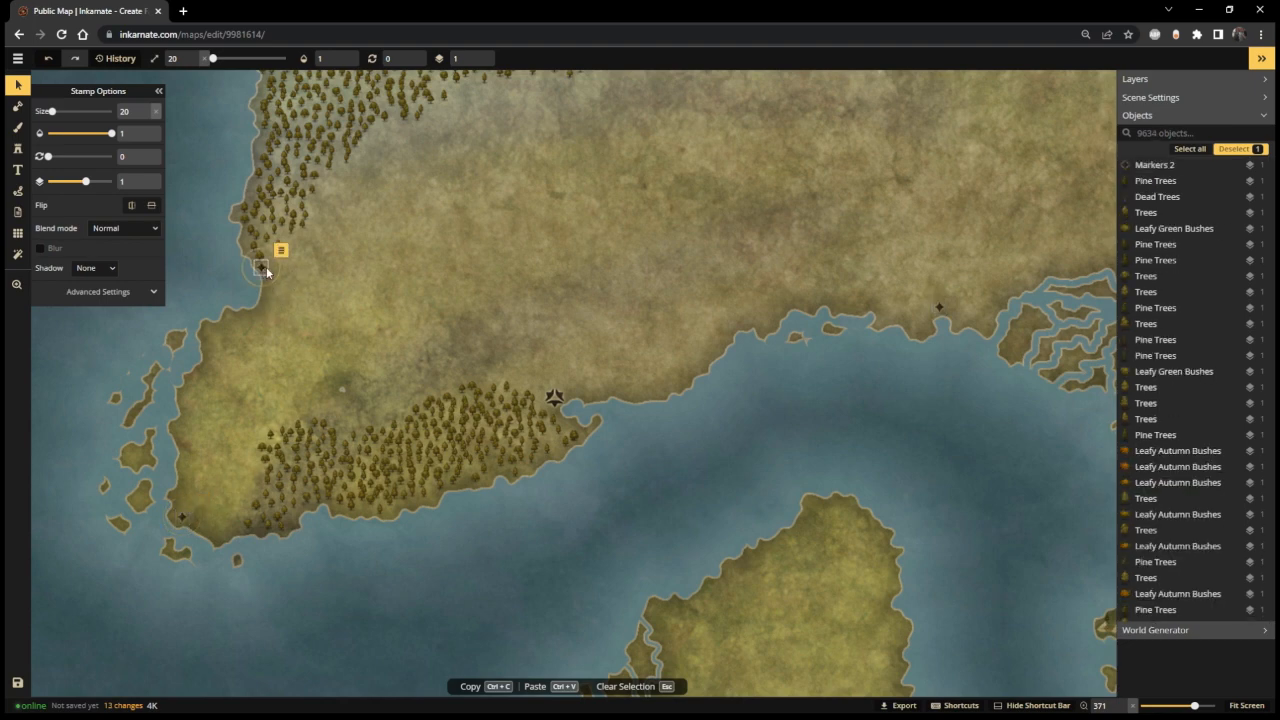
- Place a four-pointed star marker at the southern tip of the pointed bay on the northern continent's north coast
{"action": "scroll", "coordinate": [484, 214], "scroll_direction": "down", "scroll_amount": 2}
{"action": "scroll", "coordinate": [543, 247], "scroll_direction": "up", "scroll_amount": 1}
{"action": "mouse_move", "coordinate": [795, 178]}
{"action": "left_mouse_down"}
{"action": "mouse_move", "coordinate": [637, 351]}
{"action": "mouse_move", "coordinate": [605, 342]}
{"action": "left_mouse_up"}
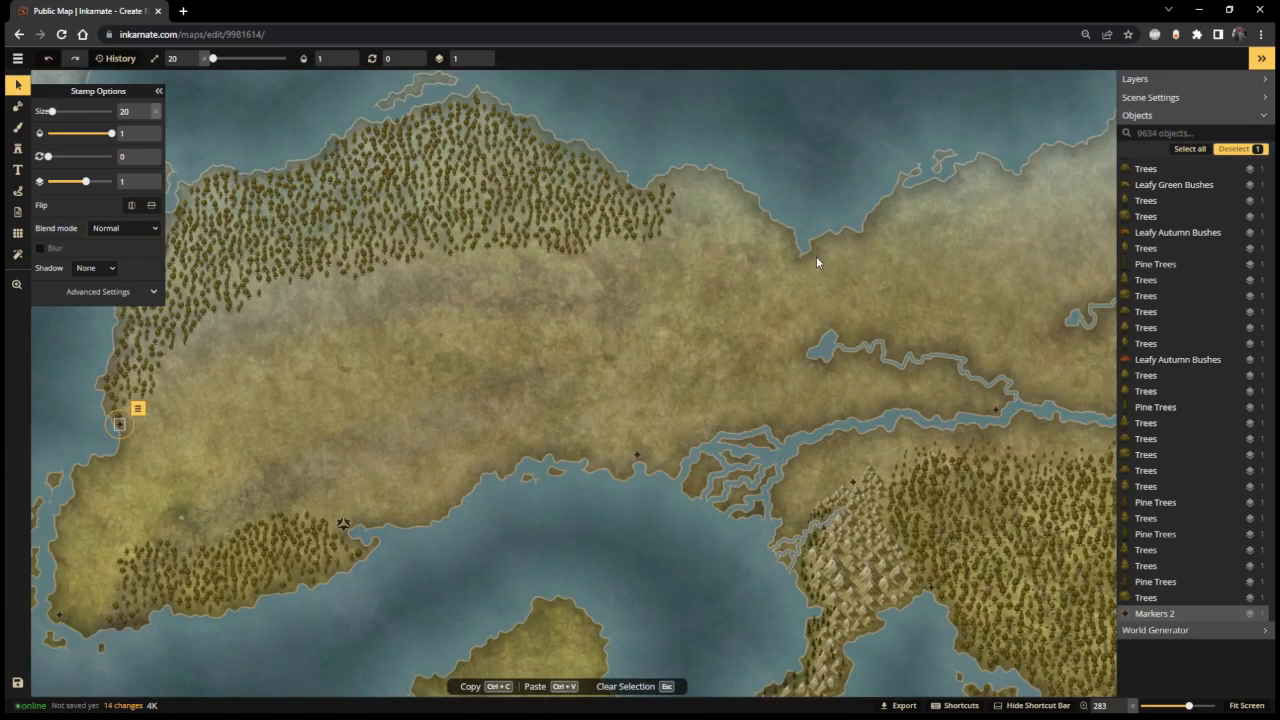
{"action": "key", "text": "ctrl+v"}
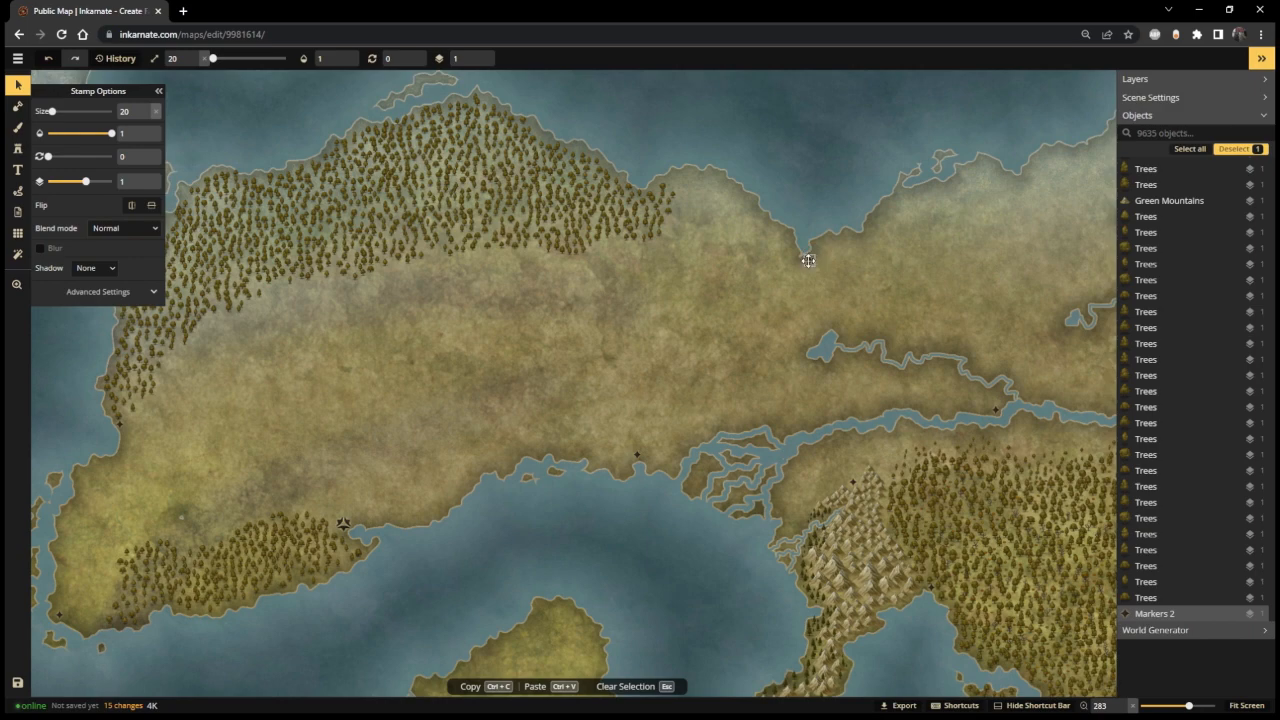
- Place a four-pointed star marker on the northern continent's north coast, just west of the mountain range's northern end
{"action": "left_click", "coordinate": [808, 260]}
{"action": "scroll", "coordinate": [955, 294], "scroll_direction": "down", "scroll_amount": 1}
{"action": "mouse_move", "coordinate": [922, 334]}
{"action": "left_mouse_down"}
{"action": "mouse_move", "coordinate": [708, 371]}
{"action": "mouse_move", "coordinate": [631, 364]}
{"action": "left_mouse_up"}
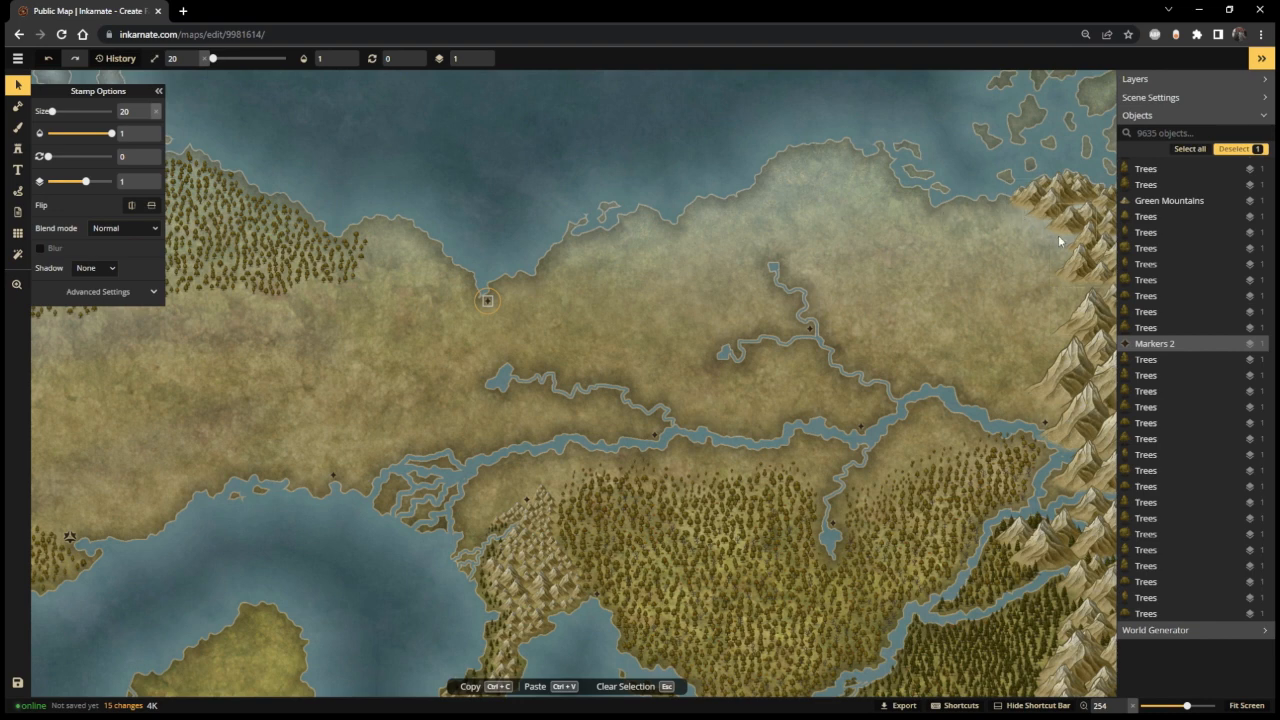
{"action": "left_click", "coordinate": [1008, 208]}
{"action": "left_click_drag", "start_coordinate": [1007, 208], "coordinate": [1003, 203]}
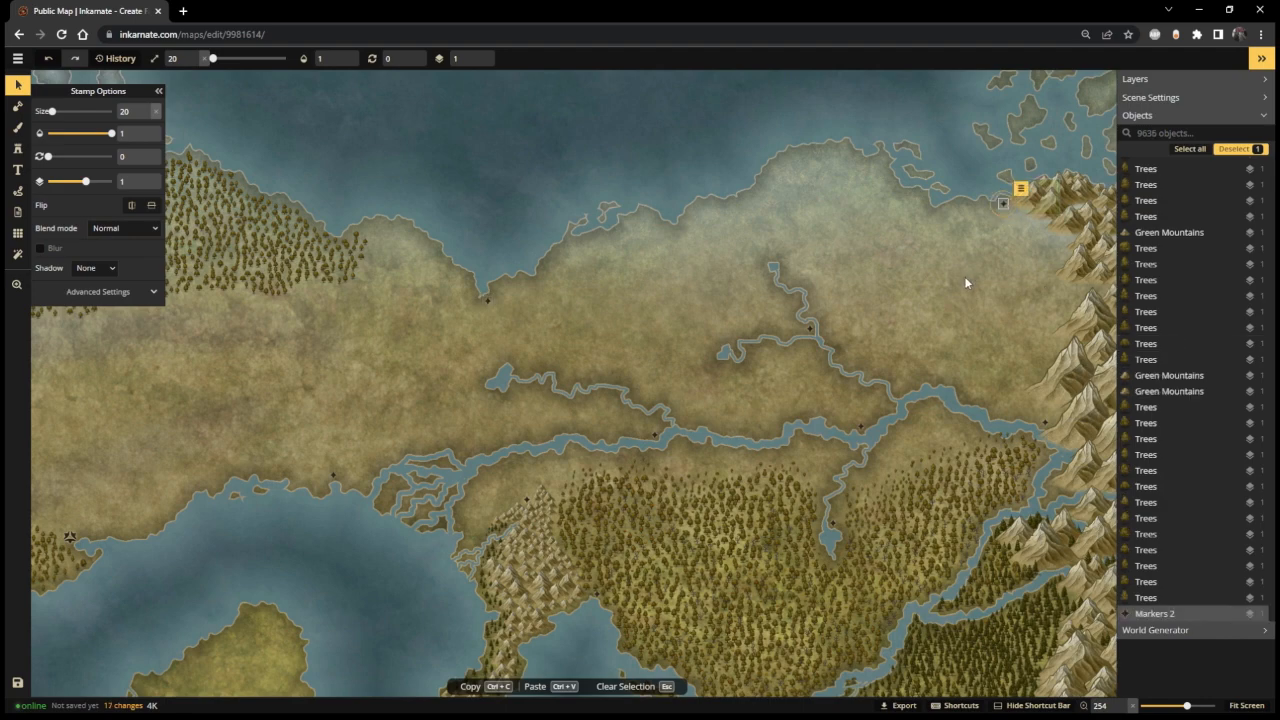
- Place a four-pointed star marker on the larger island inside the southern continent's northern bay
{"action": "scroll", "coordinate": [961, 285], "scroll_direction": "down", "scroll_amount": 6}
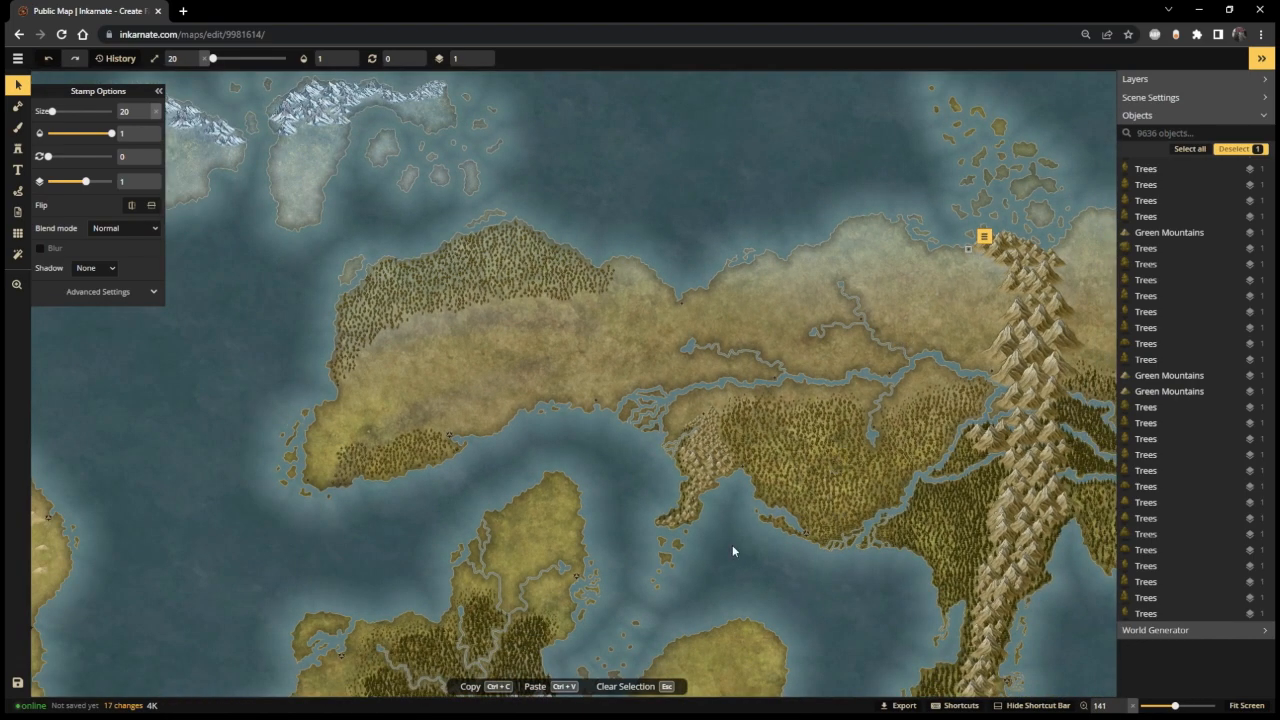
{"action": "left_click_drag", "start_coordinate": [717, 586], "coordinate": [754, 420]}
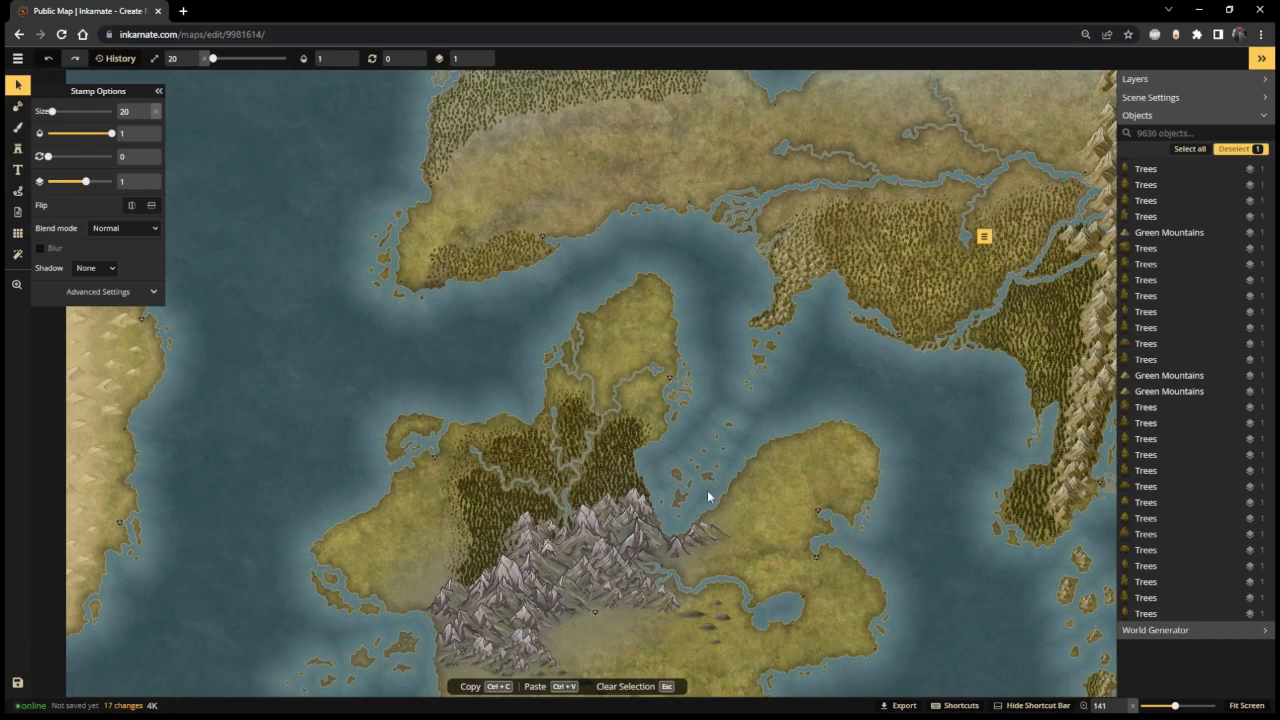
{"action": "scroll", "coordinate": [707, 490], "scroll_direction": "up", "scroll_amount": 6}
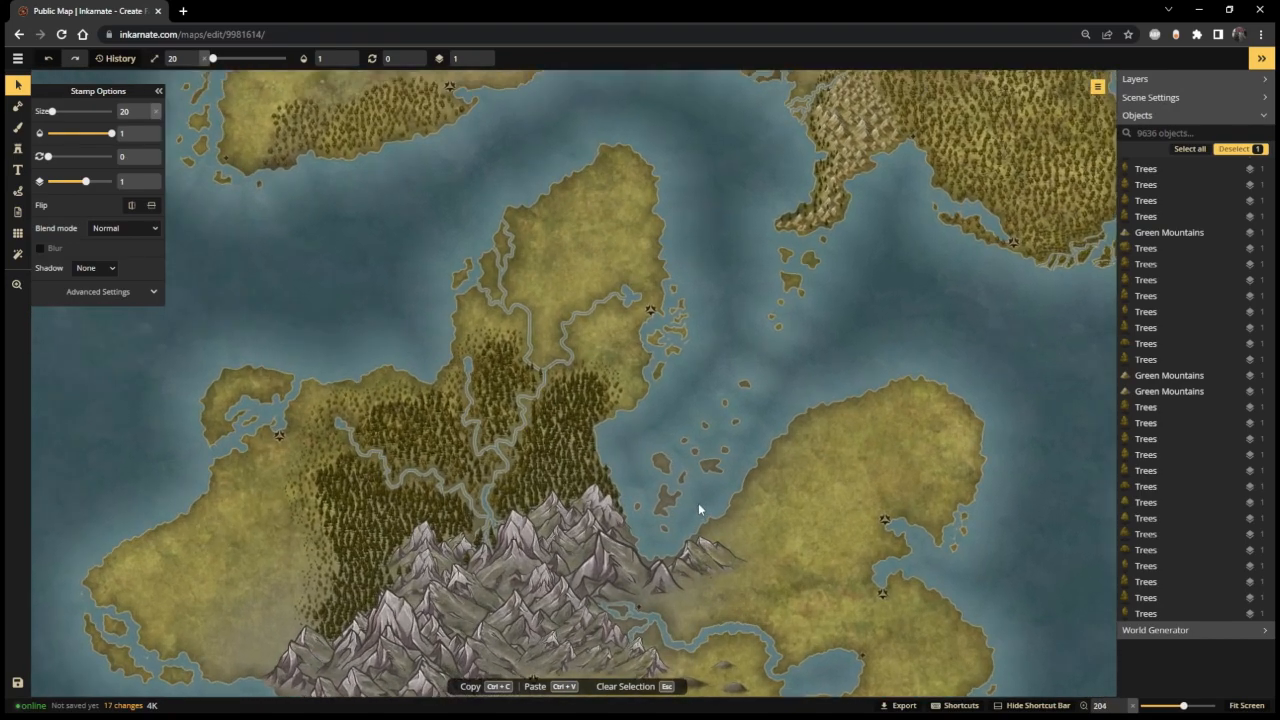
{"action": "scroll", "coordinate": [698, 503], "scroll_direction": "up", "scroll_amount": 1}
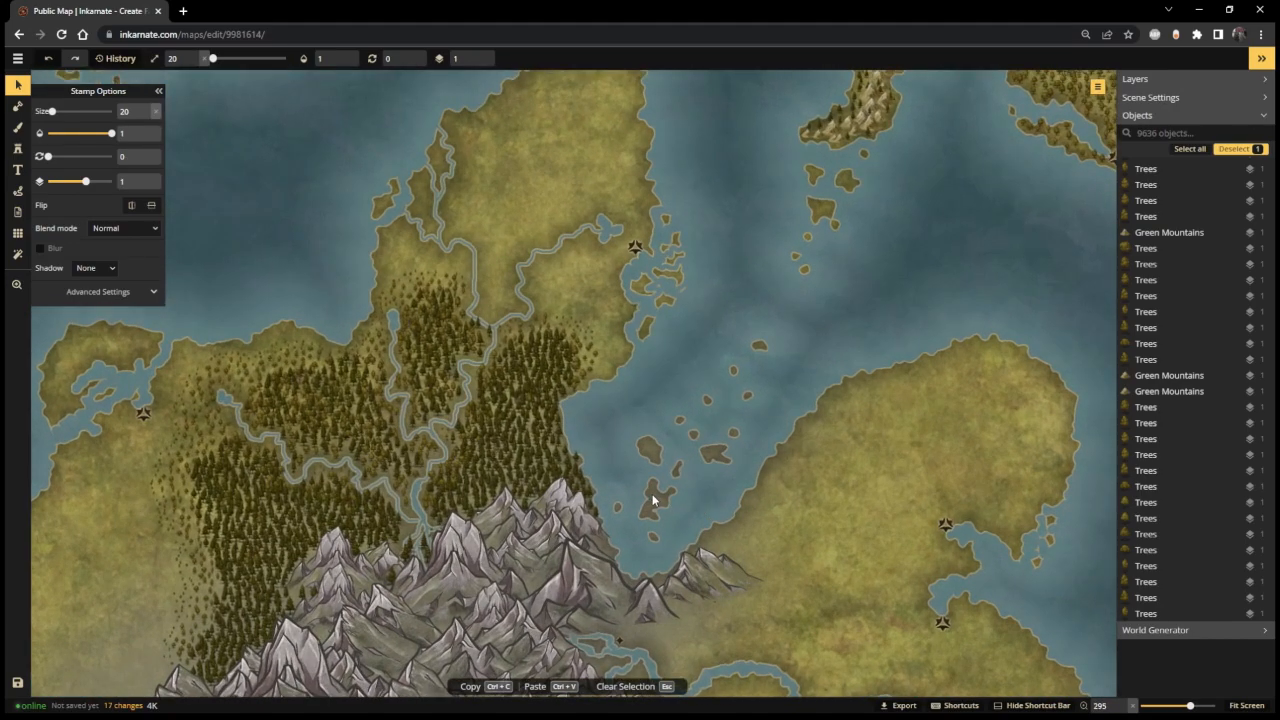
{"action": "scroll", "coordinate": [659, 503], "scroll_direction": "up", "scroll_amount": 3}
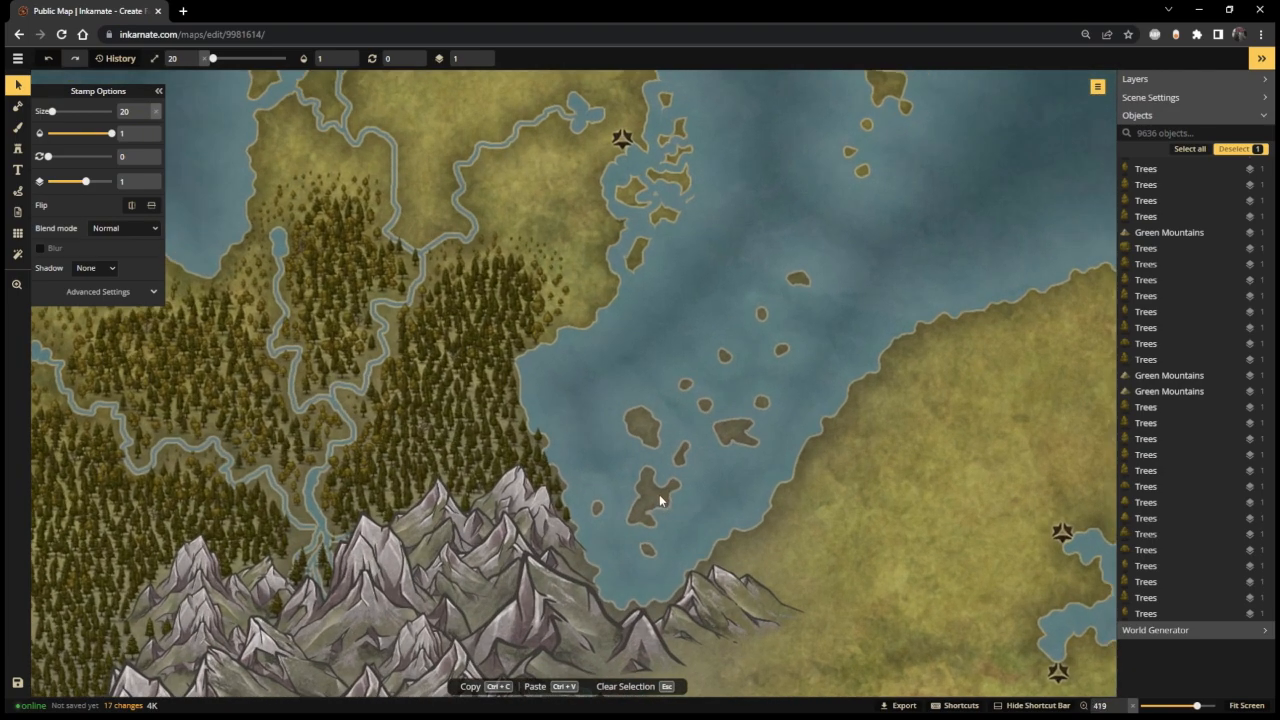
{"action": "left_click", "coordinate": [659, 494]}
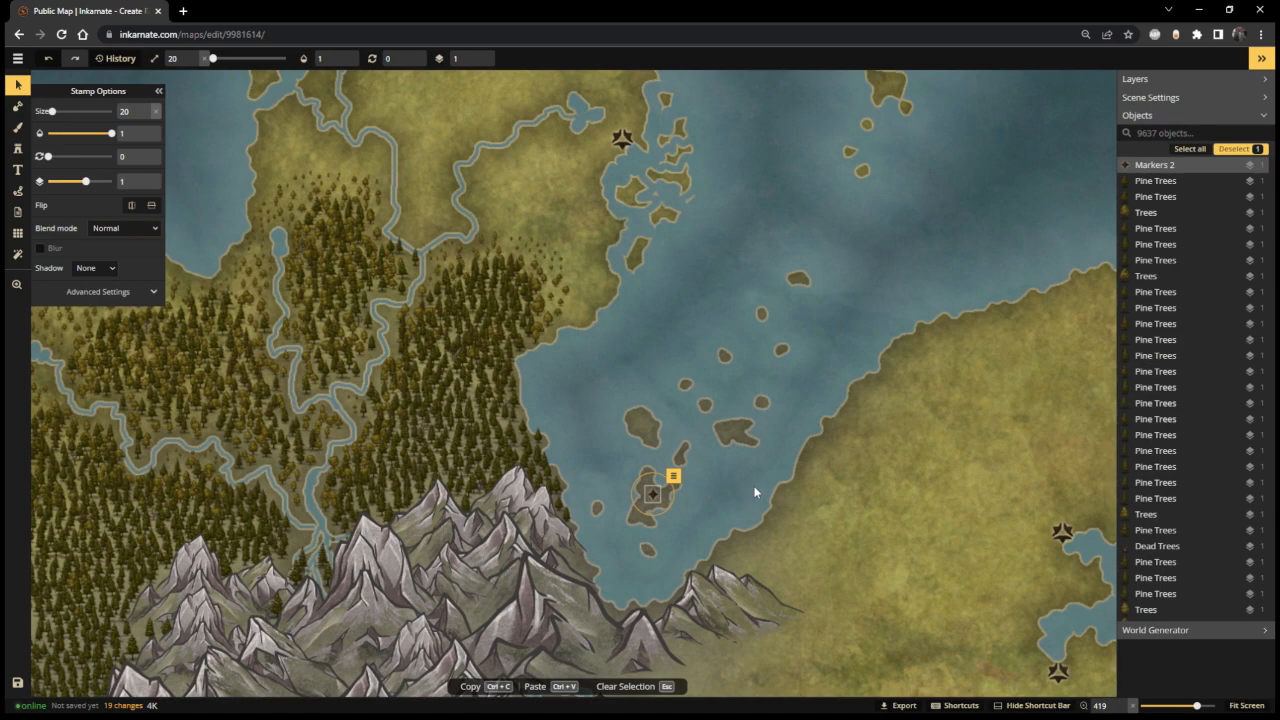
- Place a four-pointed star marker at the river confluence on the northern edge of the southern continent's forest
{"action": "scroll", "coordinate": [750, 485], "scroll_direction": "down", "scroll_amount": 2}
{"action": "scroll", "coordinate": [698, 483], "scroll_direction": "down", "scroll_amount": 3}
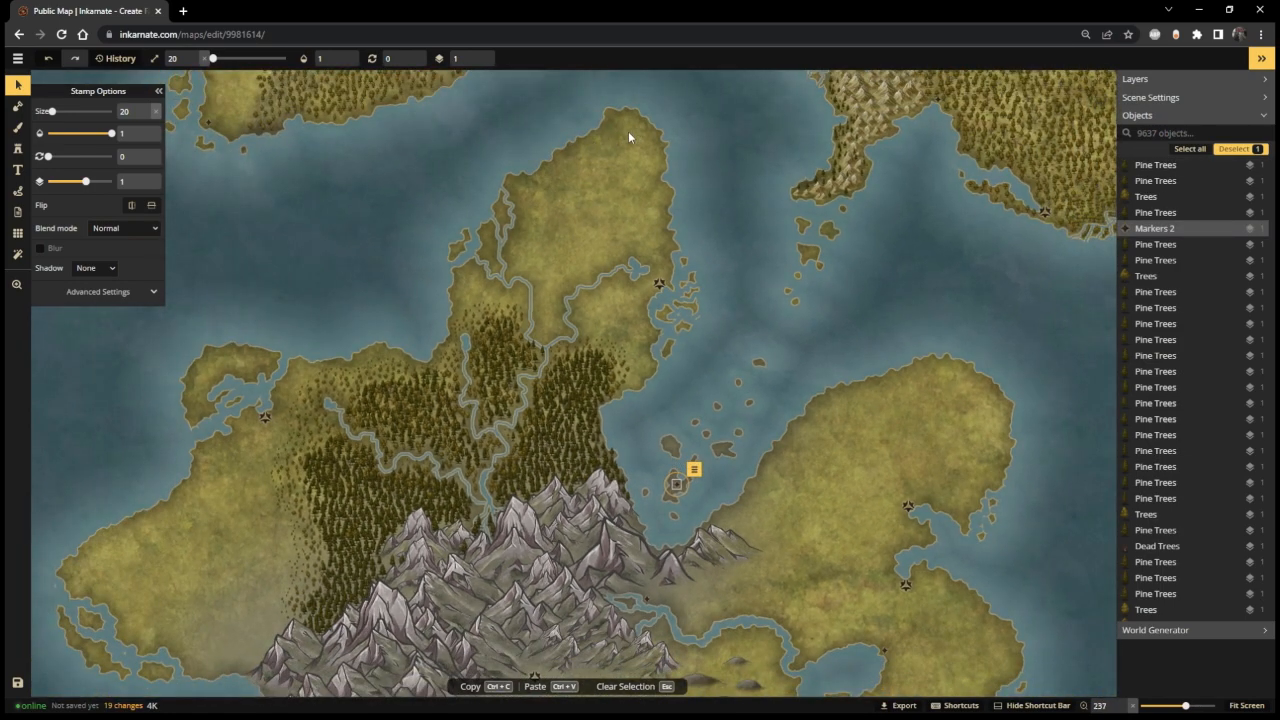
{"action": "left_click", "coordinate": [545, 337]}
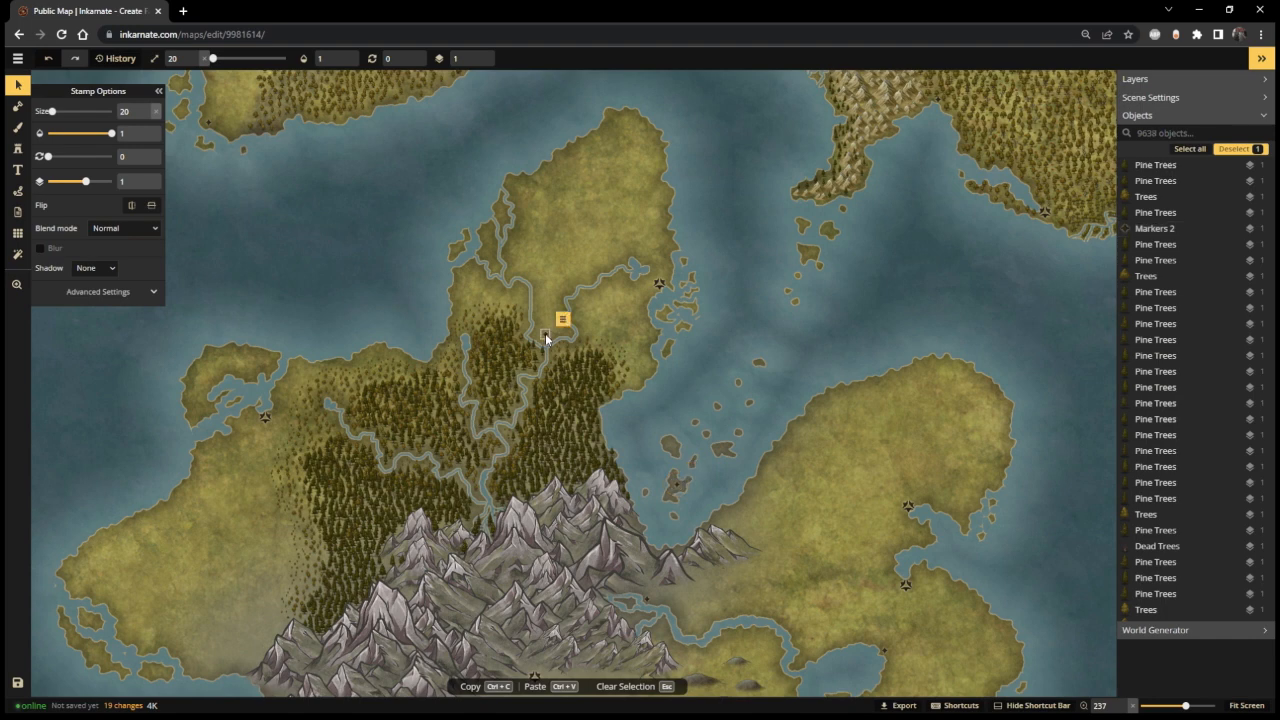
{"action": "left_click_drag", "start_coordinate": [545, 336], "coordinate": [544, 338]}
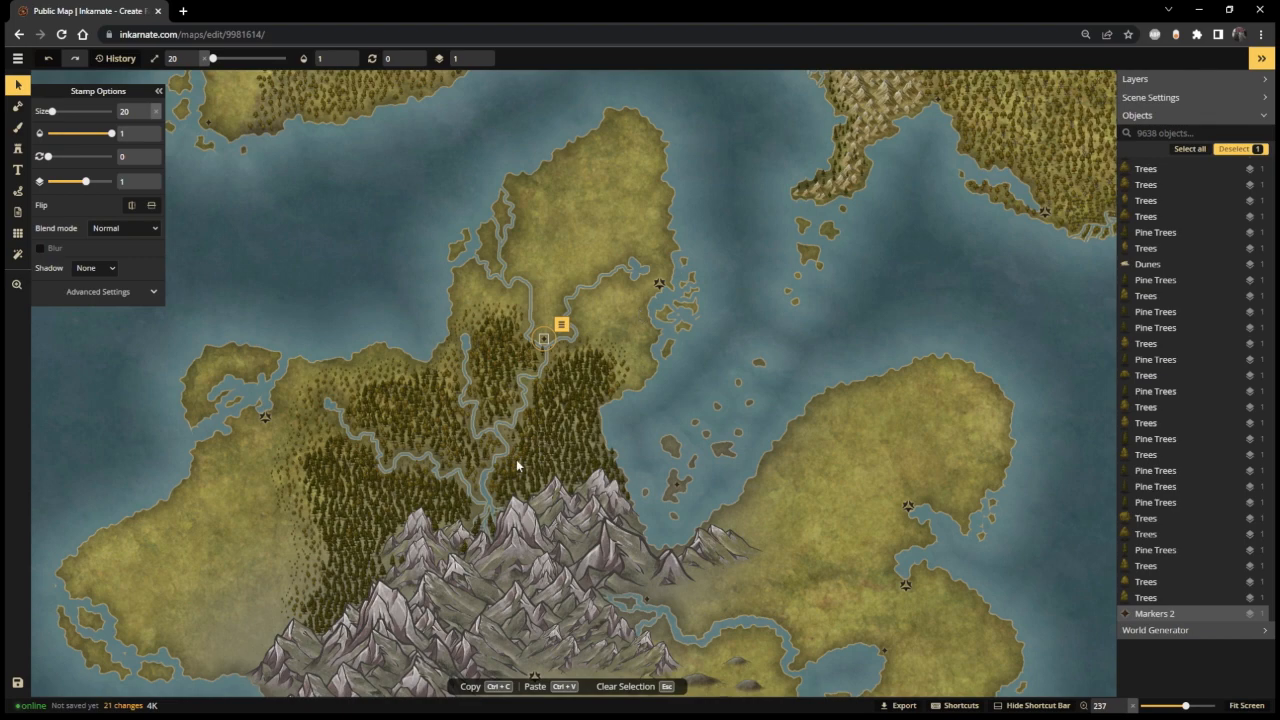
- Place a four-pointed star marker beside the rivers' meeting point at the northern foot of the southern continent's mountains
{"action": "scroll", "coordinate": [512, 495], "scroll_direction": "up", "scroll_amount": 5}
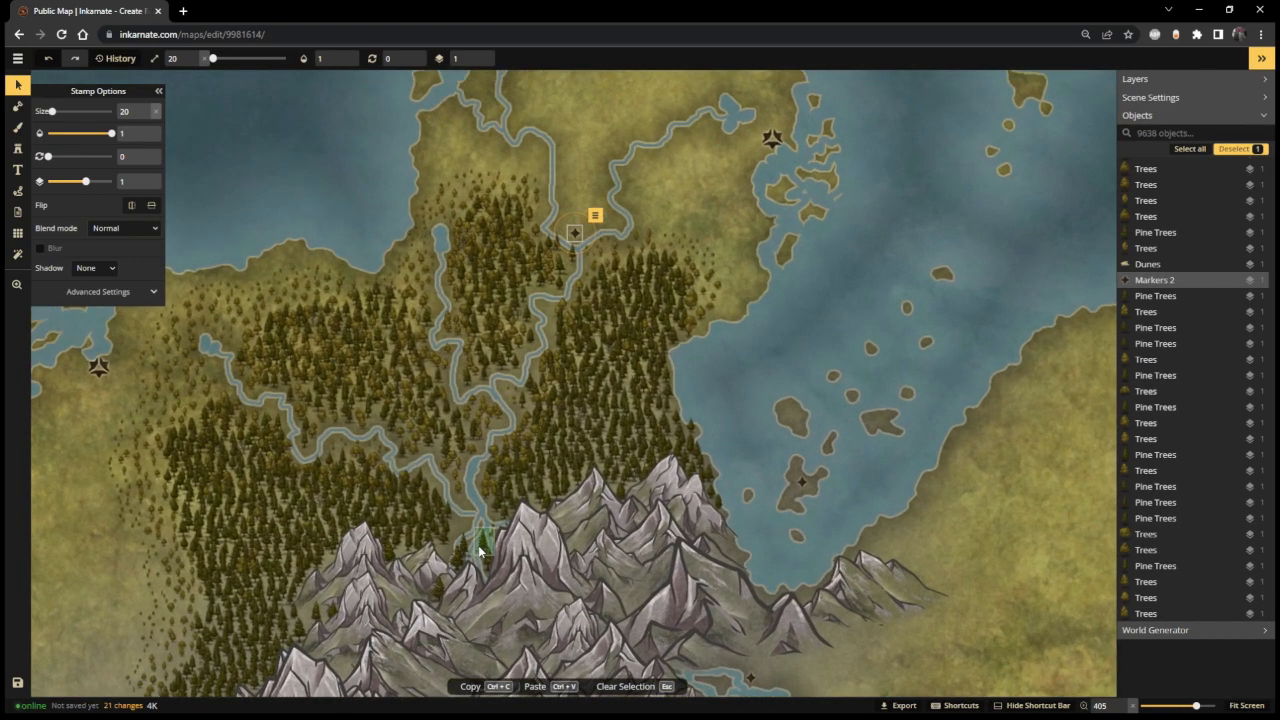
{"action": "left_click", "coordinate": [483, 538]}
{"action": "left_click_drag", "start_coordinate": [465, 525], "coordinate": [461, 525]}
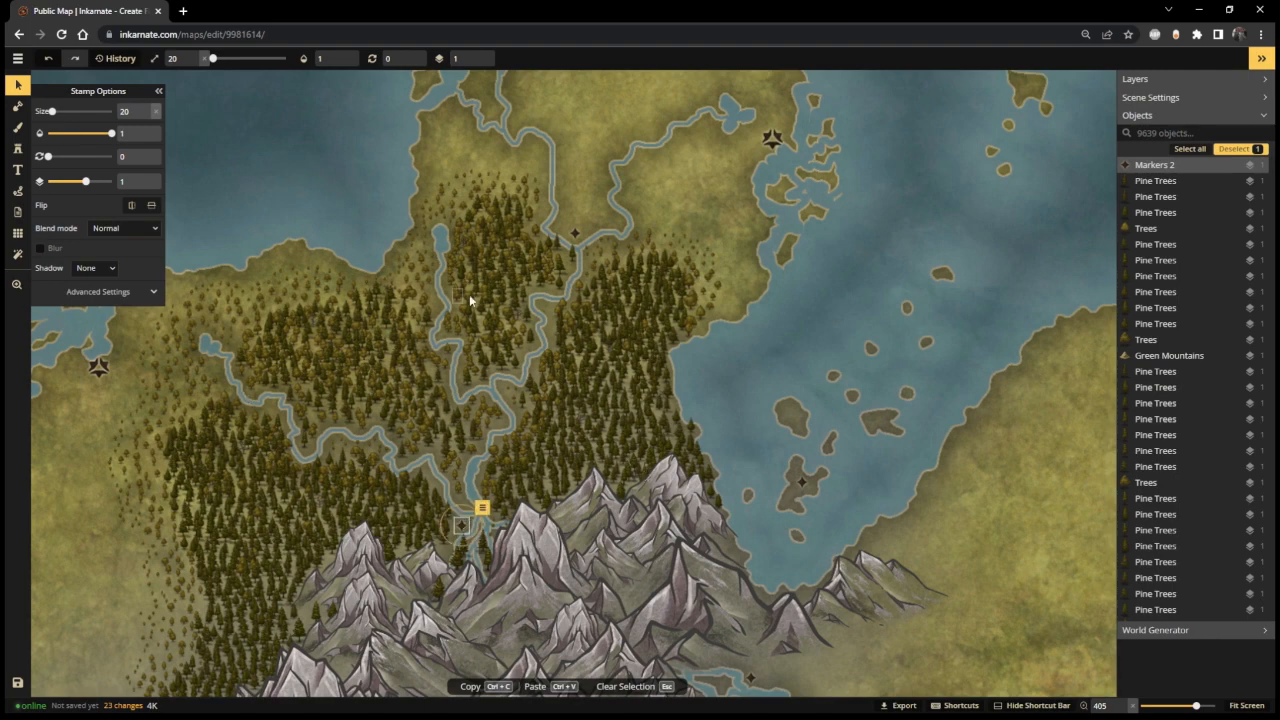
- Place four-pointed star markers on the southern continent's hooked northwestern peninsula and on its southwestern coast by the small islands
{"action": "scroll", "coordinate": [471, 300], "scroll_direction": "down", "scroll_amount": 3}
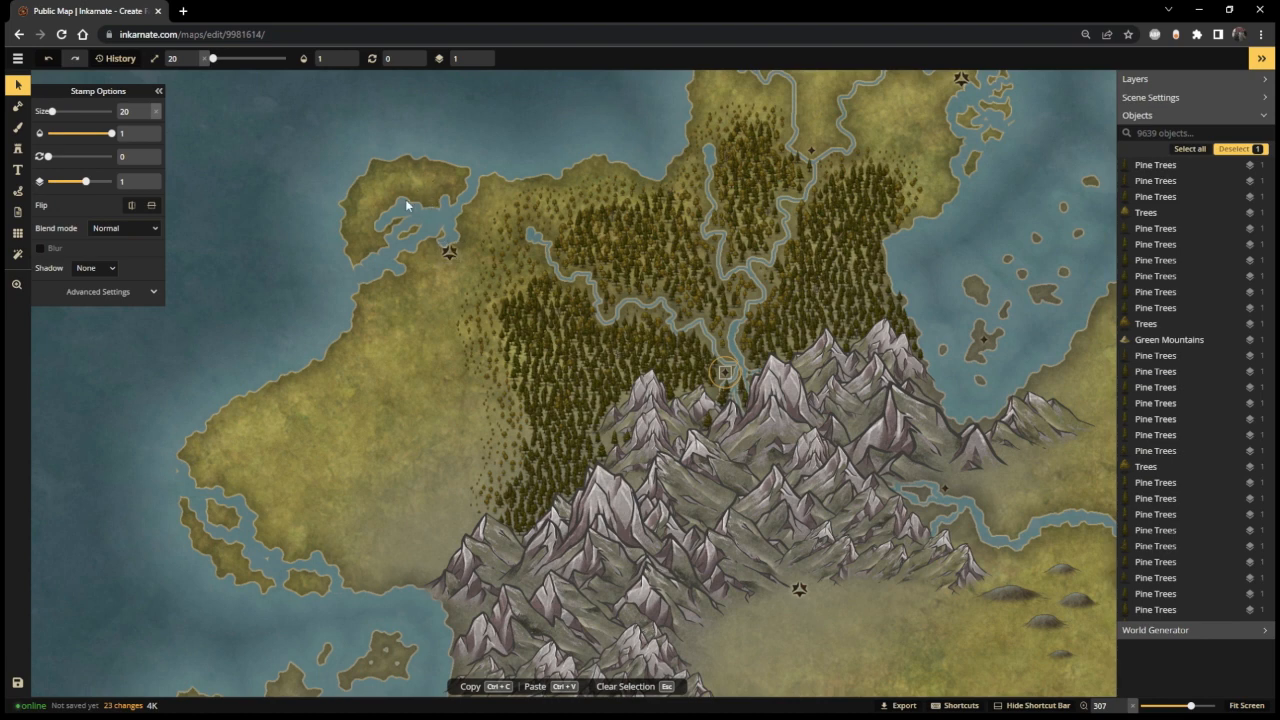
{"action": "left_click", "coordinate": [368, 223]}
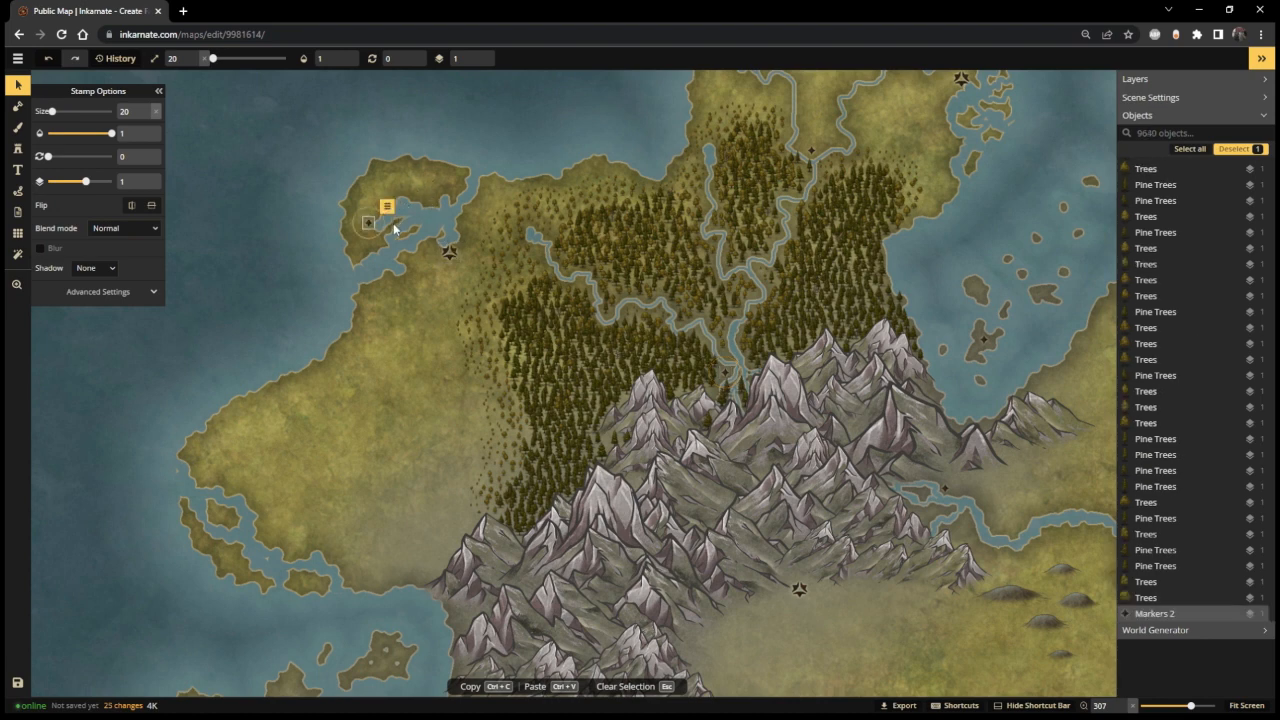
{"action": "left_click", "coordinate": [315, 543]}
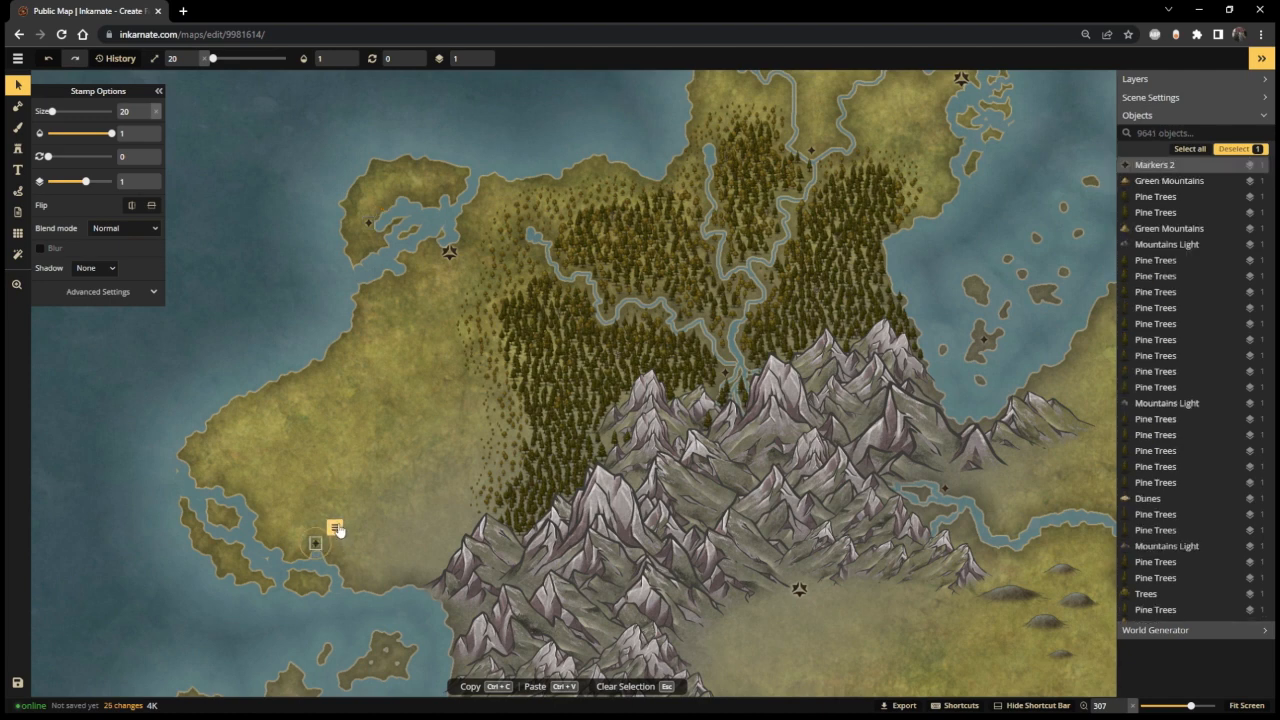
- Filter the map's object list by "markers 2"
{"action": "left_click", "coordinate": [1148, 134]}
{"action": "type", "text": "markers"}
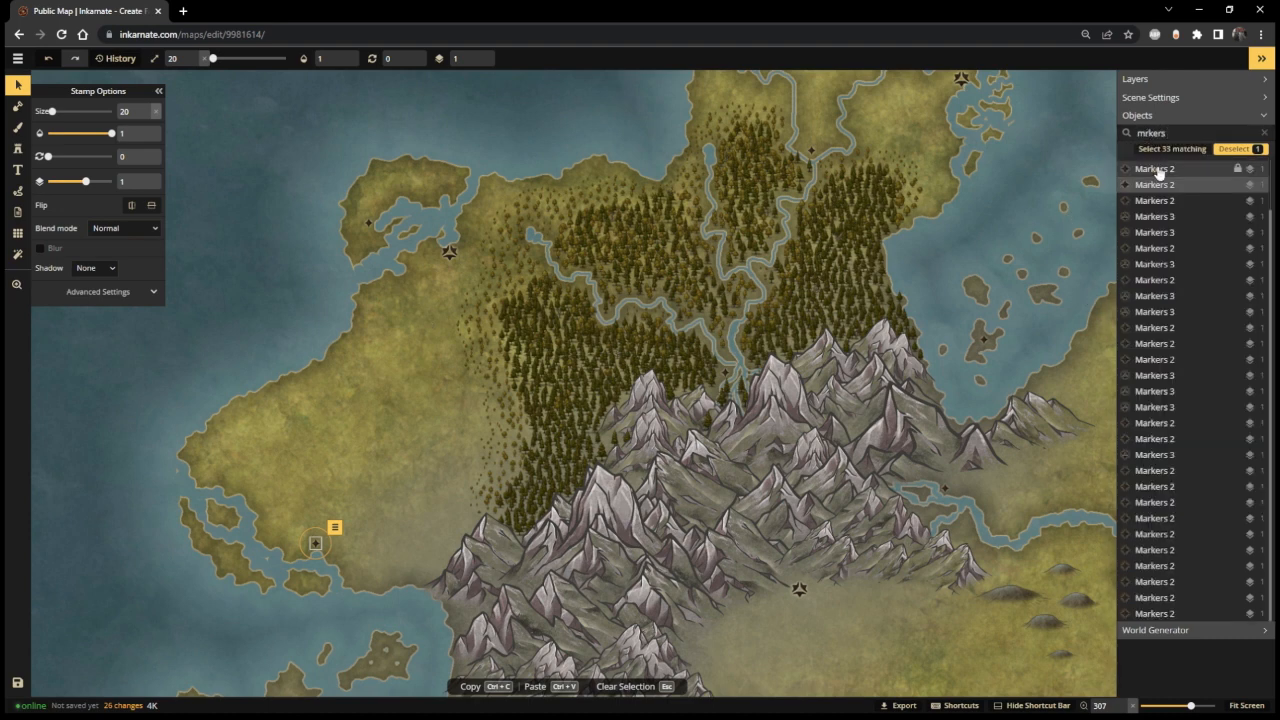
{"action": "left_click", "coordinate": [1157, 170]}
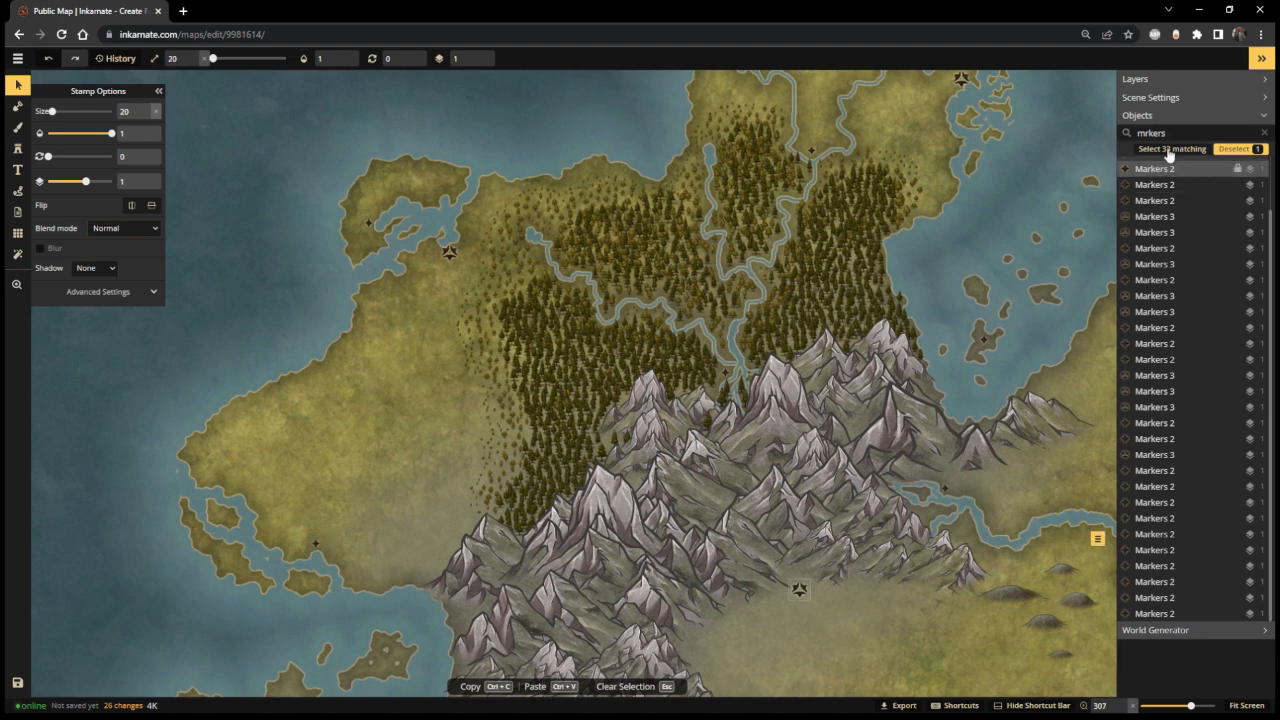
{"action": "left_click", "coordinate": [1175, 133]}
{"action": "key", "text": "BackSpace"}
{"action": "key", "text": "BackSpace"}
{"action": "key", "text": "BackSpace"}
{"action": "key", "text": "BackSpace"}
{"action": "key", "text": "BackSpace"}
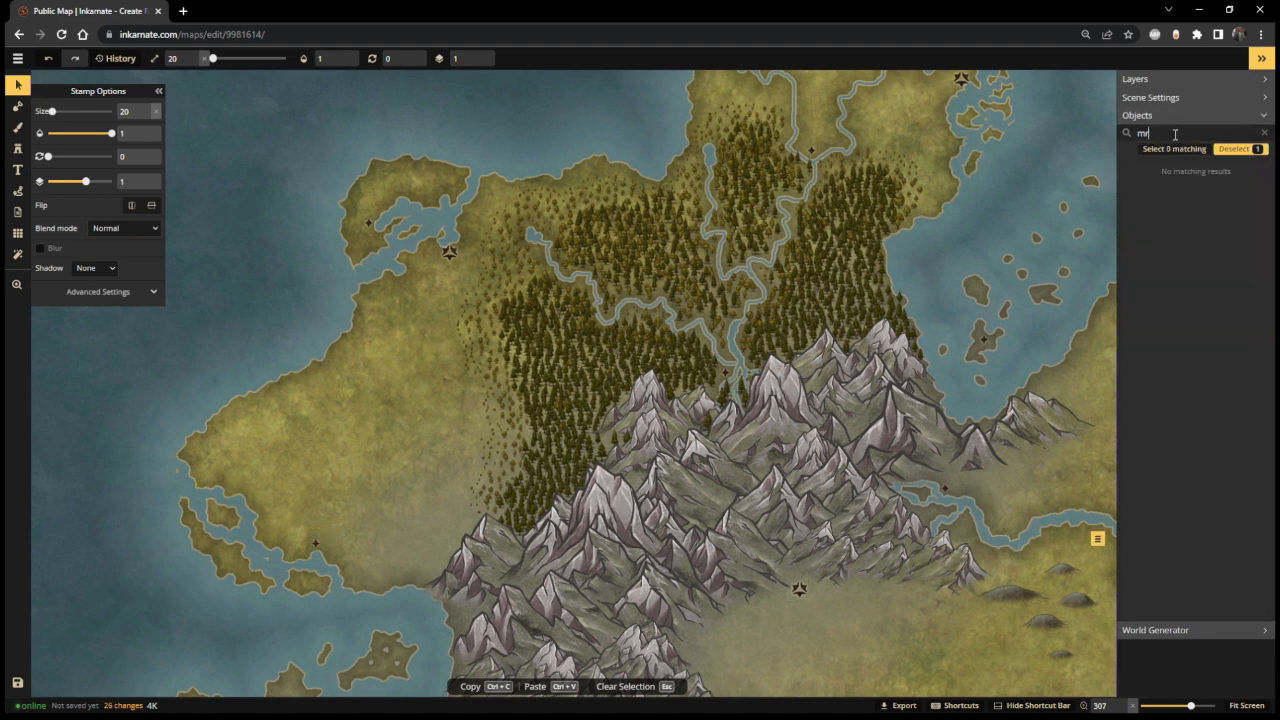
{"action": "type", "text": "arkers 2"}
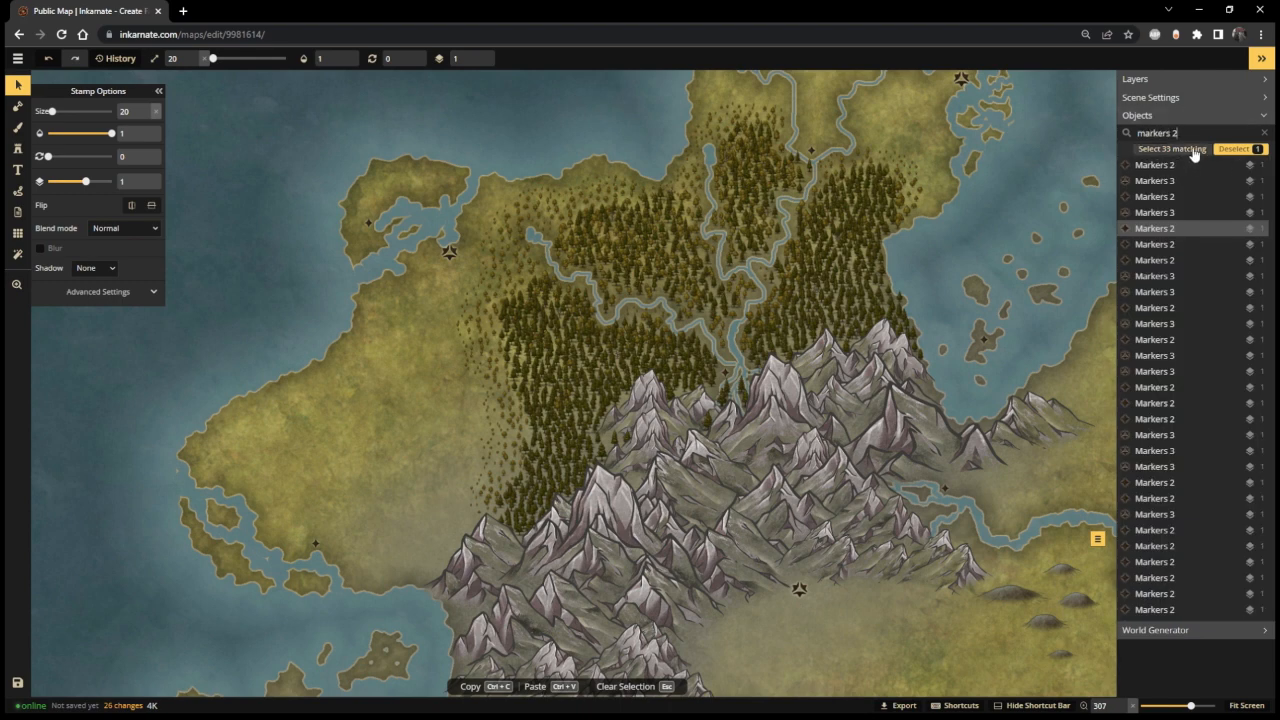
- Select all objects matching the marker search and clear the selection again
{"action": "left_click", "coordinate": [1197, 117]}
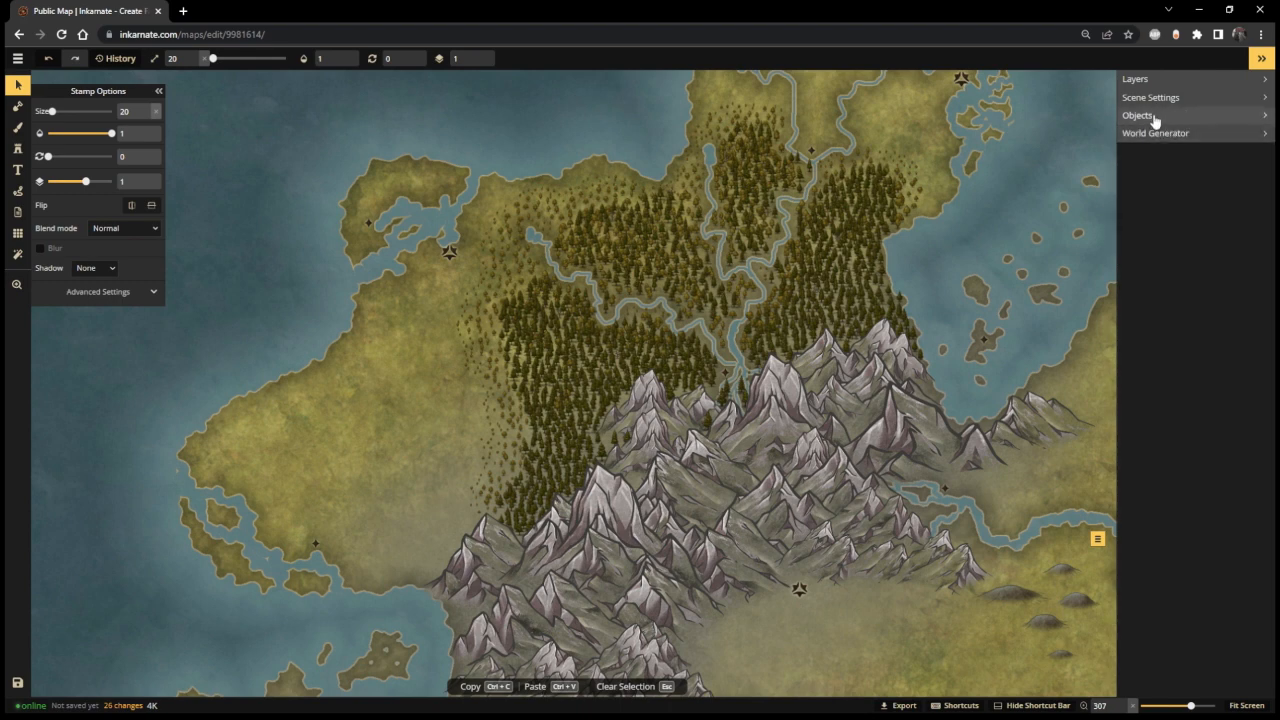
{"action": "left_click", "coordinate": [1156, 116]}
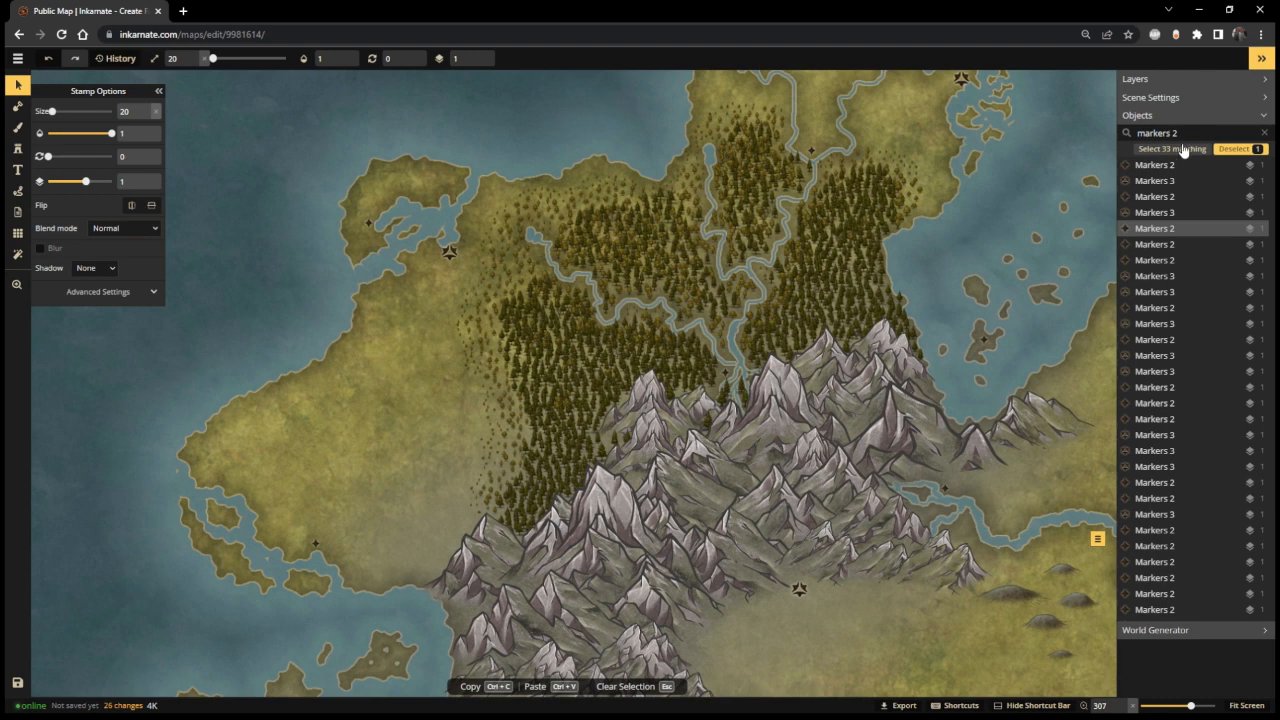
{"action": "left_click", "coordinate": [1172, 148]}
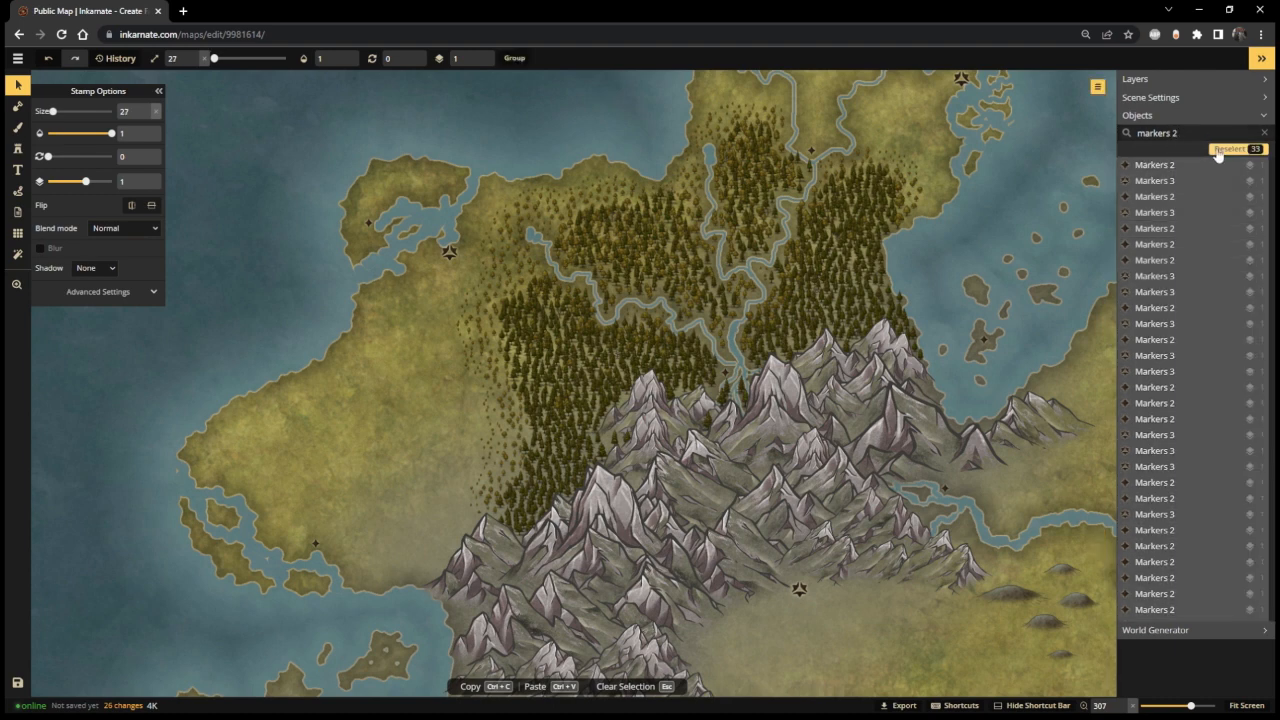
{"action": "left_click", "coordinate": [1222, 149]}
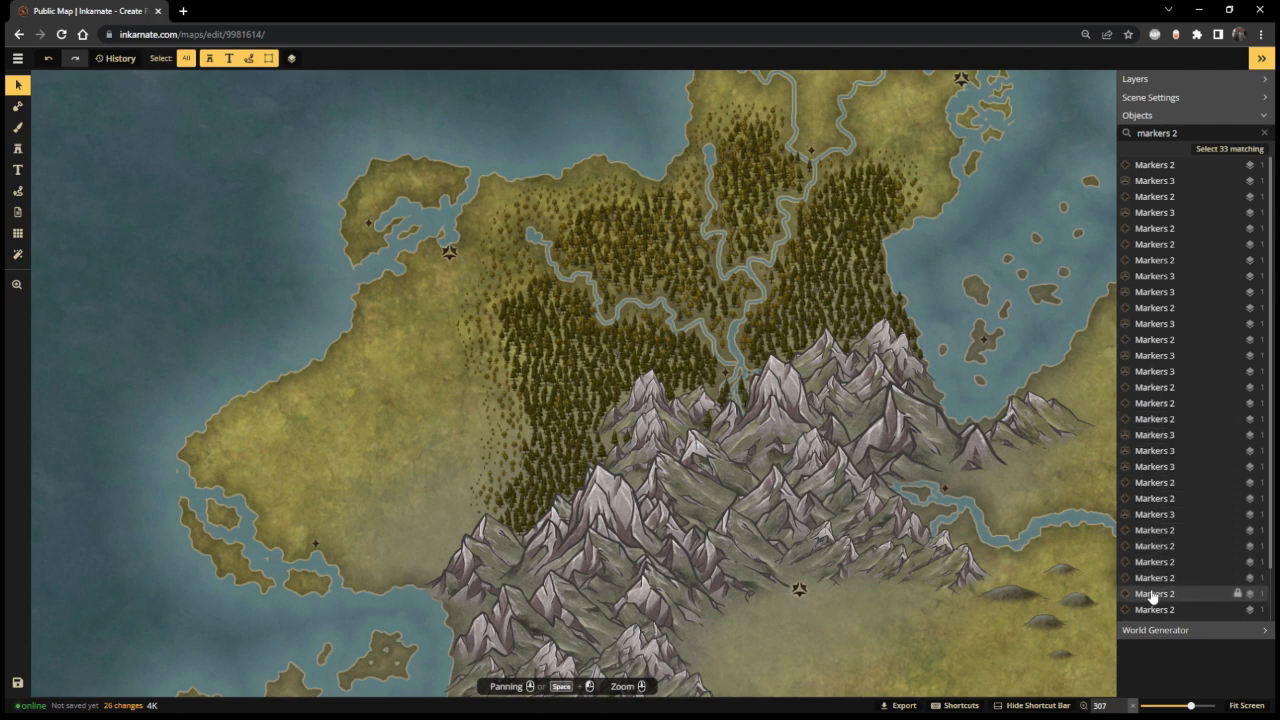
- Look through the rest of the filtered marker list and fit the whole map on screen
{"action": "scroll", "coordinate": [1154, 590], "scroll_direction": "down", "scroll_amount": 2}
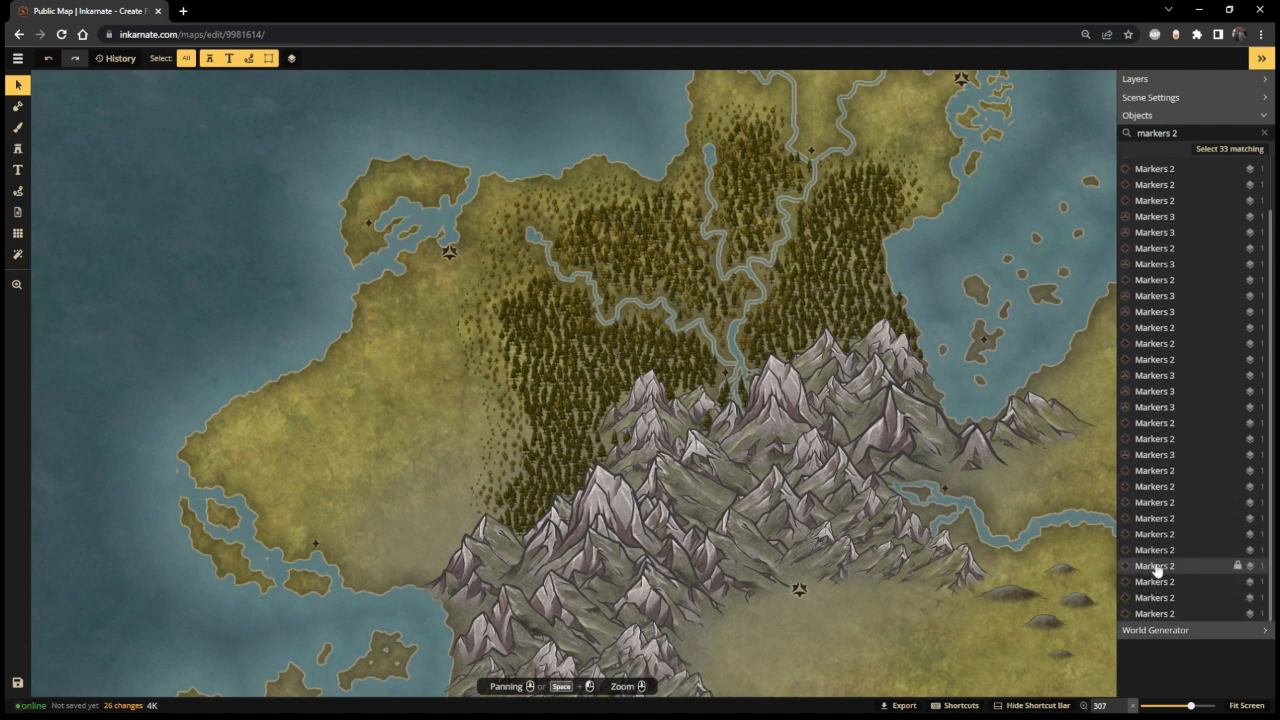
{"action": "scroll", "coordinate": [866, 222], "scroll_direction": "down", "scroll_amount": 3}
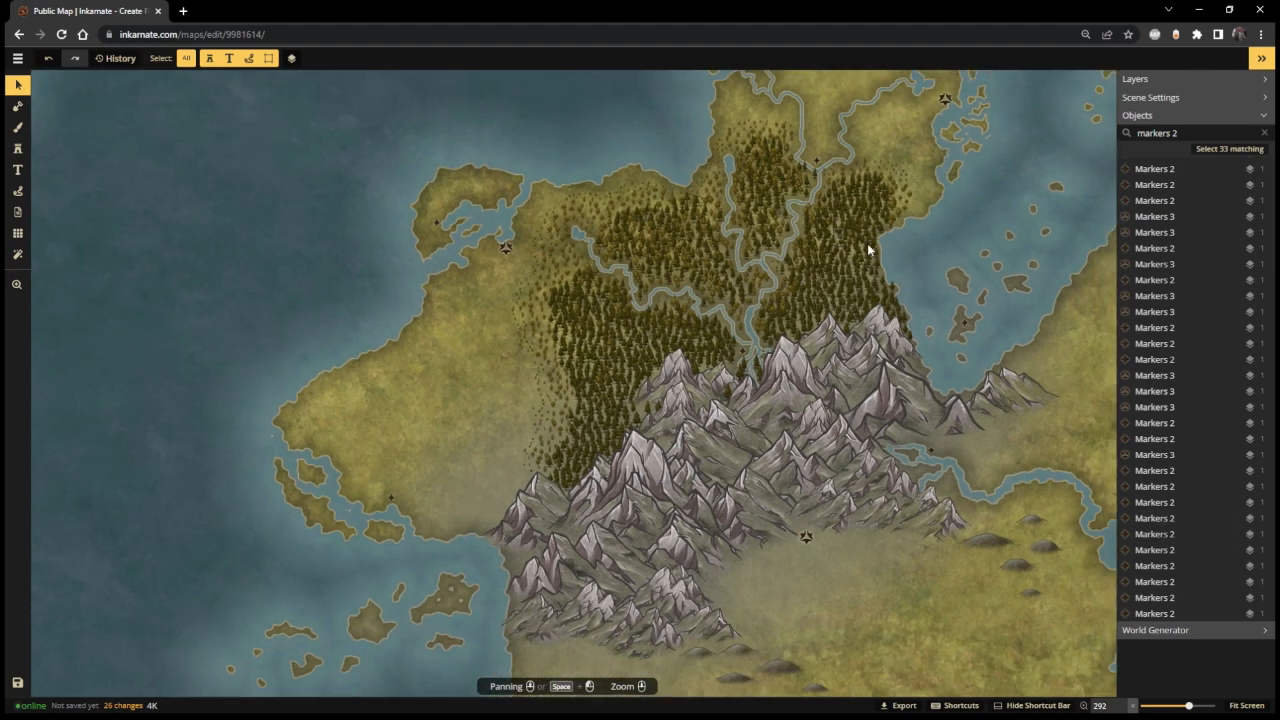
{"action": "left_click", "coordinate": [1246, 706]}
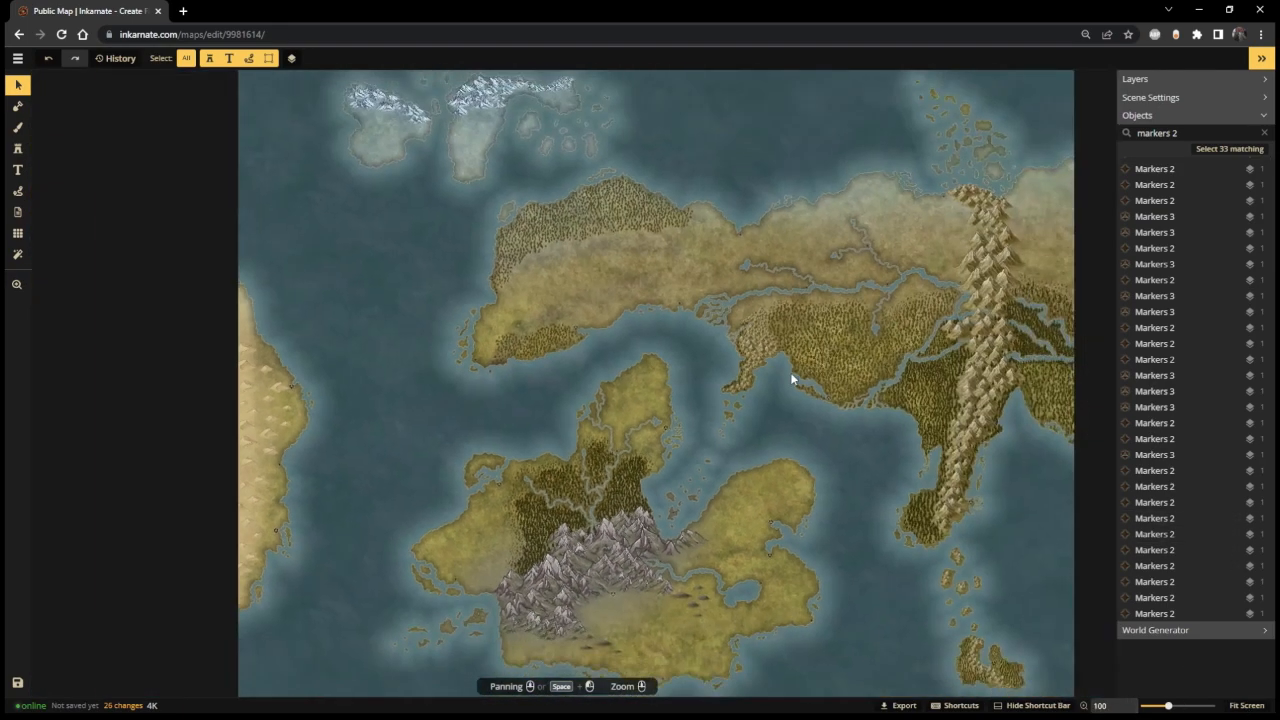